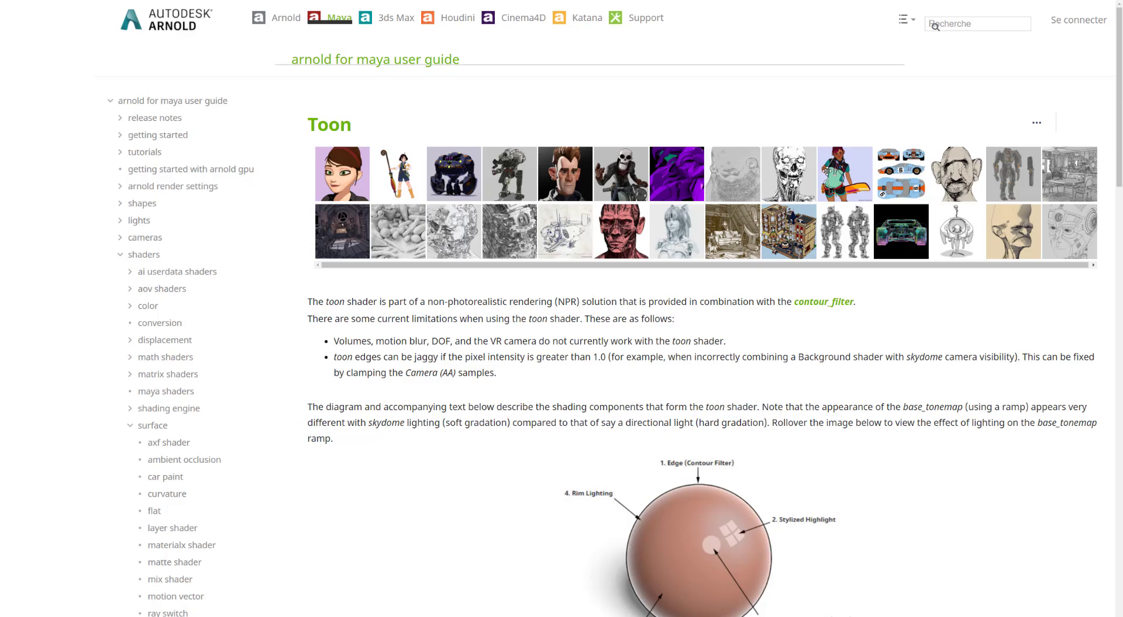
Browse the Toon shader page's example renders backwards from Nova-Toon-500.jpg to review the different non-photorealistic looks
{"action": "left_click", "coordinate": [831, 167]}
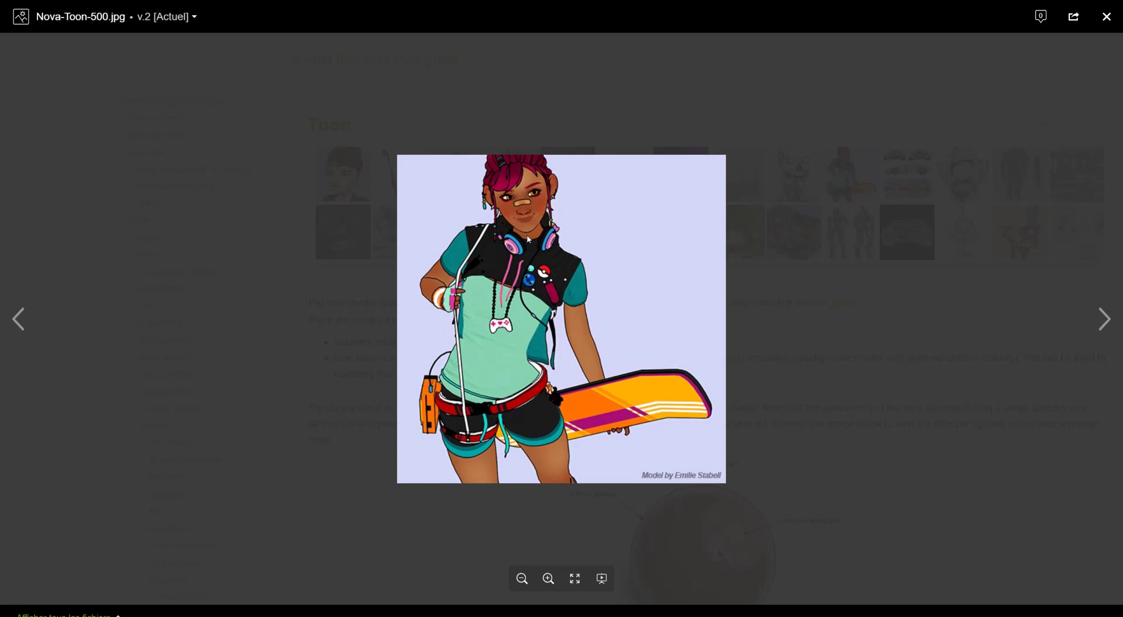
{"action": "left_click", "coordinate": [22, 320]}
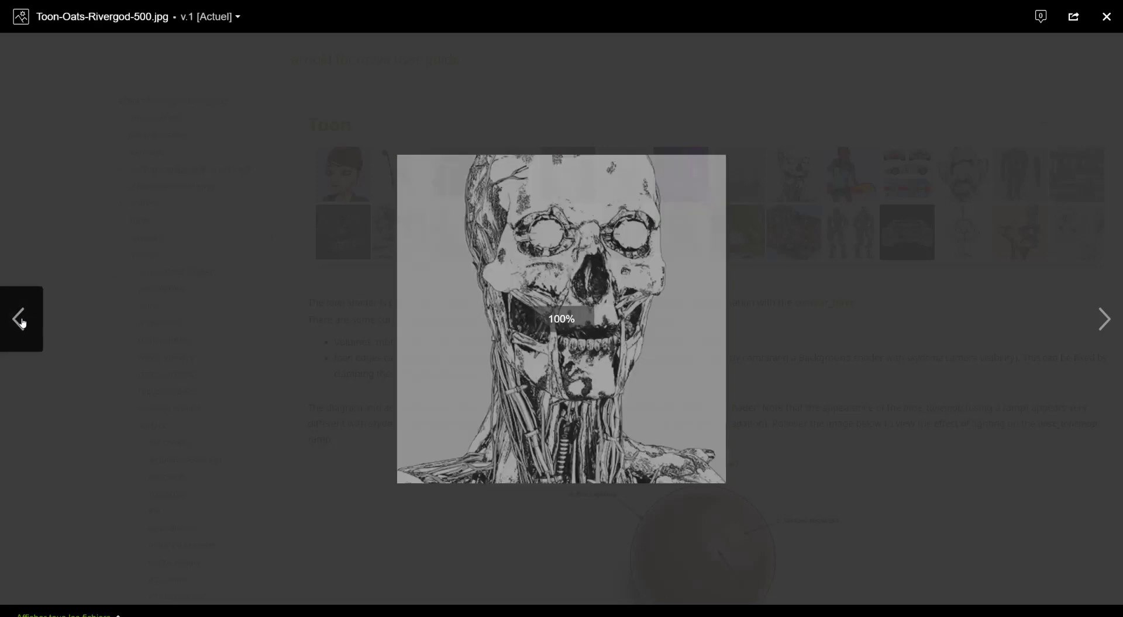
{"action": "left_click", "coordinate": [22, 323]}
{"action": "left_click", "coordinate": [22, 323]}
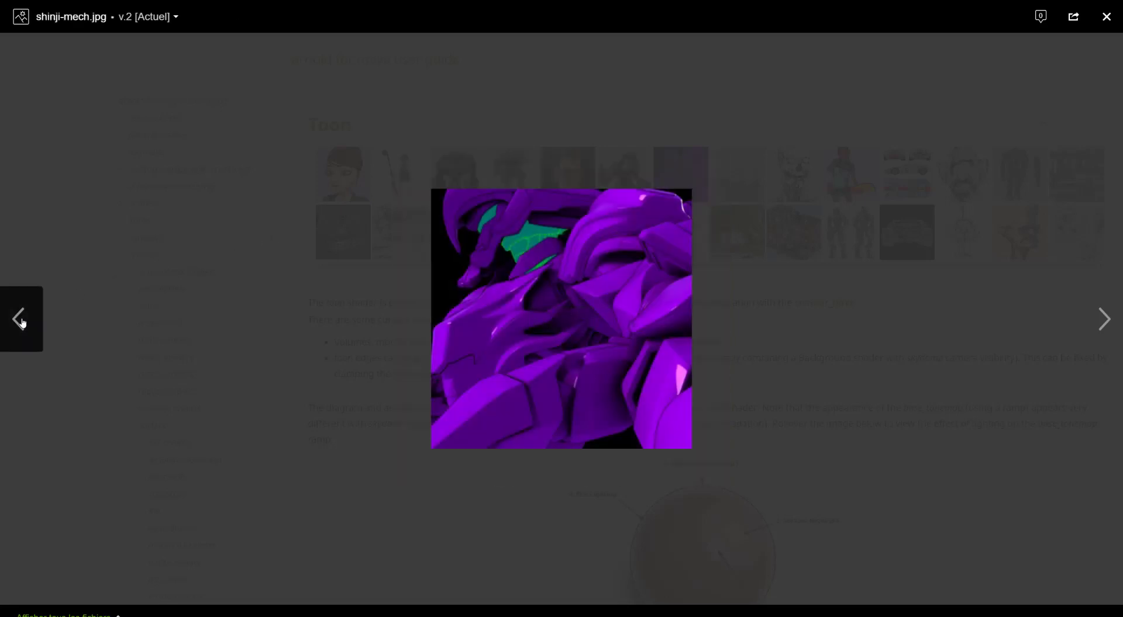
{"action": "left_click", "coordinate": [22, 322]}
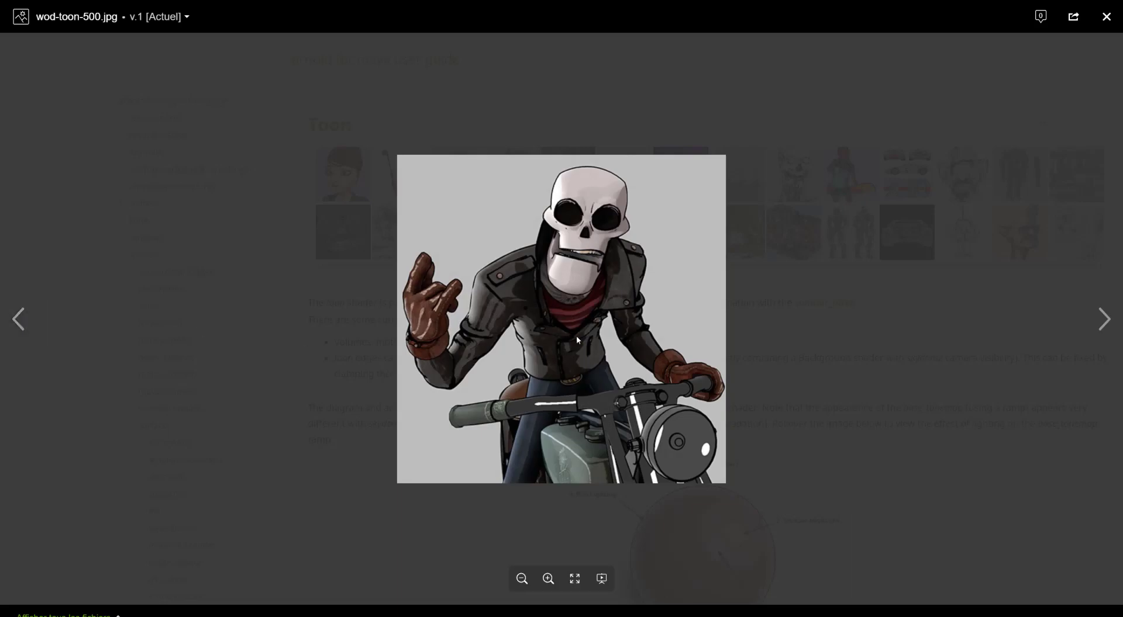
{"action": "left_click", "coordinate": [24, 322]}
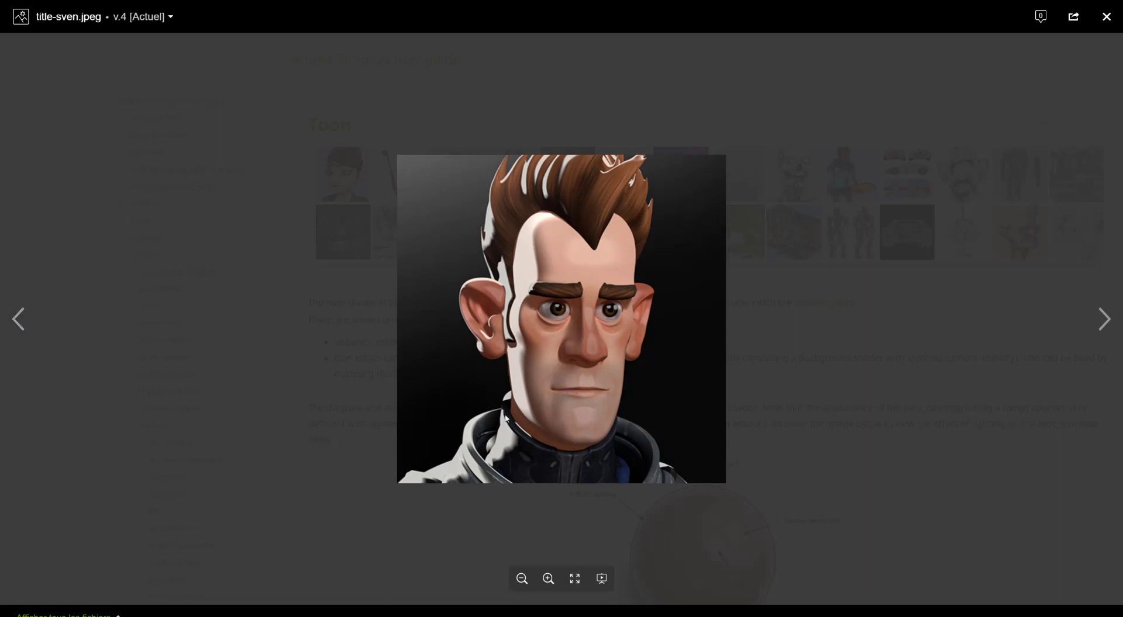
{"action": "left_click", "coordinate": [21, 323]}
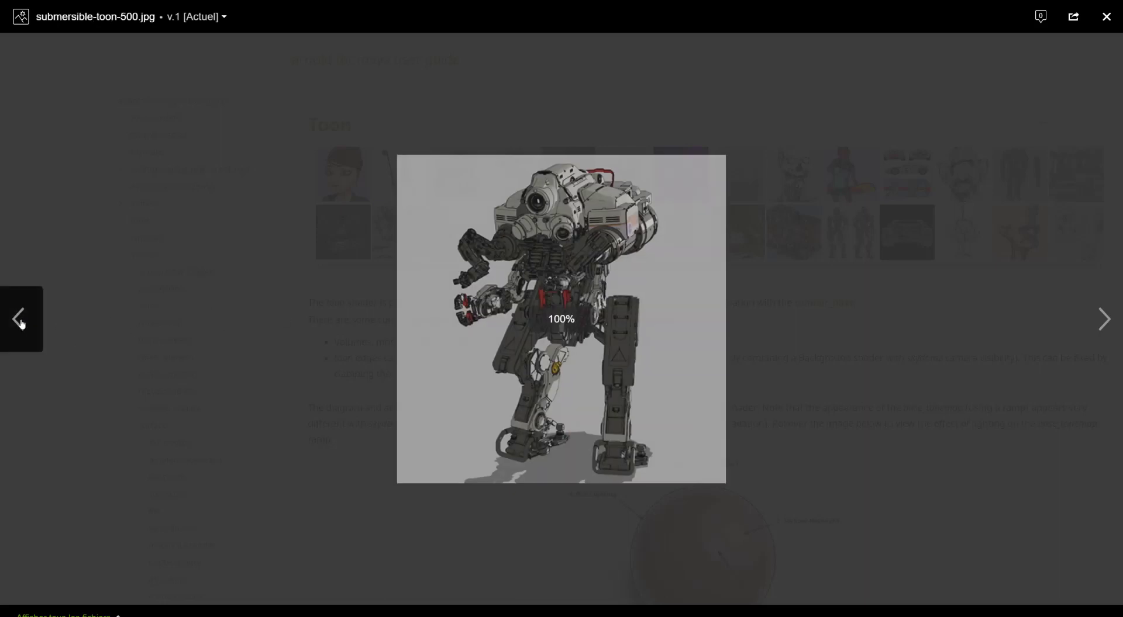
{"action": "left_click", "coordinate": [21, 323]}
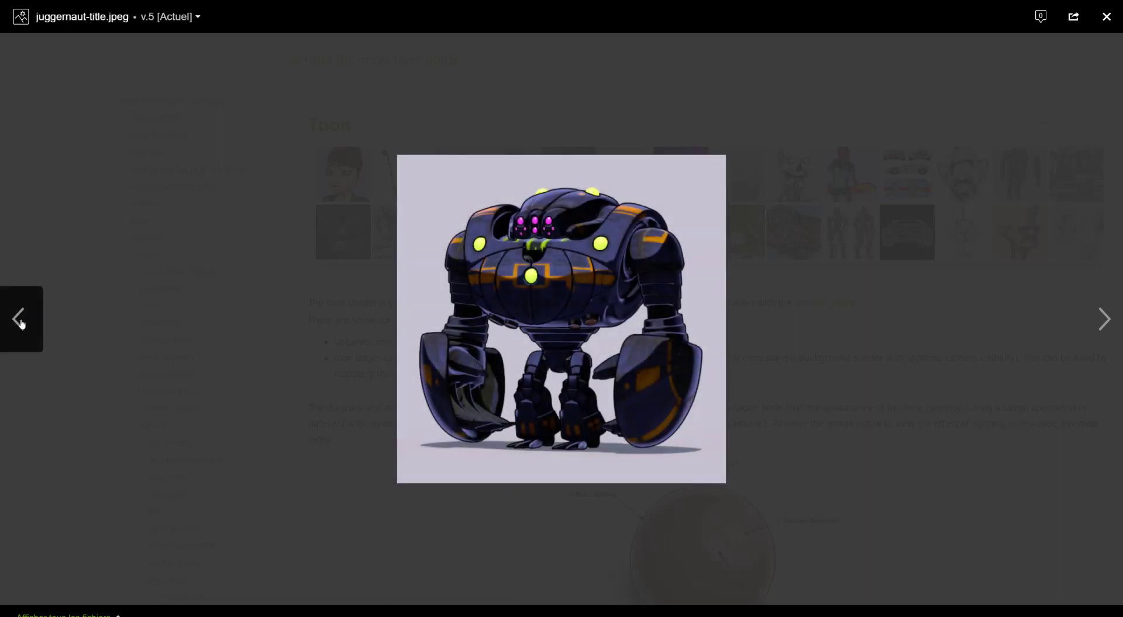
{"action": "left_click", "coordinate": [21, 324]}
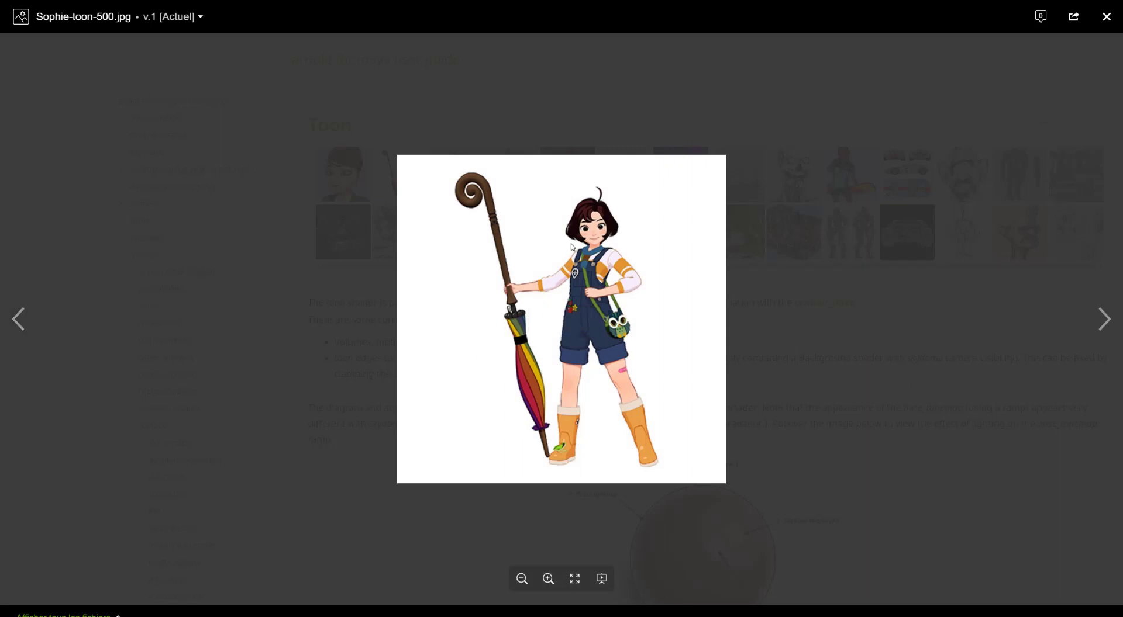
{"action": "left_click", "coordinate": [17, 319]}
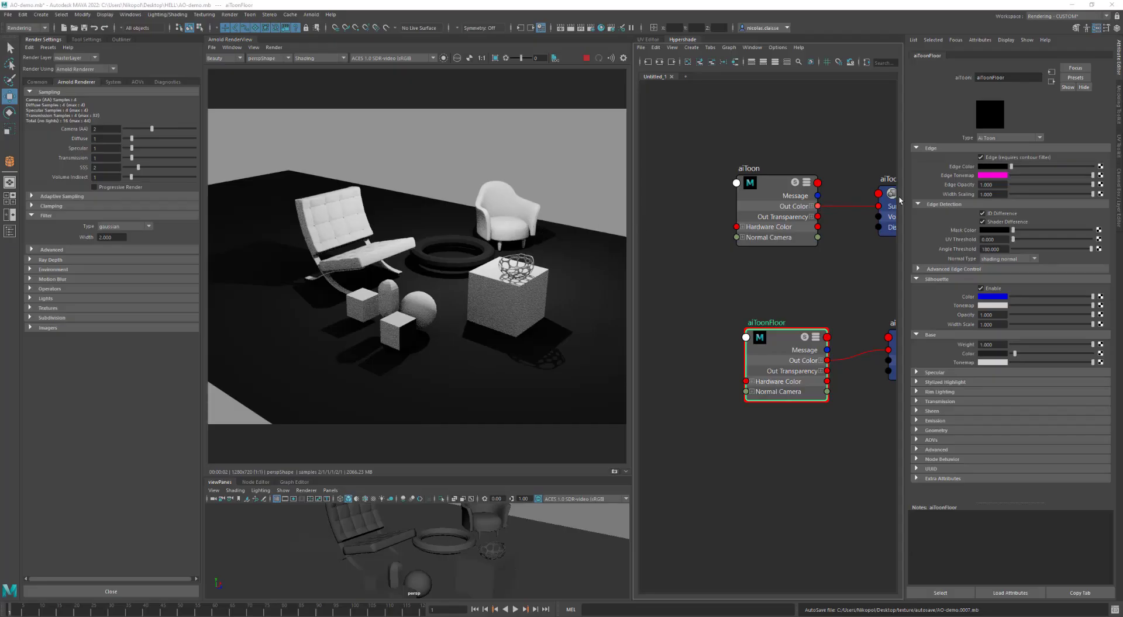
In Maya, set the Arnold render filter type to contour
{"action": "left_click", "coordinate": [120, 227]}
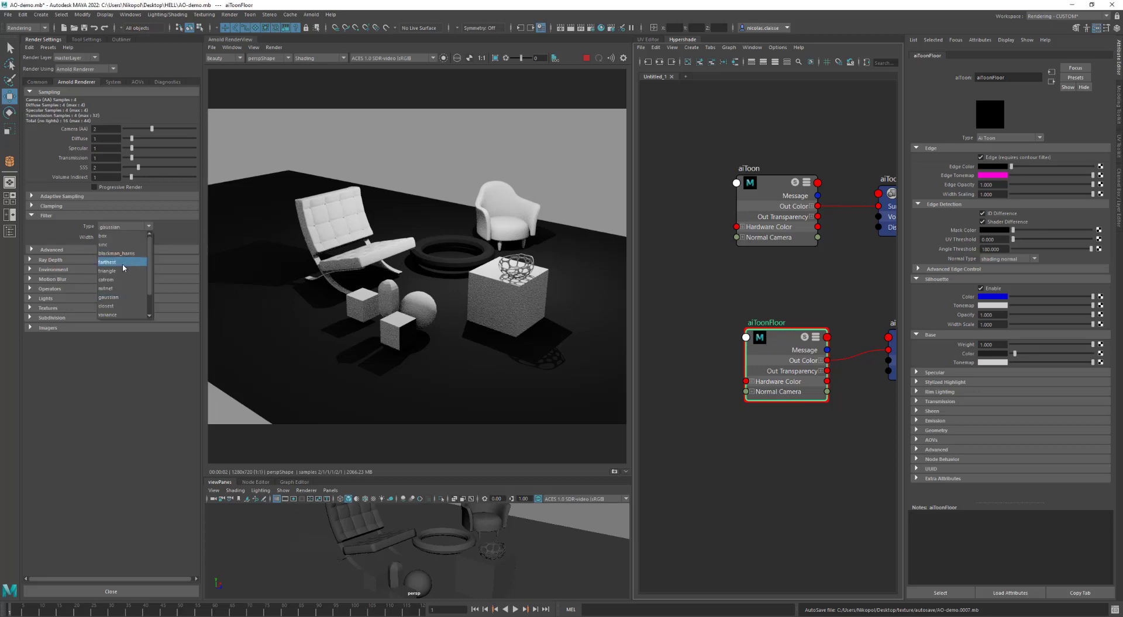
{"action": "scroll", "coordinate": [117, 299], "scroll_direction": "down", "scroll_amount": 1}
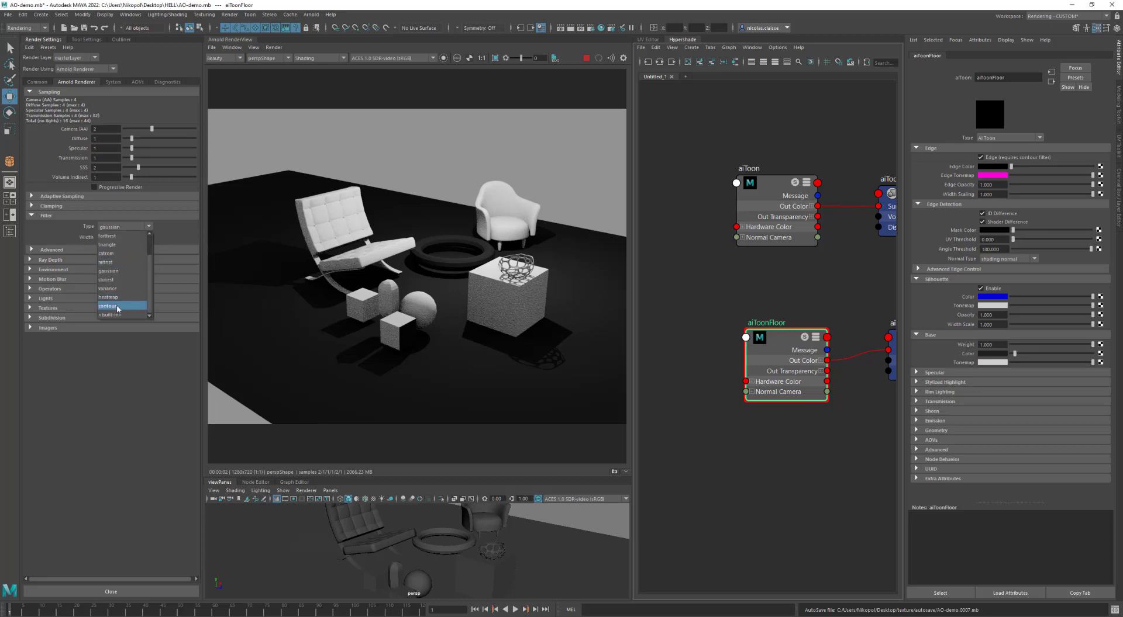
{"action": "left_click", "coordinate": [117, 307]}
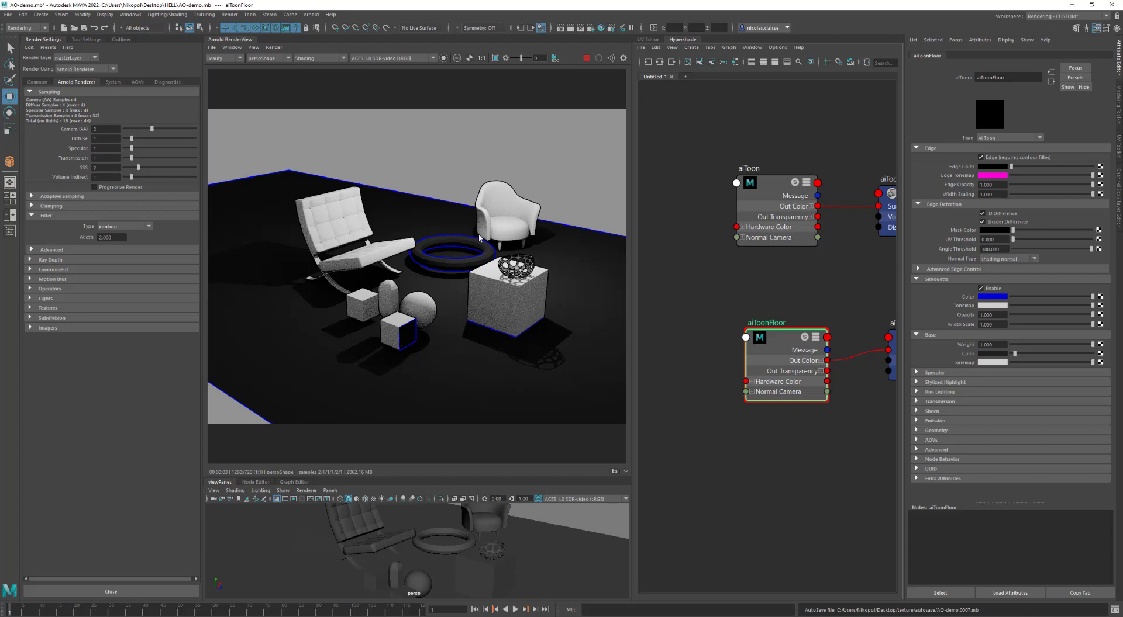
Darken the aiToonFloor base color slightly and disable its ID Difference and Shader Difference edge detection
{"action": "left_click", "coordinate": [992, 290]}
{"action": "left_click", "coordinate": [993, 289]}
{"action": "left_click_drag", "start_coordinate": [1016, 352], "coordinate": [1016, 353]}
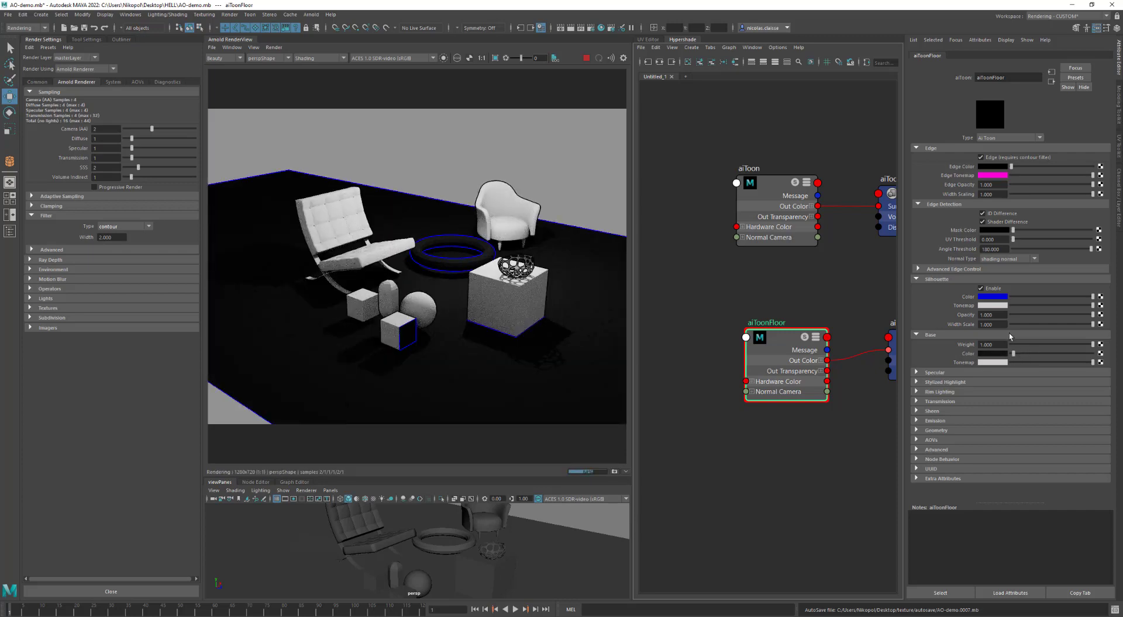
{"action": "left_click", "coordinate": [1009, 334]}
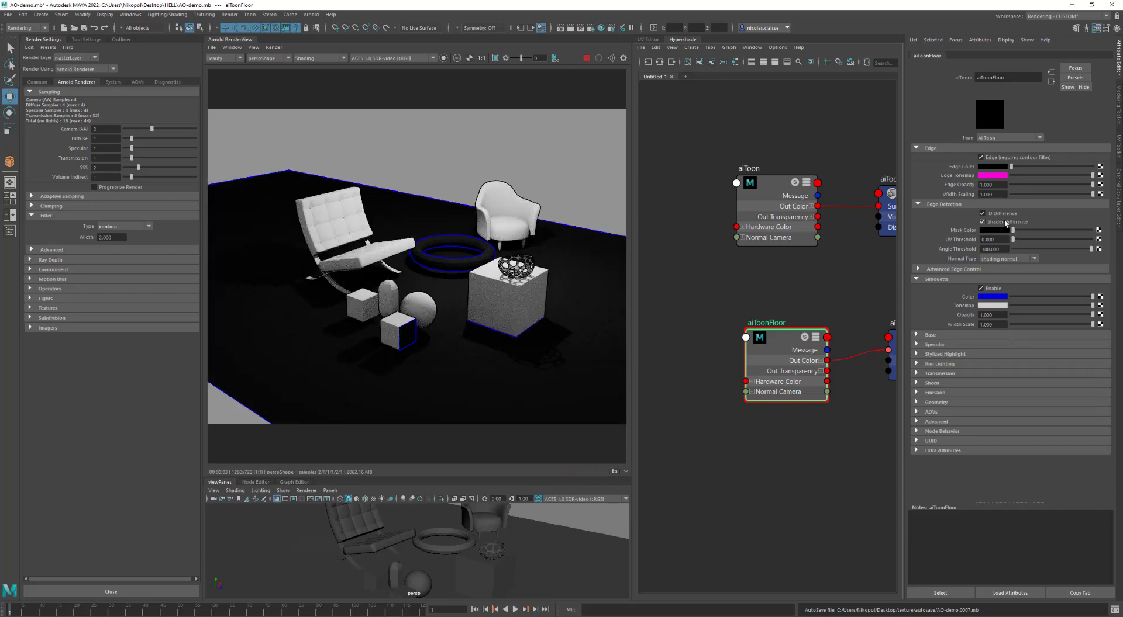
{"action": "left_click", "coordinate": [1004, 222]}
{"action": "left_click", "coordinate": [1003, 214]}
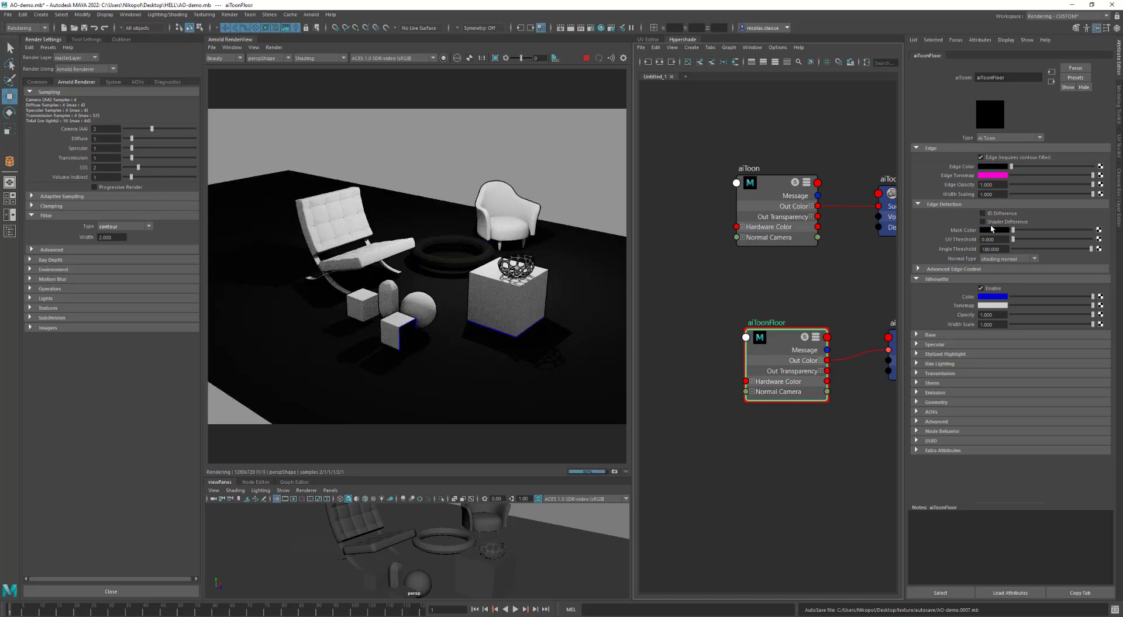
Set the edge color of the aiToon shader to yellow
{"action": "left_click", "coordinate": [773, 187]}
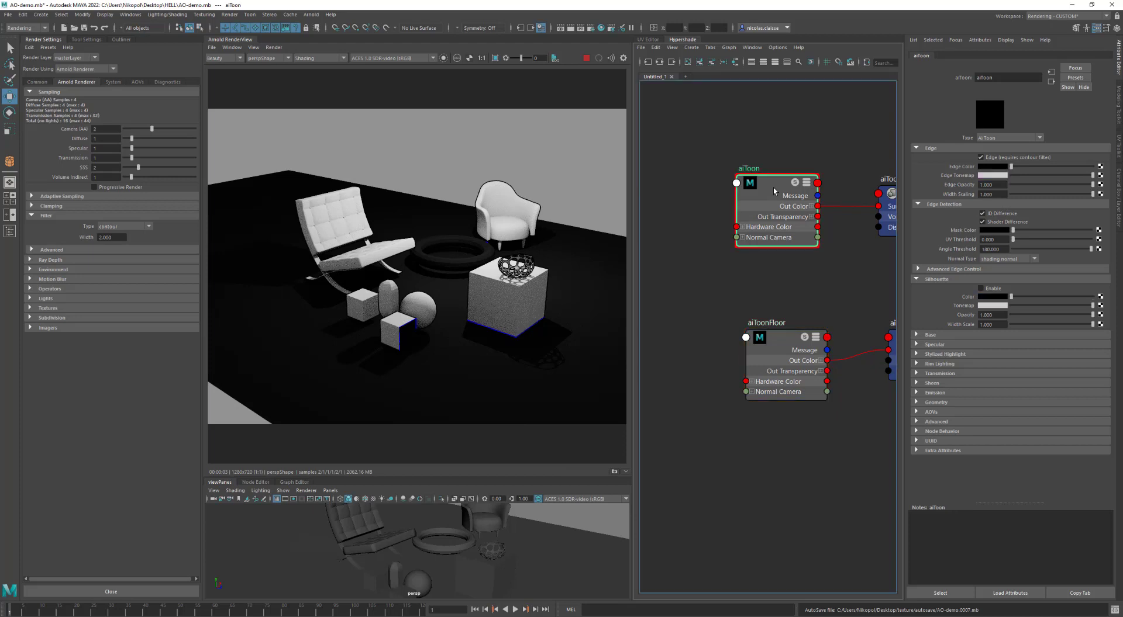
{"action": "left_click", "coordinate": [992, 175]}
{"action": "left_click", "coordinate": [998, 167]}
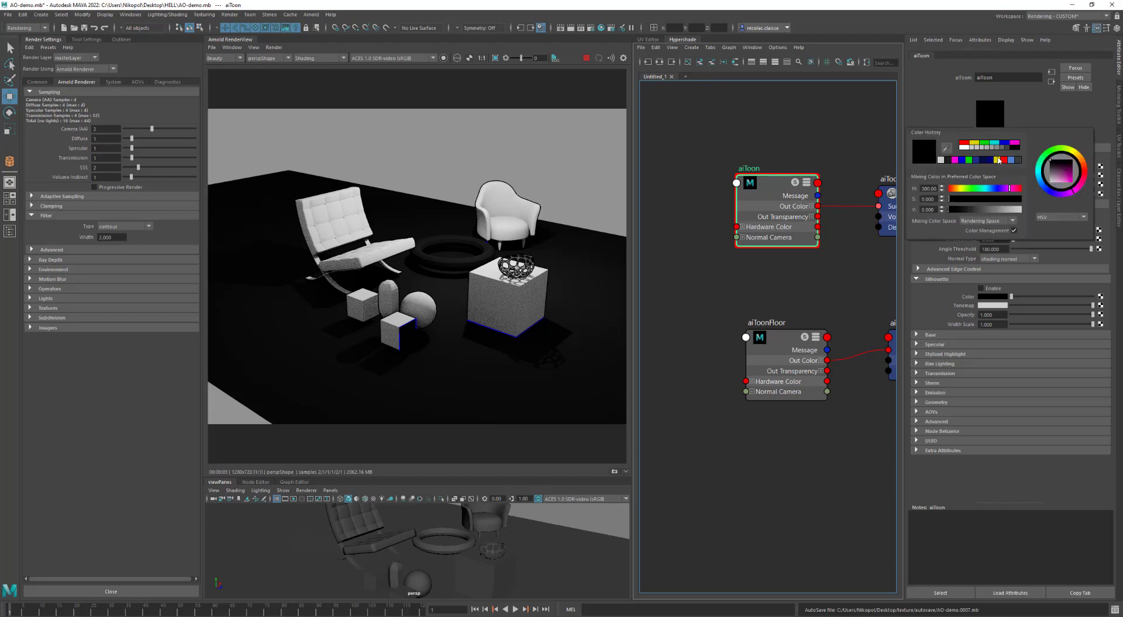
{"action": "left_click", "coordinate": [972, 145]}
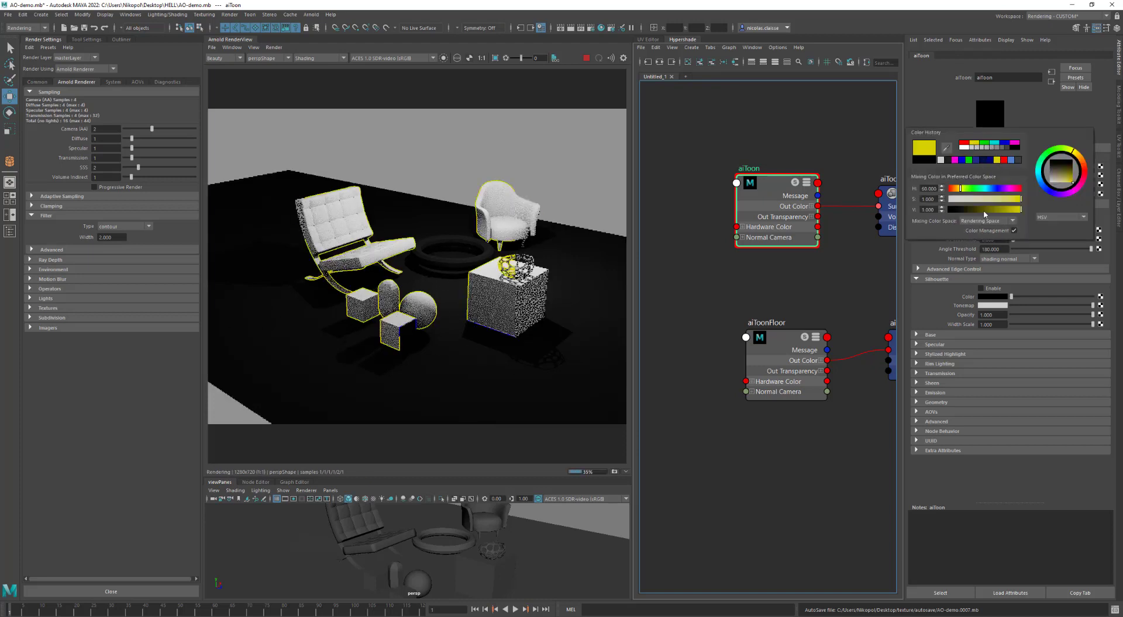
Set the aiToon silhouette color to red and compare the render with the silhouette enabled and disabled, leaving it disabled
{"action": "left_click", "coordinate": [996, 298]}
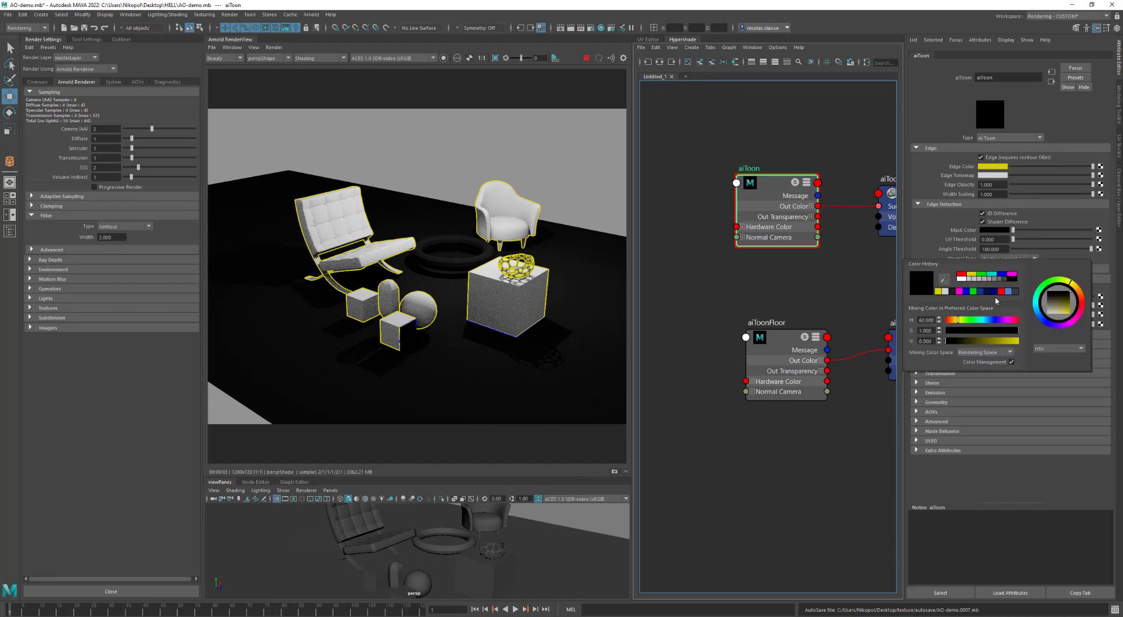
{"action": "left_click", "coordinate": [960, 275]}
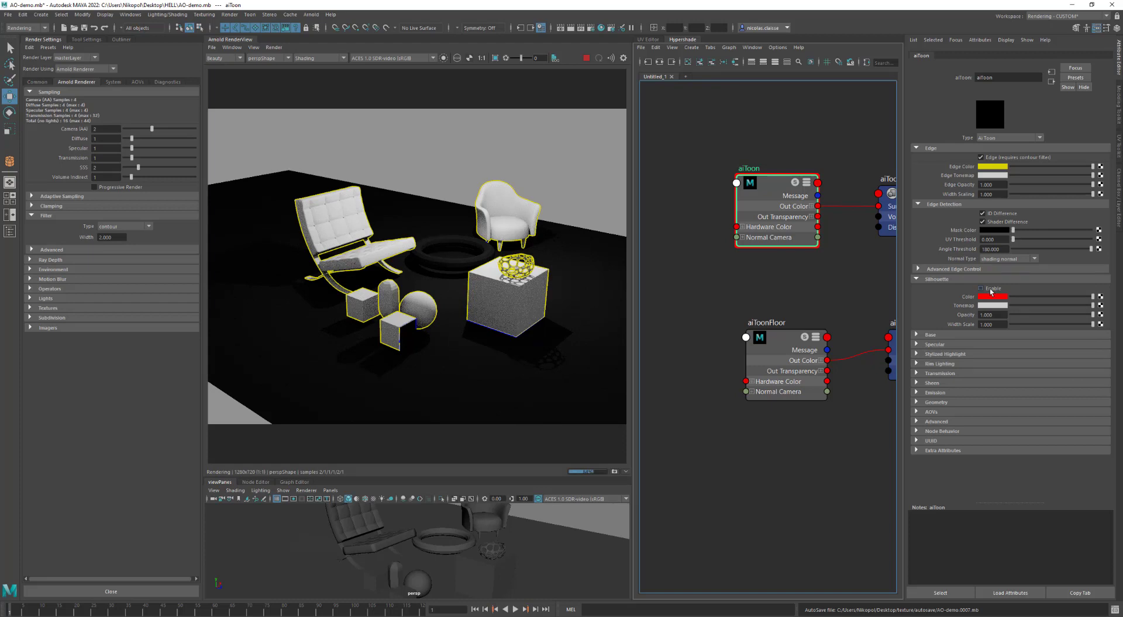
{"action": "left_click", "coordinate": [990, 293]}
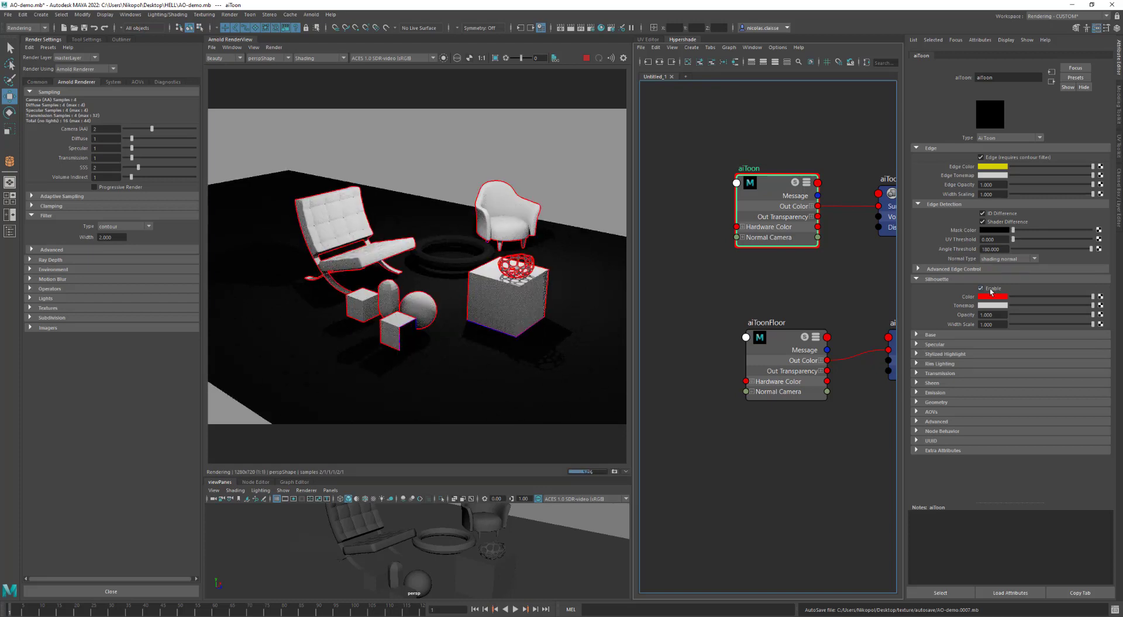
{"action": "left_click", "coordinate": [991, 293]}
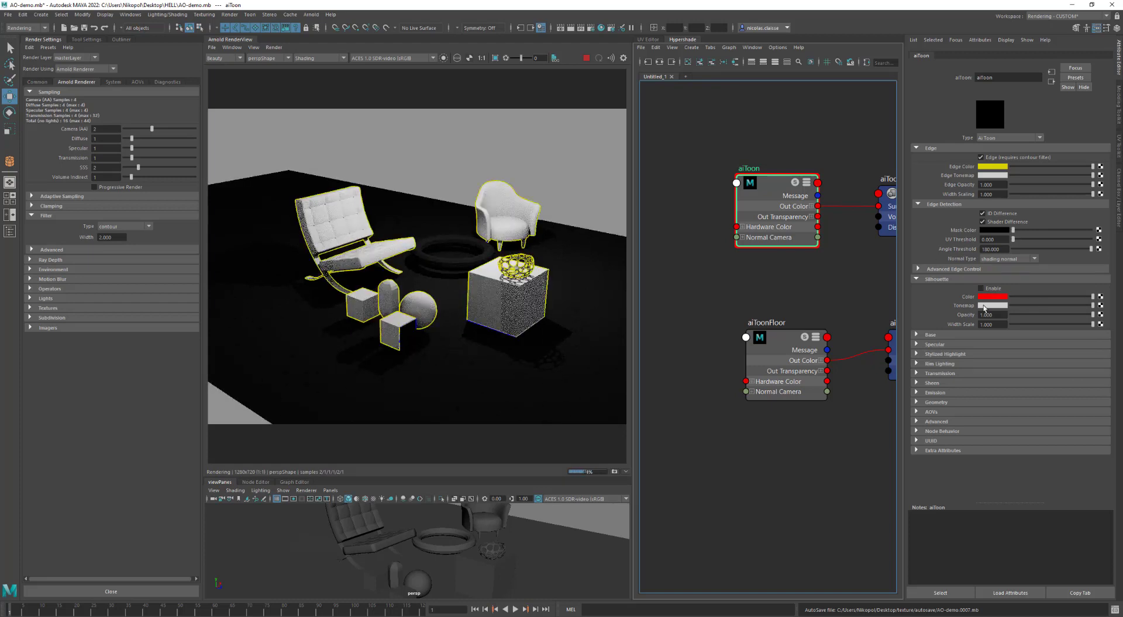
{"action": "left_click", "coordinate": [962, 280]}
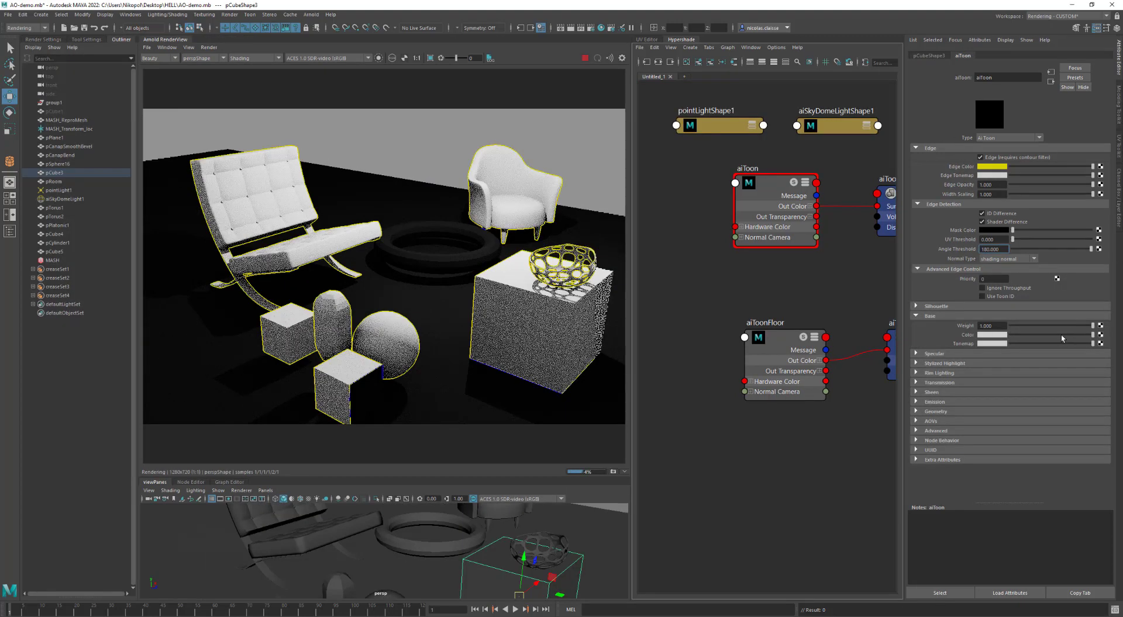
Darken the aiToon base color to dark gray and keep only Shader Difference active in its edge detection
{"action": "left_click_drag", "start_coordinate": [1061, 338], "coordinate": [1020, 334]}
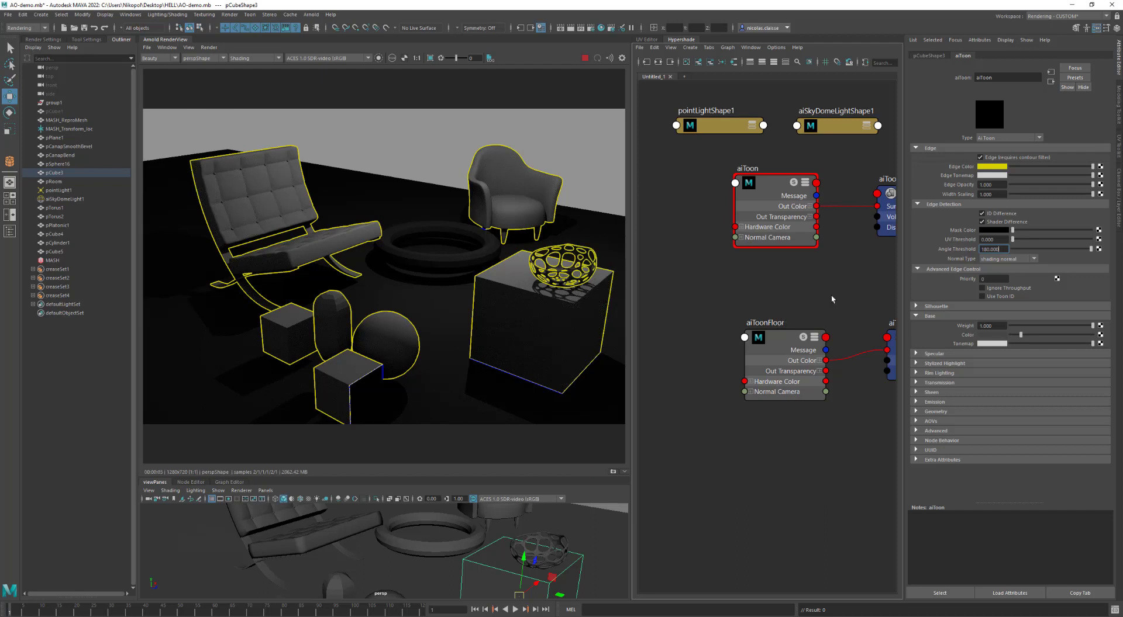
{"action": "left_click", "coordinate": [992, 221]}
{"action": "left_click", "coordinate": [992, 215]}
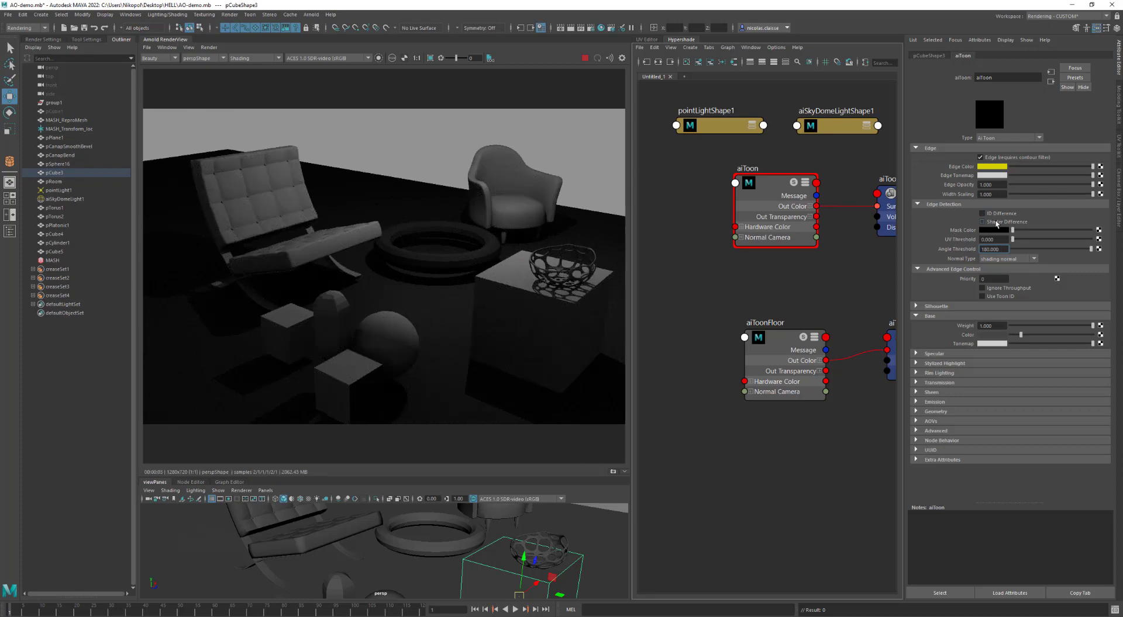
{"action": "left_click", "coordinate": [996, 222]}
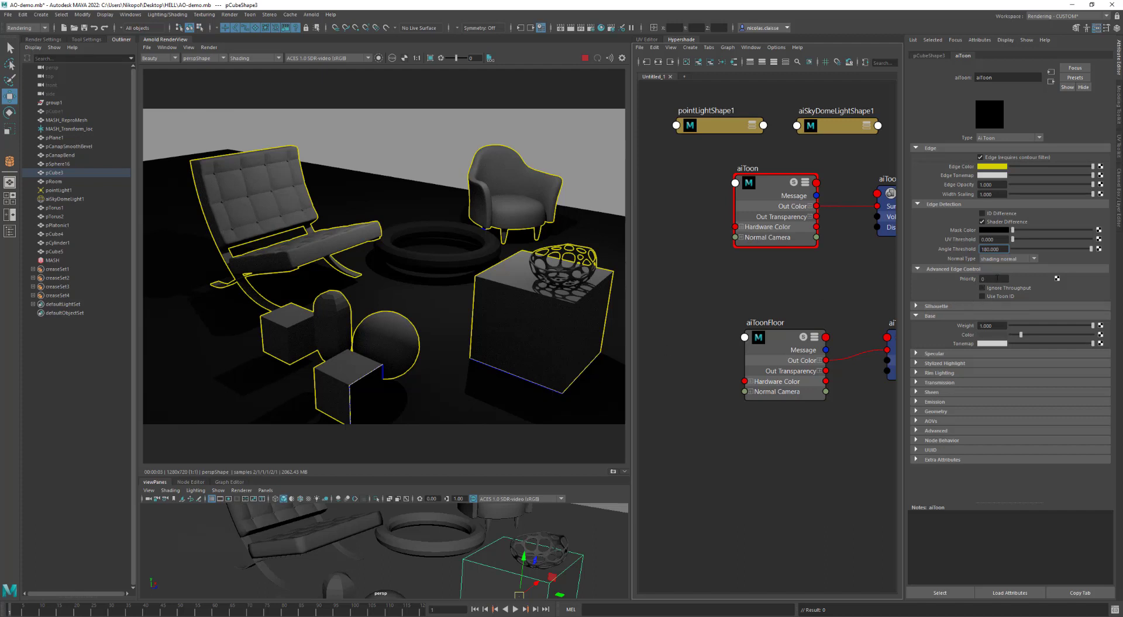
Set the aiToon edge priority to 1 and turn ID Difference back on
{"action": "left_click", "coordinate": [997, 278]}
{"action": "key", "text": "Return"}
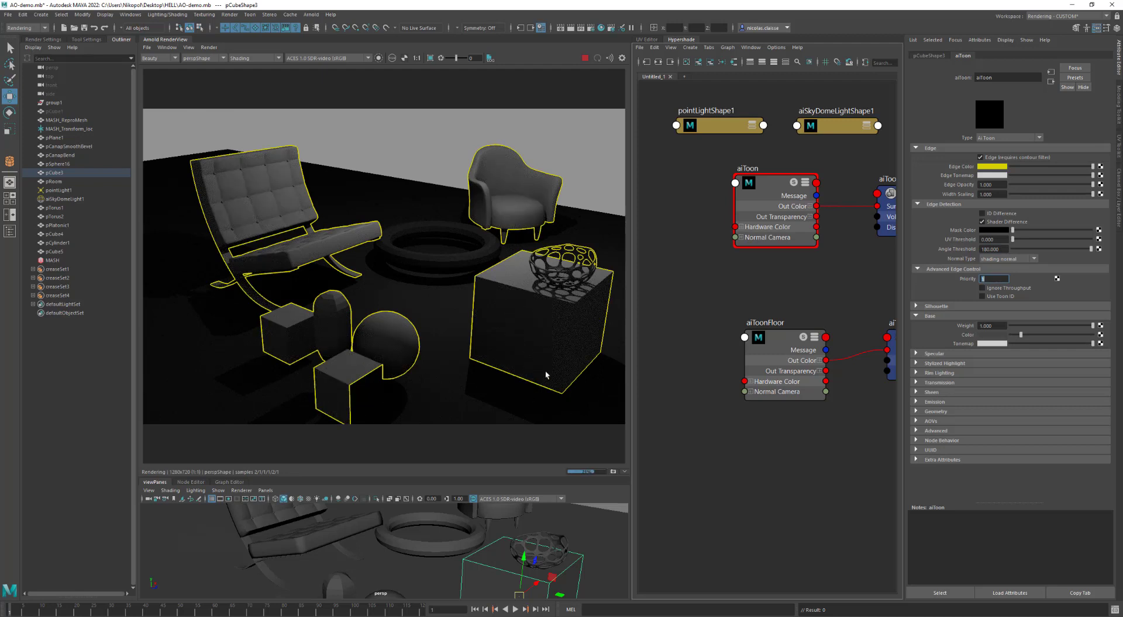
{"action": "left_click", "coordinate": [997, 215]}
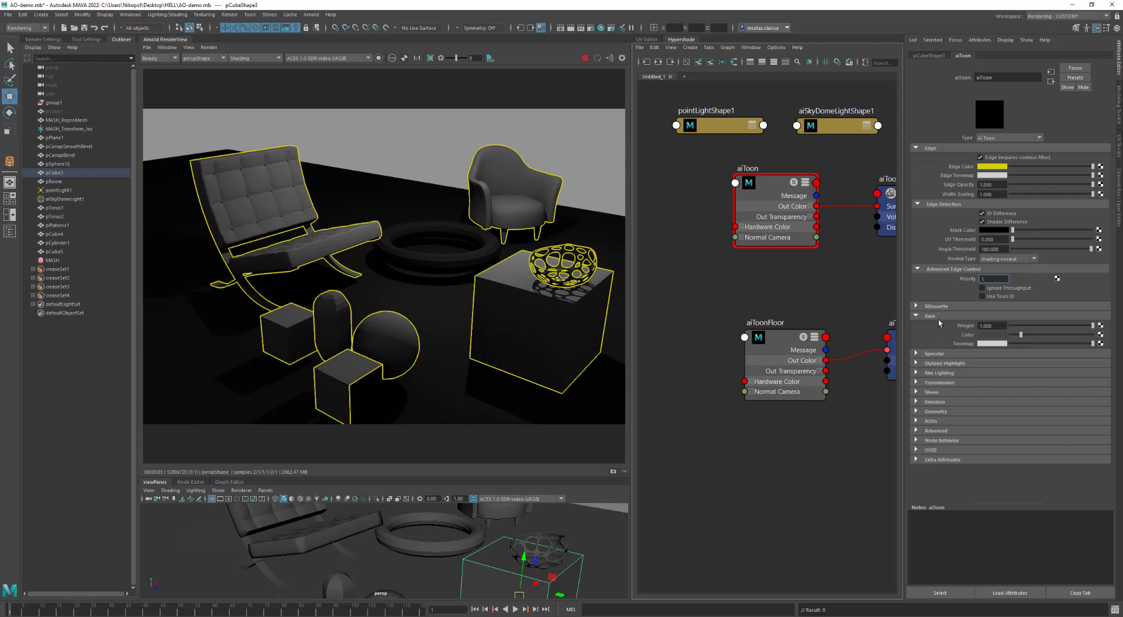
Preview the red aiToon silhouette in the render and disable it again
{"action": "left_click", "coordinate": [959, 306]}
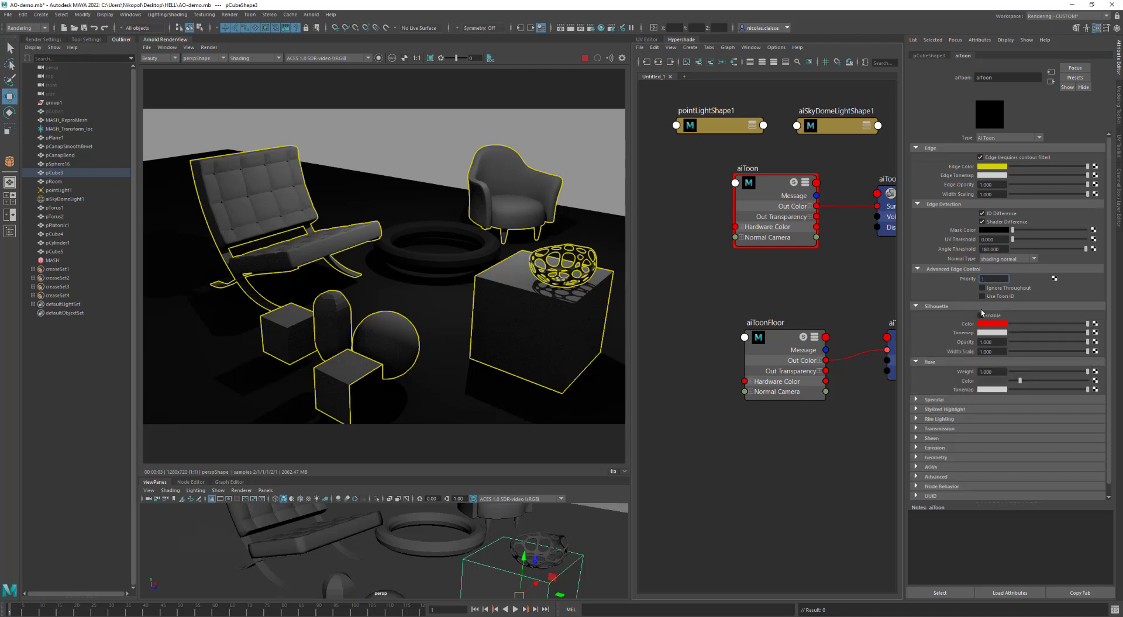
{"action": "left_click", "coordinate": [990, 317]}
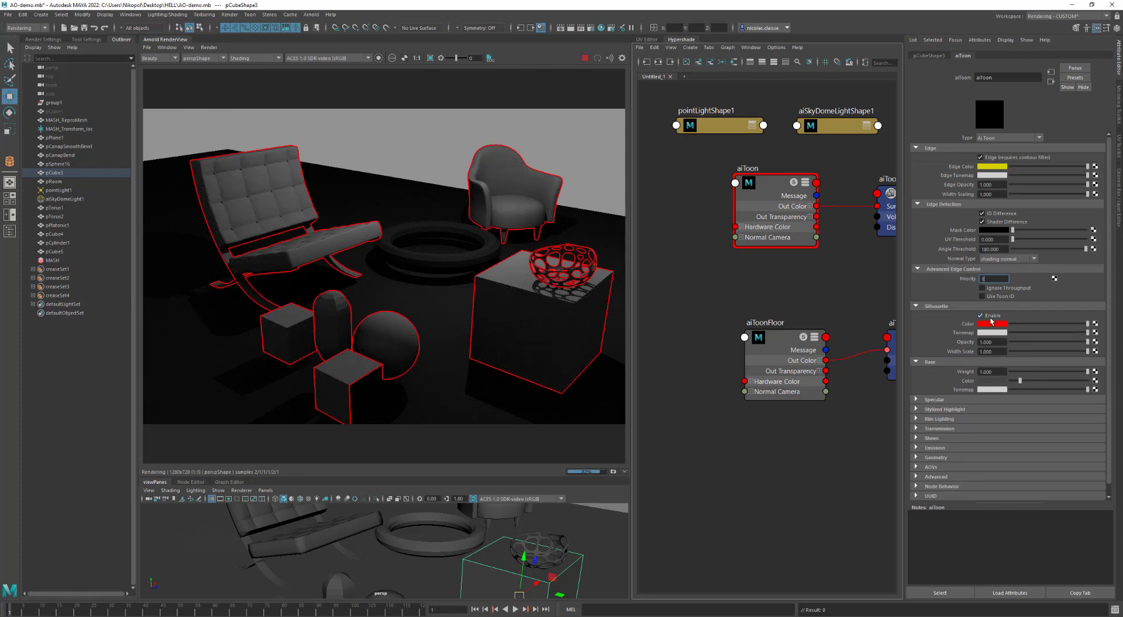
{"action": "left_click", "coordinate": [990, 316]}
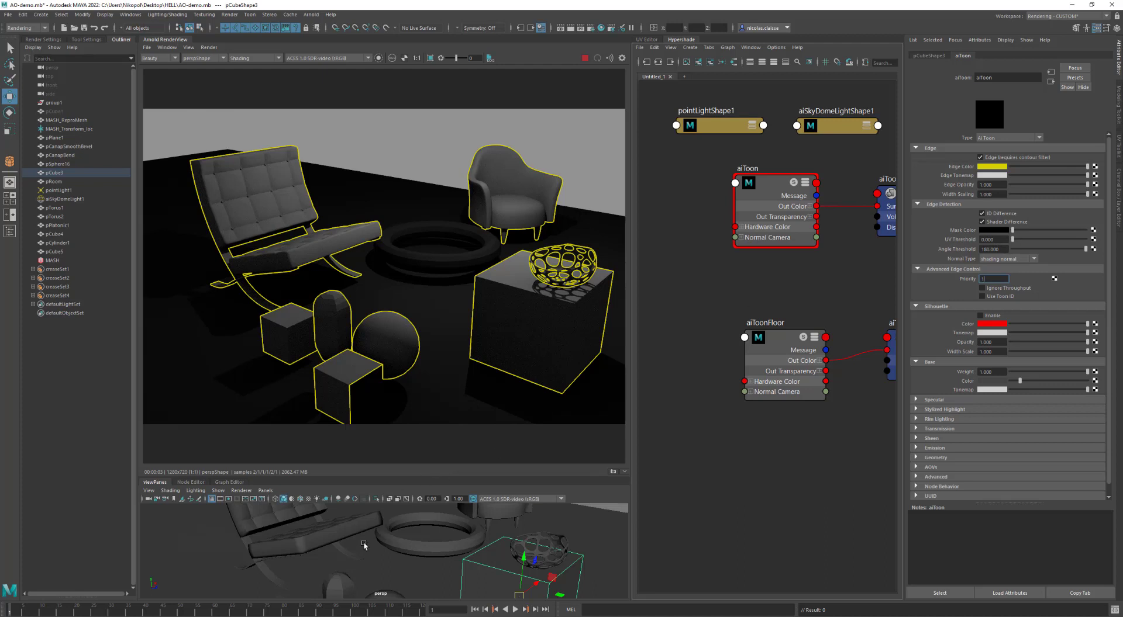
Show the soccer-ball-like sphere's UV layout in the UV Editor and widen the render view beside it
{"action": "left_click_drag", "start_coordinate": [364, 545], "coordinate": [349, 563], "text": "alt"}
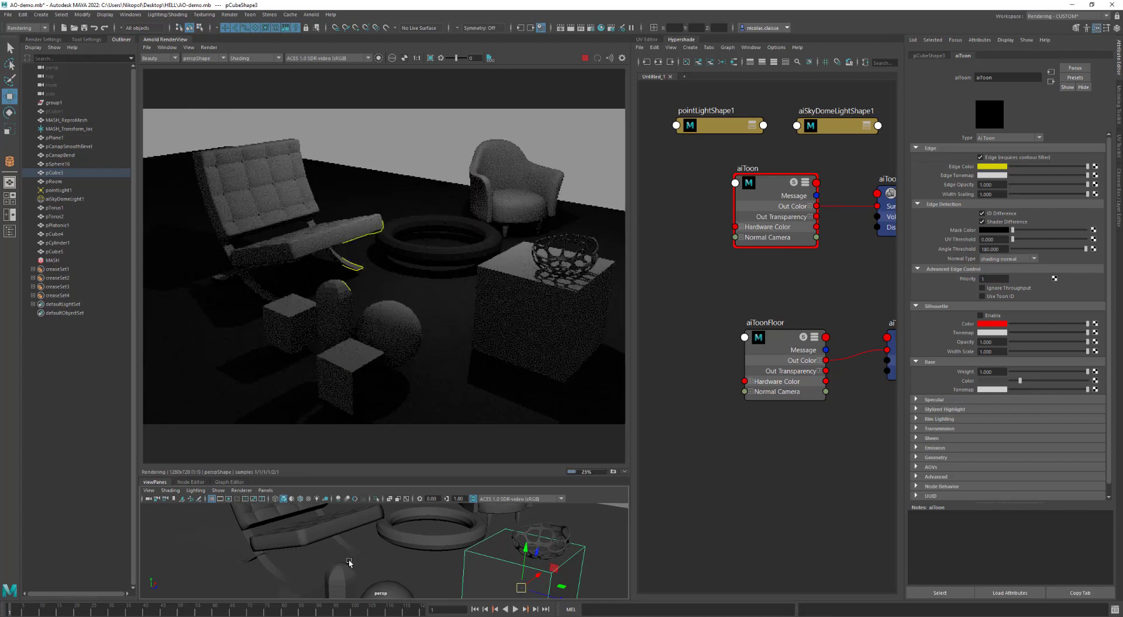
{"action": "left_click", "coordinate": [374, 338]}
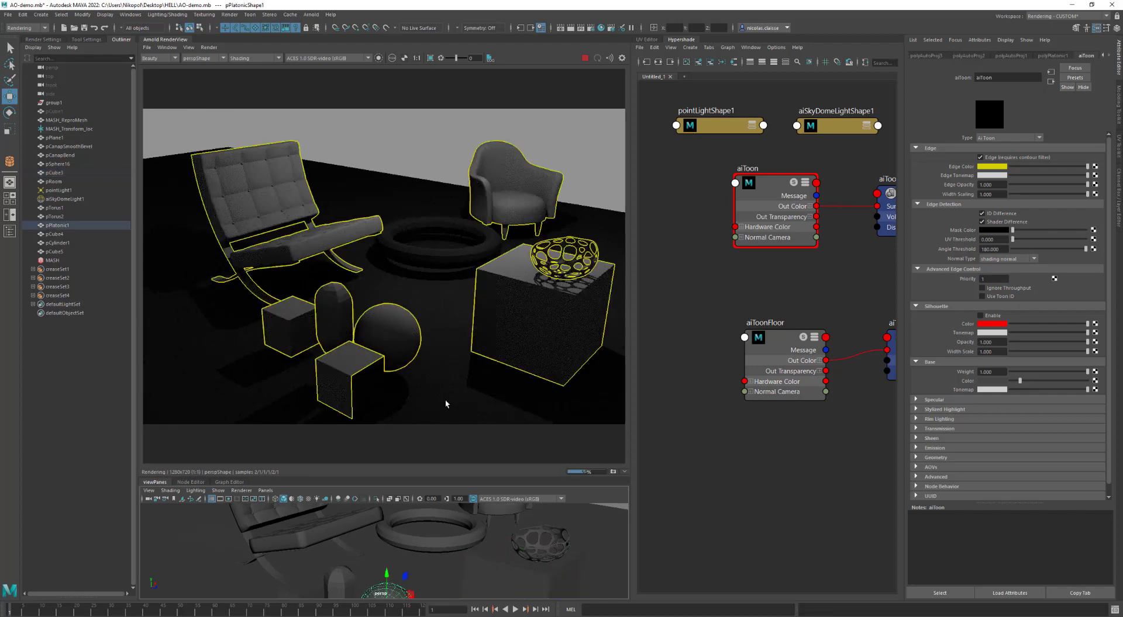
{"action": "left_click", "coordinate": [646, 39]}
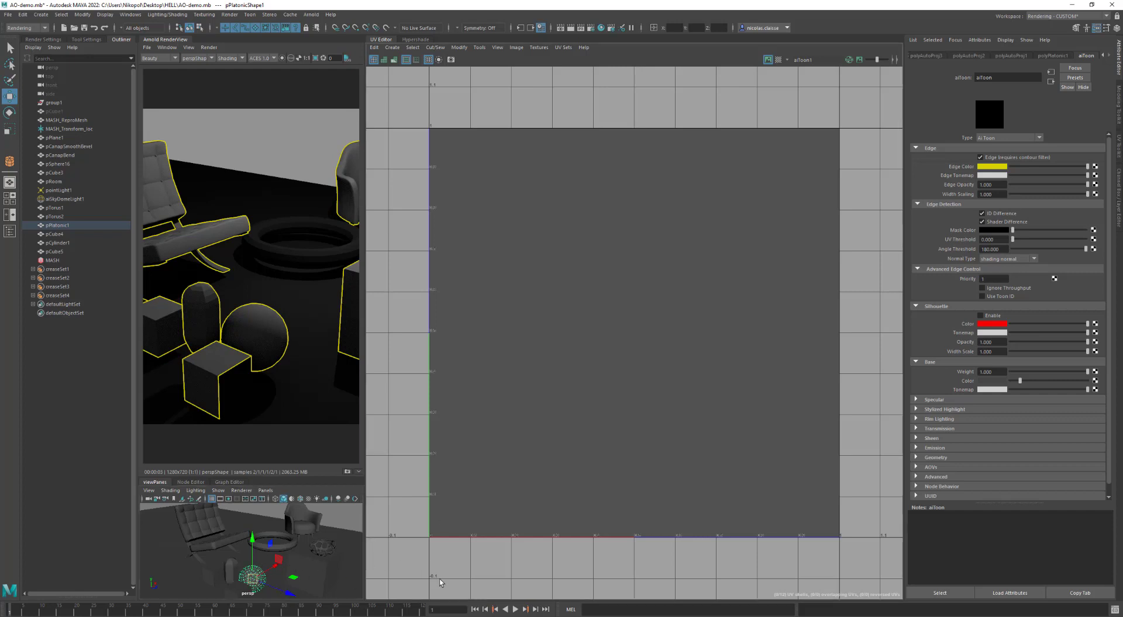
{"action": "left_click", "coordinate": [296, 521]}
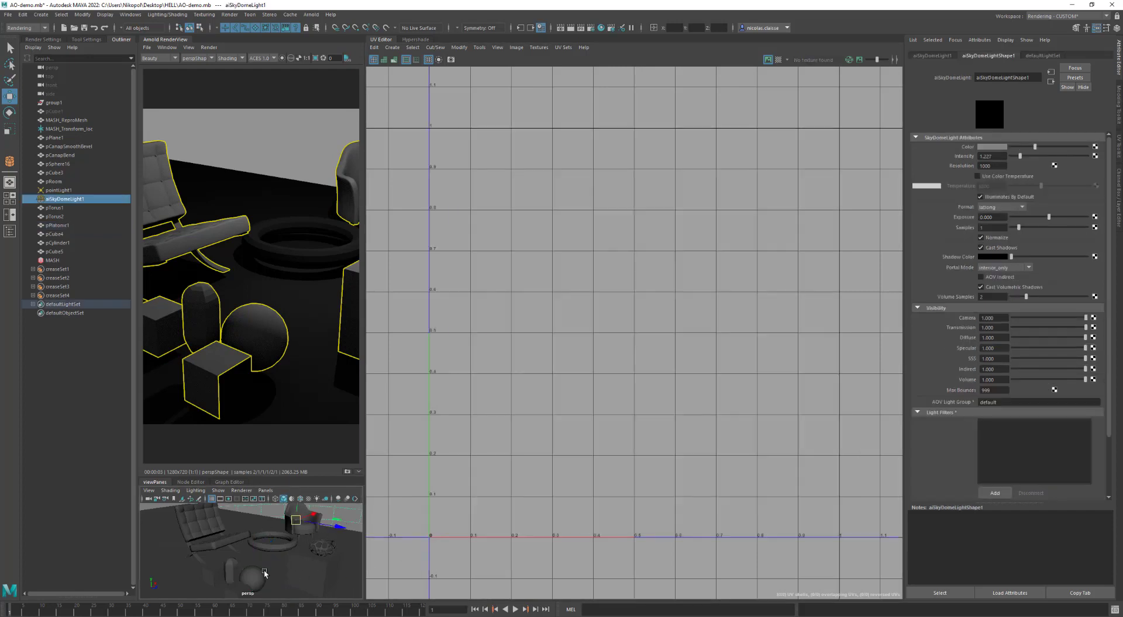
{"action": "left_click", "coordinate": [256, 566]}
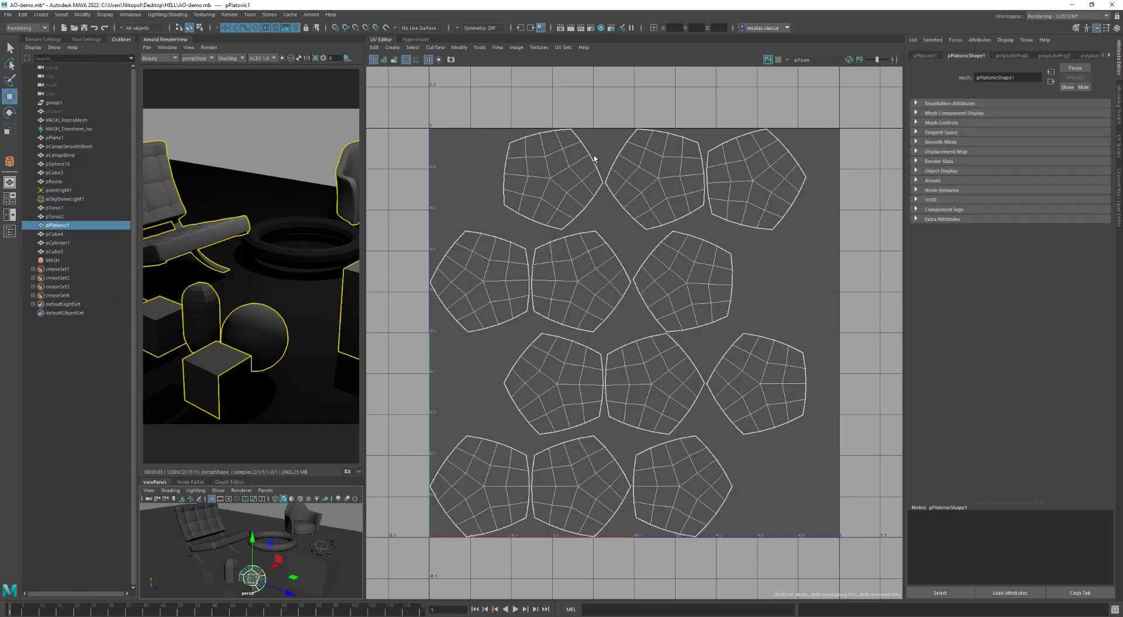
{"action": "left_click", "coordinate": [254, 341]}
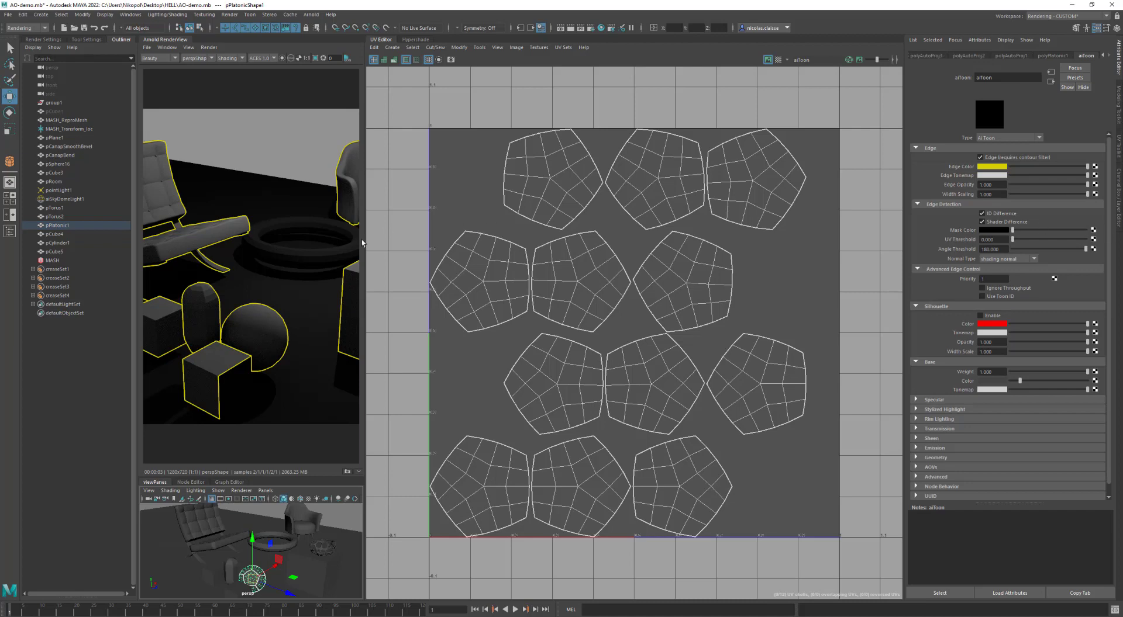
{"action": "left_click_drag", "start_coordinate": [364, 239], "coordinate": [763, 269]}
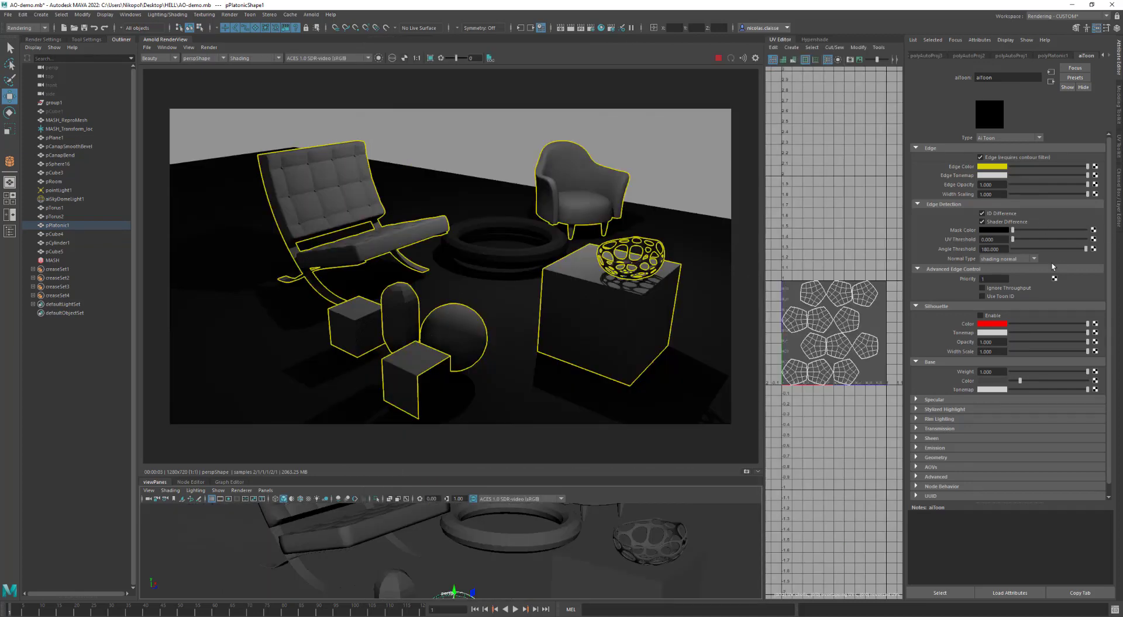
Set the aiToon UV threshold to 0.1, inspect the edges on the sphere, and lower the threshold to 0.01
{"action": "left_click", "coordinate": [997, 239]}
{"action": "type", "text": "0.1"}
{"action": "key", "text": "Return"}
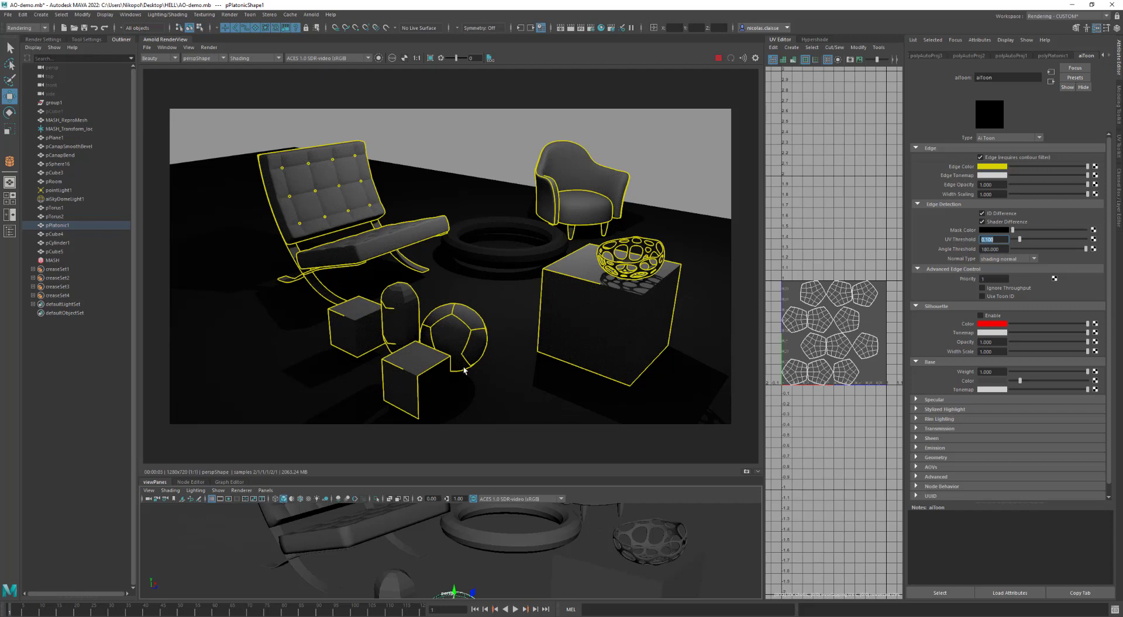
{"action": "left_click_drag", "start_coordinate": [464, 369], "coordinate": [455, 364], "text": "alt"}
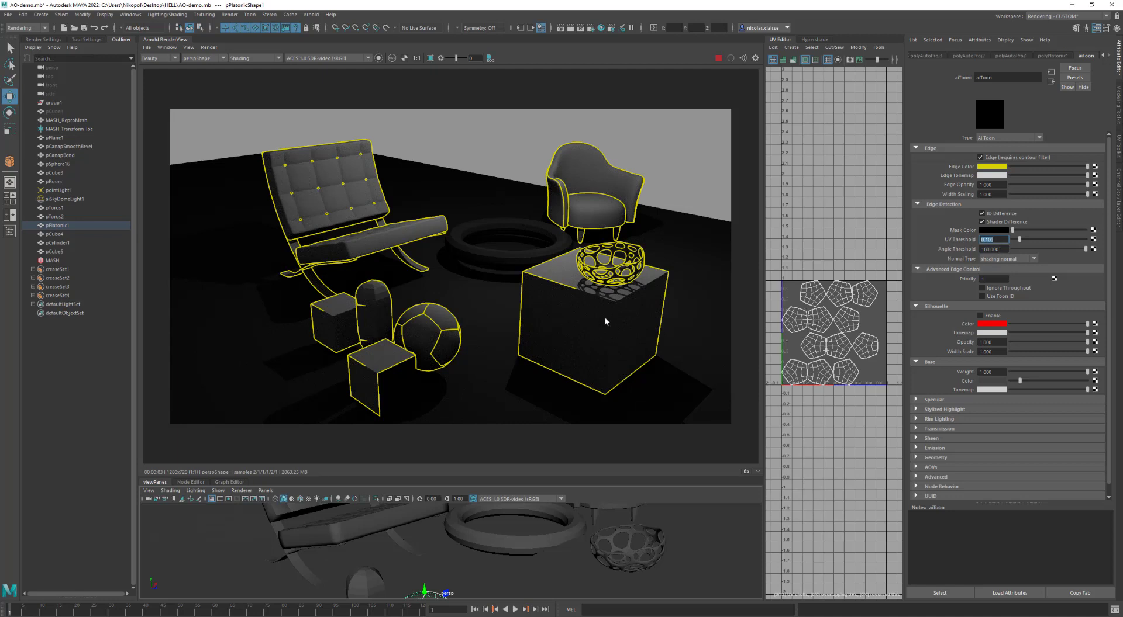
{"action": "left_click_drag", "start_coordinate": [1020, 243], "coordinate": [1057, 243]}
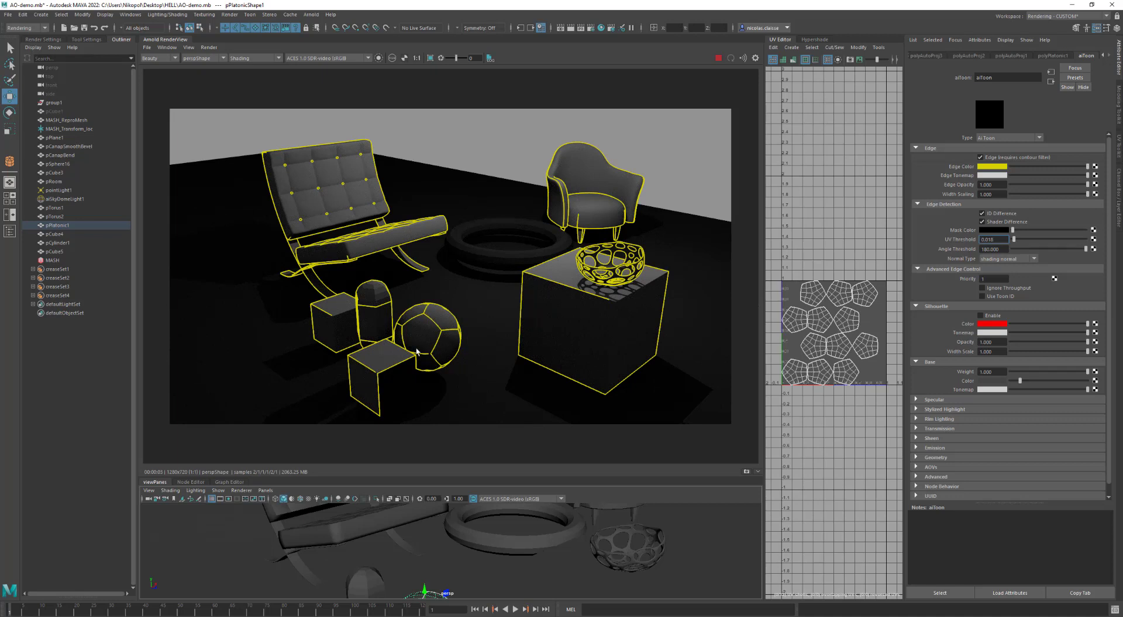
Frame the armchair's UV layout and try raising the aiToon UV threshold to about 0.145, varying it slightly around that value
{"action": "left_click", "coordinate": [593, 216]}
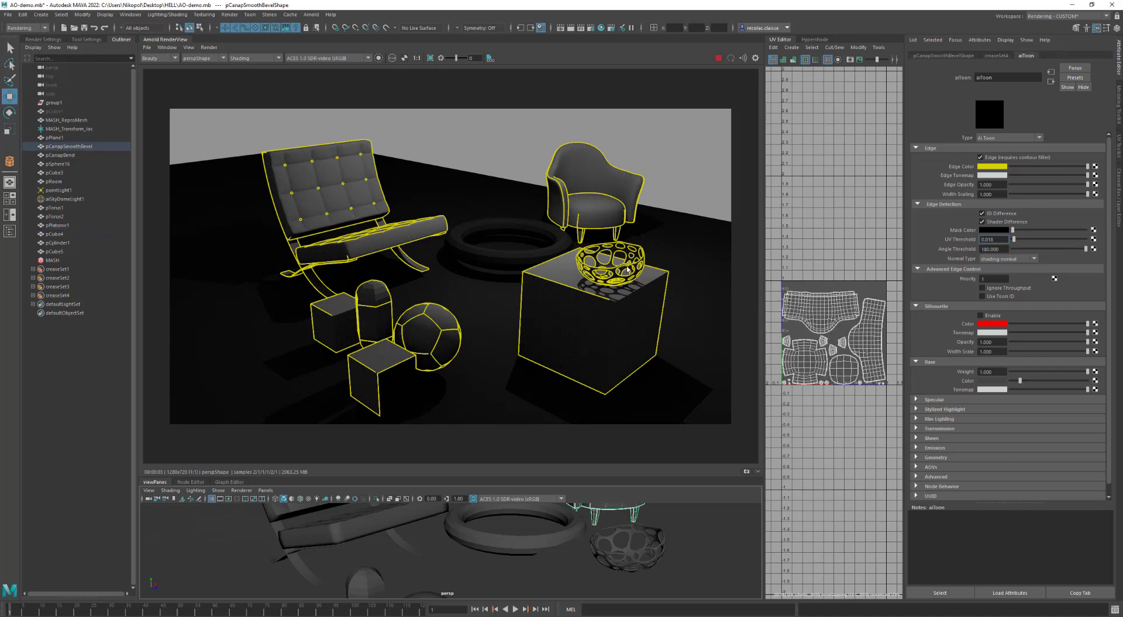
{"action": "key", "text": "f"}
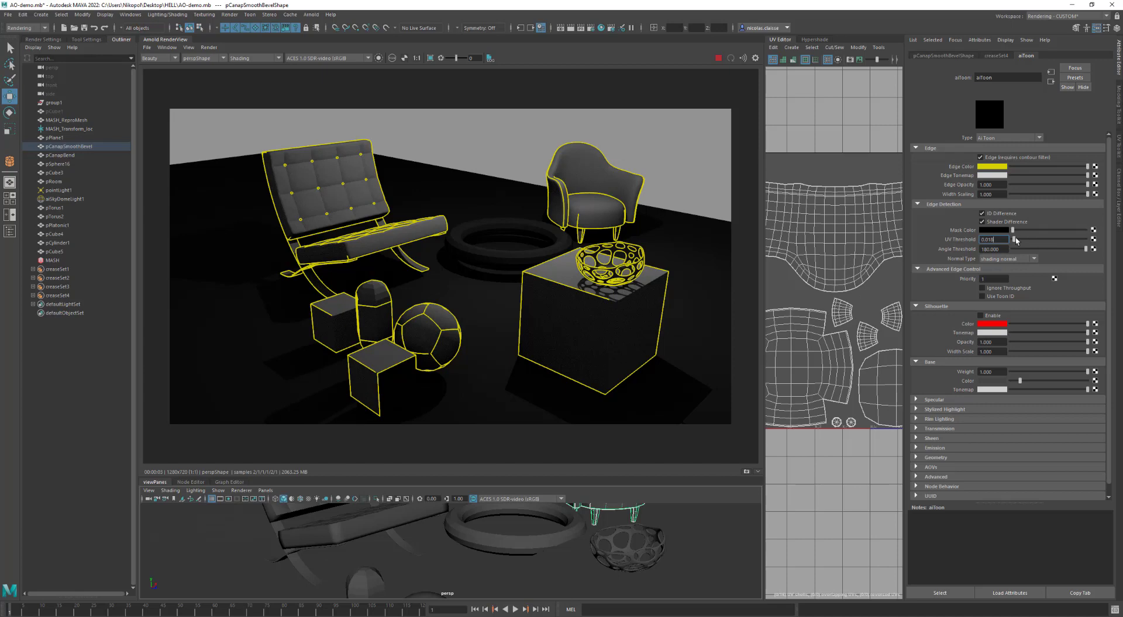
{"action": "left_click_drag", "start_coordinate": [1015, 241], "coordinate": [1023, 241]}
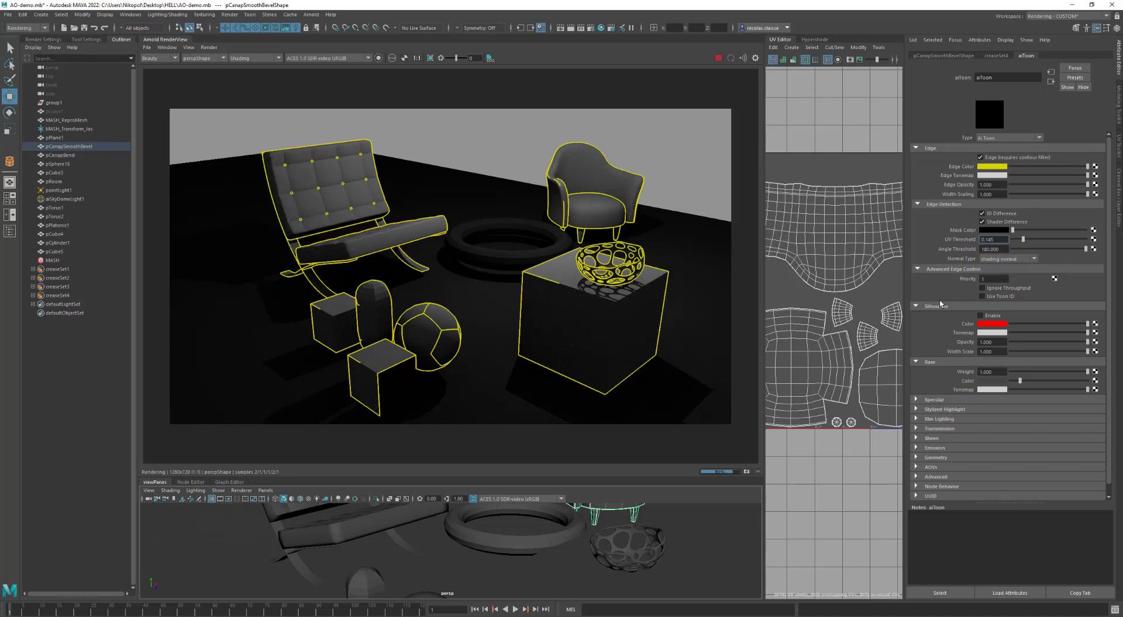
{"action": "scroll", "coordinate": [841, 301], "scroll_direction": "down", "scroll_amount": 2}
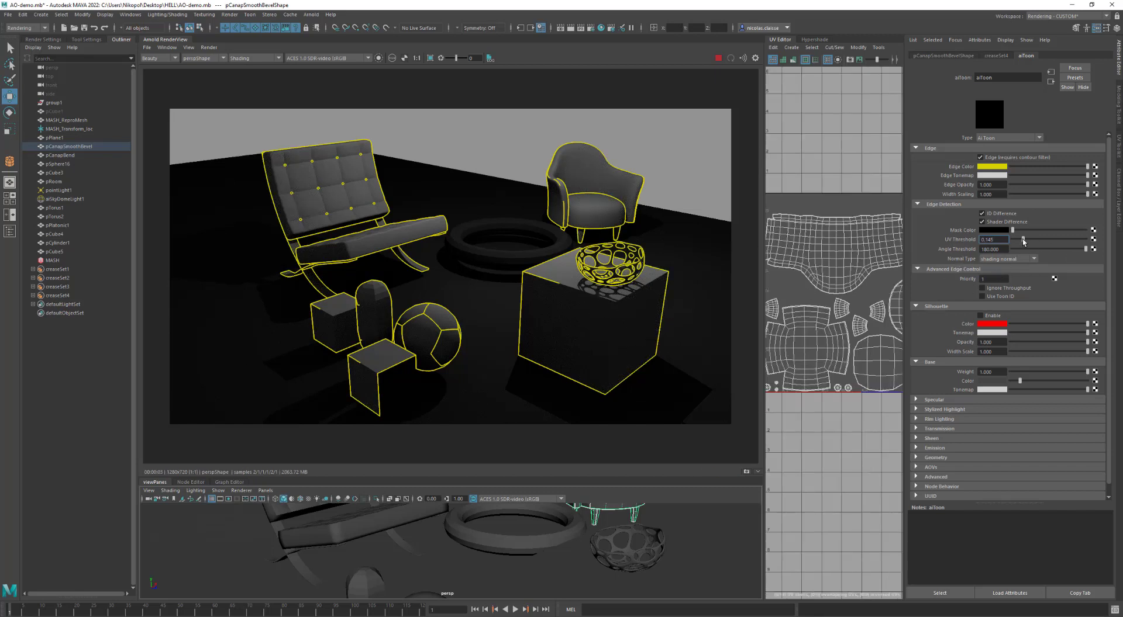
{"action": "left_click_drag", "start_coordinate": [1022, 240], "coordinate": [1019, 240]}
{"action": "left_click_drag", "start_coordinate": [1021, 239], "coordinate": [1028, 240]}
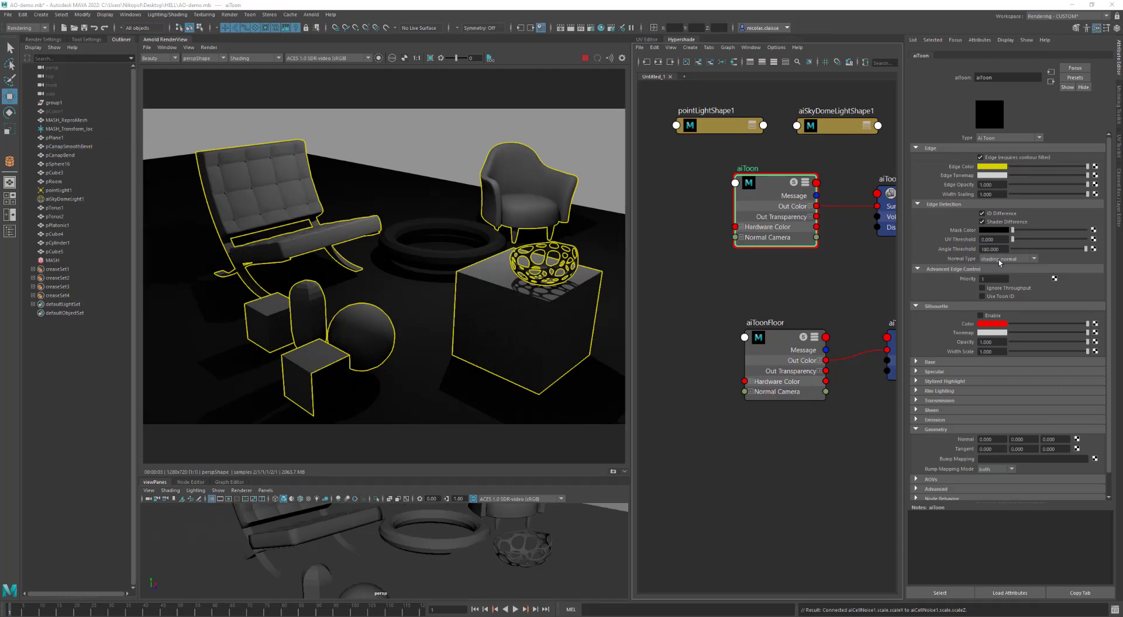
Add an aiCellNoise texture to the aiToon bump mapping and connect its outColorR to the bump node's bumpValue
{"action": "left_click", "coordinate": [1094, 459]}
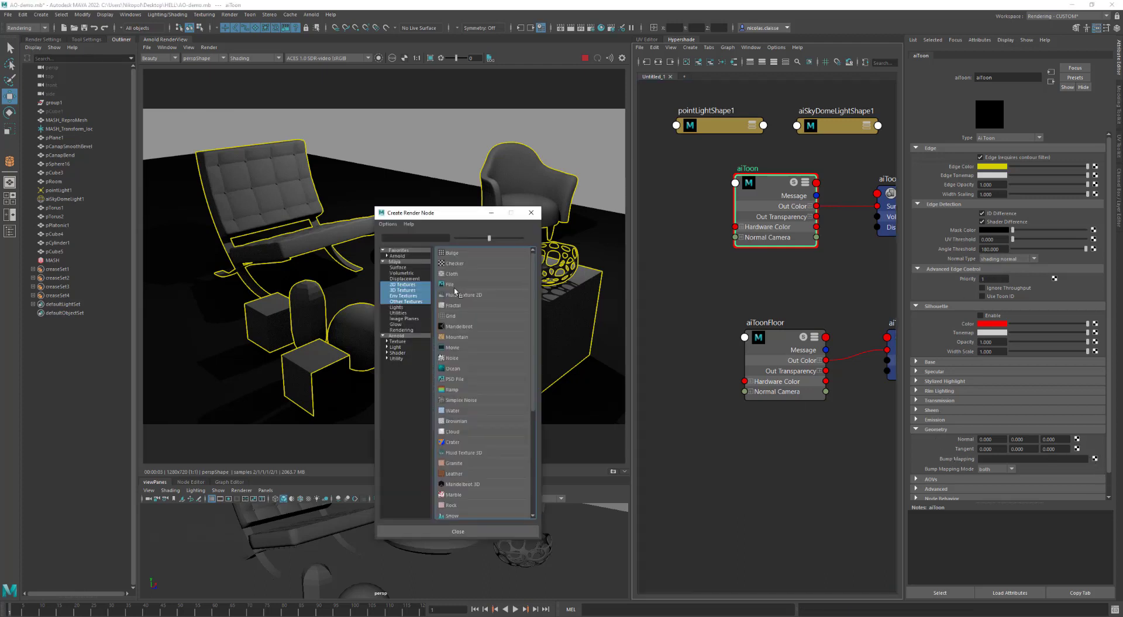
{"action": "left_click", "coordinate": [401, 342]}
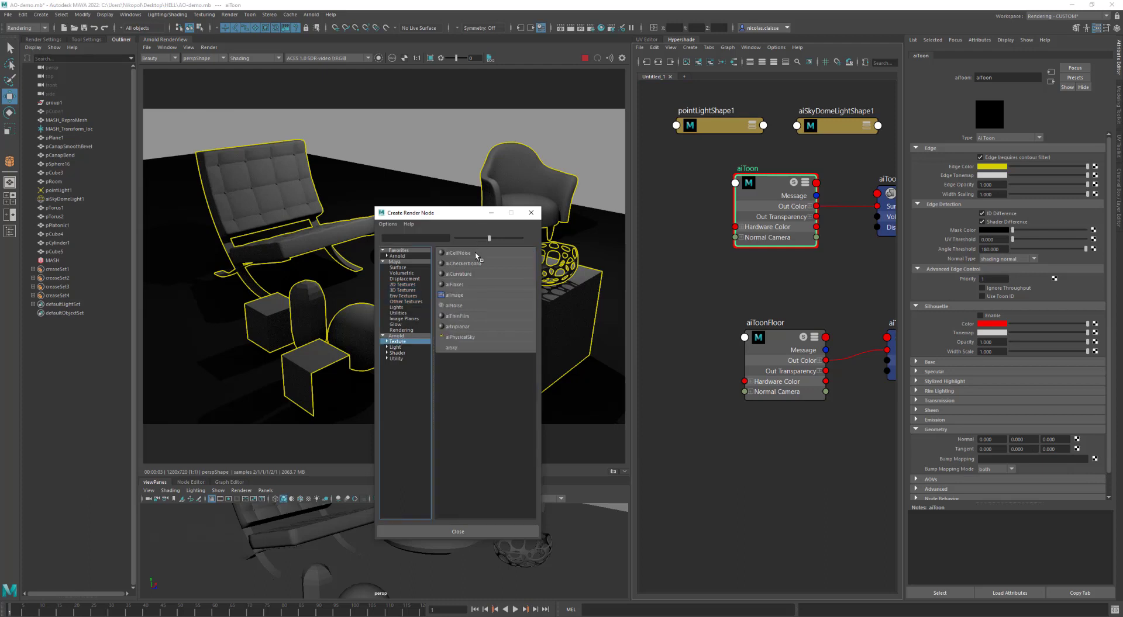
{"action": "left_click", "coordinate": [477, 256]}
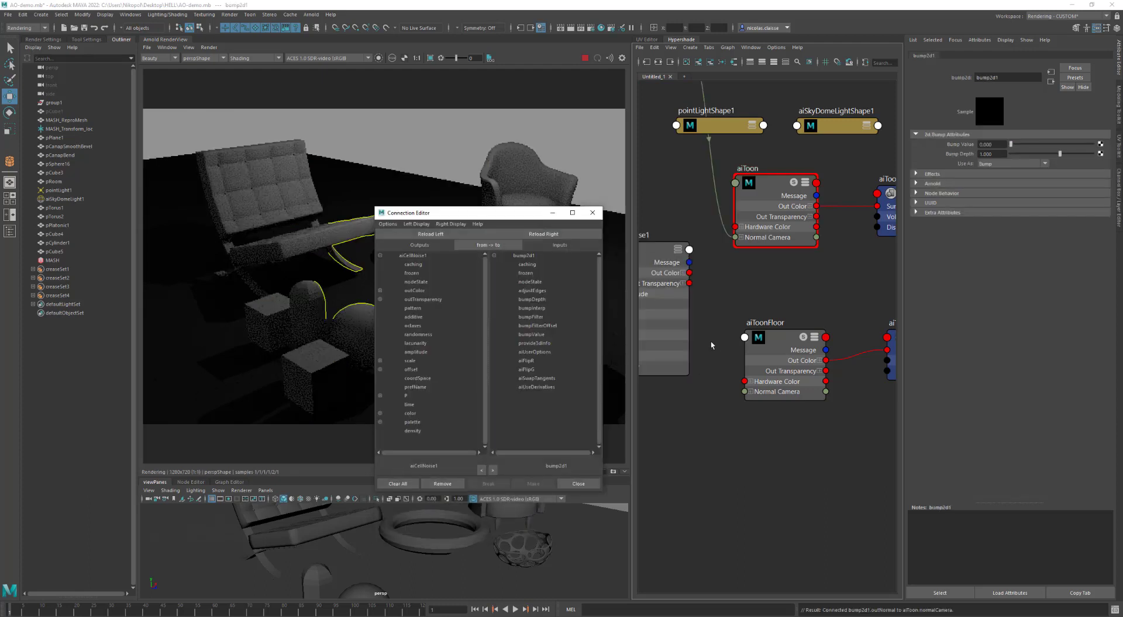
{"action": "left_click", "coordinate": [380, 291]}
{"action": "left_click", "coordinate": [421, 299]}
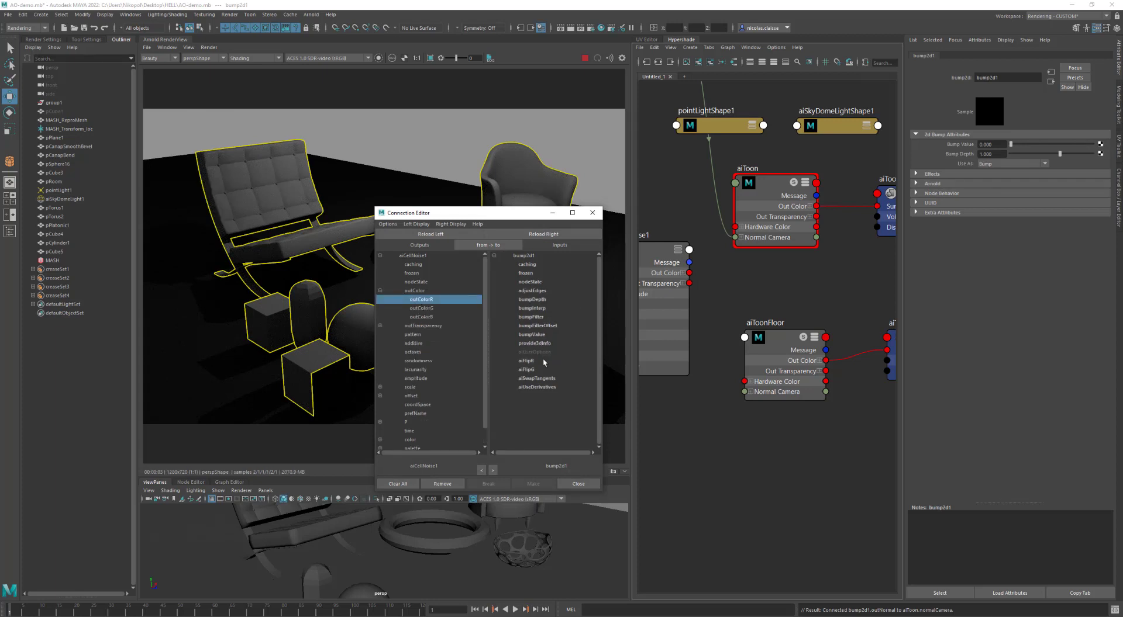
{"action": "left_click", "coordinate": [543, 337]}
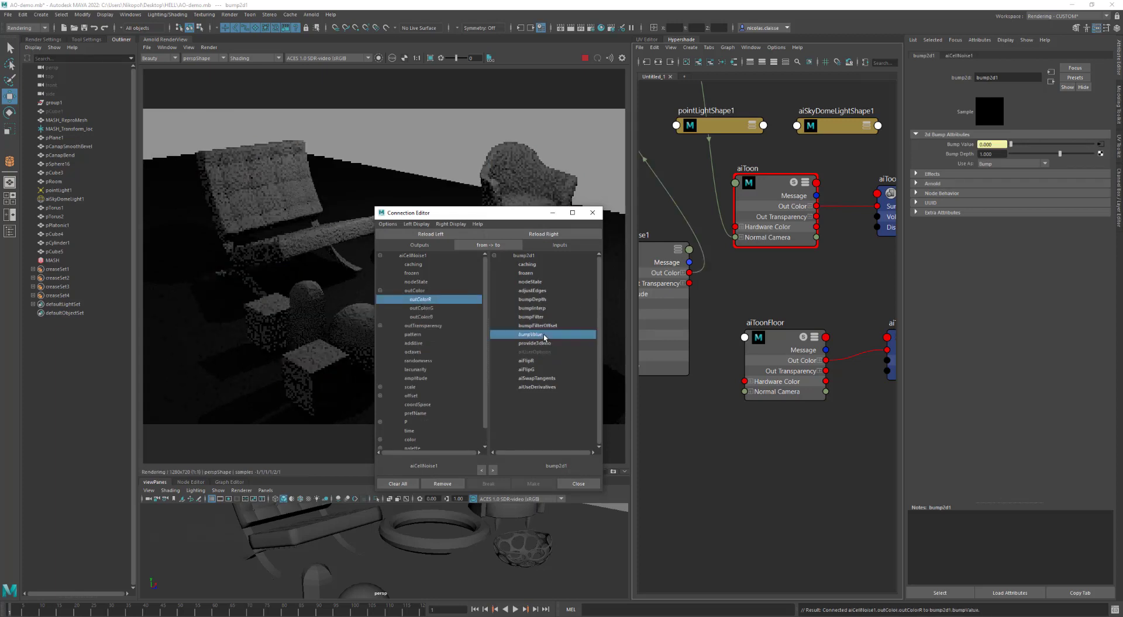
{"action": "left_click", "coordinate": [592, 213]}
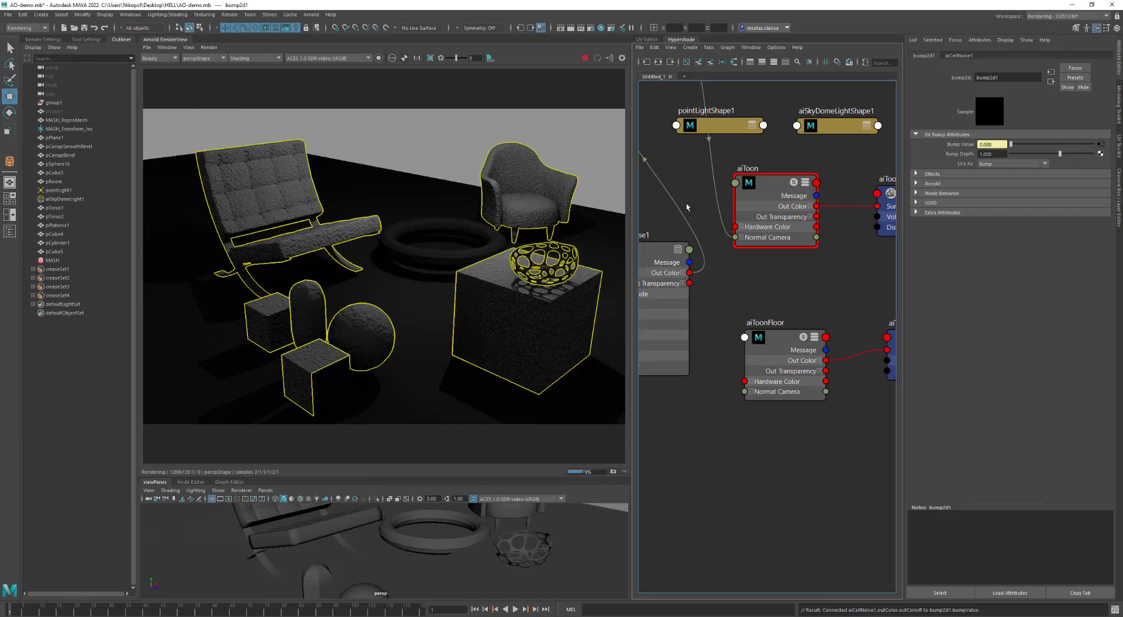
Connect the cell noise node's Scale X to its own Scale Y and Scale Z inputs
{"action": "key", "text": "a"}
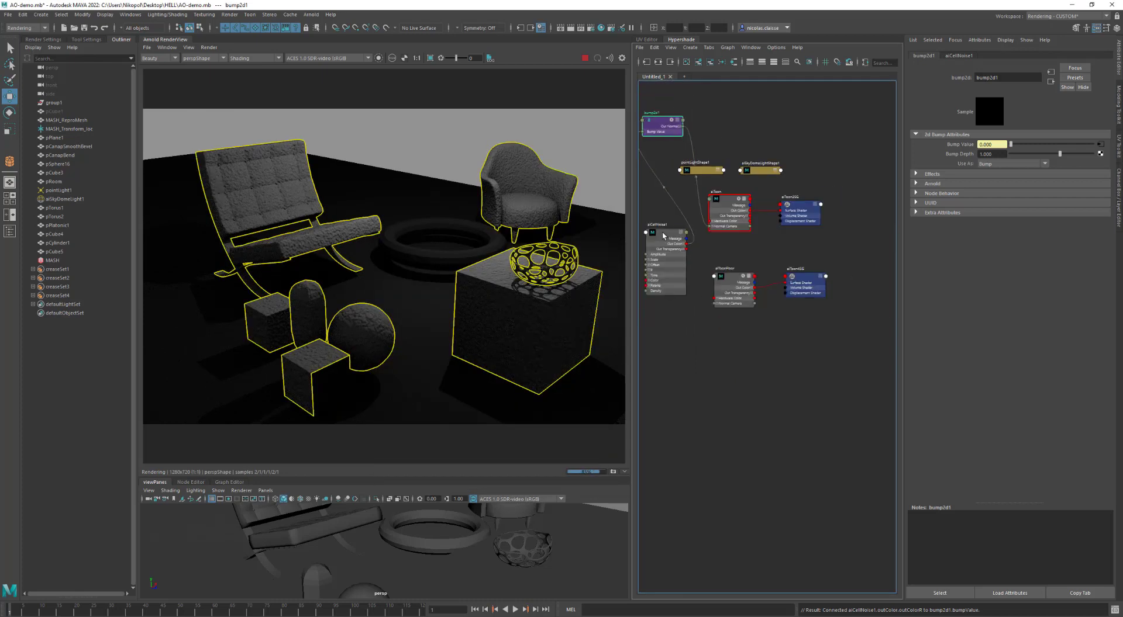
{"action": "left_click", "coordinate": [663, 235]}
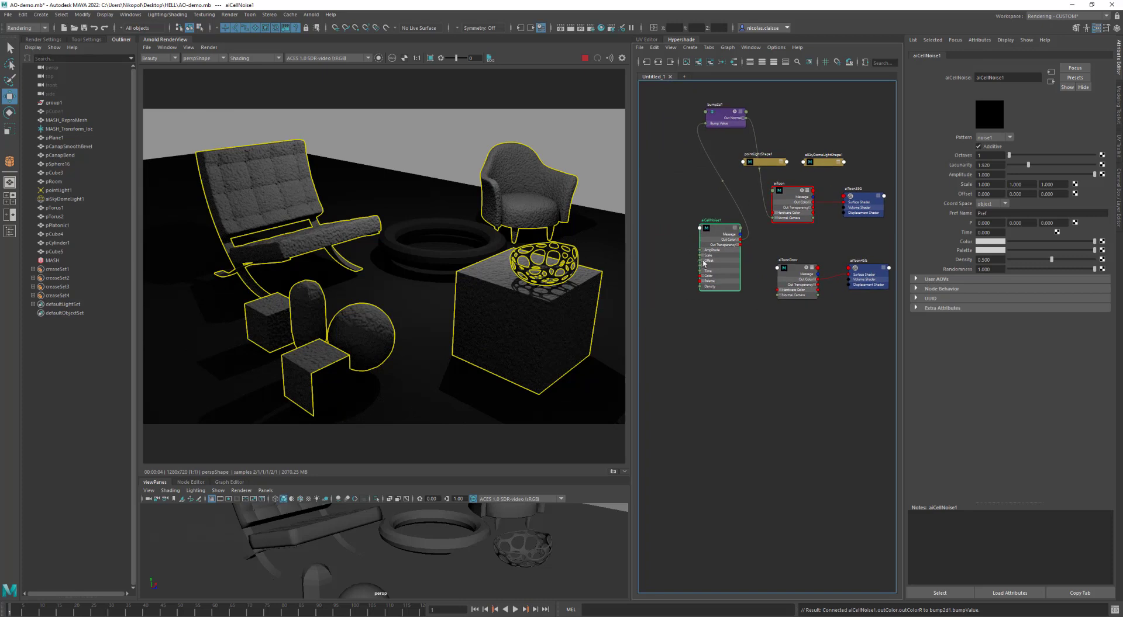
{"action": "key", "text": "f"}
{"action": "left_click", "coordinate": [698, 244]}
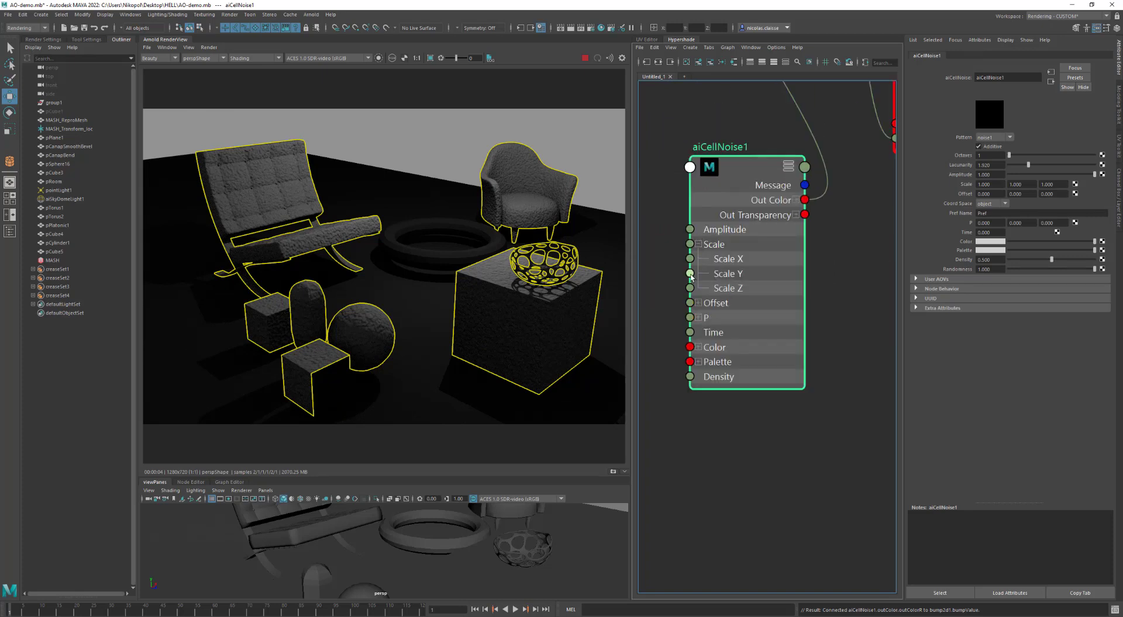
{"action": "left_click_drag", "start_coordinate": [689, 273], "coordinate": [690, 258]}
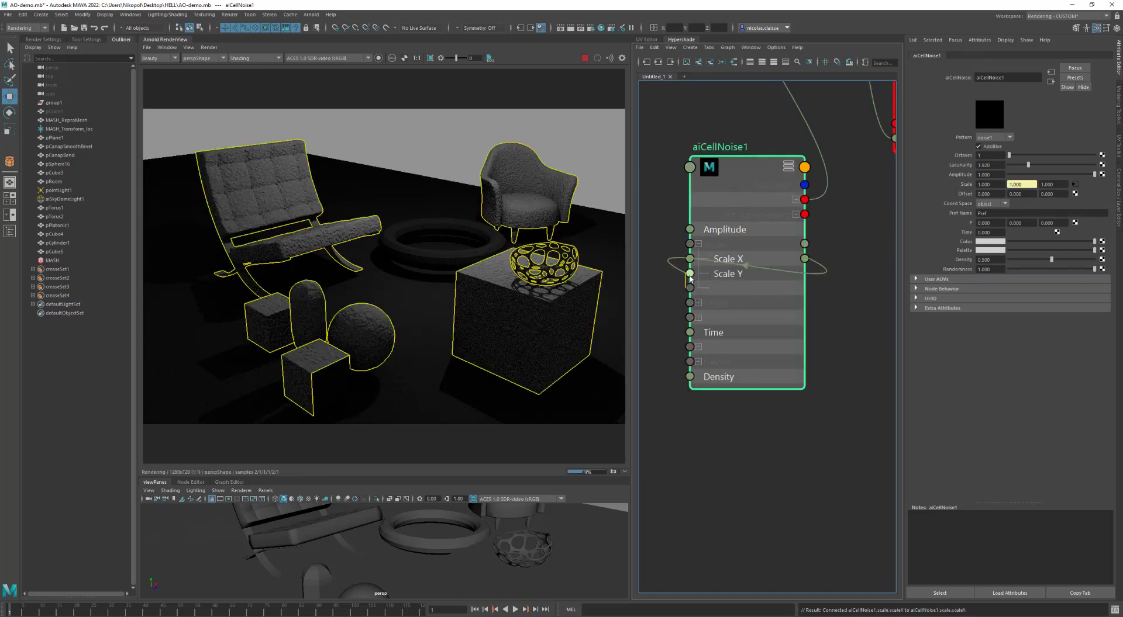
{"action": "left_click_drag", "start_coordinate": [690, 259], "coordinate": [690, 288]}
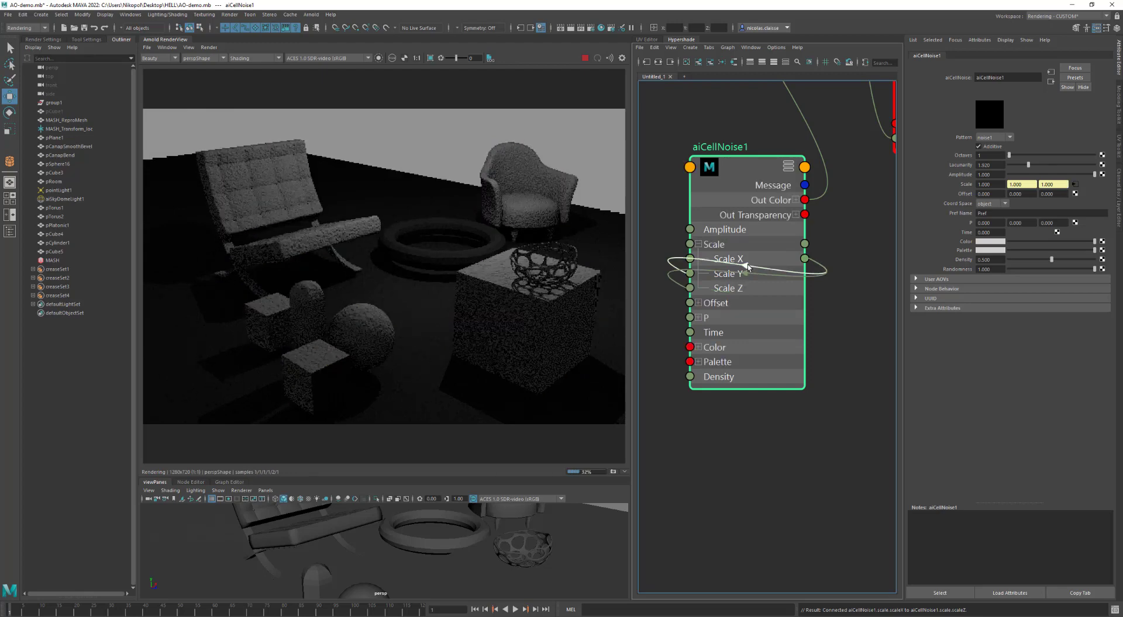
Reduce the cell noise amplitude to about 0.65 and inspect the bump up close in the render
{"action": "middle_click_drag", "start_coordinate": [762, 213], "coordinate": [674, 295], "text": "alt"}
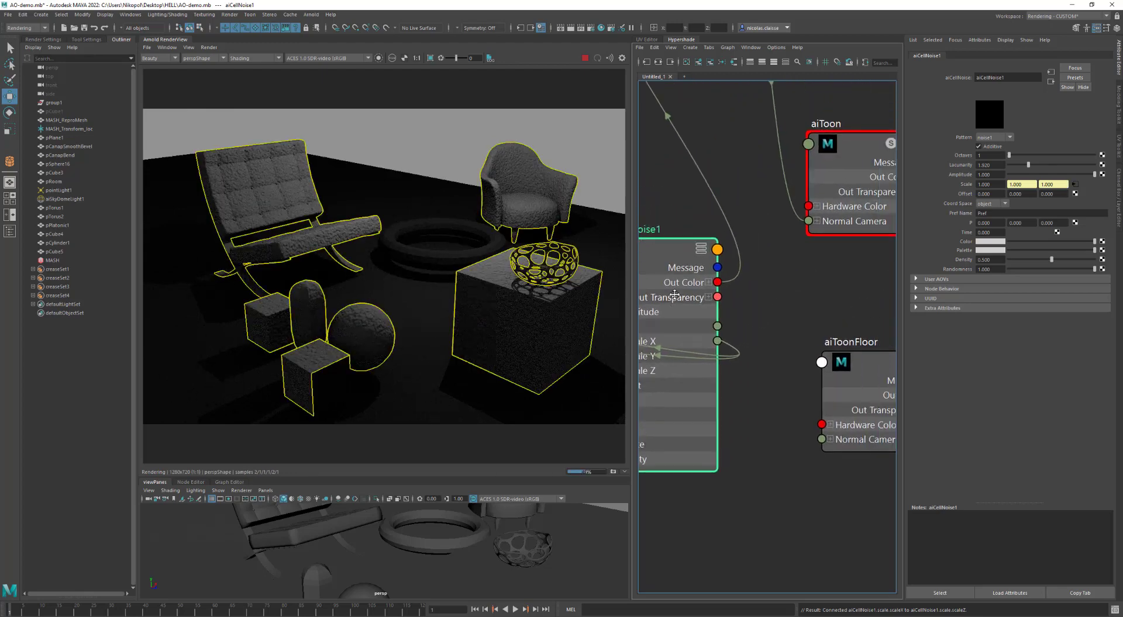
{"action": "left_click", "coordinate": [1066, 174]}
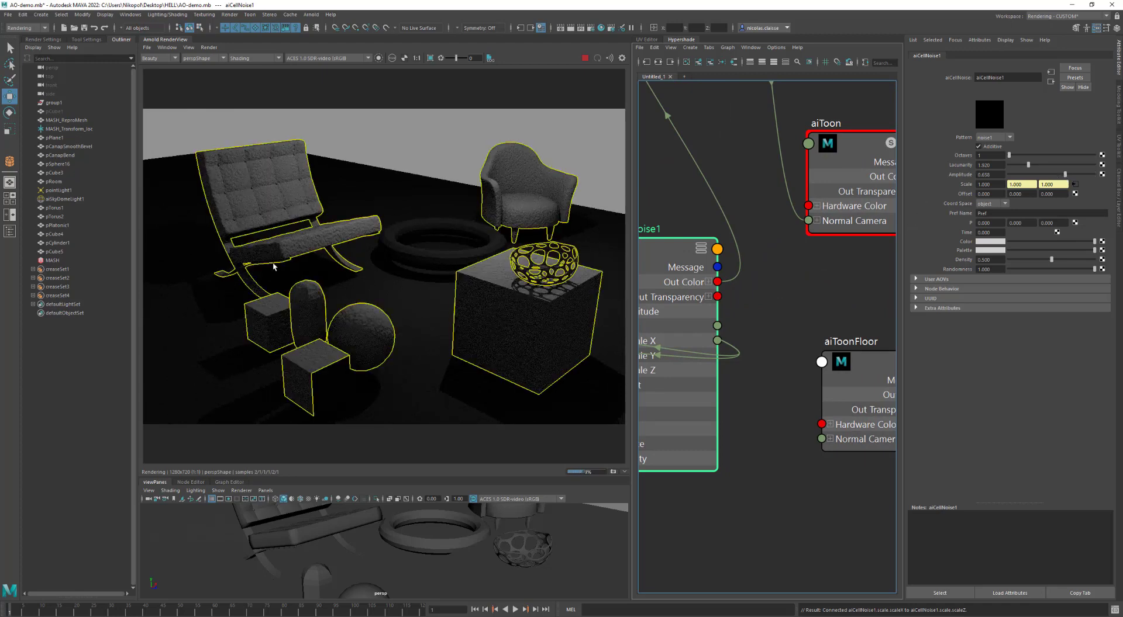
{"action": "scroll", "coordinate": [283, 247], "scroll_direction": "up", "scroll_amount": 5}
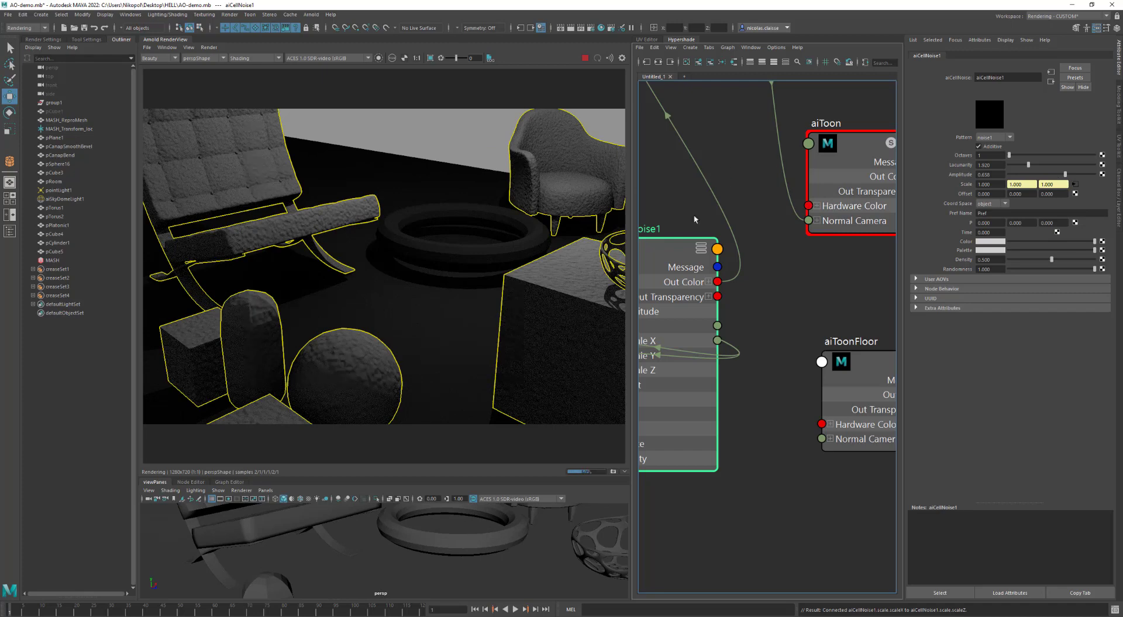
Lower the aiToon angle threshold in stages to about 10.9 and set its normal type to smoothed normal
{"action": "left_click", "coordinate": [856, 152]}
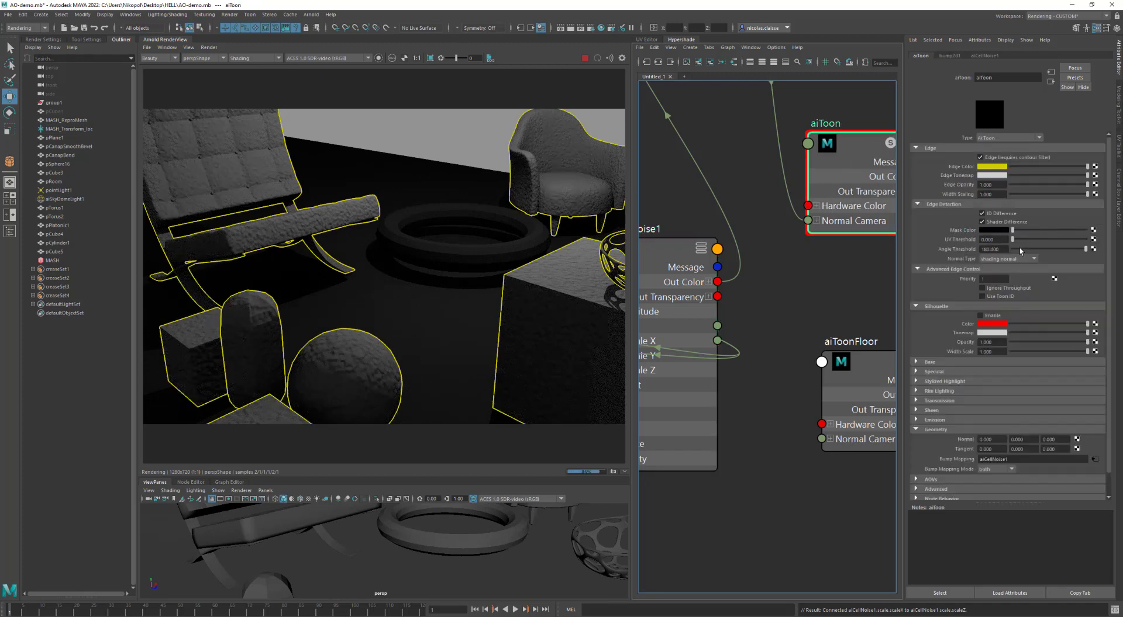
{"action": "left_click_drag", "start_coordinate": [1083, 253], "coordinate": [1027, 250]}
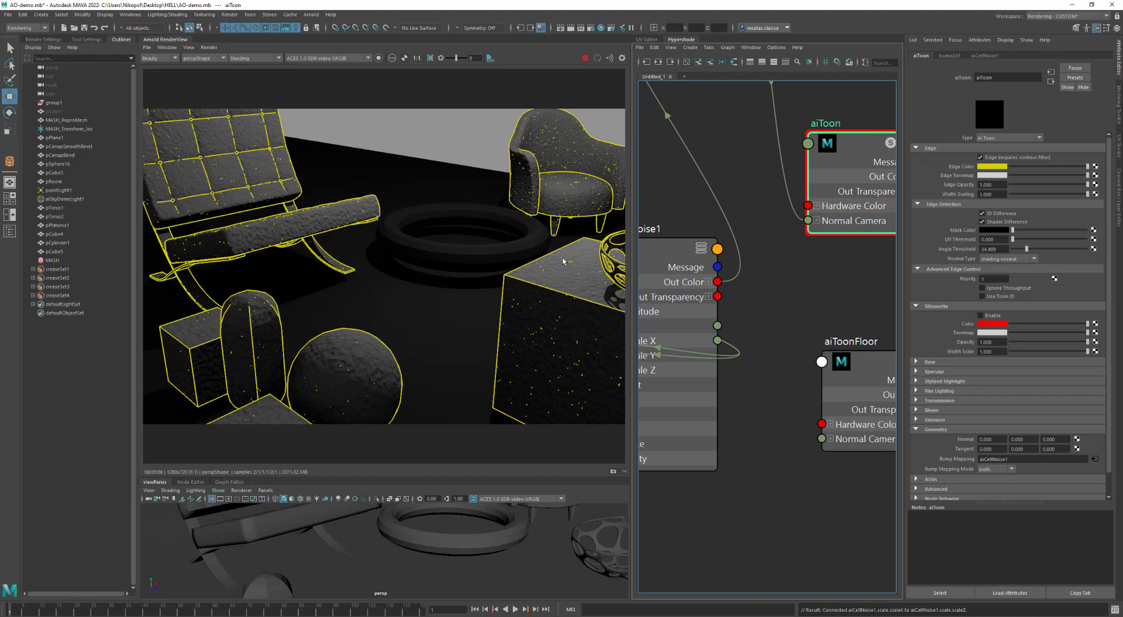
{"action": "left_click", "coordinate": [1023, 250]}
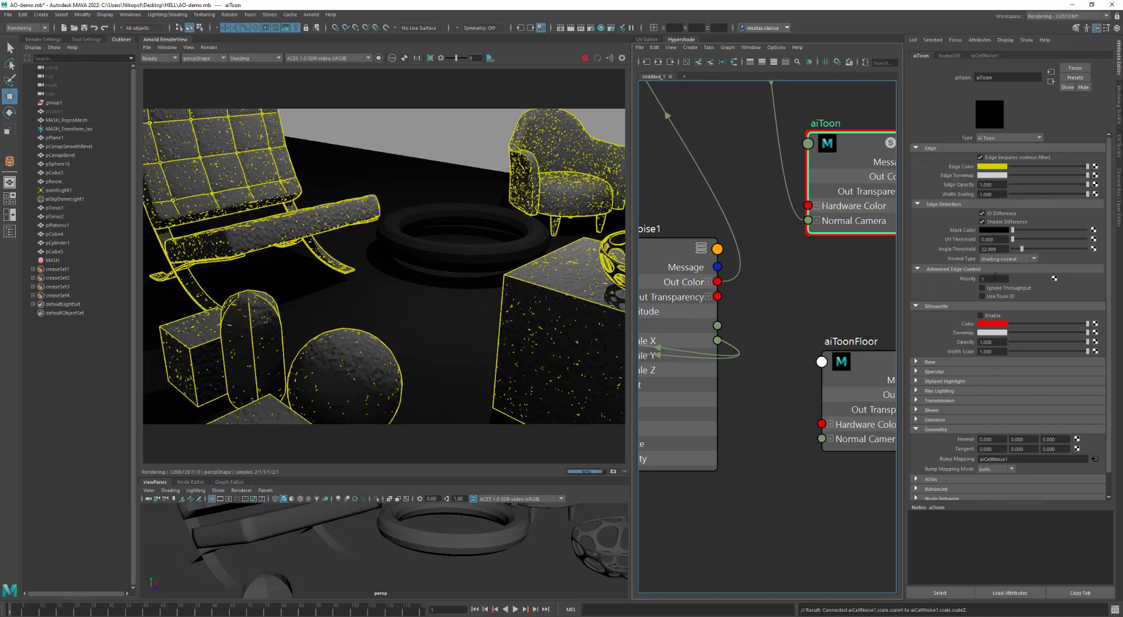
{"action": "left_click_drag", "start_coordinate": [1018, 250], "coordinate": [1016, 250]}
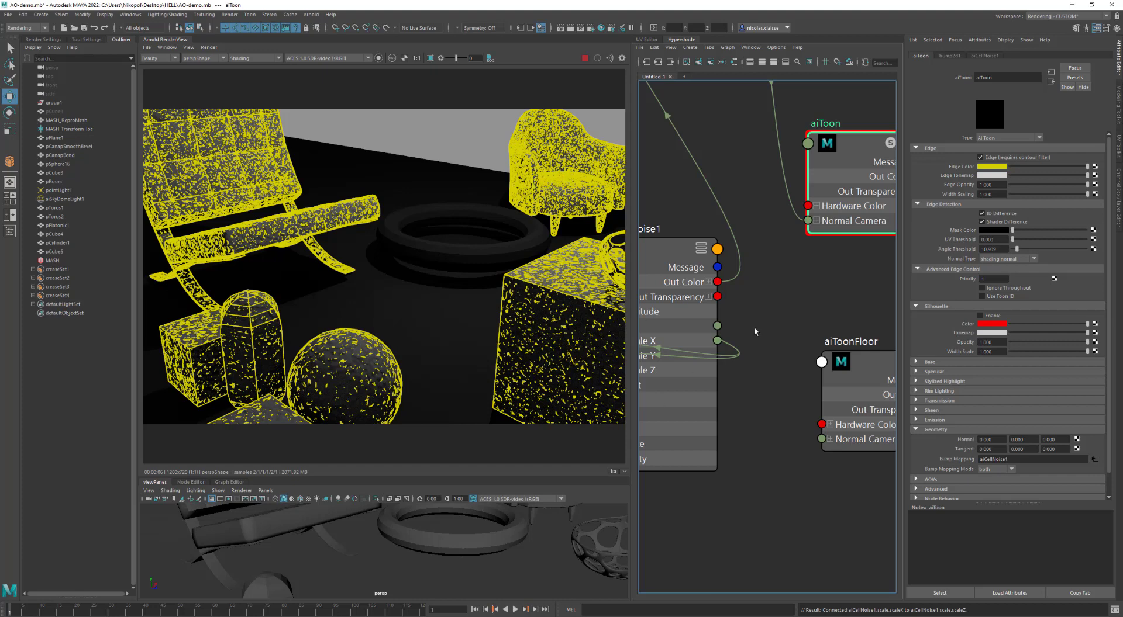
{"action": "left_click", "coordinate": [1033, 258]}
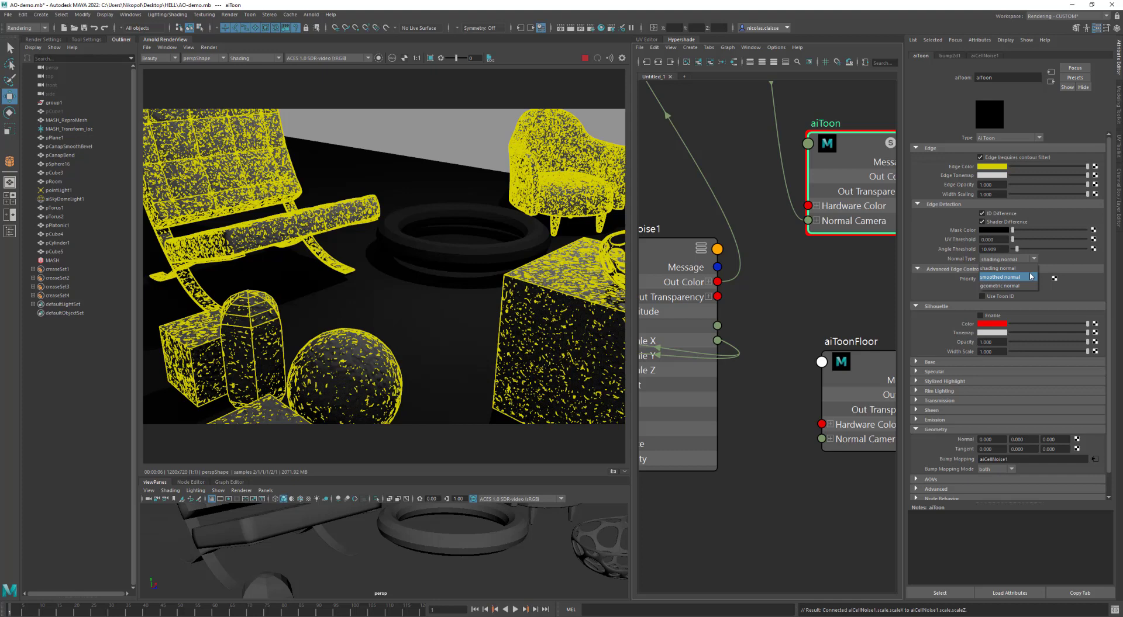
{"action": "left_click", "coordinate": [1030, 277]}
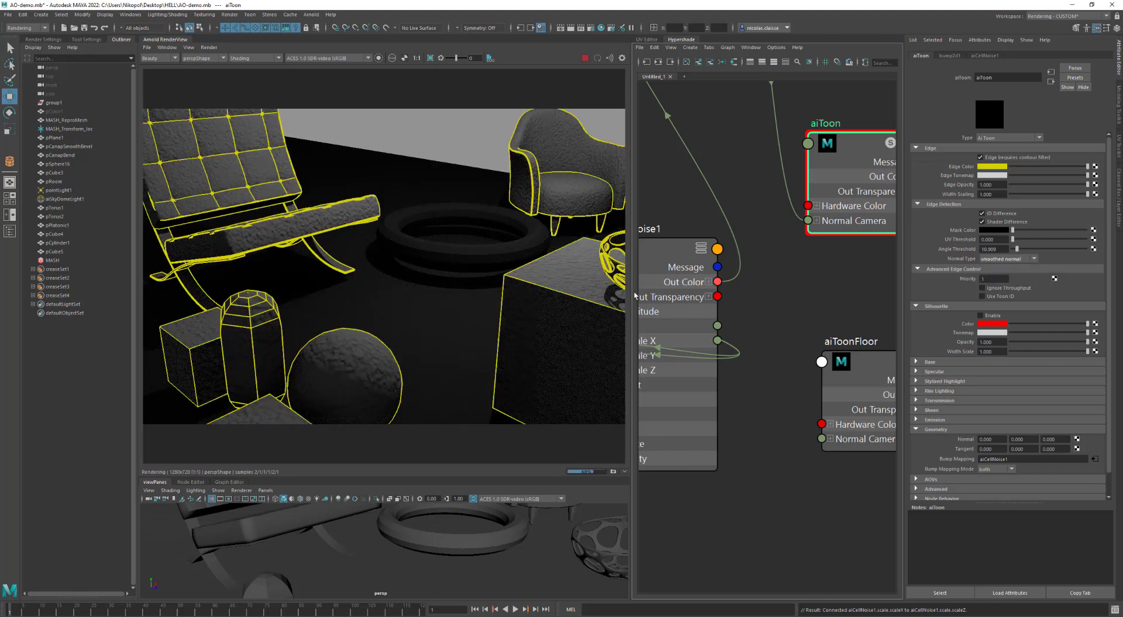
Lower the aiToon angle threshold to about 4.4 and reduce the edge width scaling to about a third, checking the chair close up
{"action": "left_click_drag", "start_coordinate": [420, 291], "coordinate": [413, 289], "text": "alt"}
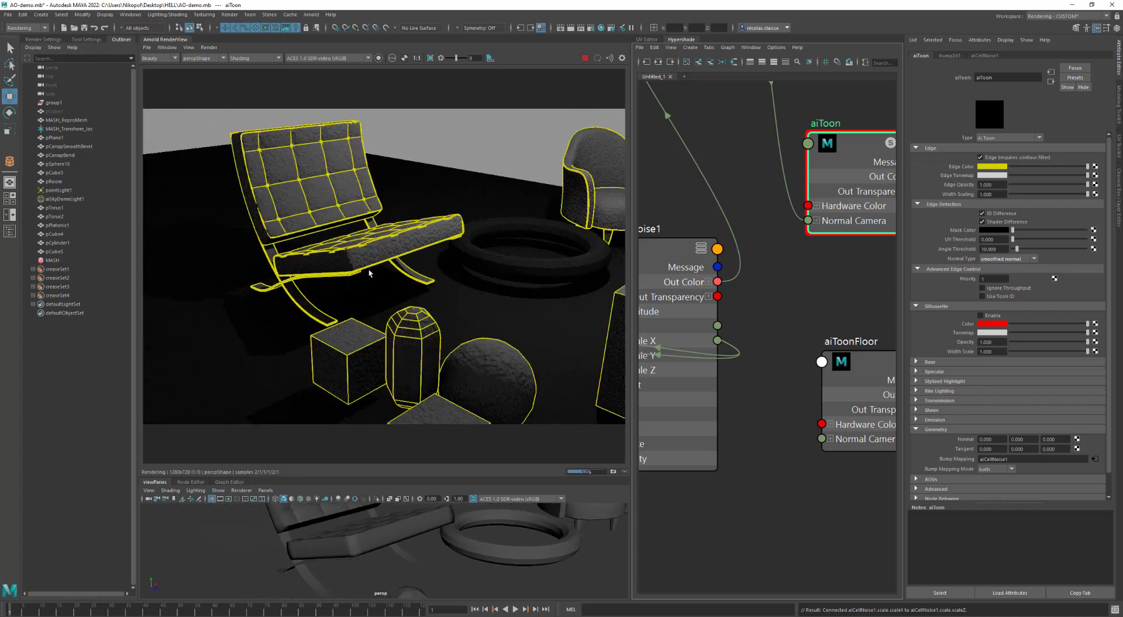
{"action": "scroll", "coordinate": [360, 265], "scroll_direction": "up", "scroll_amount": 10}
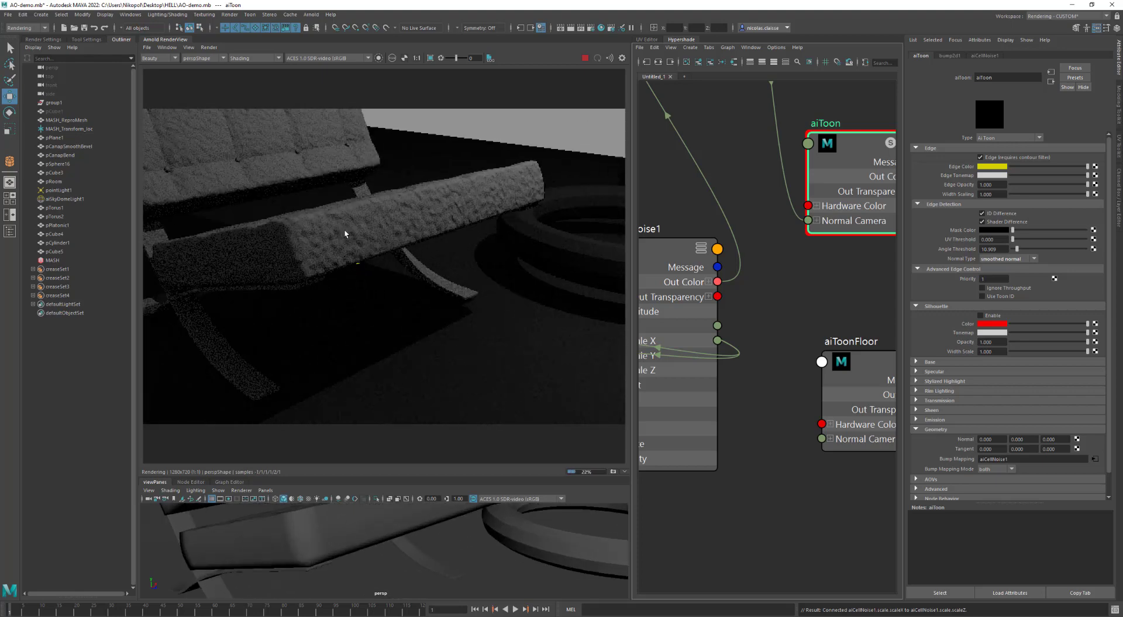
{"action": "scroll", "coordinate": [349, 235], "scroll_direction": "down", "scroll_amount": 5}
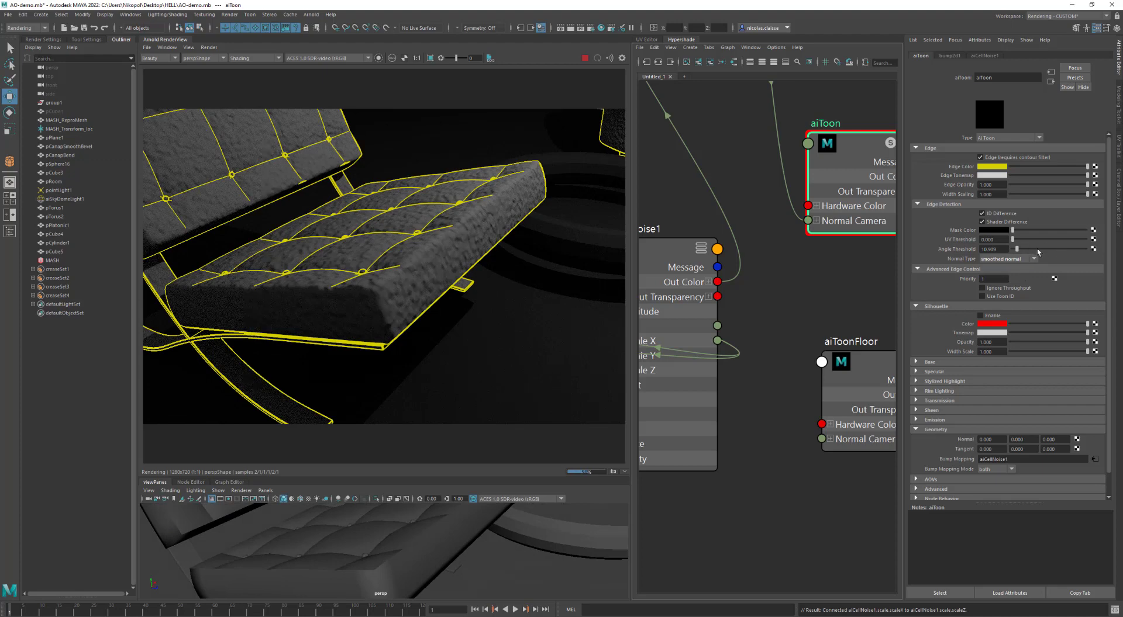
{"action": "left_click_drag", "start_coordinate": [1017, 249], "coordinate": [1015, 252]}
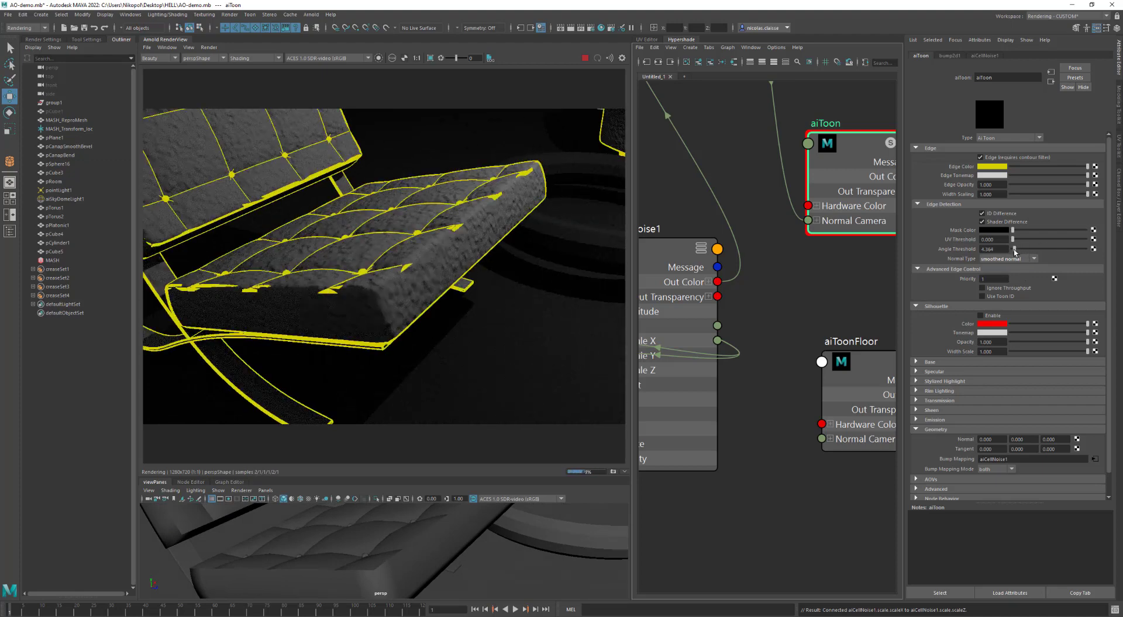
{"action": "left_click", "coordinate": [1033, 193]}
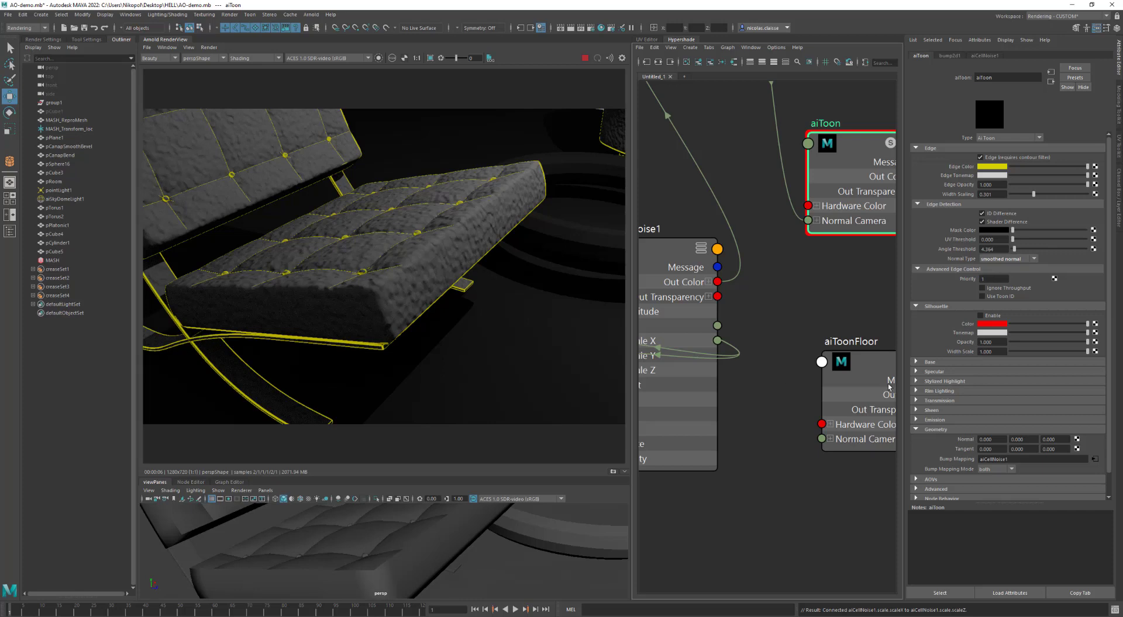
Test aiToon angle thresholds of 0.01, 0.1, 1 and 3 with smoothed normals on the lounge chair
{"action": "double_click", "coordinate": [1002, 249]}
{"action": "type", "text": "0.010"}
{"action": "key", "text": "Return"}
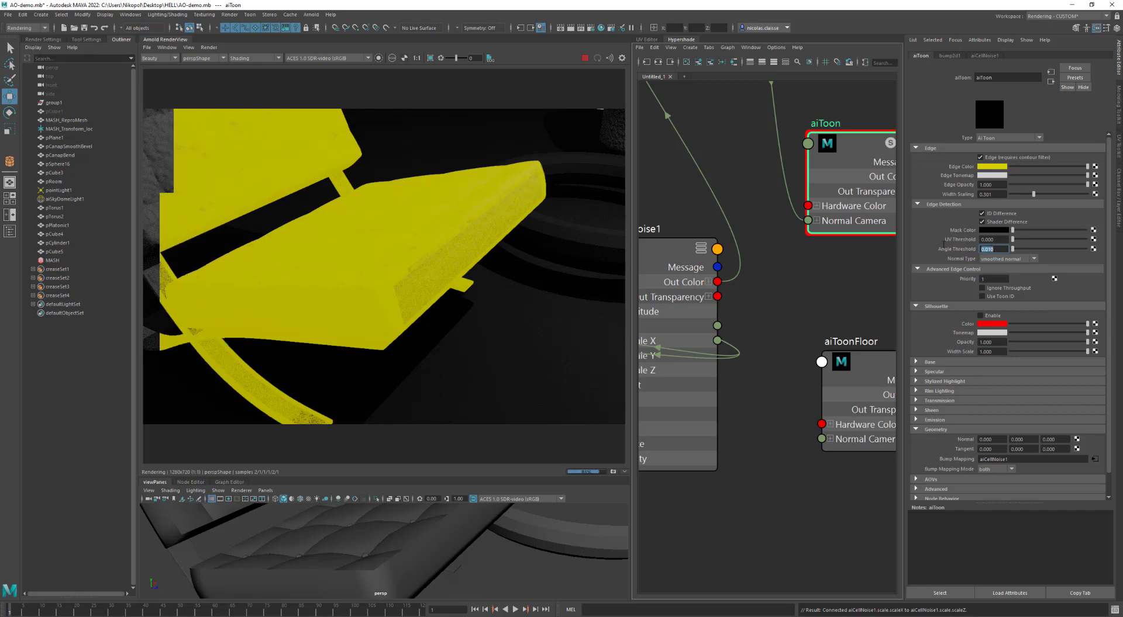
{"action": "type", "text": "0.1"}
{"action": "key", "text": "Return"}
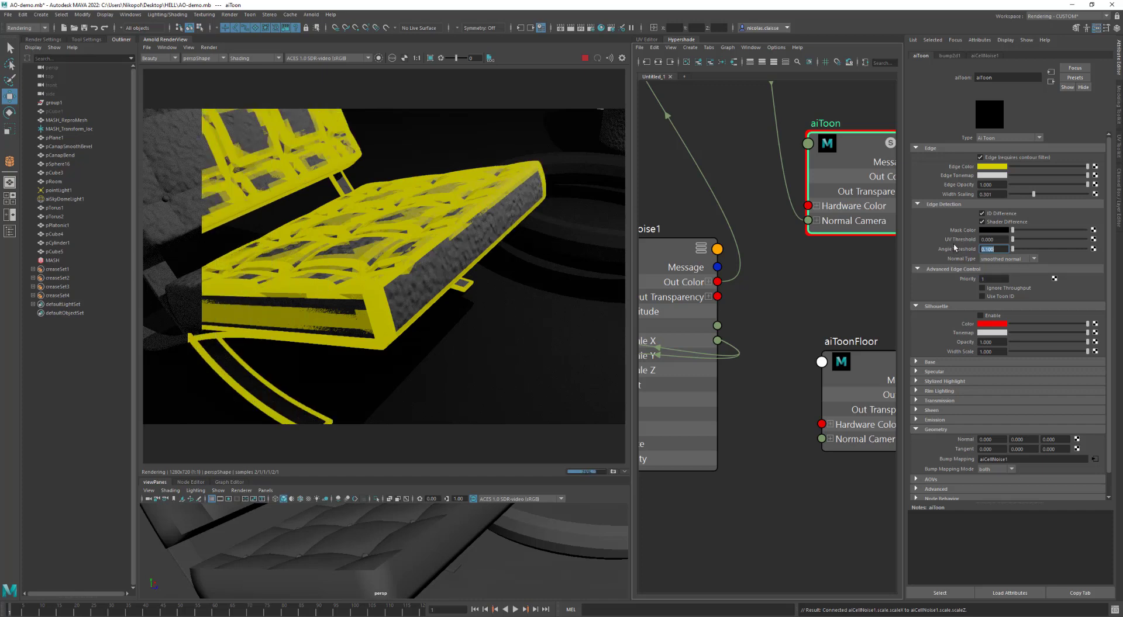
{"action": "type", "text": "1"}
{"action": "key", "text": "Return"}
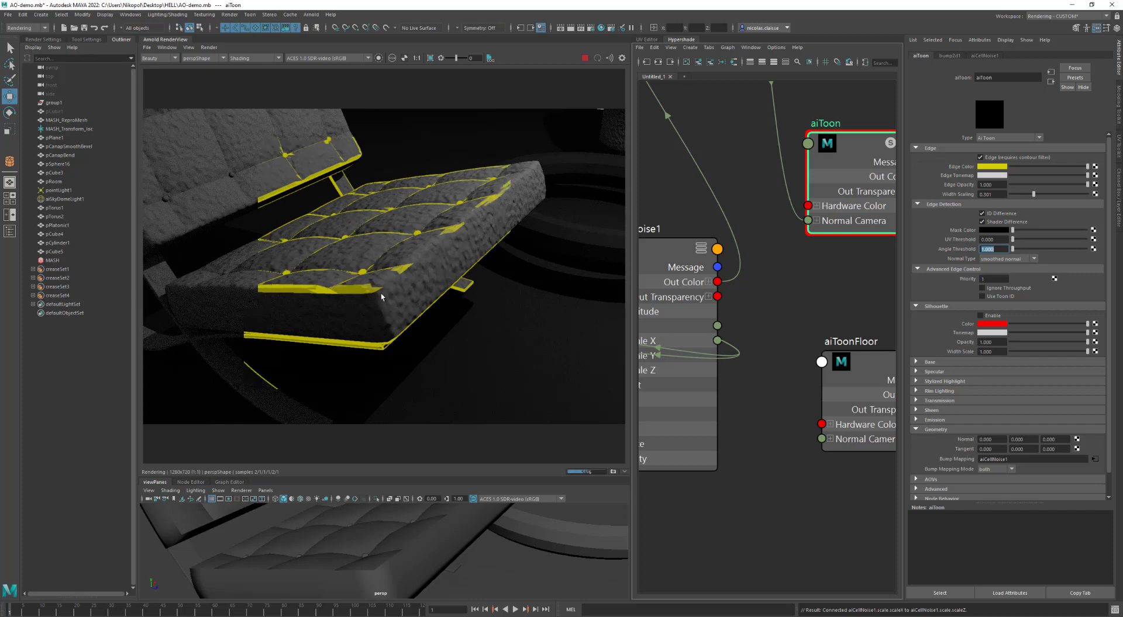
{"action": "key", "text": "bracketleft"}
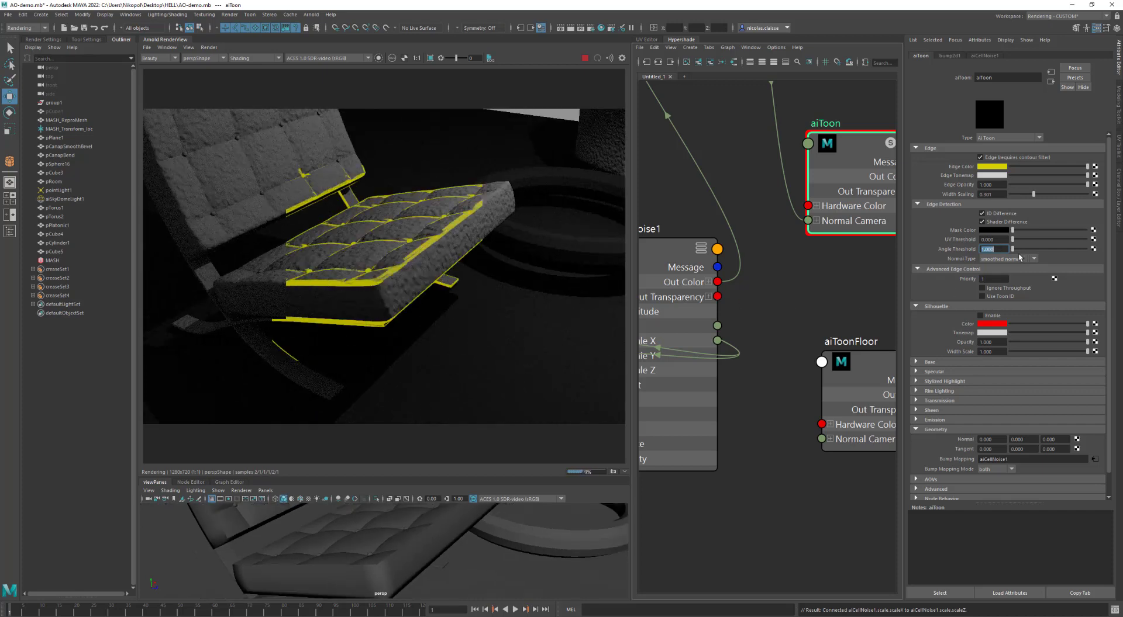
{"action": "type", "text": "3"}
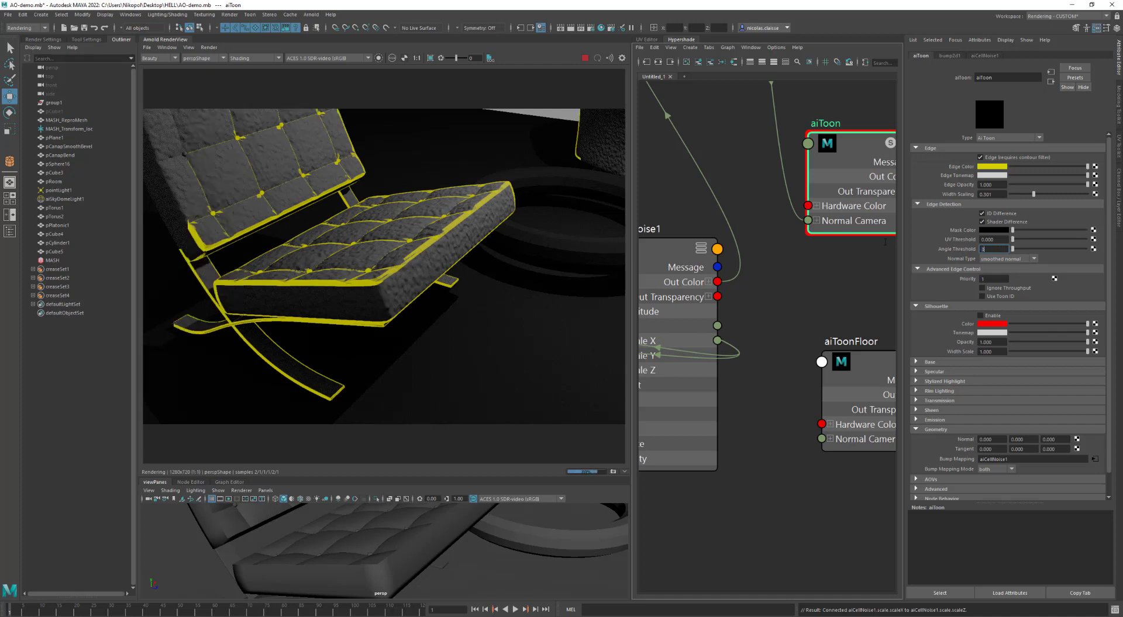
{"action": "key", "text": "Return"}
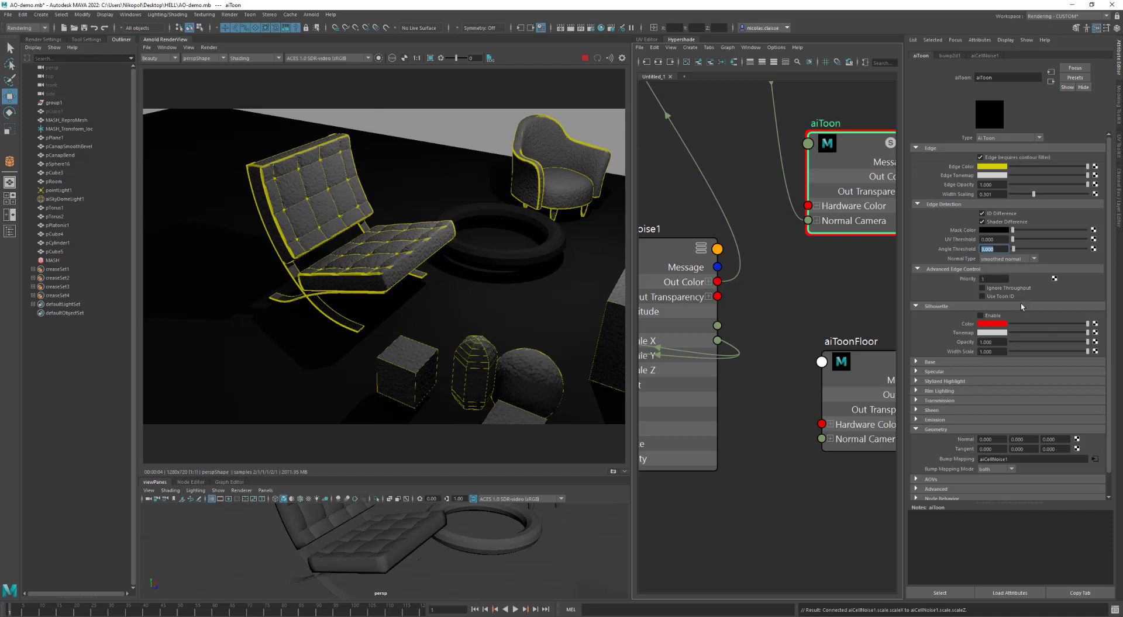
Set the aiToon normal type to geometric normal and lower the angle threshold to 1
{"action": "left_click", "coordinate": [1007, 260]}
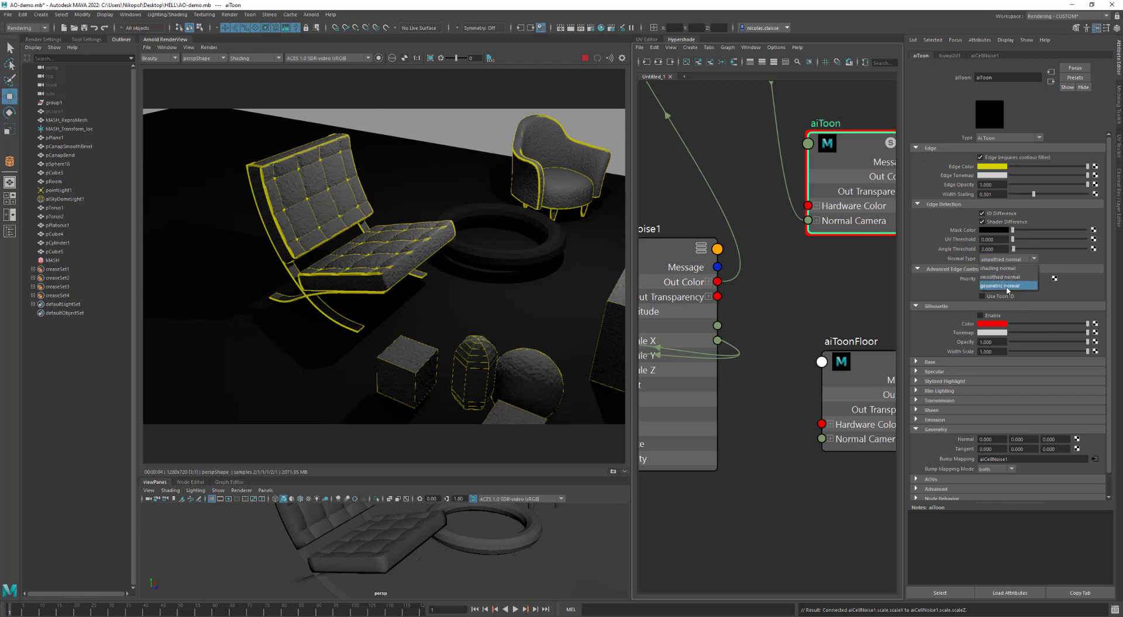
{"action": "left_click", "coordinate": [1006, 287]}
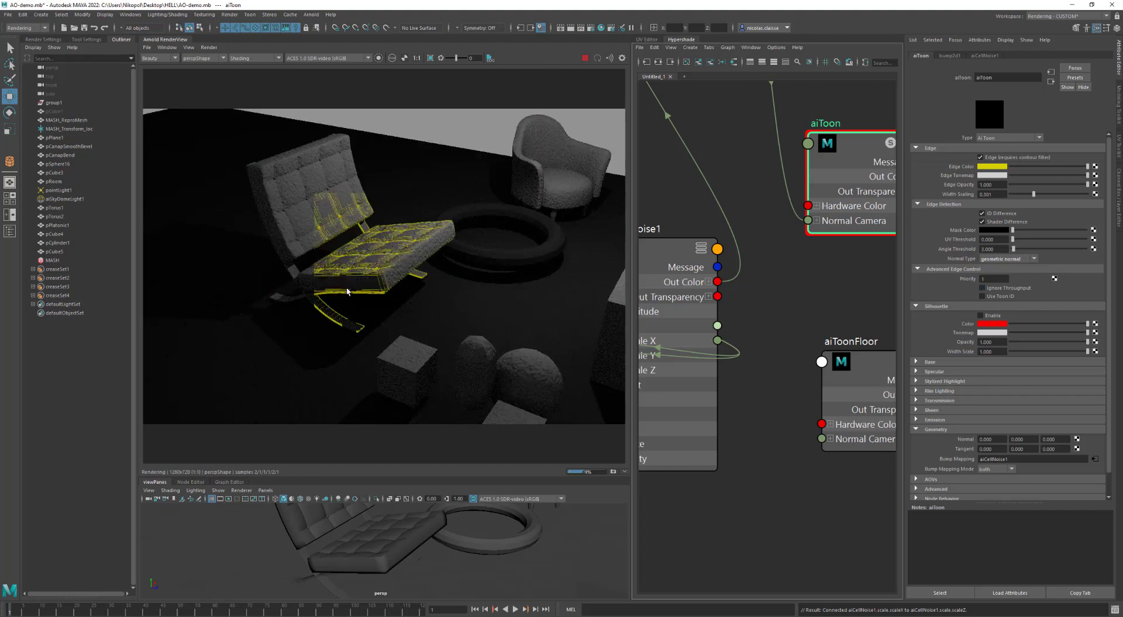
{"action": "scroll", "coordinate": [346, 290], "scroll_direction": "up", "scroll_amount": 5}
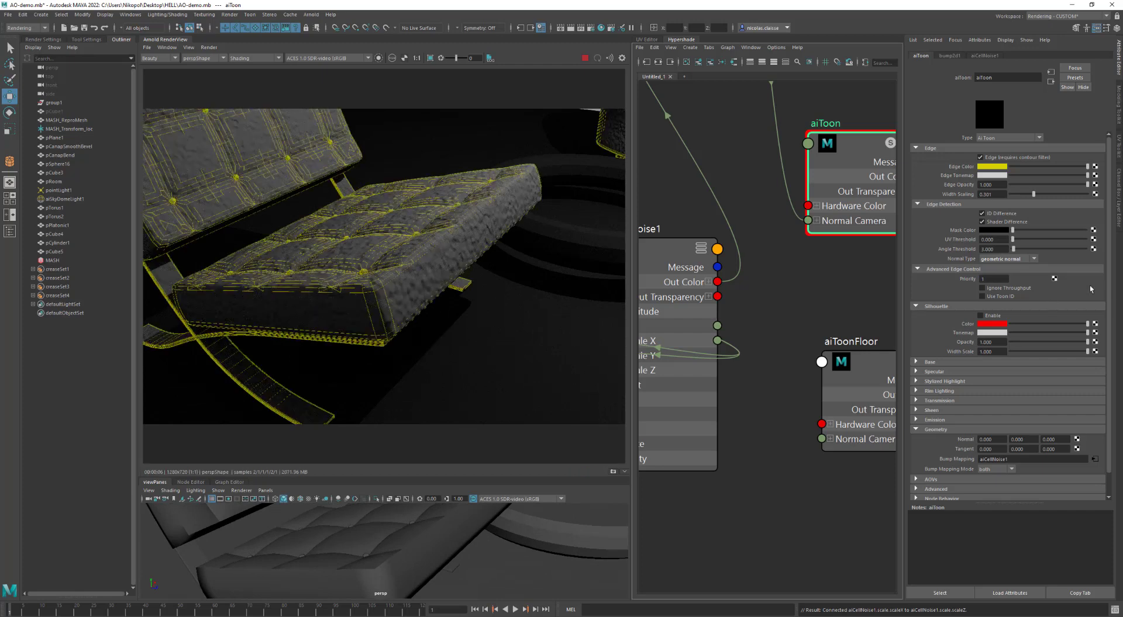
{"action": "left_click", "coordinate": [994, 249]}
{"action": "type", "text": "1"}
{"action": "key", "text": "Return"}
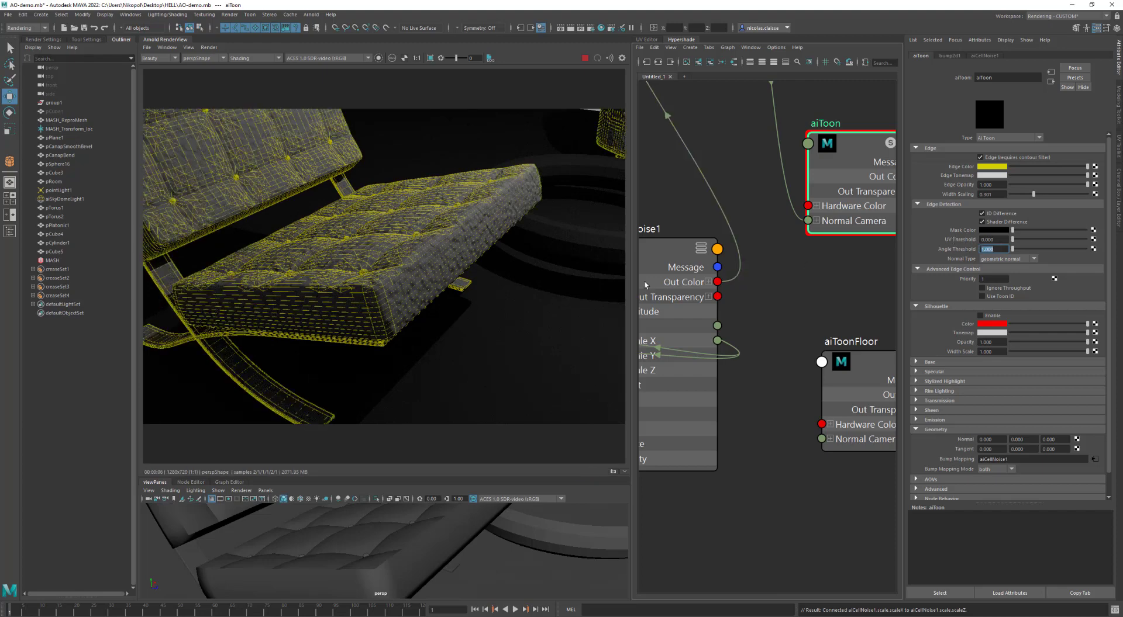
Try aiToon angle thresholds of about 69.8 and 37.1, and raise the edge width scaling to about 0.62
{"action": "scroll", "coordinate": [452, 287], "scroll_direction": "down", "scroll_amount": 3}
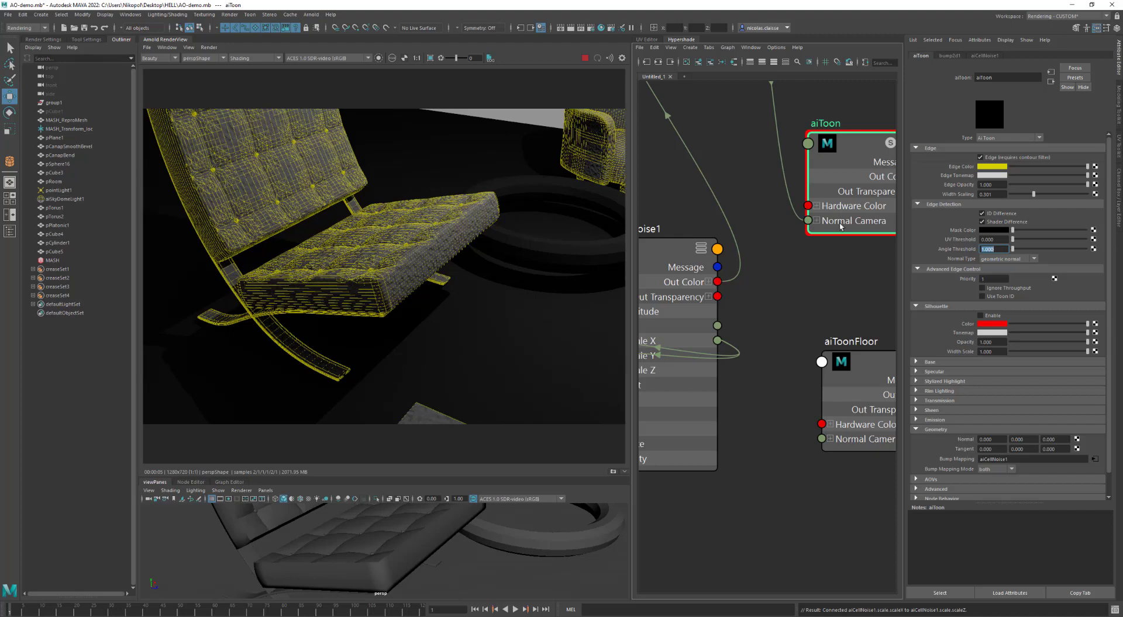
{"action": "left_click", "coordinate": [1041, 249]}
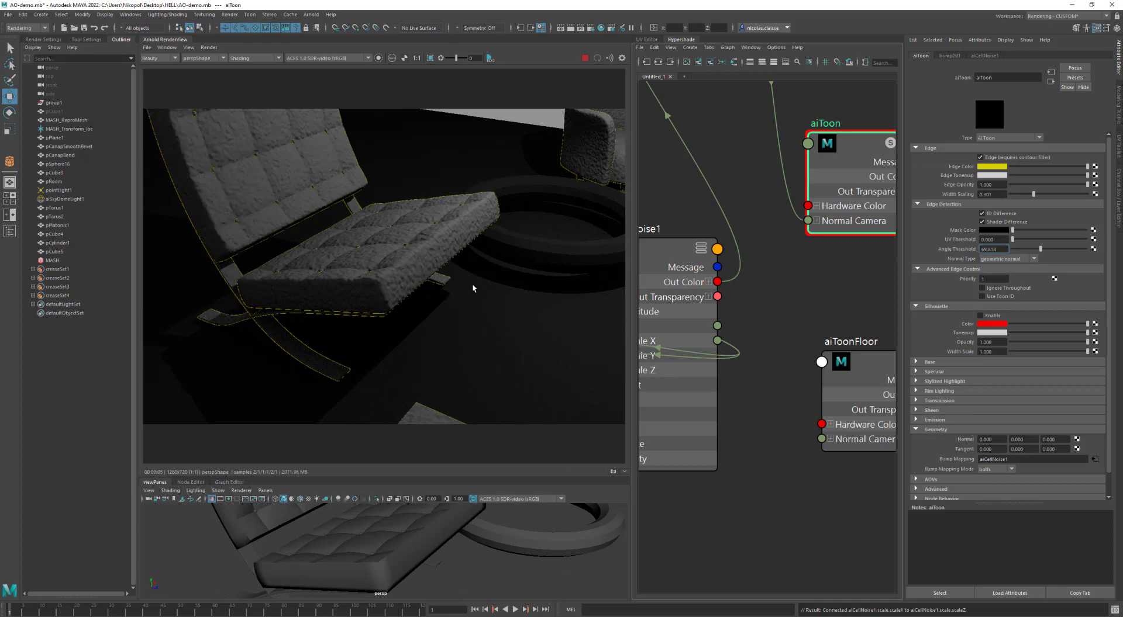
{"action": "left_click_drag", "start_coordinate": [471, 283], "coordinate": [416, 307], "text": "alt"}
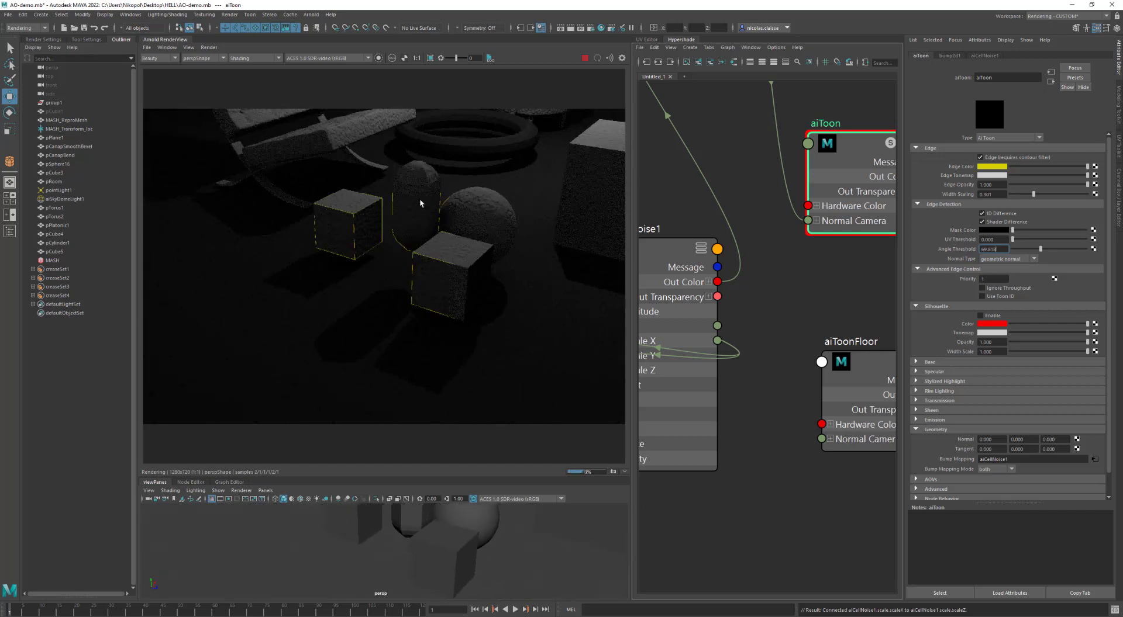
{"action": "left_click", "coordinate": [1027, 249]}
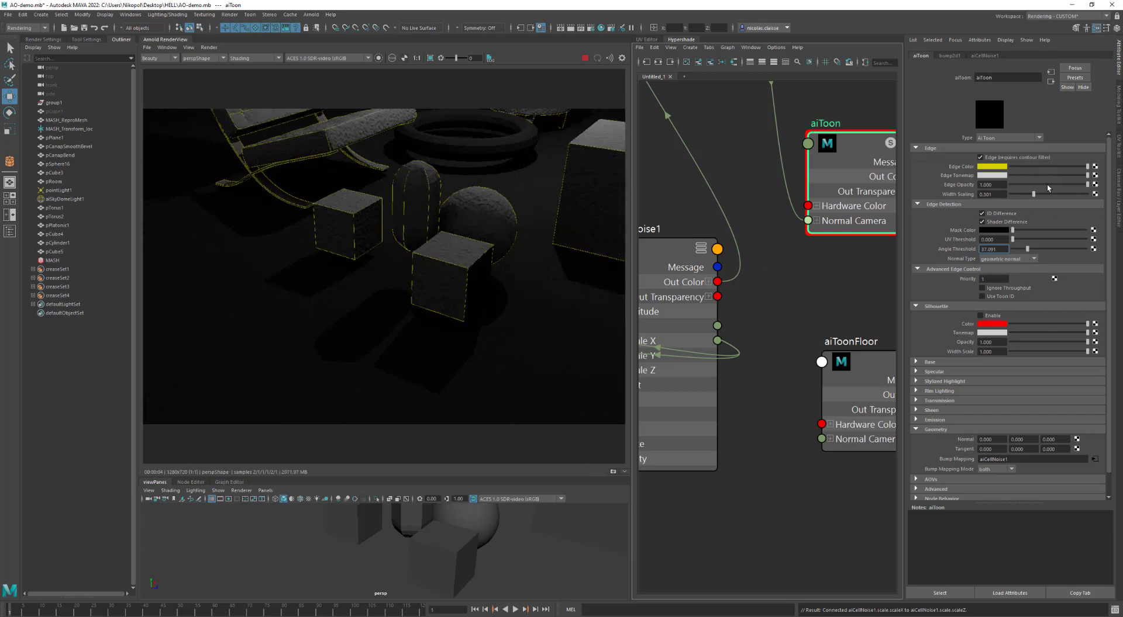
{"action": "left_click", "coordinate": [1058, 194]}
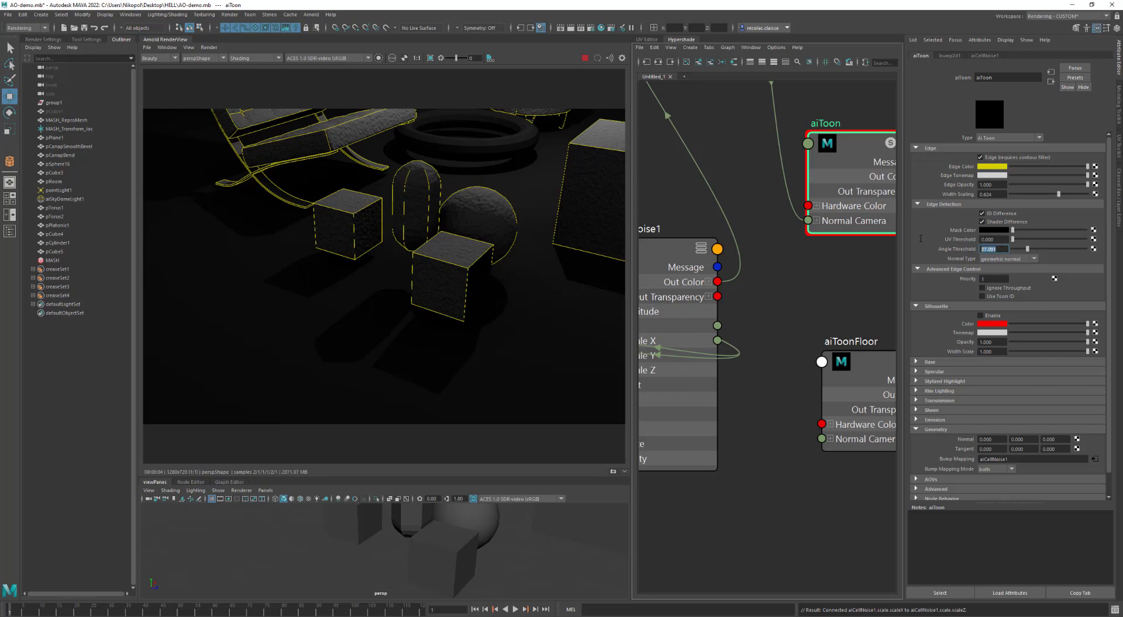
Set the aiToon angle threshold to 90 and switch the normal type to smoothed normal
{"action": "type", "text": "90"}
{"action": "key", "text": "Return"}
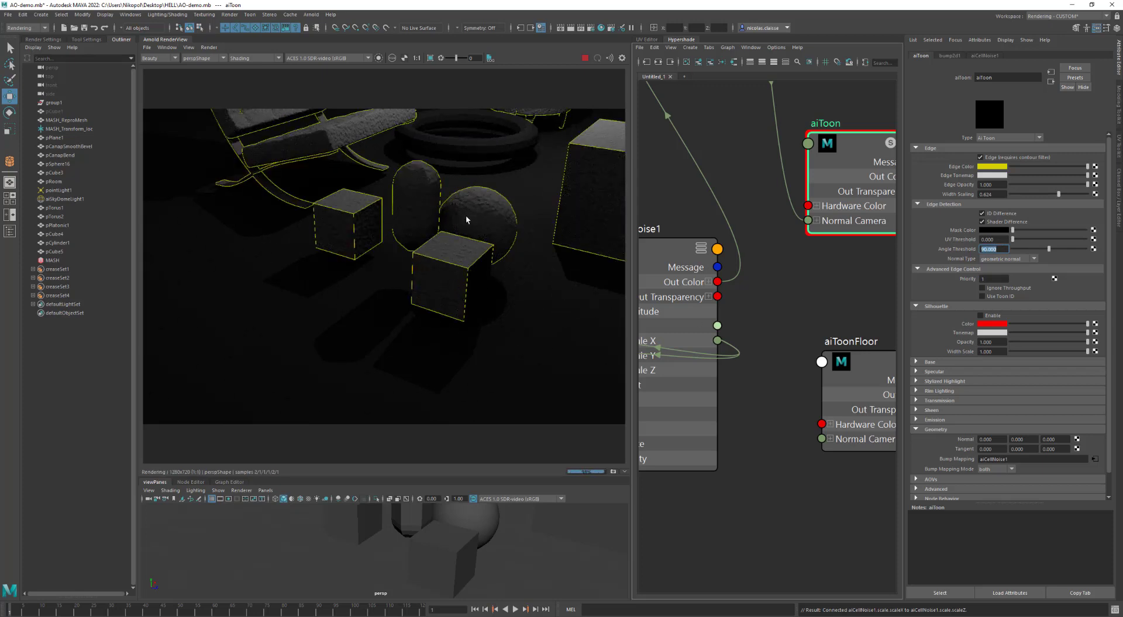
{"action": "right_click_drag", "start_coordinate": [479, 203], "coordinate": [453, 251], "text": "alt"}
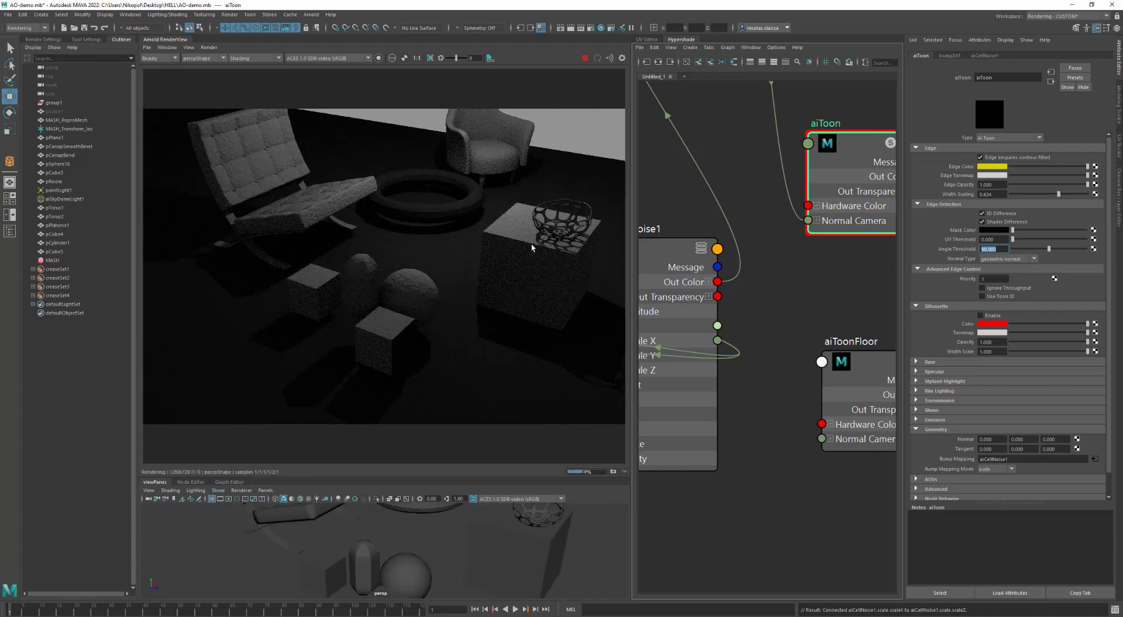
{"action": "left_click", "coordinate": [1005, 260]}
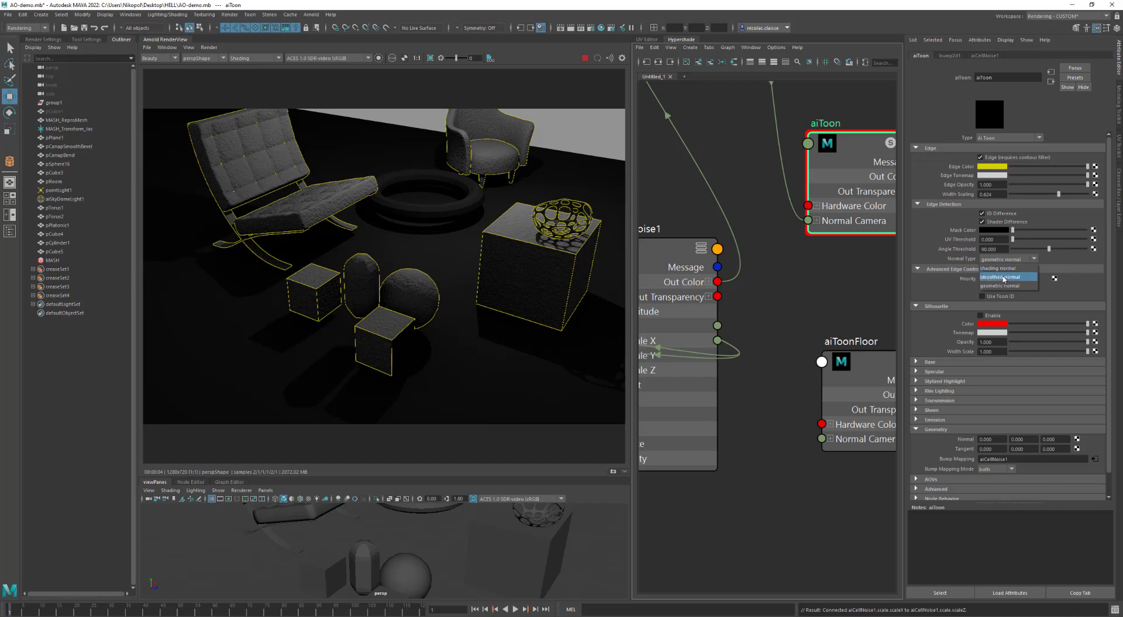
{"action": "left_click", "coordinate": [1004, 277]}
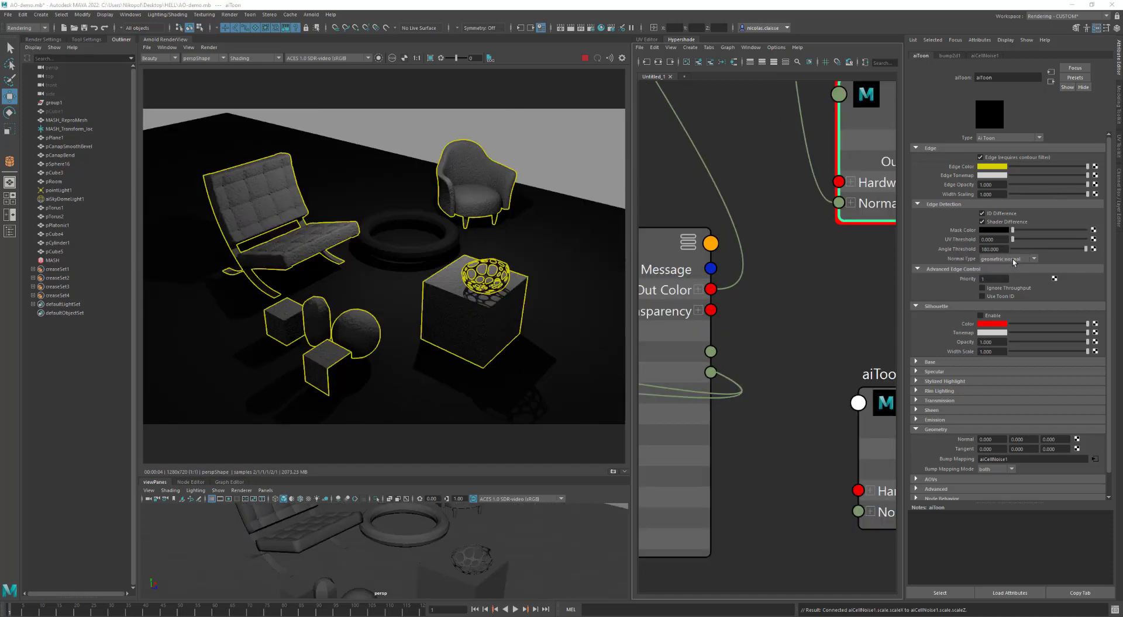
Lower the aiToon angle threshold in stages to about 98, finish by setting it to 90, and inspect the cube edges
{"action": "left_click", "coordinate": [1075, 249]}
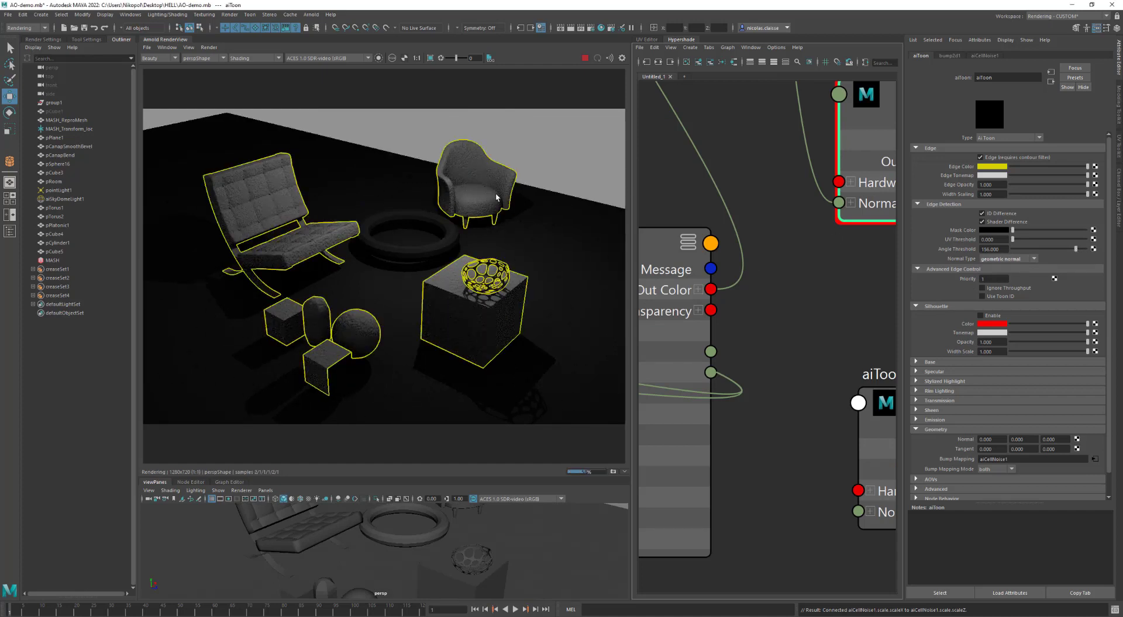
{"action": "left_click", "coordinate": [1052, 250]}
{"action": "double_click", "coordinate": [991, 249]}
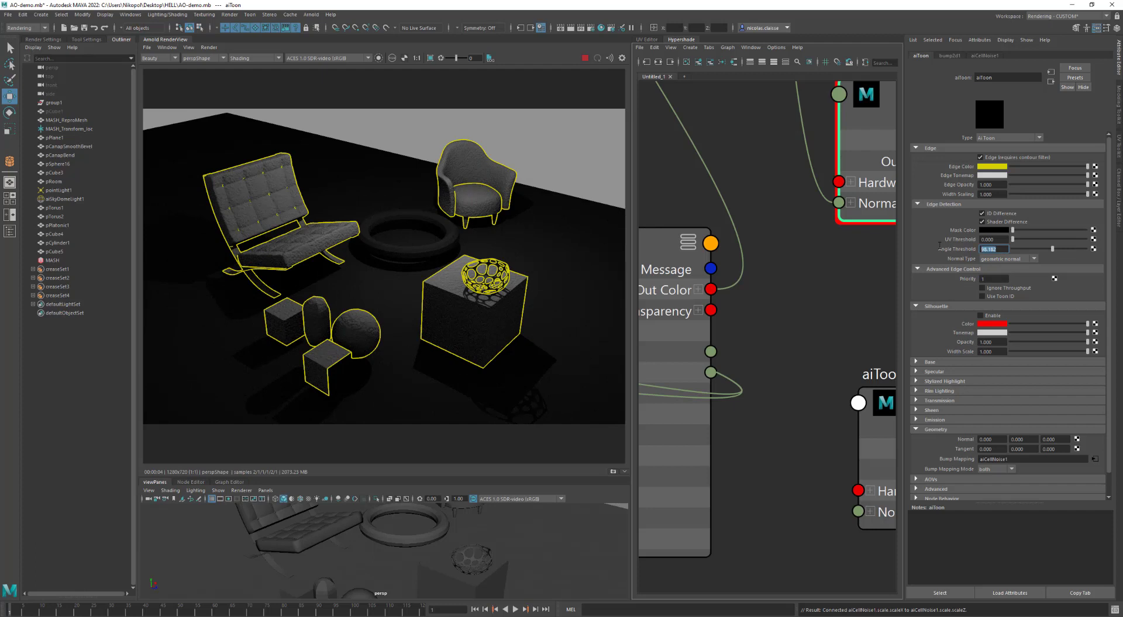
{"action": "type", "text": "90"}
{"action": "key", "text": "Return"}
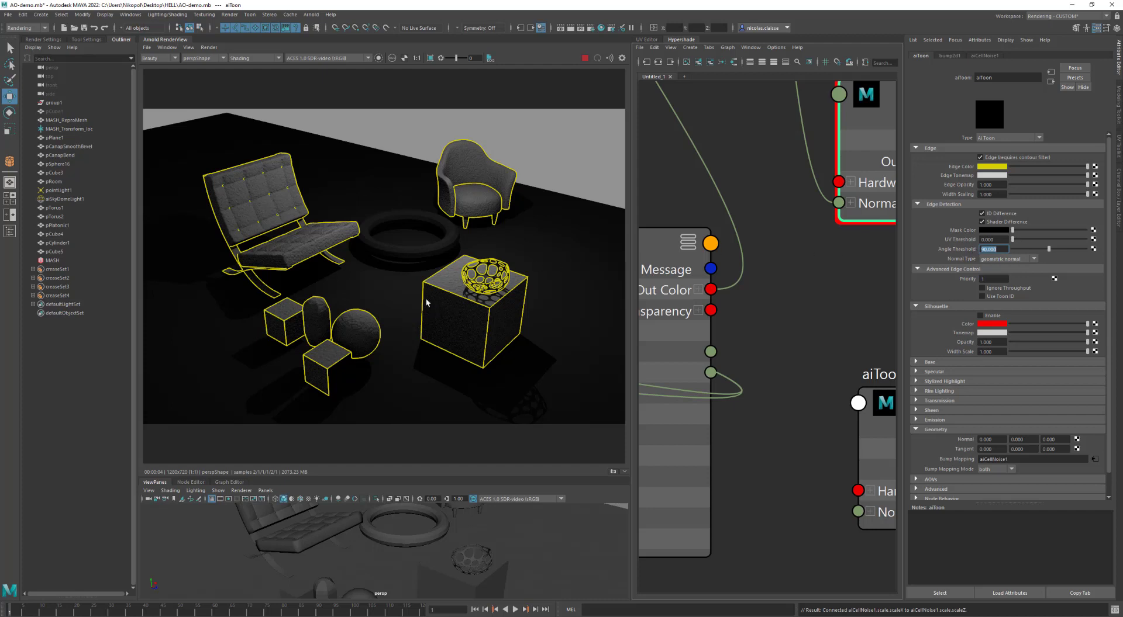
{"action": "scroll", "coordinate": [409, 302], "scroll_direction": "up", "scroll_amount": 2}
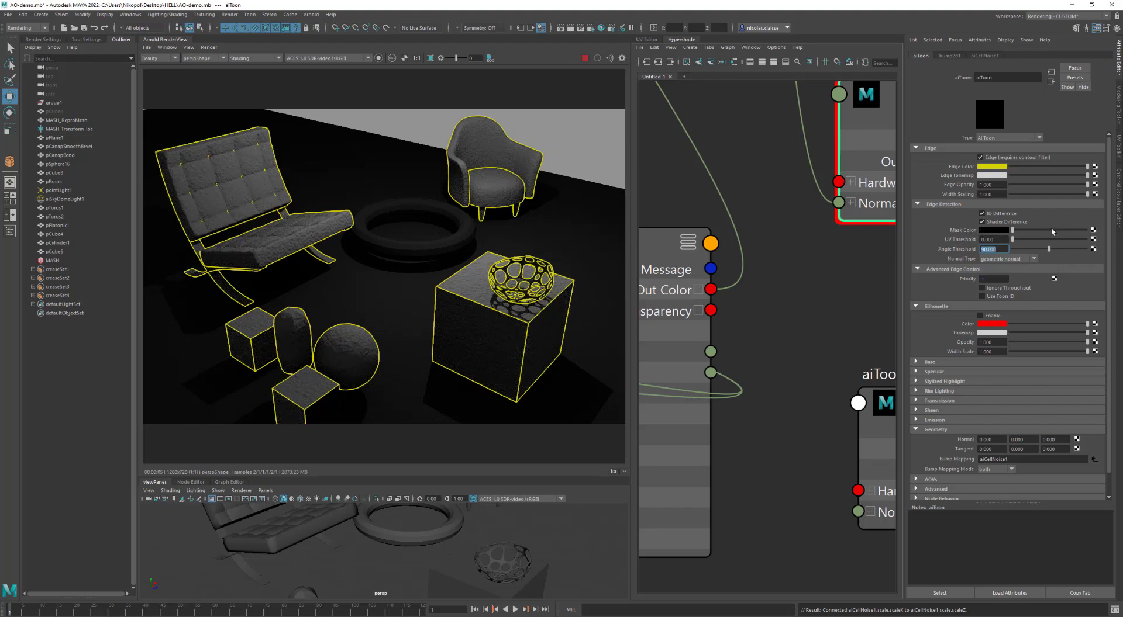
Delete the bump2d node that links the cell noise to the aiToon shader
{"action": "scroll", "coordinate": [776, 335], "scroll_direction": "down", "scroll_amount": 3}
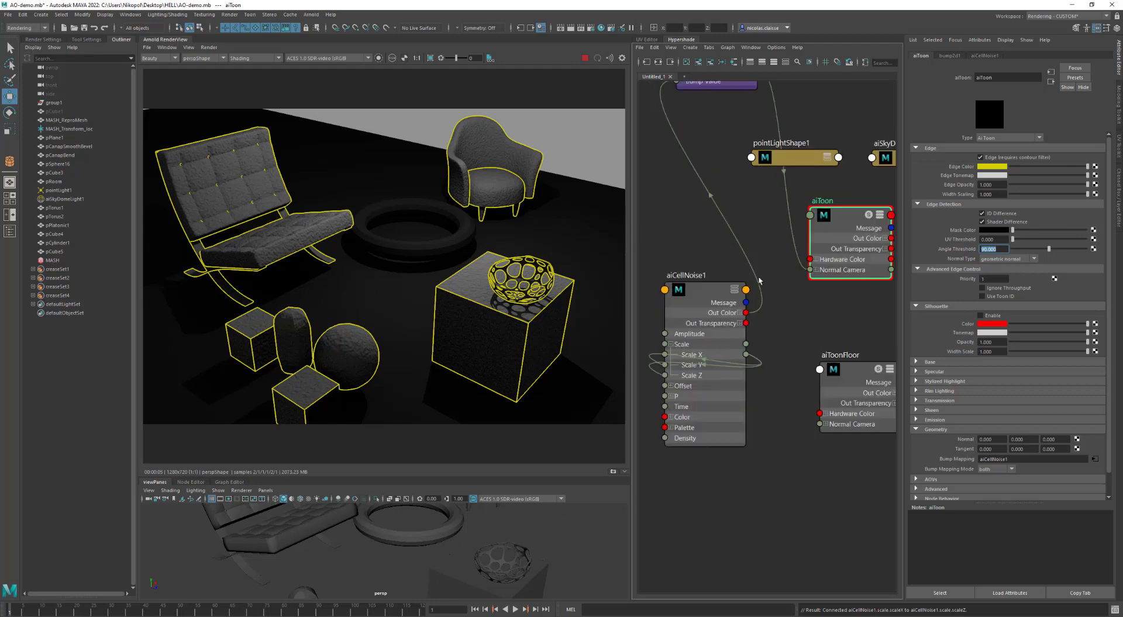
{"action": "left_click", "coordinate": [705, 88]}
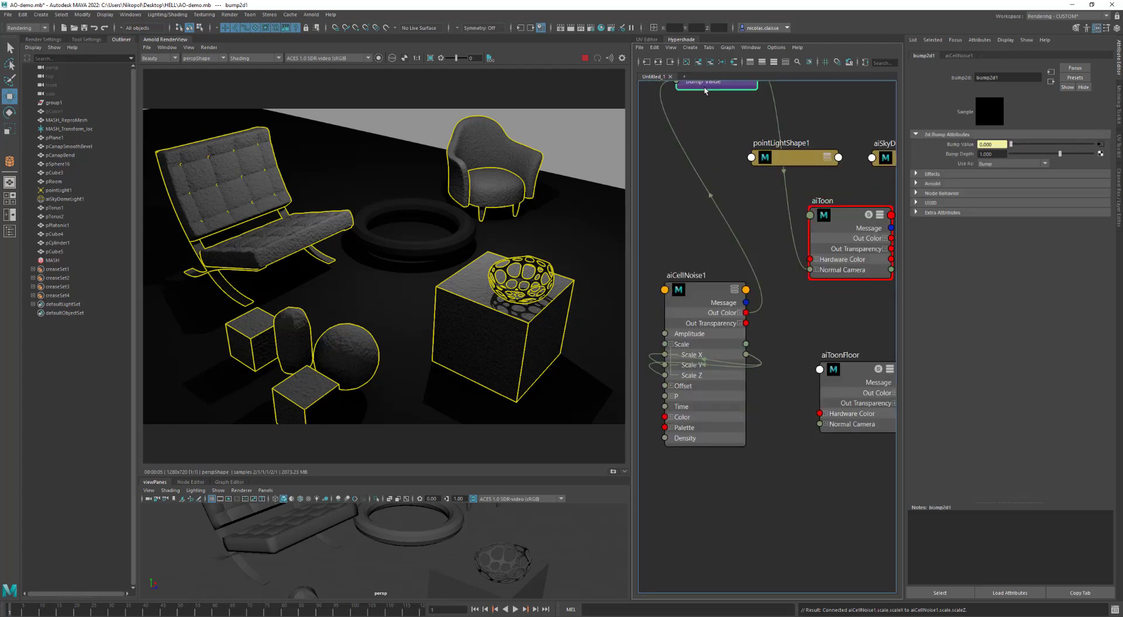
{"action": "key", "text": "Delete"}
Connect the aiCellNoise Out Color to the aiToon Mask Color
{"action": "left_click", "coordinate": [716, 299]}
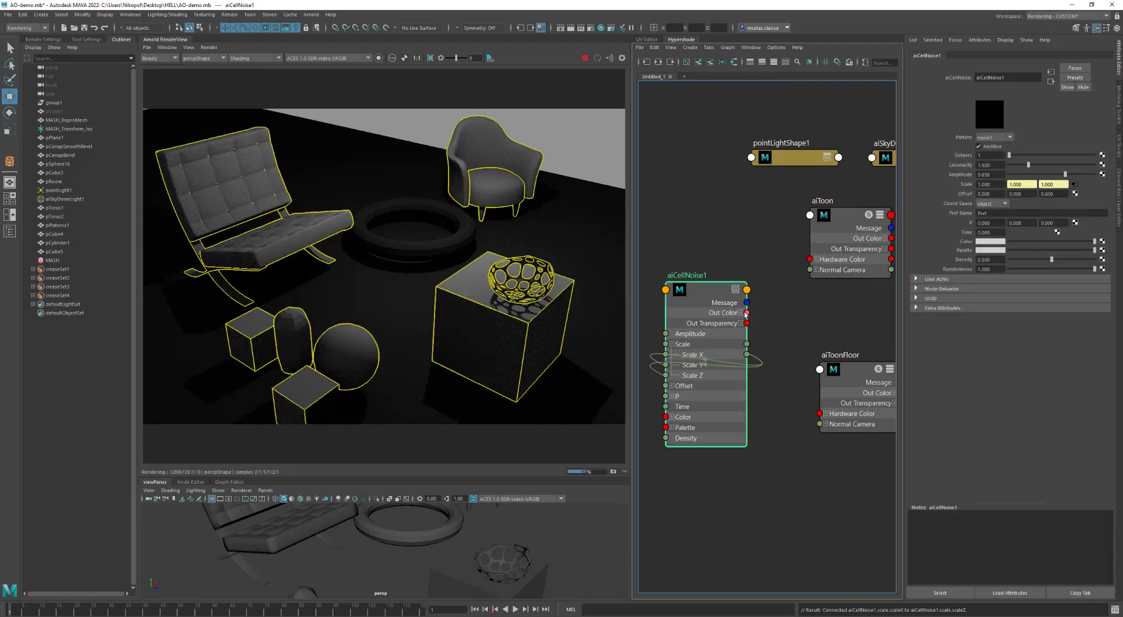
{"action": "left_click", "coordinate": [837, 228]}
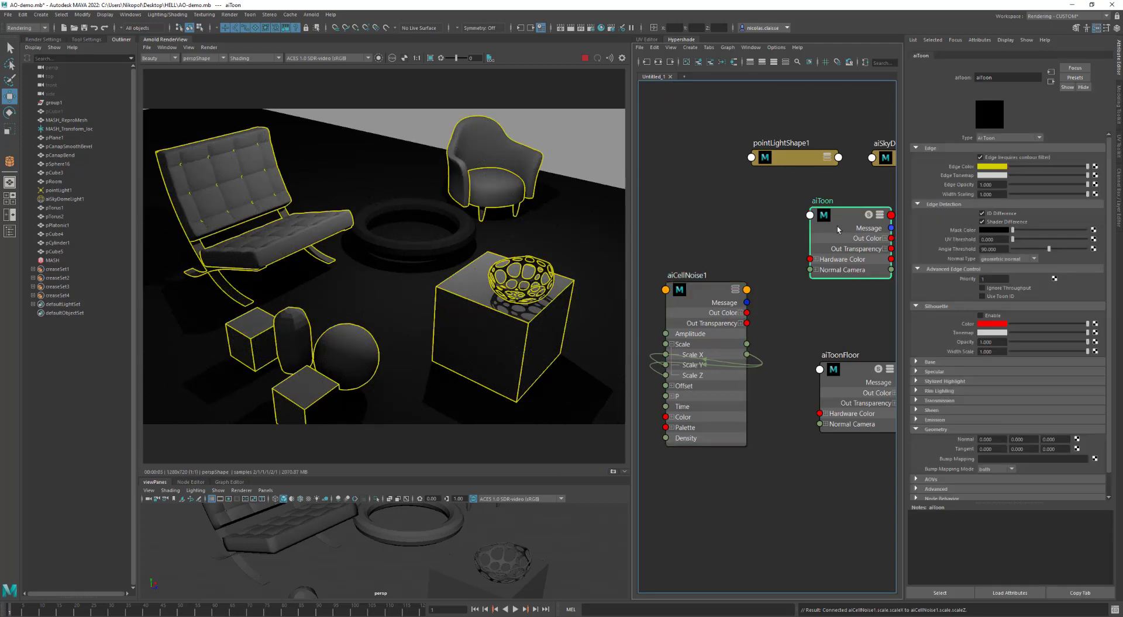
{"action": "middle_click_drag", "start_coordinate": [837, 230], "coordinate": [956, 232]}
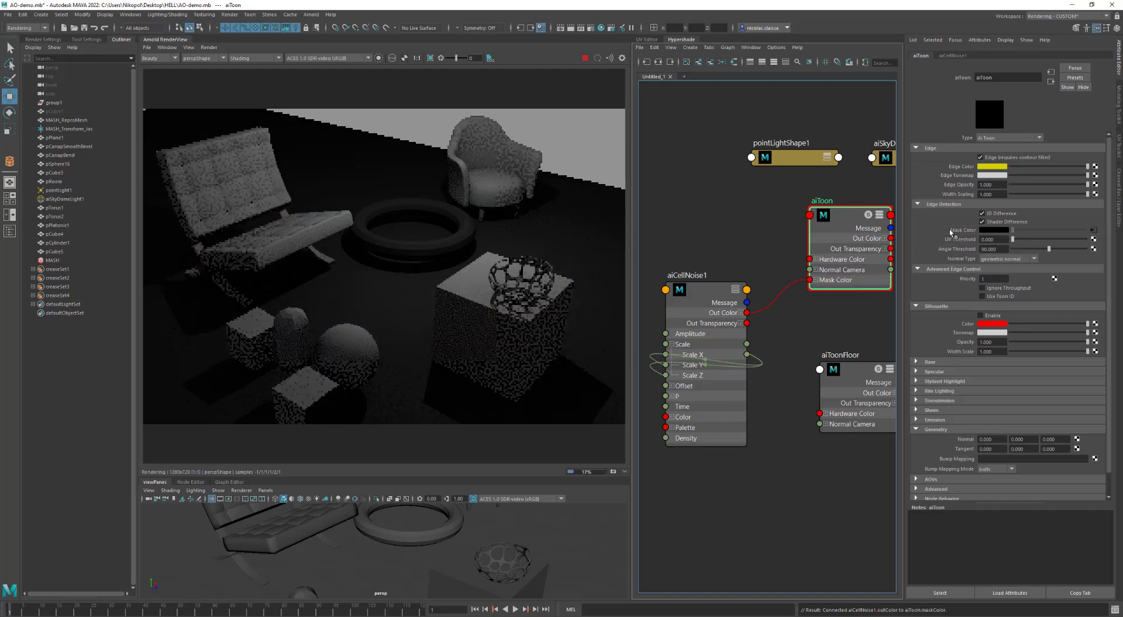
Isolate the aiCellNoise1 node in the render and switch its pattern to cell1
{"action": "left_click", "coordinate": [710, 281]}
{"action": "left_click", "coordinate": [1003, 141]}
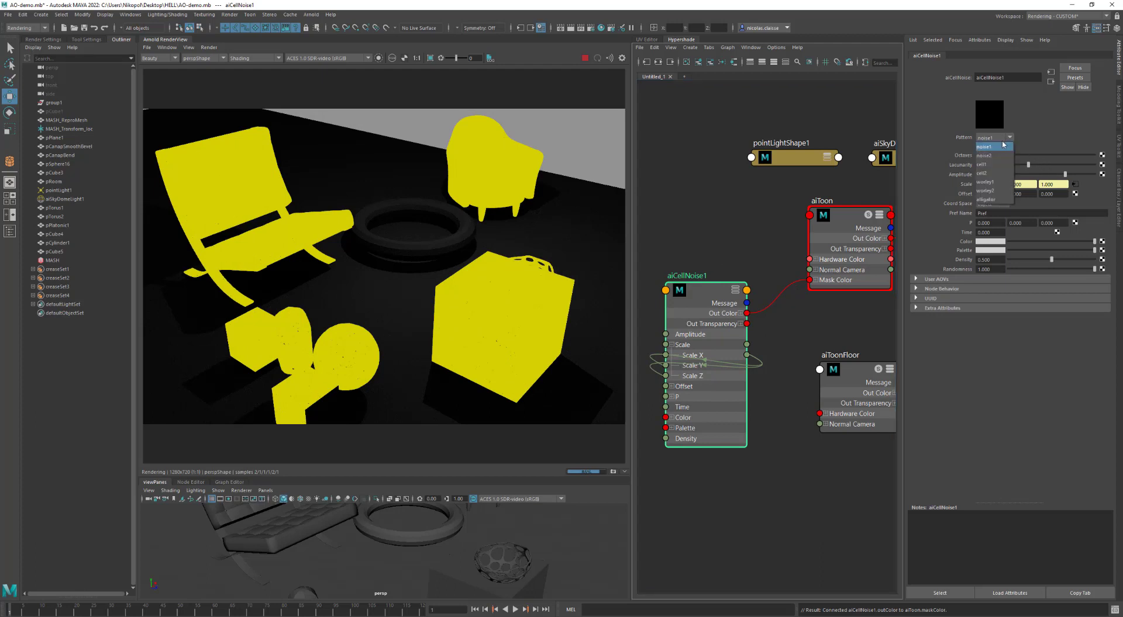
{"action": "left_click", "coordinate": [379, 59]}
{"action": "left_click", "coordinate": [1003, 140]}
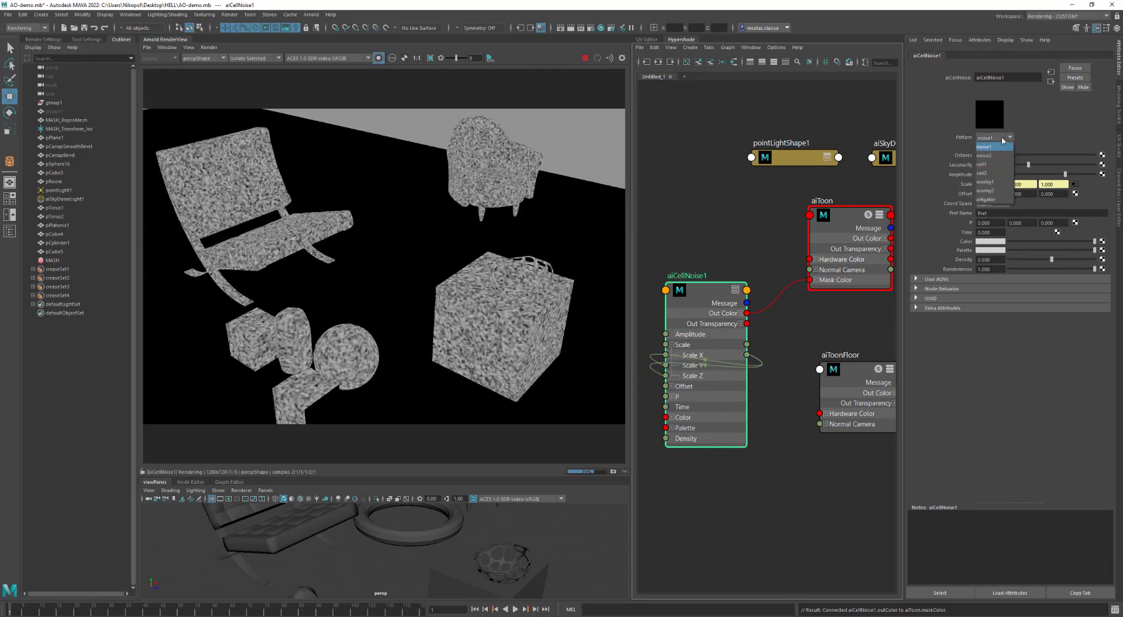
{"action": "left_click", "coordinate": [987, 165]}
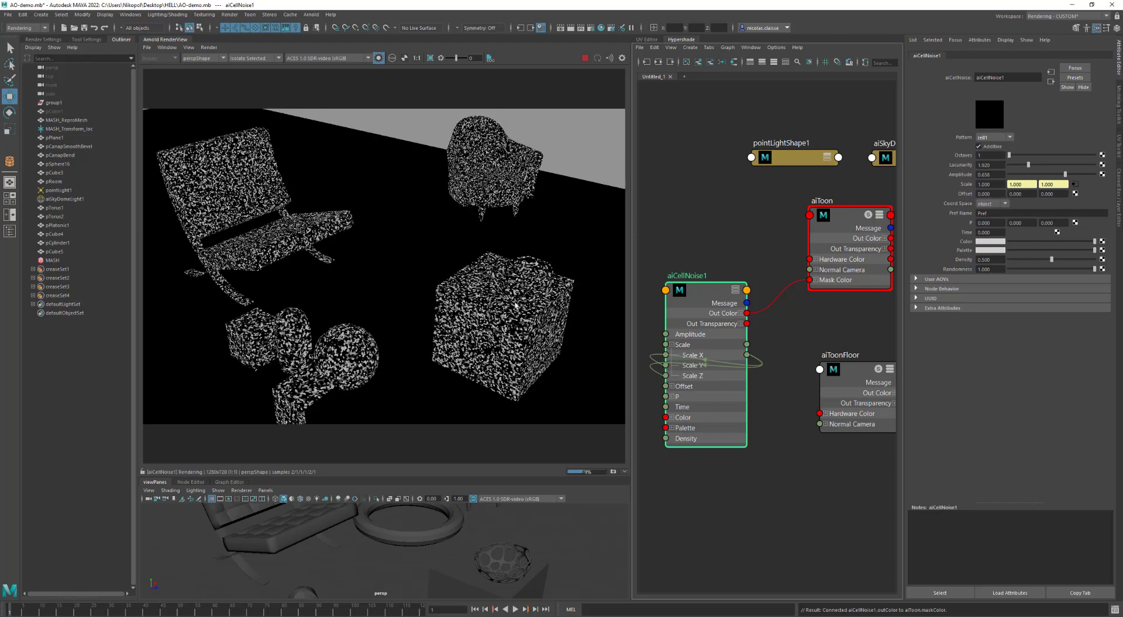
Set the aiCellNoise1 scale to 0.3 and its density to 1, and inspect the cells on the cube
{"action": "left_click", "coordinate": [990, 185]}
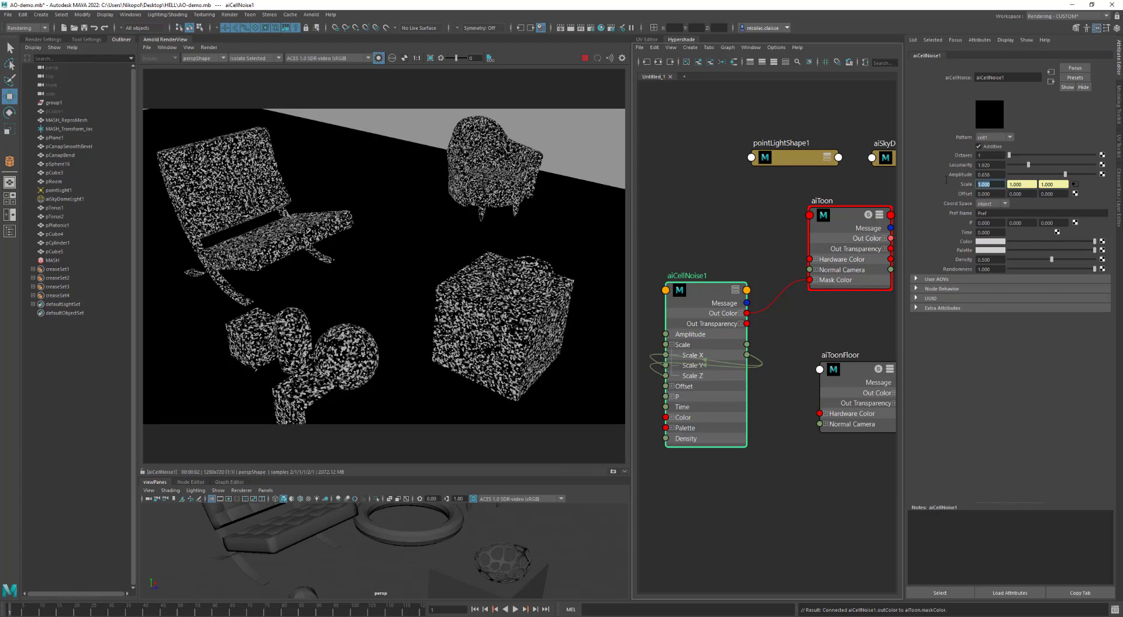
{"action": "type", "text": "0.3"}
{"action": "key", "text": "Return"}
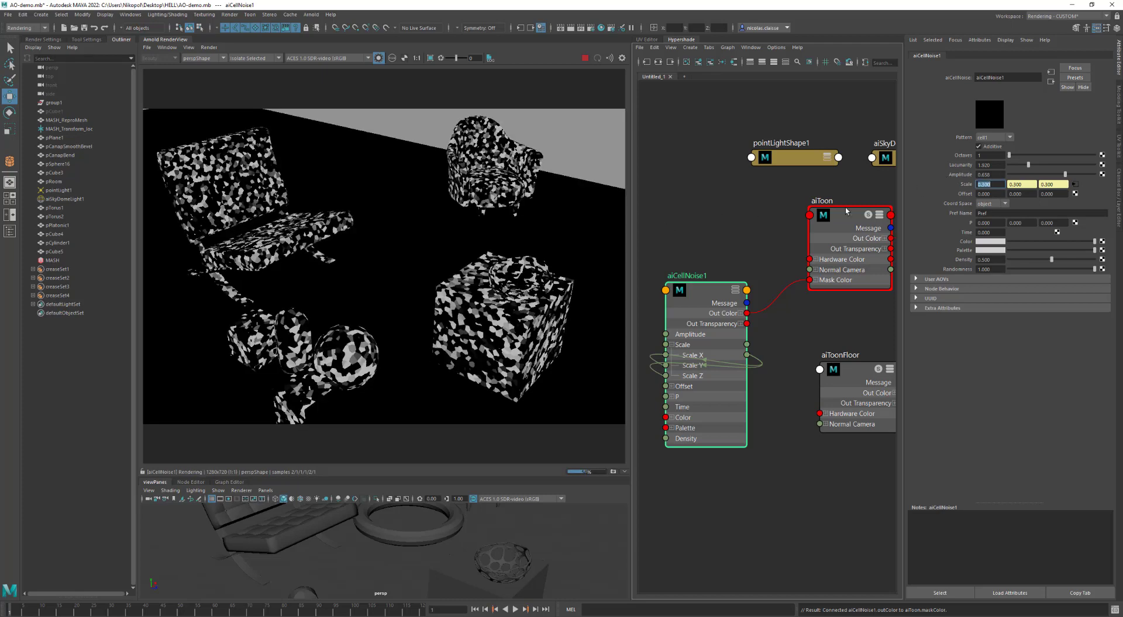
{"action": "left_click_drag", "start_coordinate": [1058, 257], "coordinate": [1099, 263]}
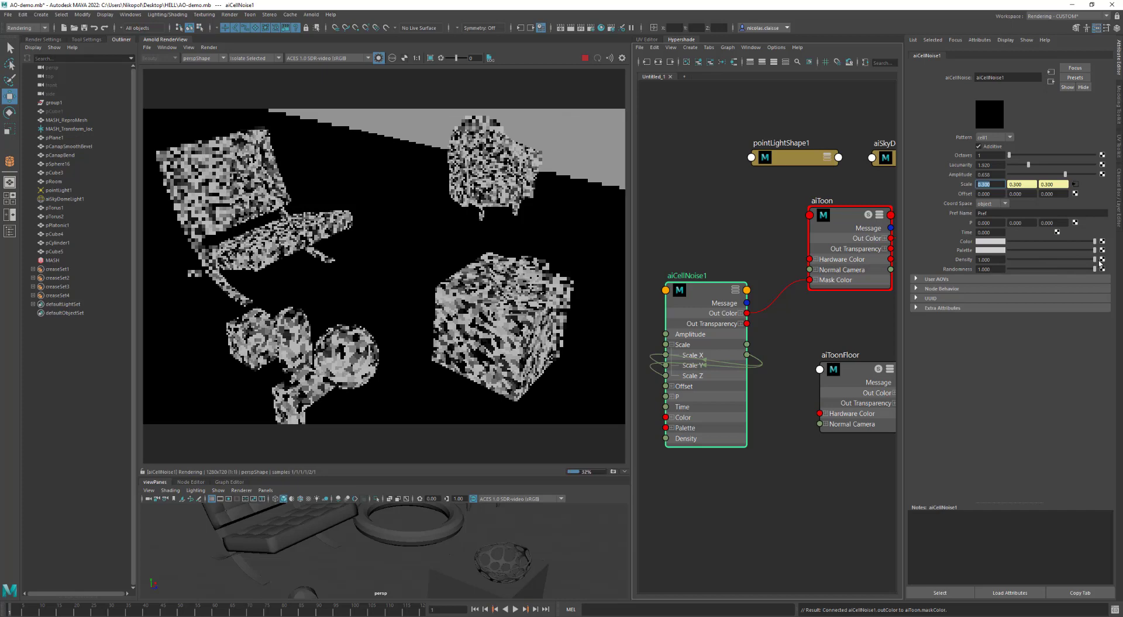
{"action": "scroll", "coordinate": [475, 325], "scroll_direction": "up", "scroll_amount": 3}
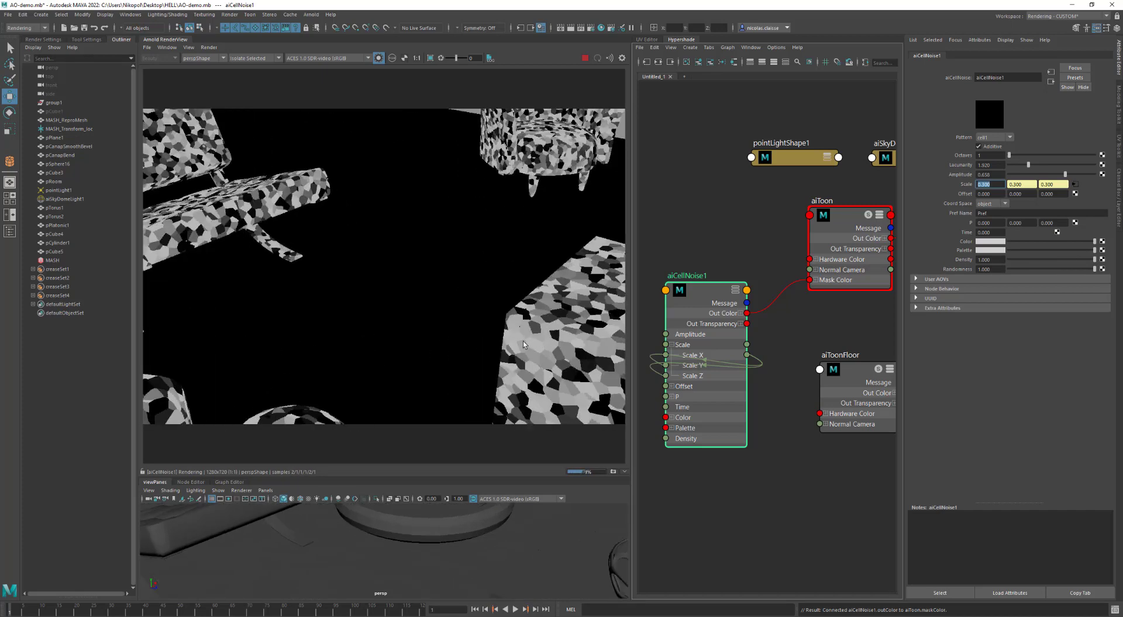
{"action": "scroll", "coordinate": [461, 299], "scroll_direction": "up", "scroll_amount": 3}
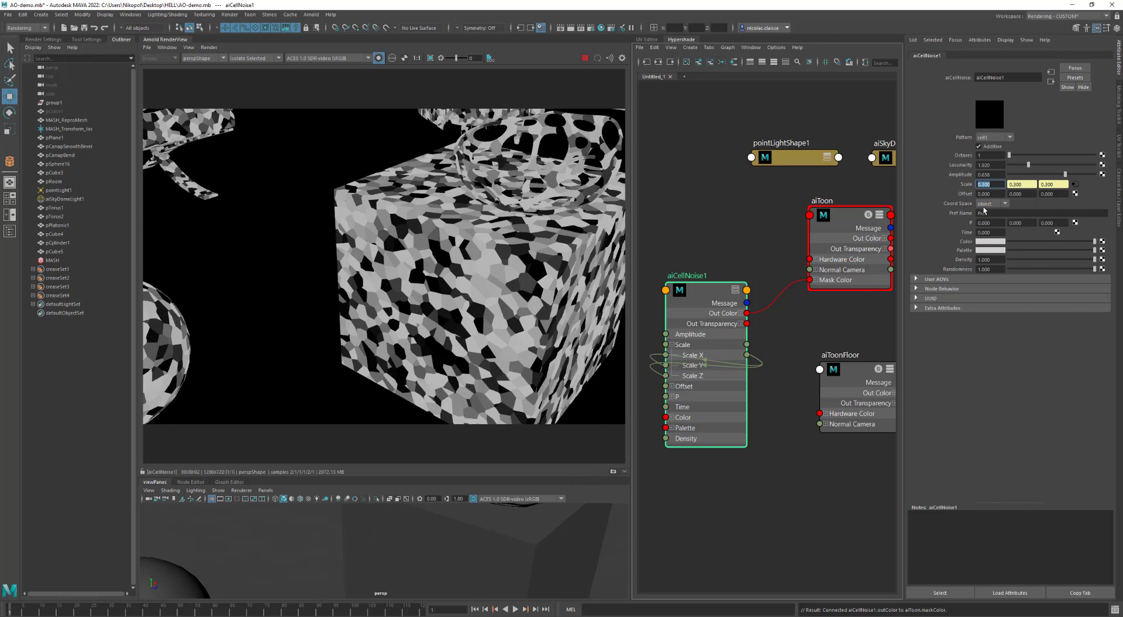
Display the aiToon shader in the isolated render and examine its cell-shaped edges and normal type setting
{"action": "left_click", "coordinate": [834, 204]}
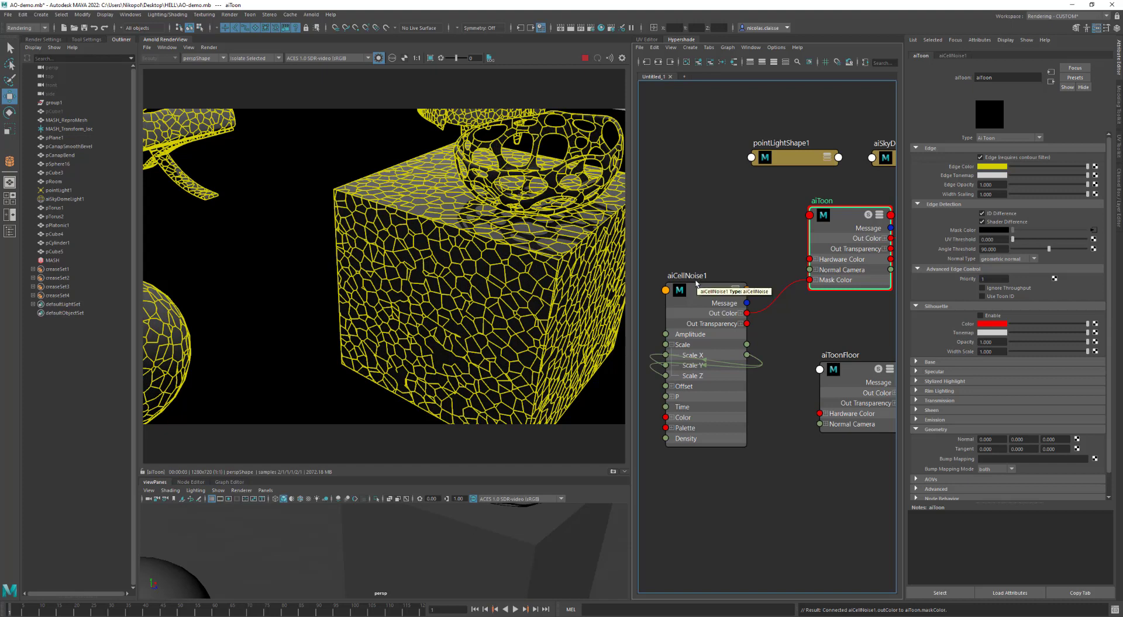
{"action": "right_click_drag", "start_coordinate": [471, 262], "coordinate": [380, 269], "text": "alt"}
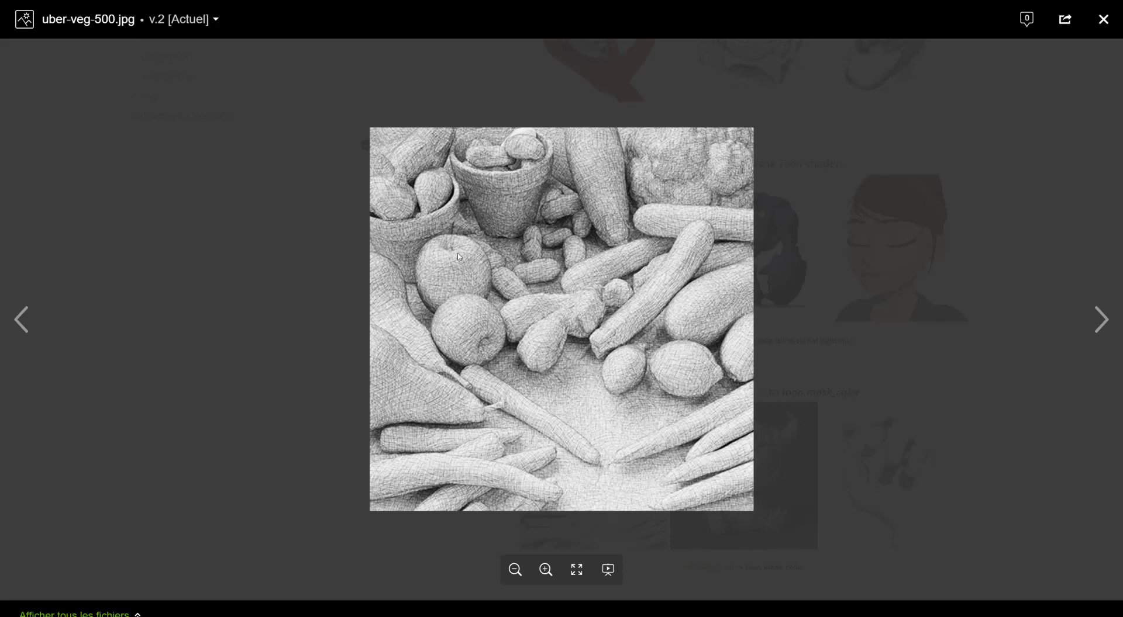
{"action": "left_click", "coordinate": [899, 453]}
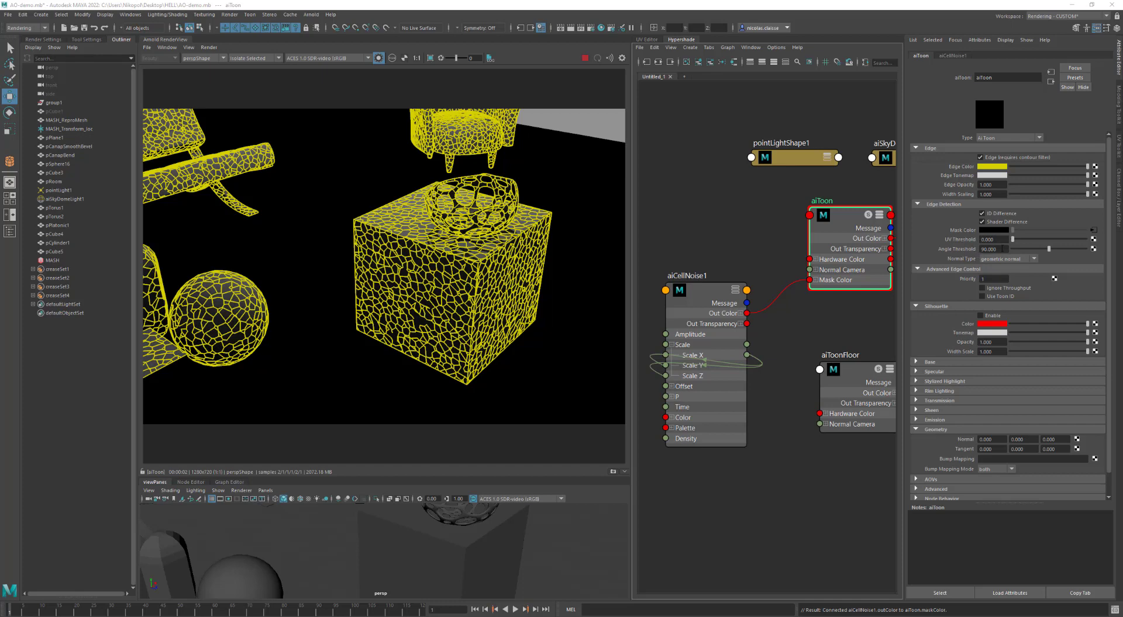
{"action": "left_click", "coordinate": [997, 259]}
{"action": "left_click", "coordinate": [995, 263]}
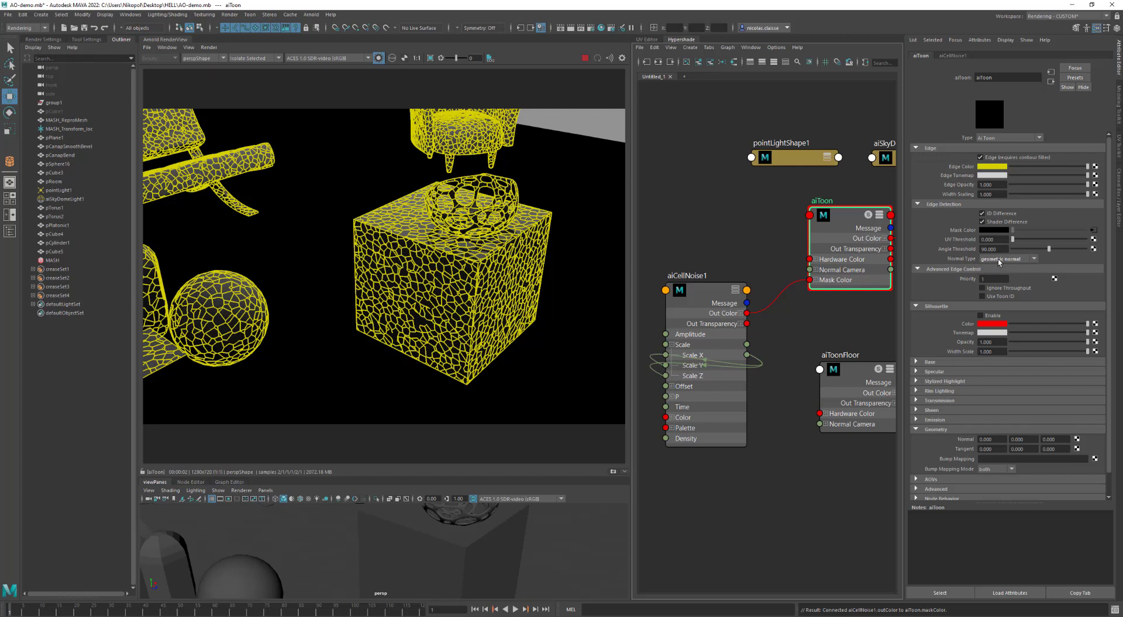
Desaturate the aiToon edge color to a pale yellow
{"action": "left_click", "coordinate": [996, 168]}
{"action": "left_click", "coordinate": [995, 167]}
{"action": "left_click_drag", "start_coordinate": [992, 202], "coordinate": [989, 200]}
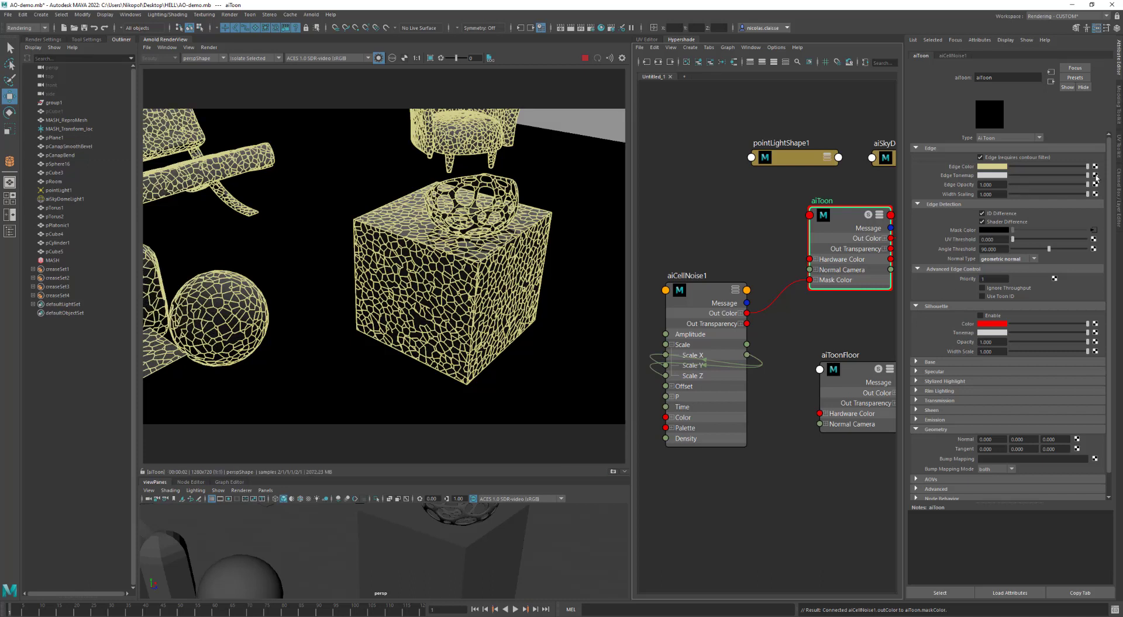
Create an aiRampRgb node and place it above the aiCellNoise1 node in the graph
{"action": "left_click_drag", "start_coordinate": [698, 222], "coordinate": [699, 222]}
{"action": "type", "text": "air"}
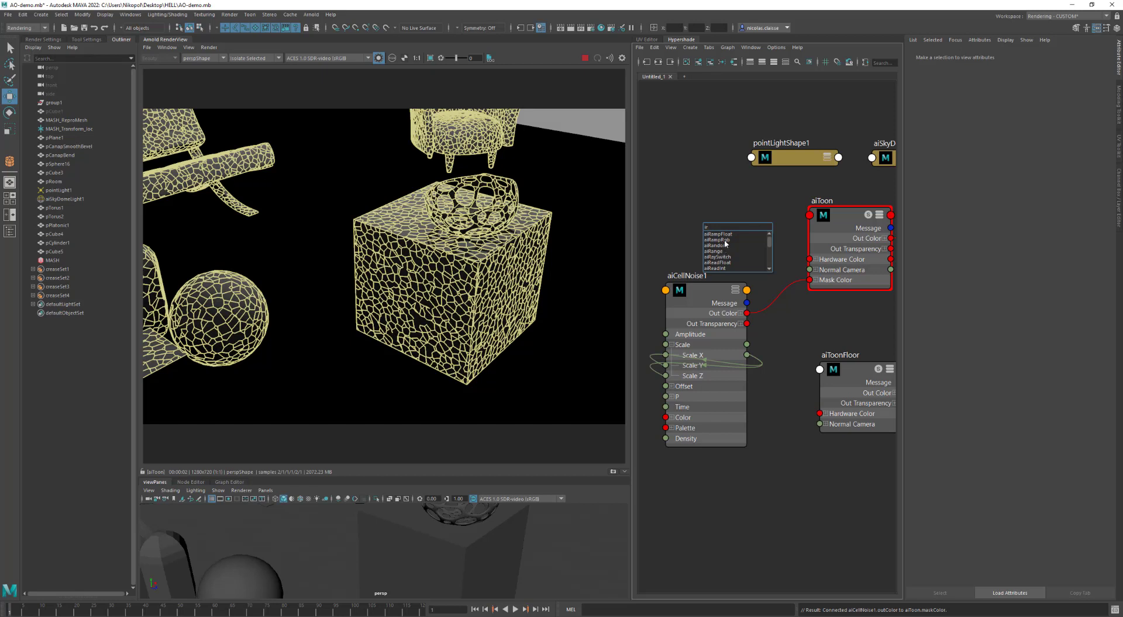
{"action": "left_click", "coordinate": [725, 241]}
{"action": "left_click_drag", "start_coordinate": [734, 232], "coordinate": [707, 213]}
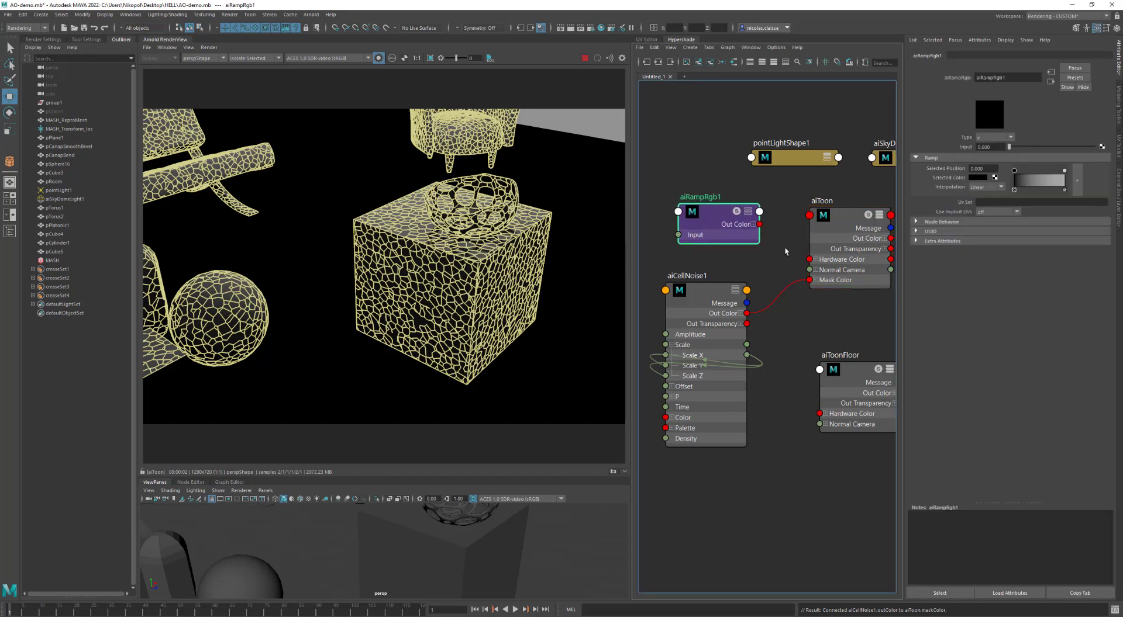
Connect the aiRampRgb1 output to the Edge Tonemap of the aiToon shader
{"action": "left_click", "coordinate": [861, 222]}
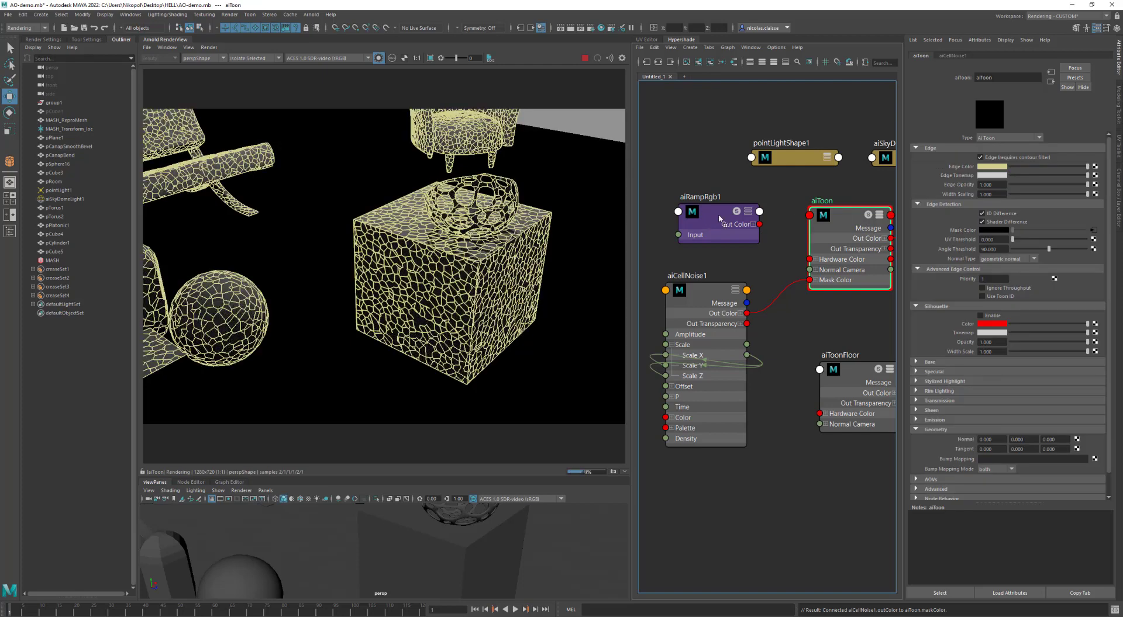
{"action": "middle_click_drag", "start_coordinate": [974, 185], "coordinate": [973, 176]}
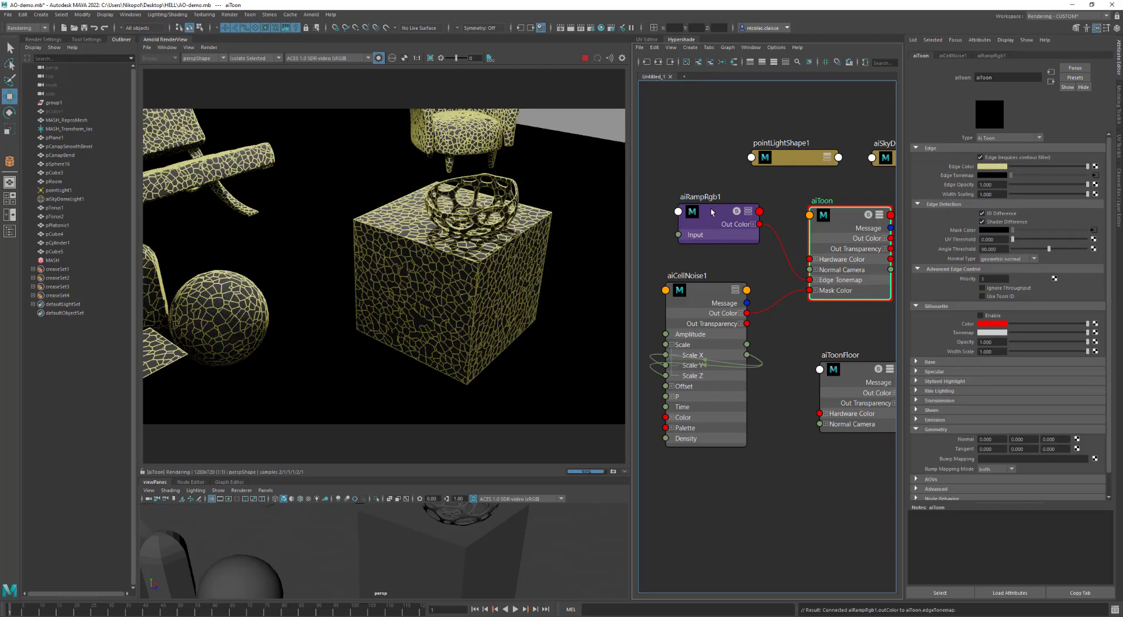
{"action": "scroll", "coordinate": [357, 253], "scroll_direction": "down", "scroll_amount": 5}
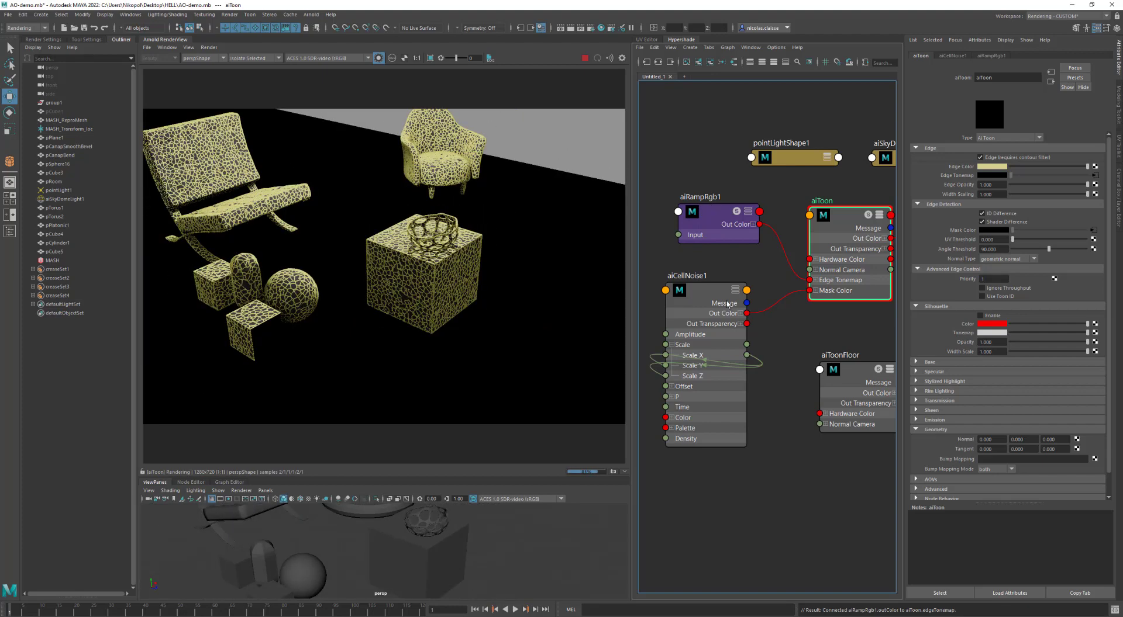
Color the aiRampRgb1 ramp blue at position 0 and yellow at position 1
{"action": "left_click", "coordinate": [708, 215]}
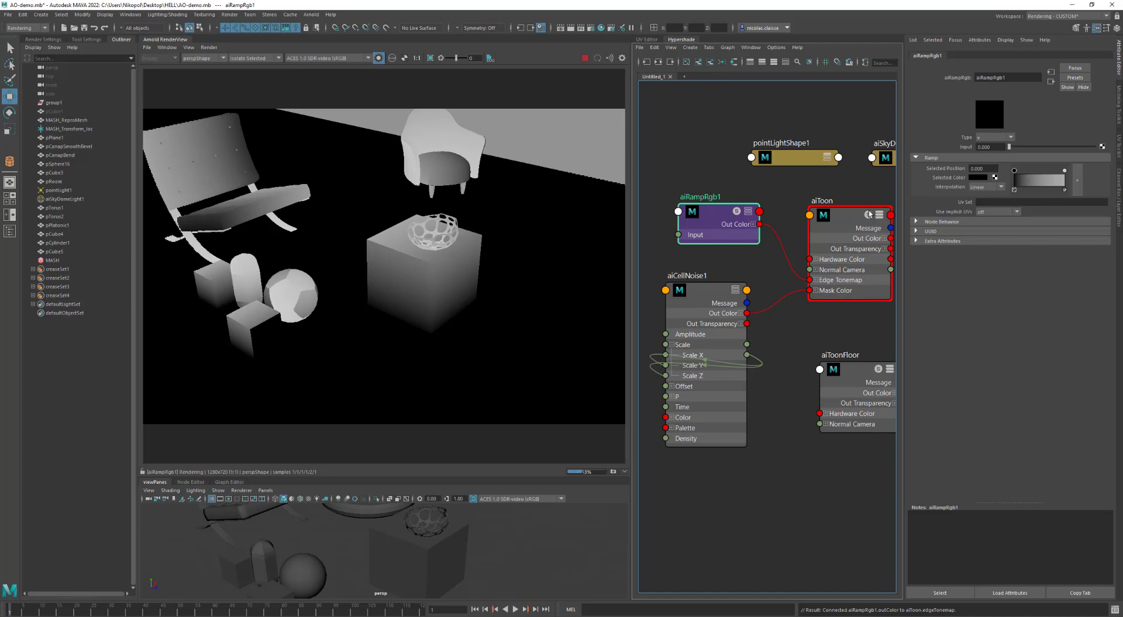
{"action": "left_click", "coordinate": [984, 179]}
{"action": "left_click", "coordinate": [990, 156]}
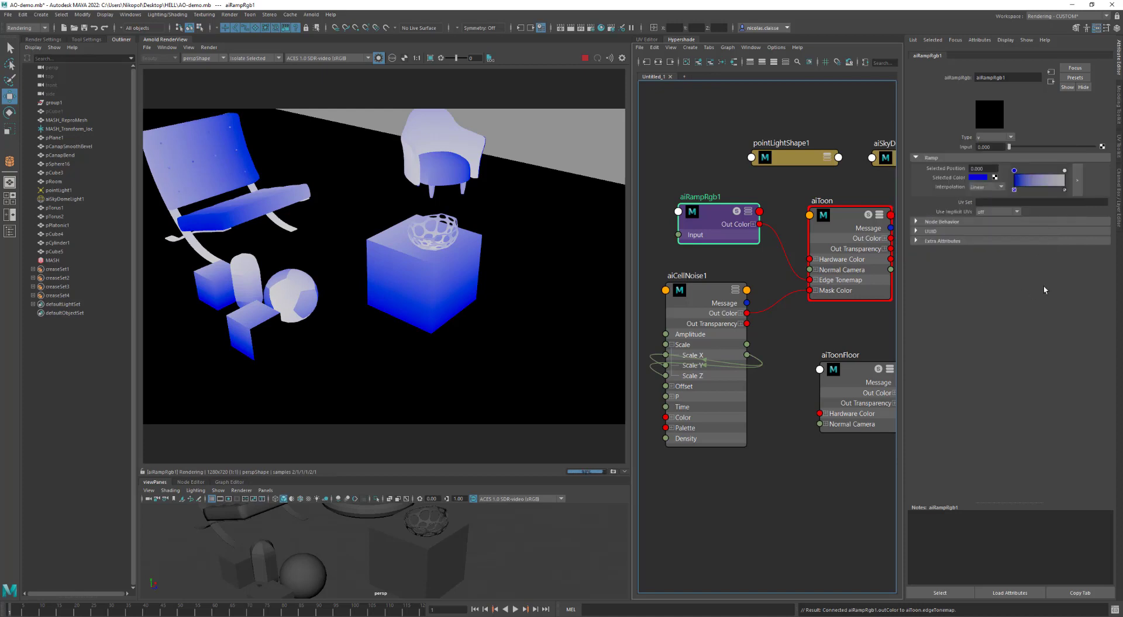
{"action": "left_click", "coordinate": [1065, 171]}
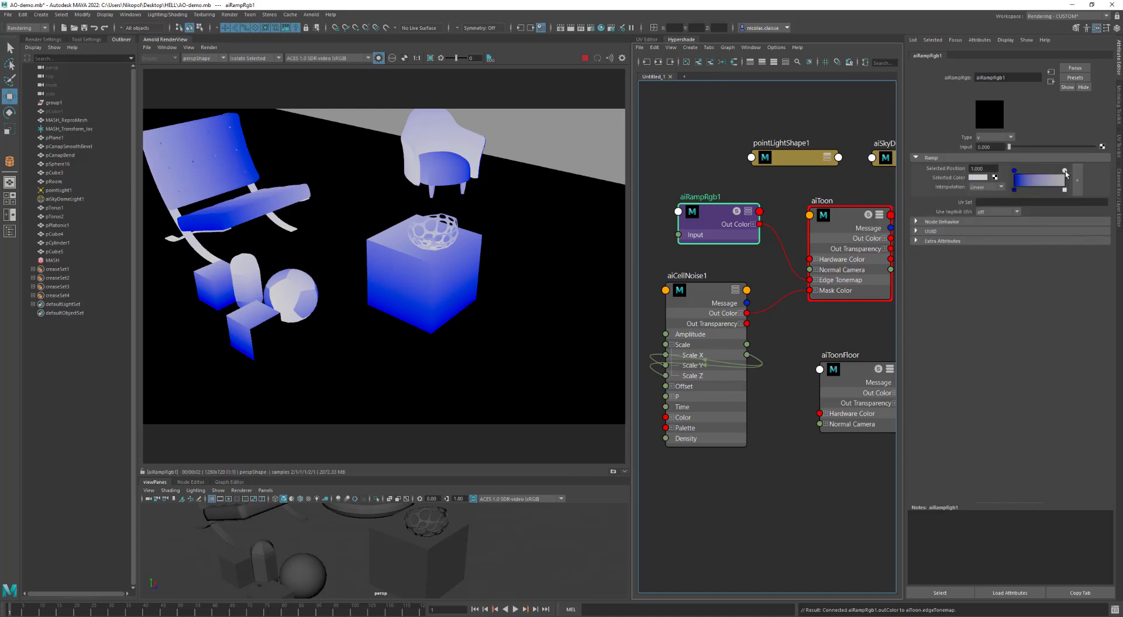
{"action": "left_click", "coordinate": [979, 180]}
{"action": "left_click", "coordinate": [955, 158]}
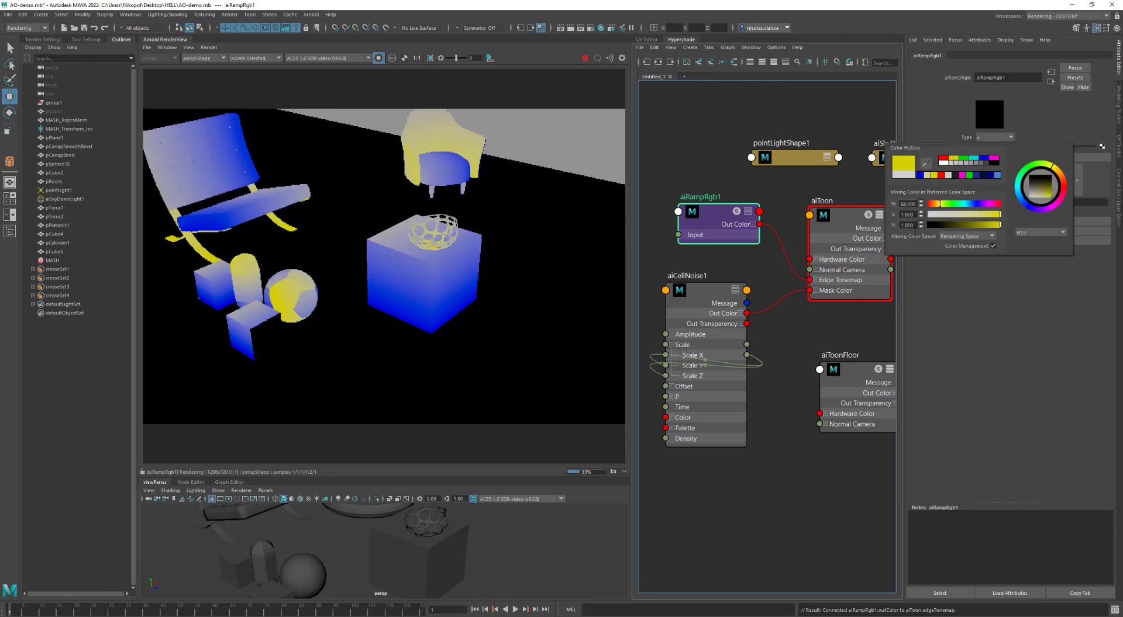
Set the aiToon edge color to white and compare the result with the isolated ramp
{"action": "left_click", "coordinate": [851, 230]}
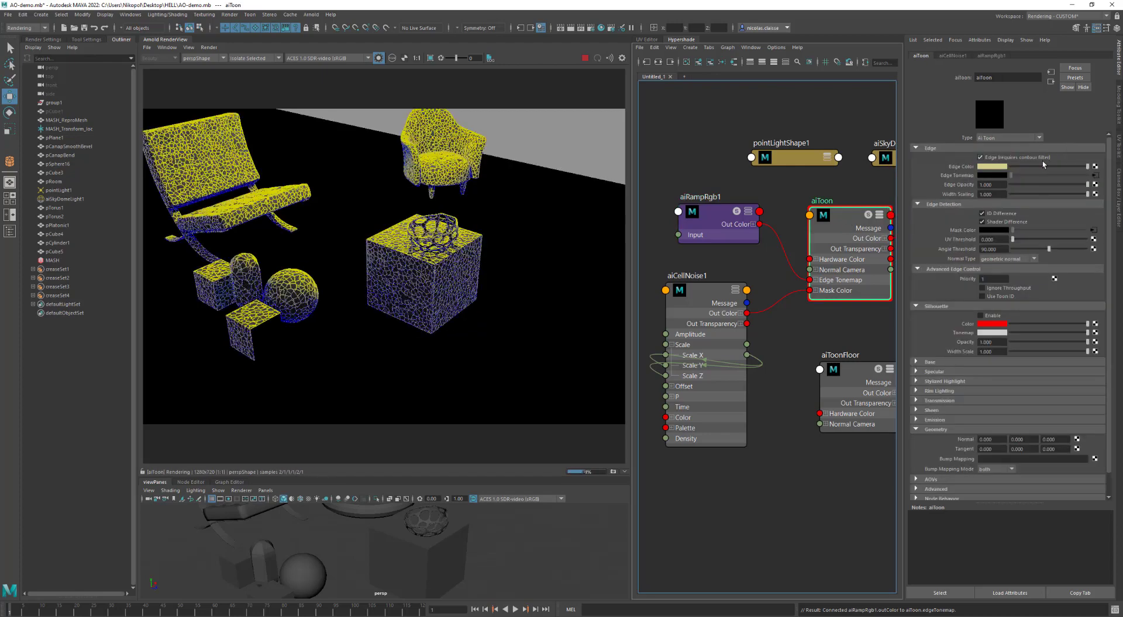
{"action": "left_click_drag", "start_coordinate": [1061, 167], "coordinate": [970, 172]}
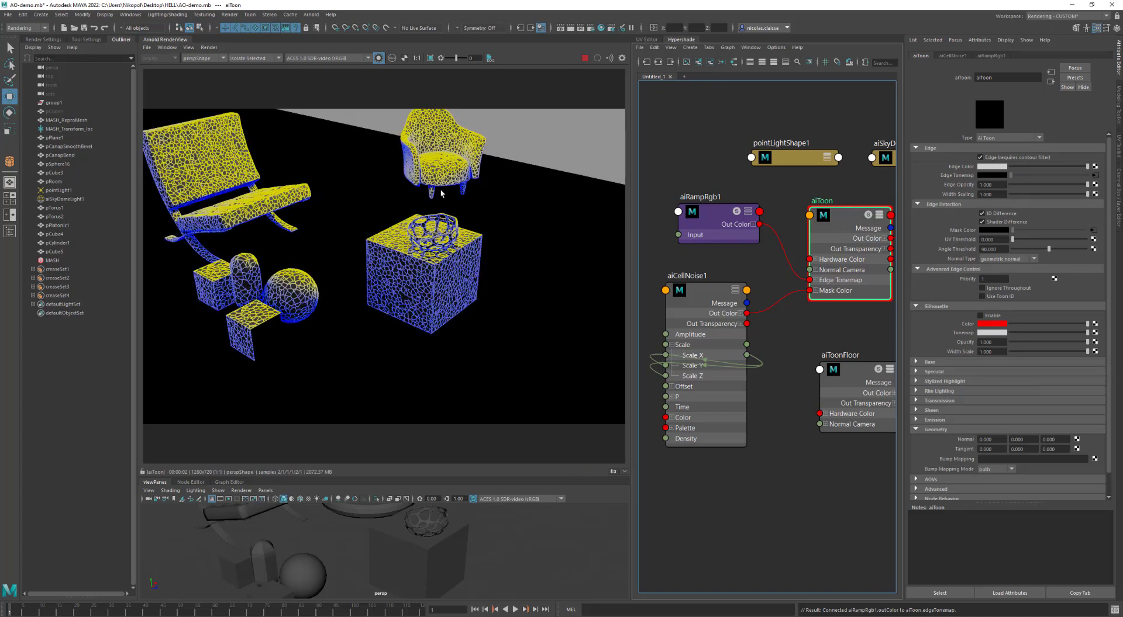
{"action": "left_click", "coordinate": [715, 217]}
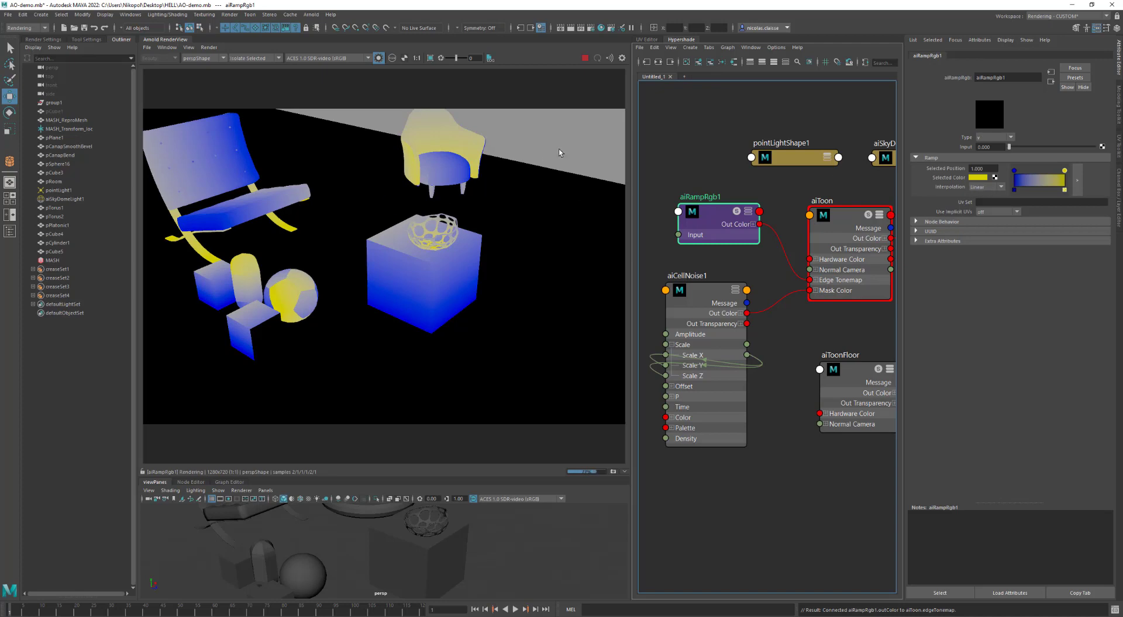
Tint the aiToon edge color a light pink
{"action": "left_click", "coordinate": [836, 223]}
{"action": "left_click", "coordinate": [988, 169]}
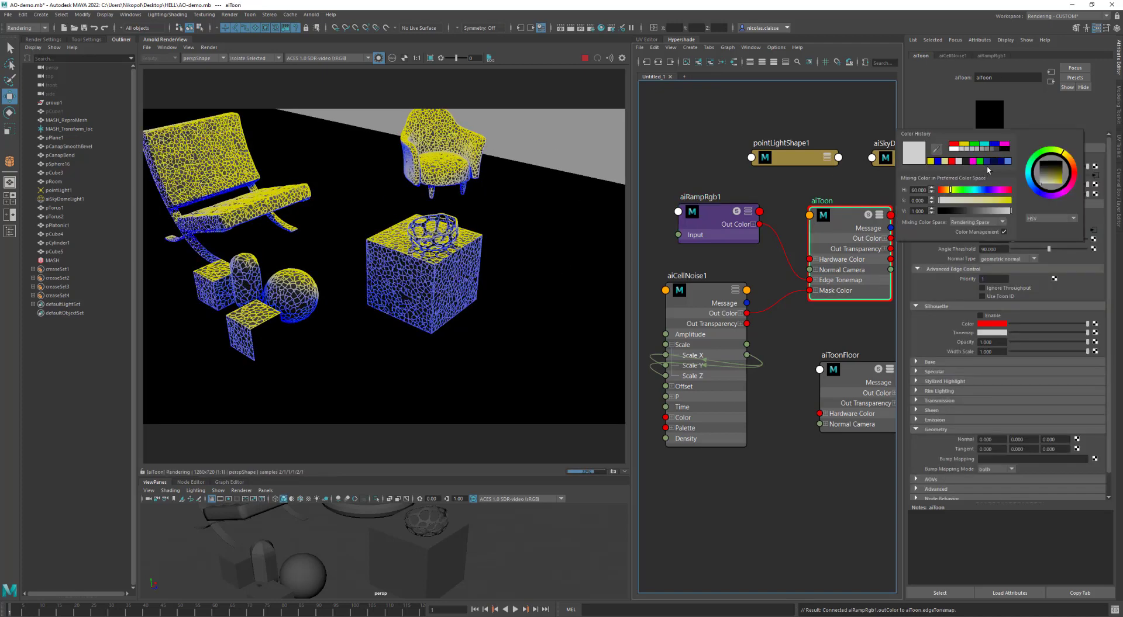
{"action": "left_click_drag", "start_coordinate": [949, 193], "coordinate": [942, 193]}
{"action": "left_click_drag", "start_coordinate": [962, 201], "coordinate": [972, 202]}
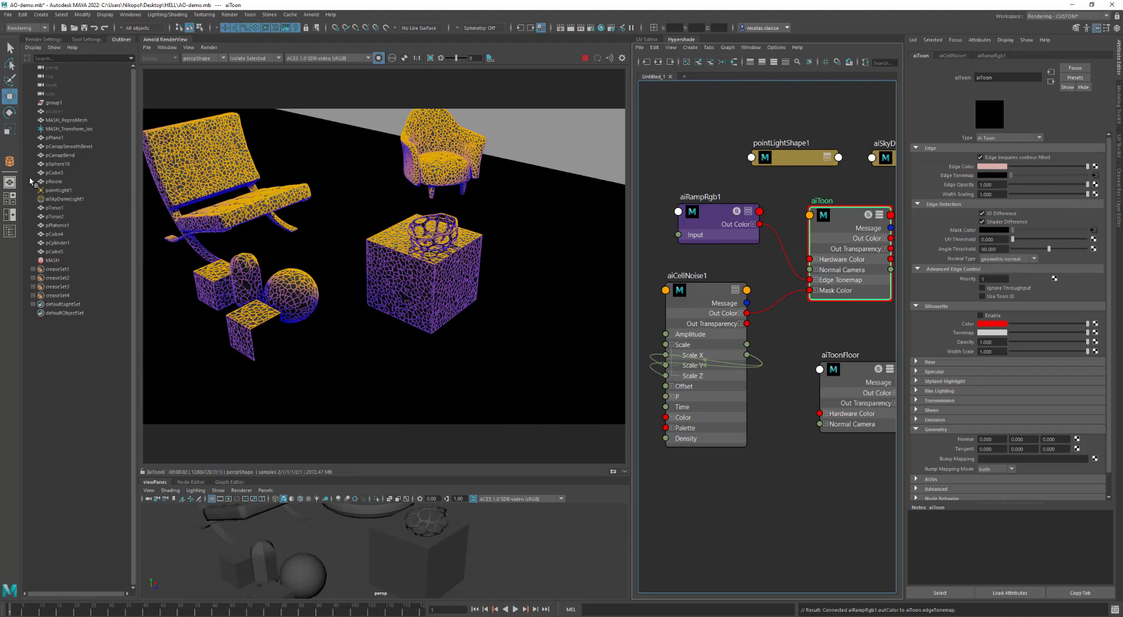
Isolate aiSkyDomeLight1 and pointLight1 in turn to compare how each light colors the edges
{"action": "left_click", "coordinate": [67, 200]}
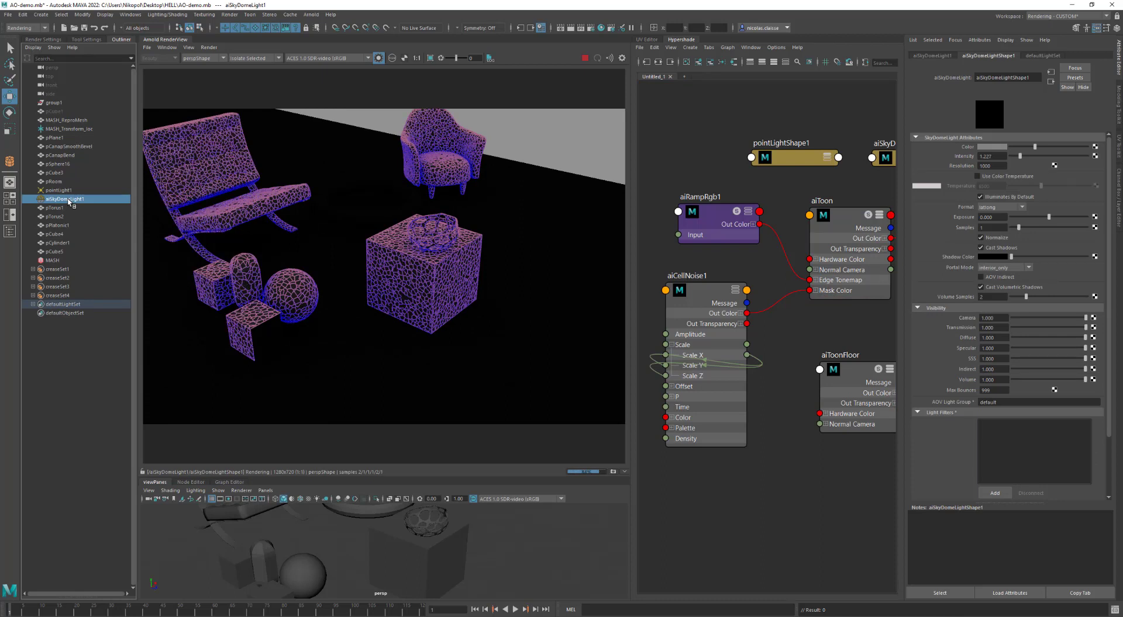
{"action": "left_click", "coordinate": [65, 191]}
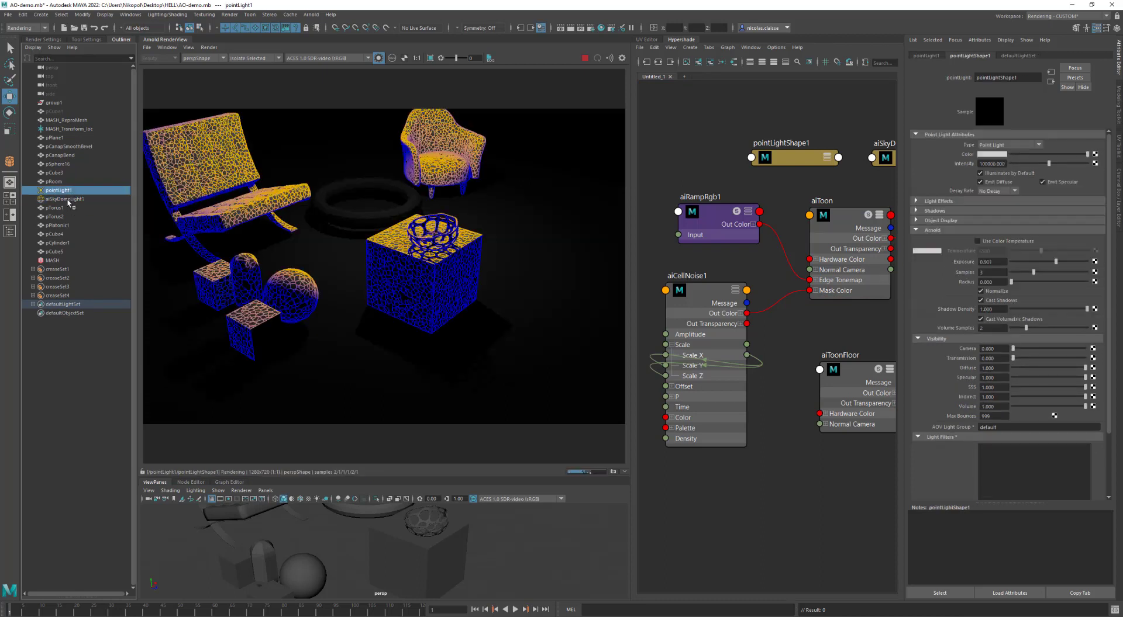
{"action": "left_click", "coordinate": [68, 200]}
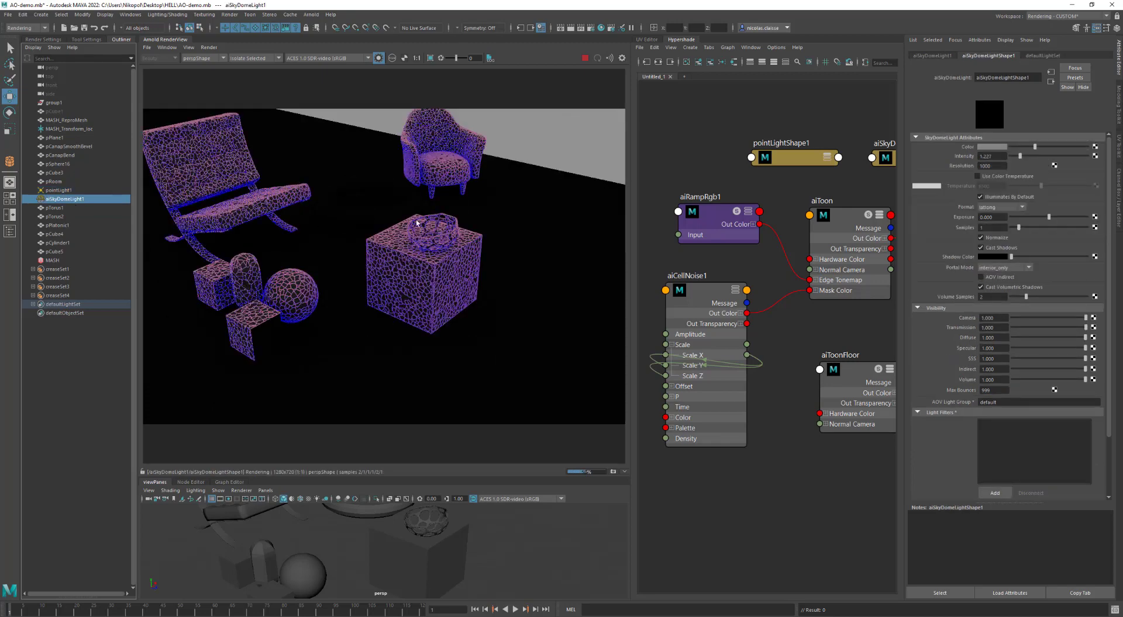
Add a point at about position 0.24 on aiRampRgb1 and set the first blue point's interpolation to None
{"action": "left_click", "coordinate": [712, 215]}
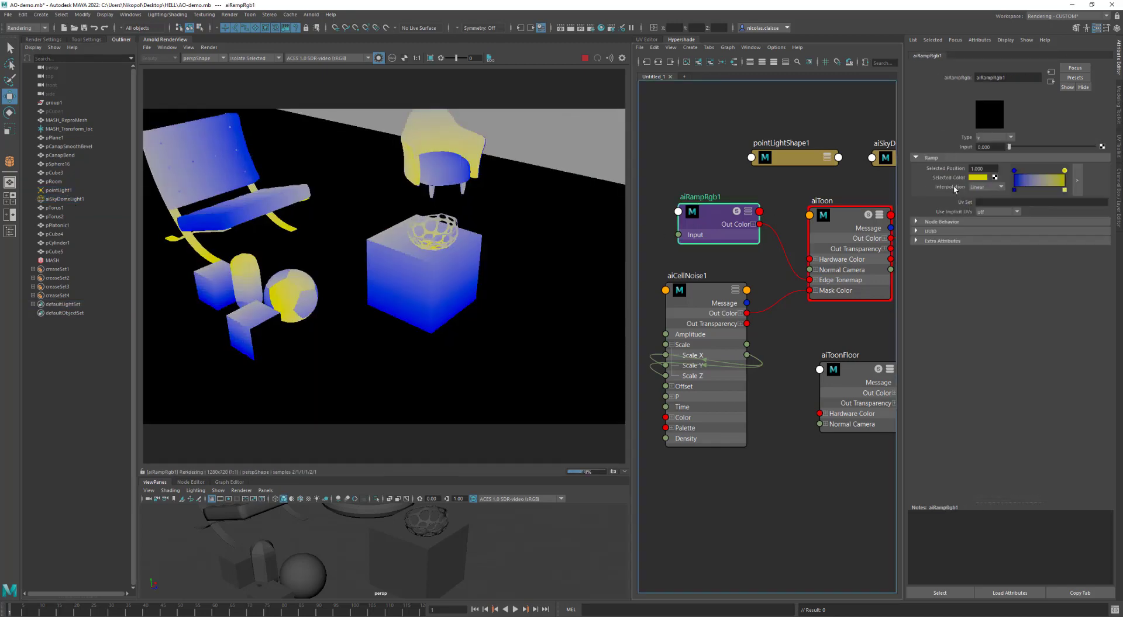
{"action": "left_click", "coordinate": [1026, 181]}
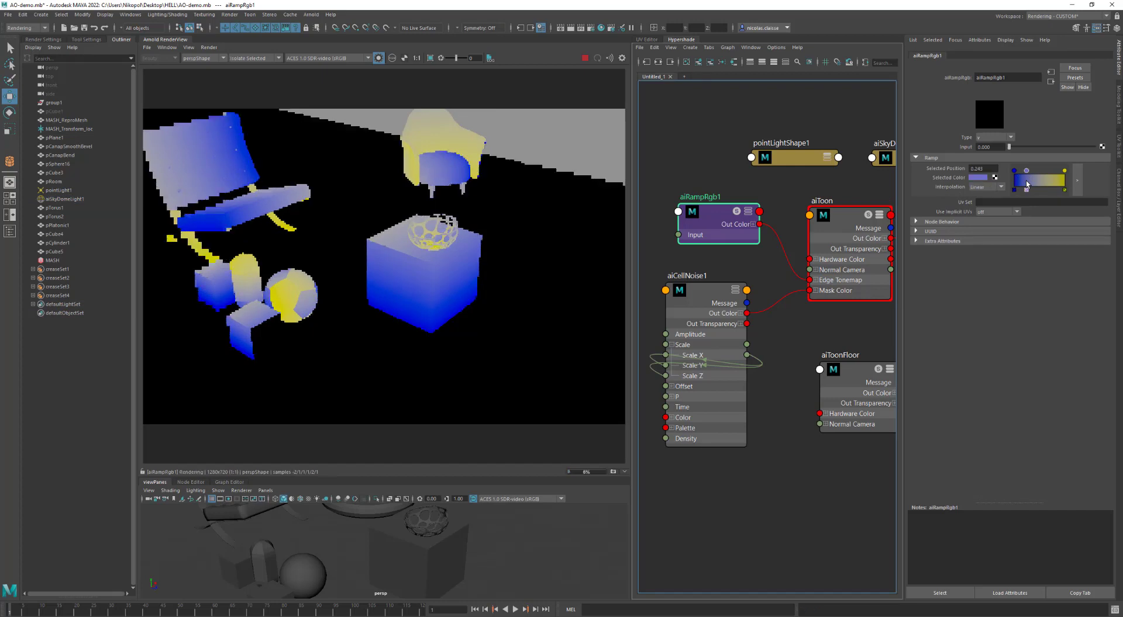
{"action": "left_click", "coordinate": [1014, 172]}
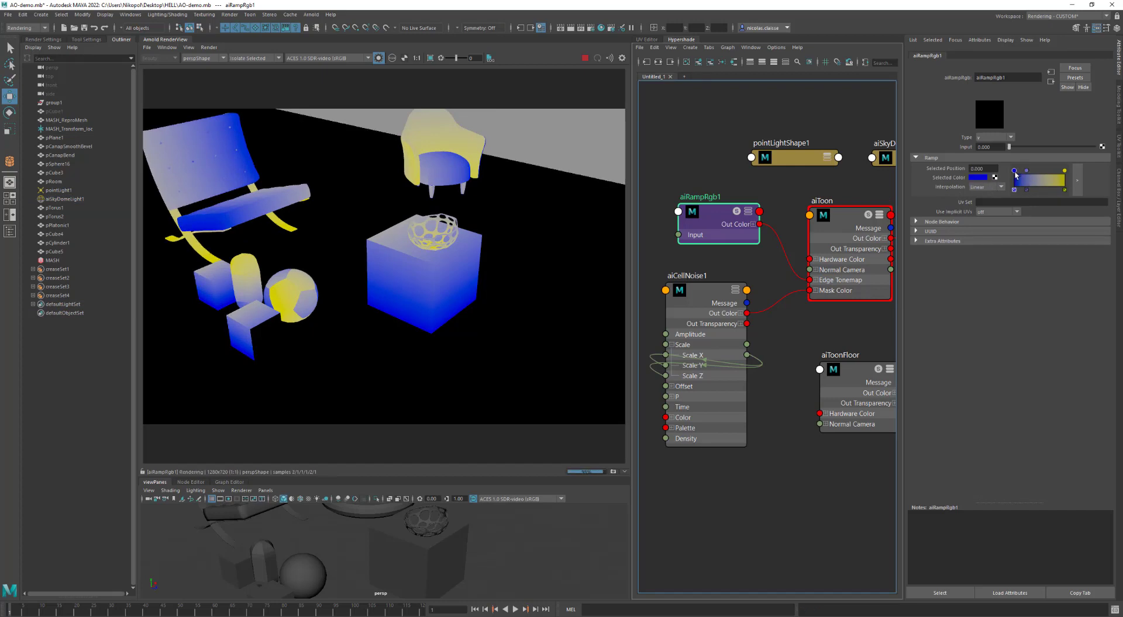
{"action": "left_click", "coordinate": [983, 189]}
{"action": "left_click", "coordinate": [985, 192]}
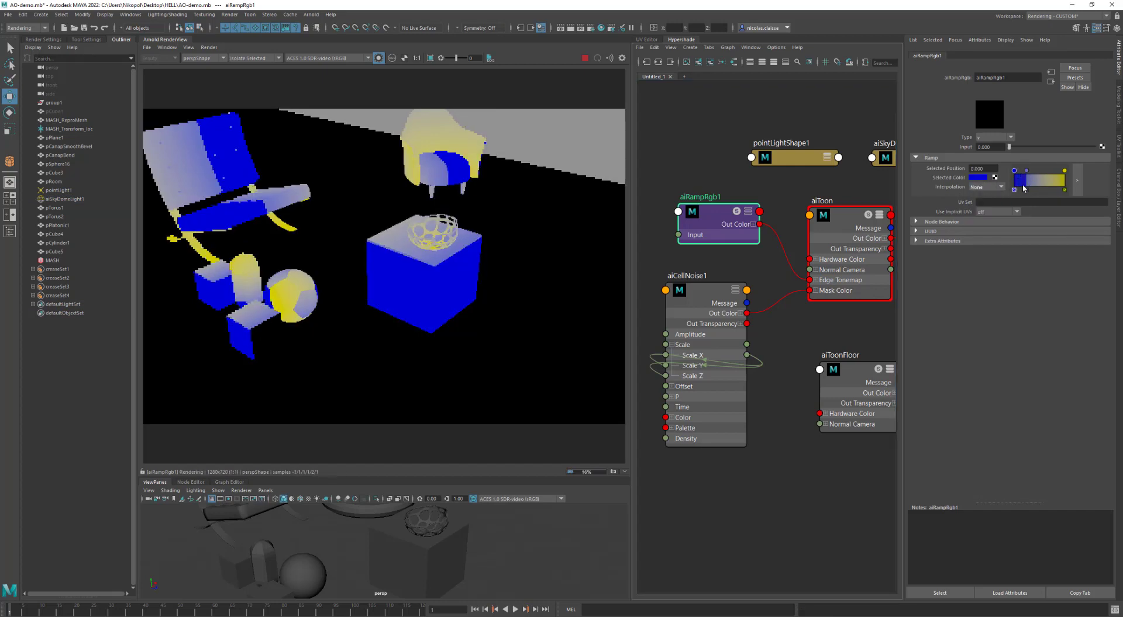
Set the middle ramp point's interpolation to None and move the yellow point to about position 0.574
{"action": "left_click", "coordinate": [1027, 172]}
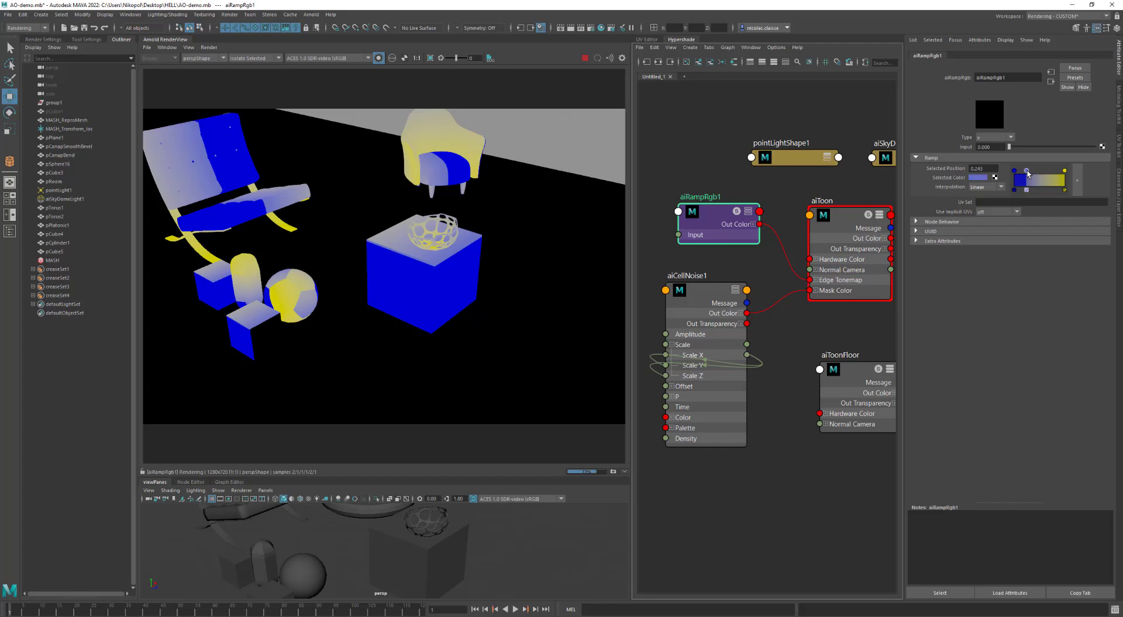
{"action": "left_click", "coordinate": [997, 188]}
{"action": "left_click", "coordinate": [985, 193]}
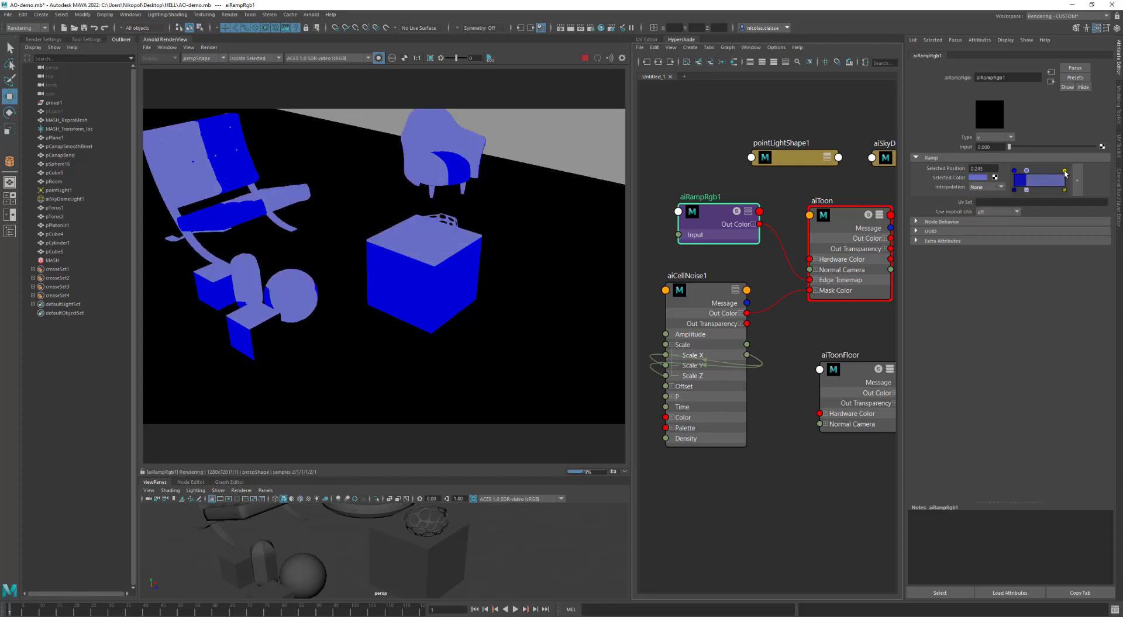
{"action": "left_click_drag", "start_coordinate": [1064, 171], "coordinate": [1043, 173]}
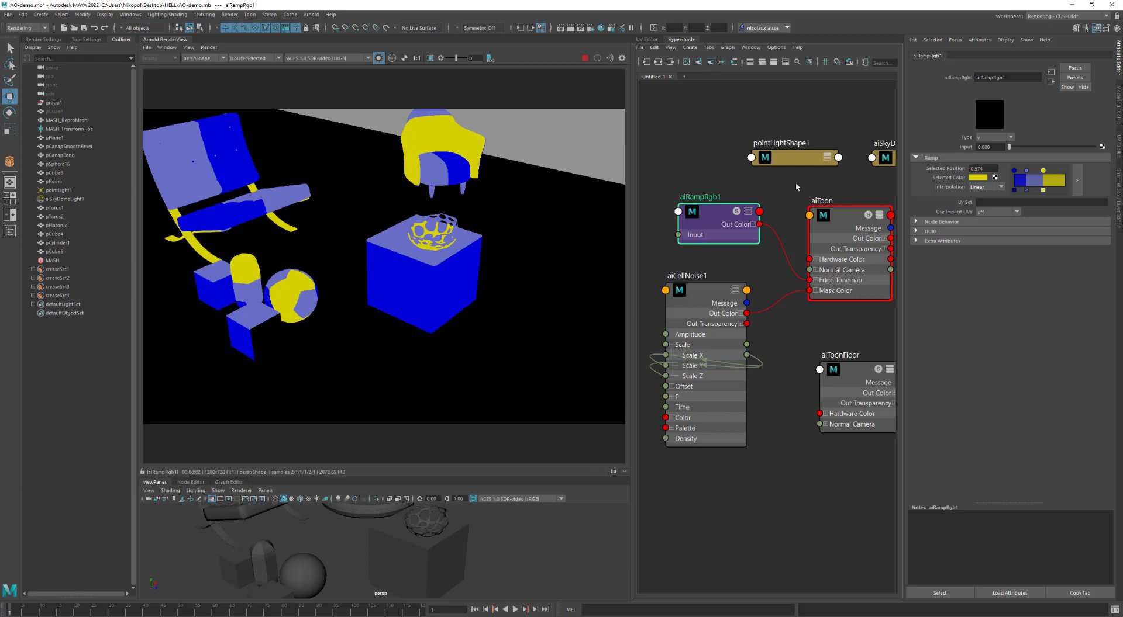
Isolate aiToon and examine the stepped edge coloring up close on the armchair
{"action": "left_click", "coordinate": [849, 219]}
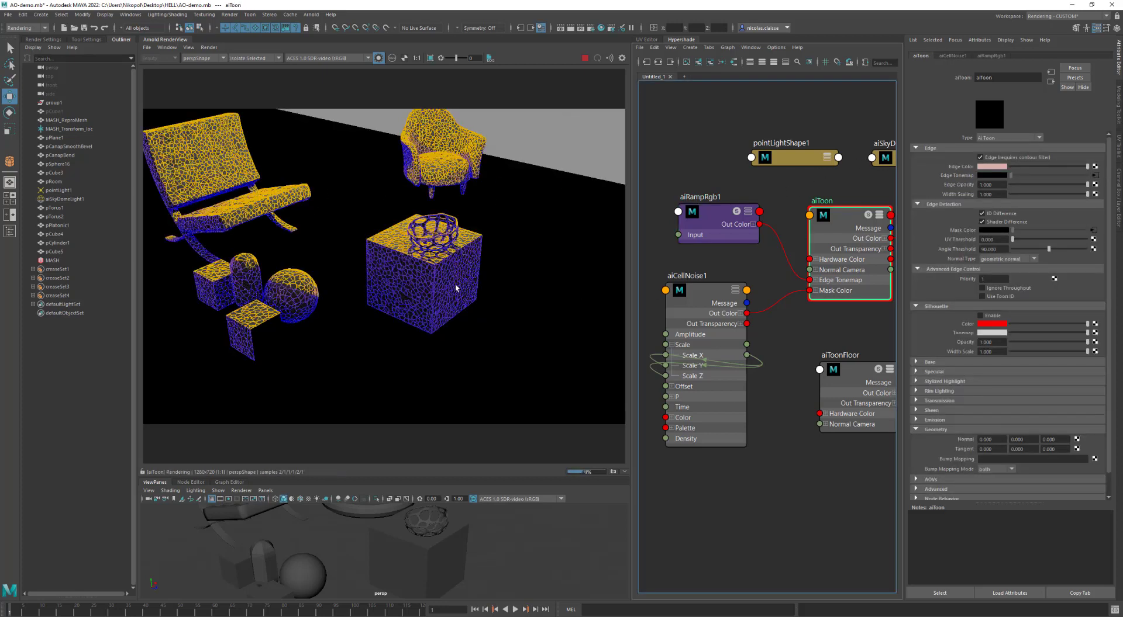
{"action": "right_click_drag", "start_coordinate": [434, 167], "coordinate": [437, 282], "text": "alt"}
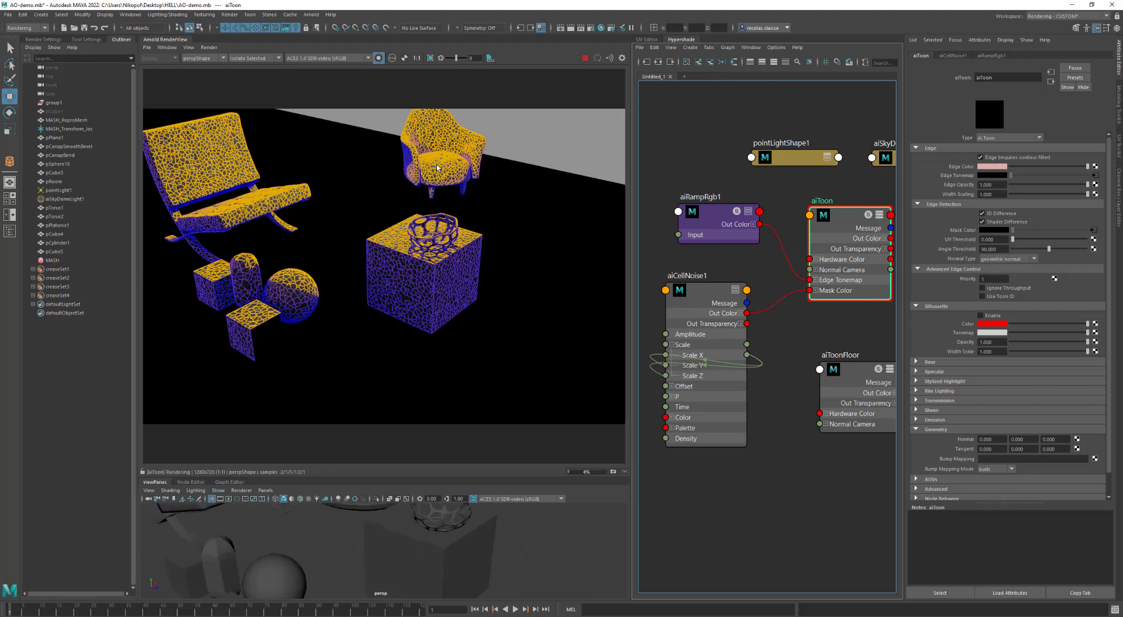
{"action": "left_click_drag", "start_coordinate": [437, 282], "coordinate": [429, 301], "text": "alt"}
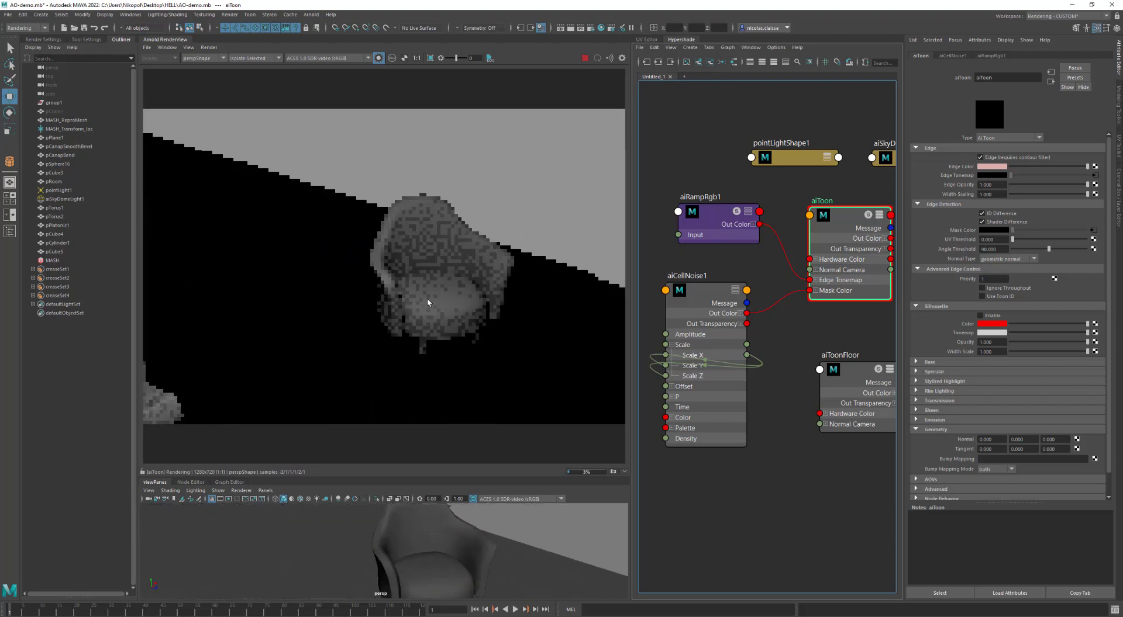
{"action": "right_click_drag", "start_coordinate": [436, 289], "coordinate": [454, 313], "text": "alt"}
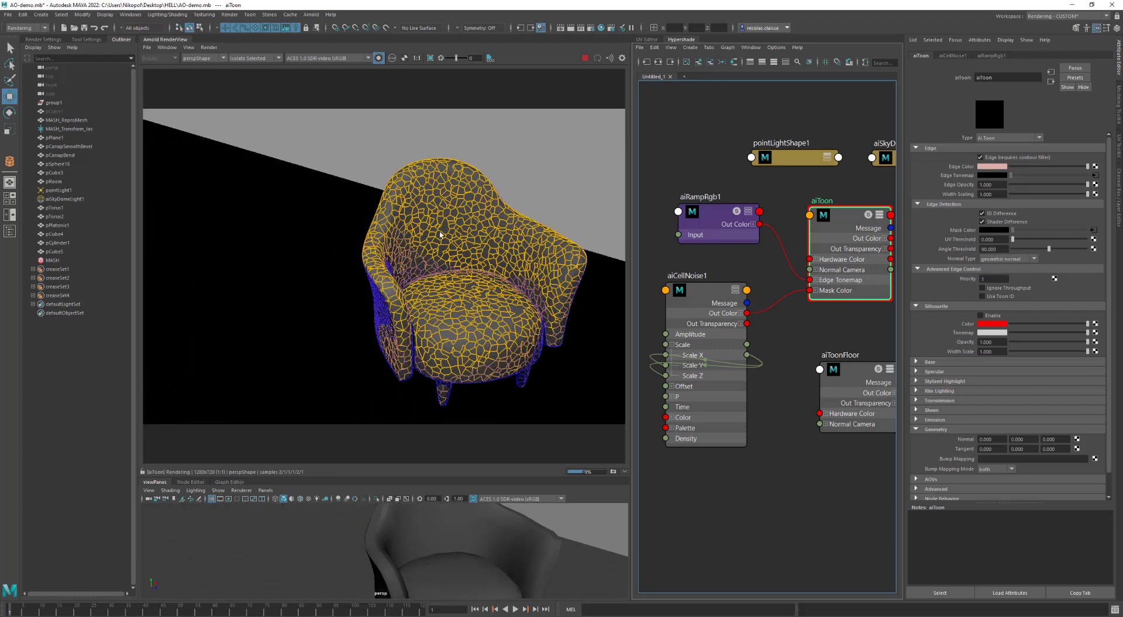
Isolate pointLight1 and aiSkyDomeLight1 in turn, raising the sky dome's intensity to about 2.025
{"action": "left_click", "coordinate": [57, 192]}
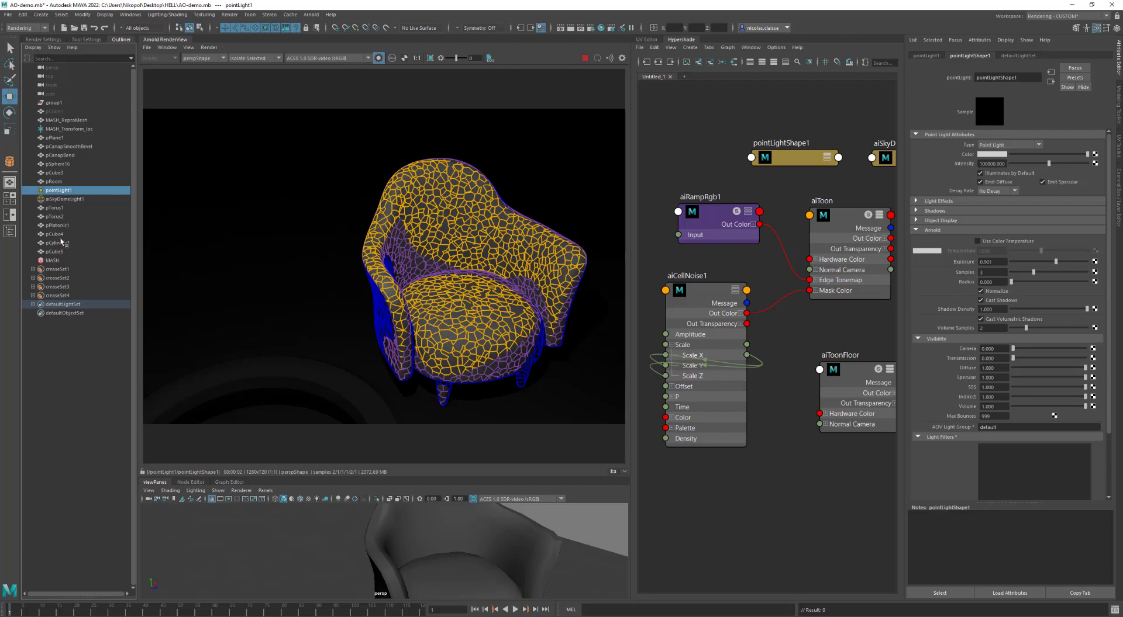
{"action": "left_click", "coordinate": [80, 201]}
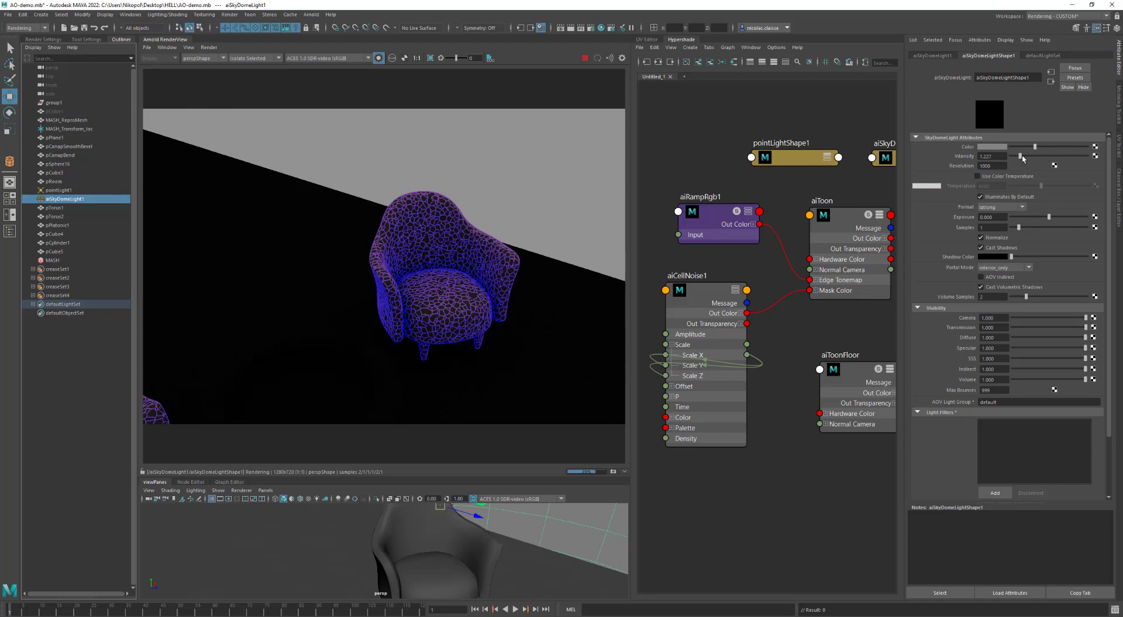
{"action": "left_click_drag", "start_coordinate": [1023, 158], "coordinate": [1029, 158]}
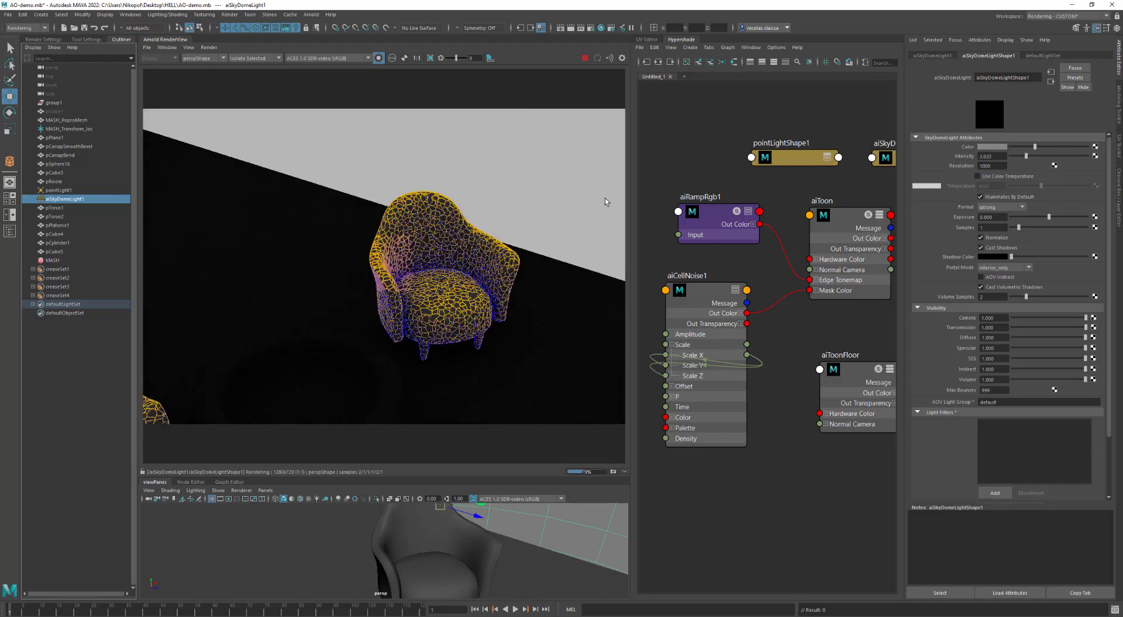
Lower aiToon's Edge Opacity to about 0.11 to fade the armchair's edges
{"action": "right_click_drag", "start_coordinate": [409, 275], "coordinate": [433, 296], "text": "alt"}
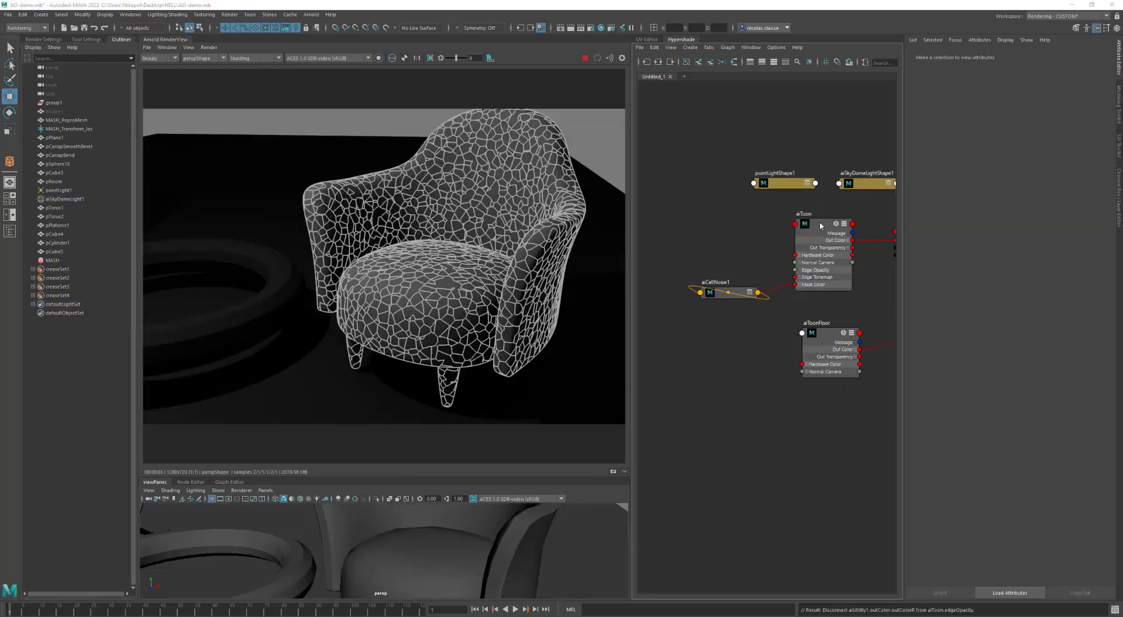
{"action": "left_click", "coordinate": [818, 224]}
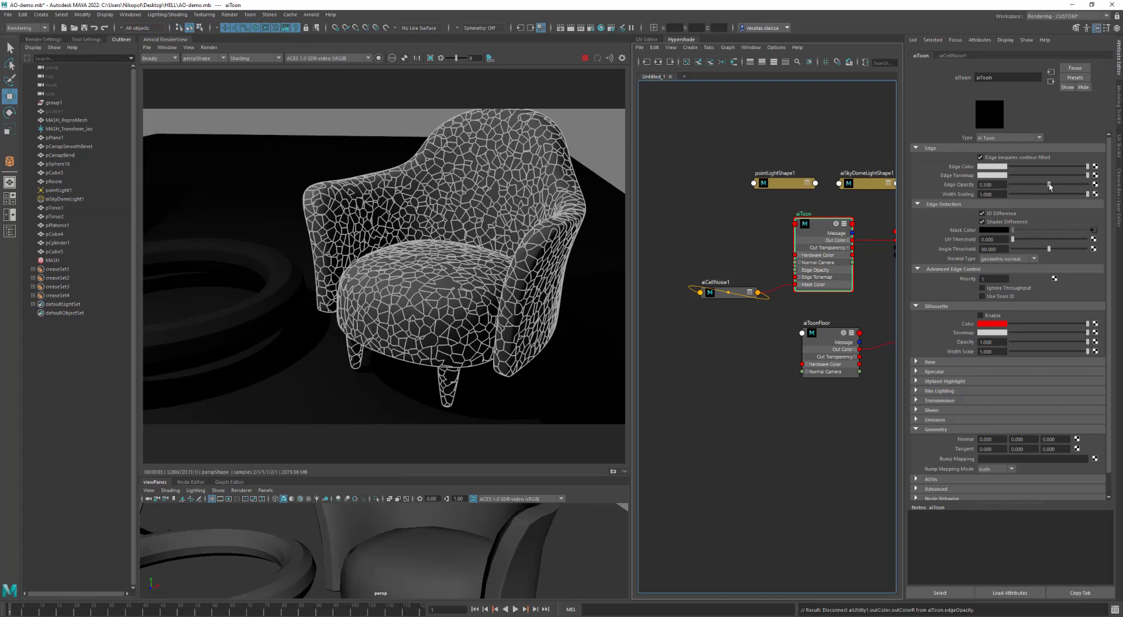
{"action": "left_click_drag", "start_coordinate": [1049, 186], "coordinate": [1019, 185]}
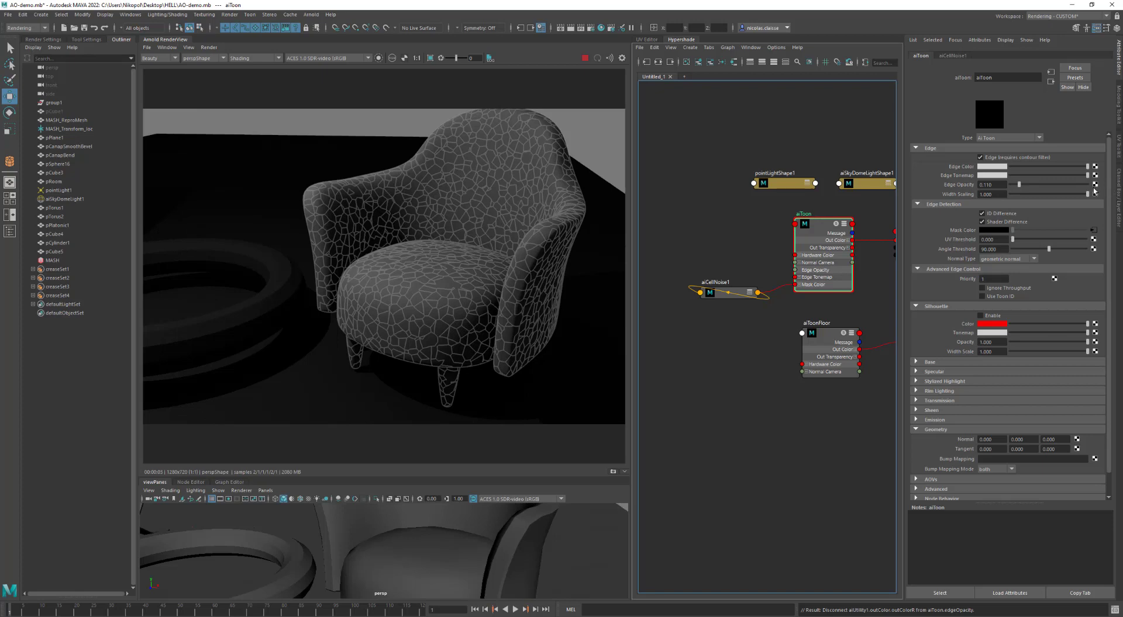
Create an aiFacingRatio node beside aiToon and connect it to aiToon's Edge Opacity
{"action": "left_click", "coordinate": [741, 228]}
{"action": "key", "text": "Tab"}
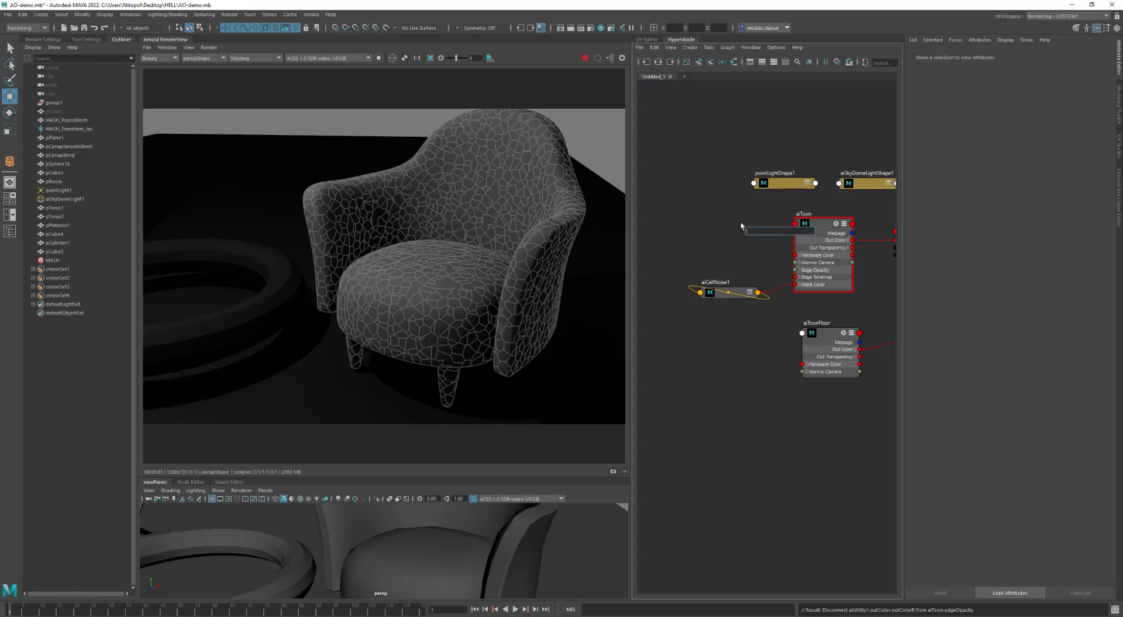
{"action": "type", "text": "ai"}
{"action": "left_click", "coordinate": [763, 238]}
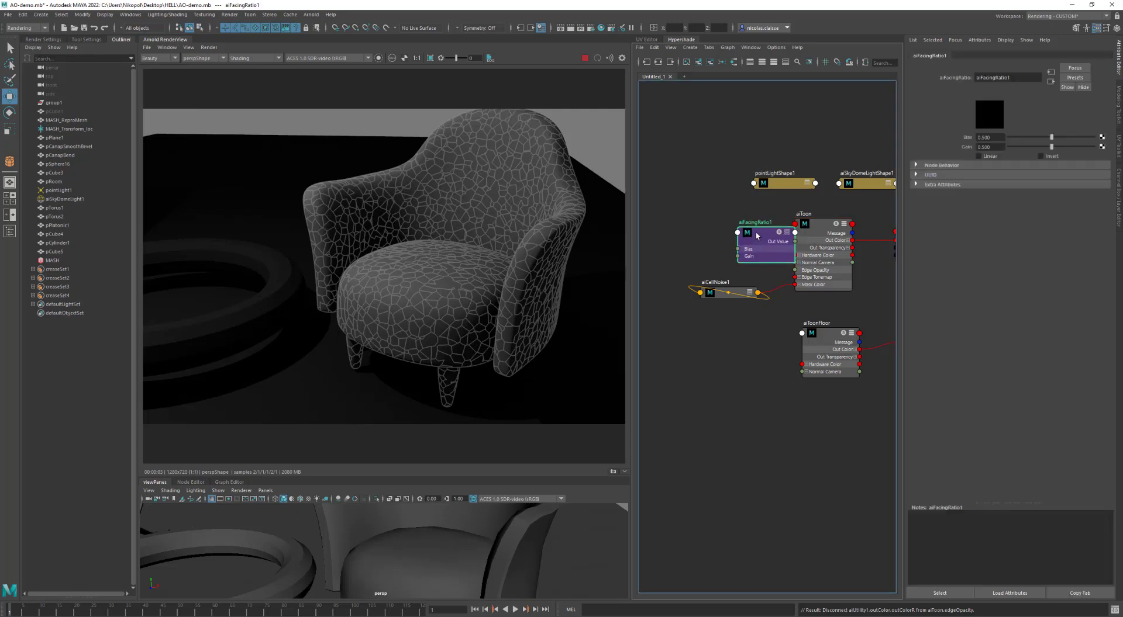
{"action": "left_click_drag", "start_coordinate": [763, 238], "coordinate": [734, 225]}
{"action": "left_click", "coordinate": [824, 226]}
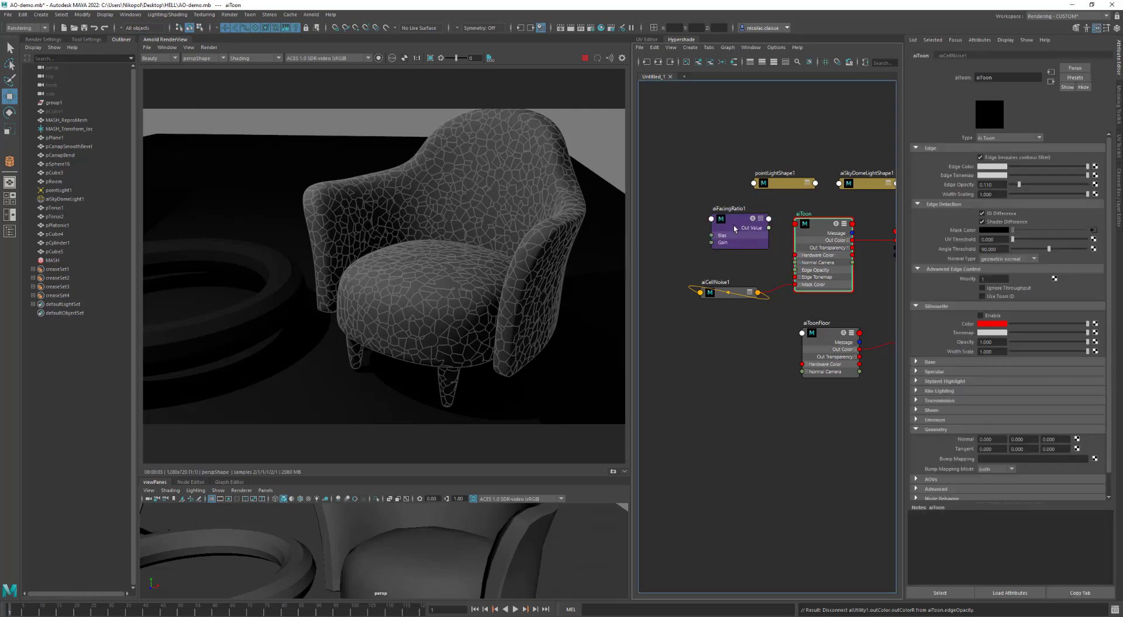
{"action": "middle_click_drag", "start_coordinate": [738, 230], "coordinate": [992, 184]}
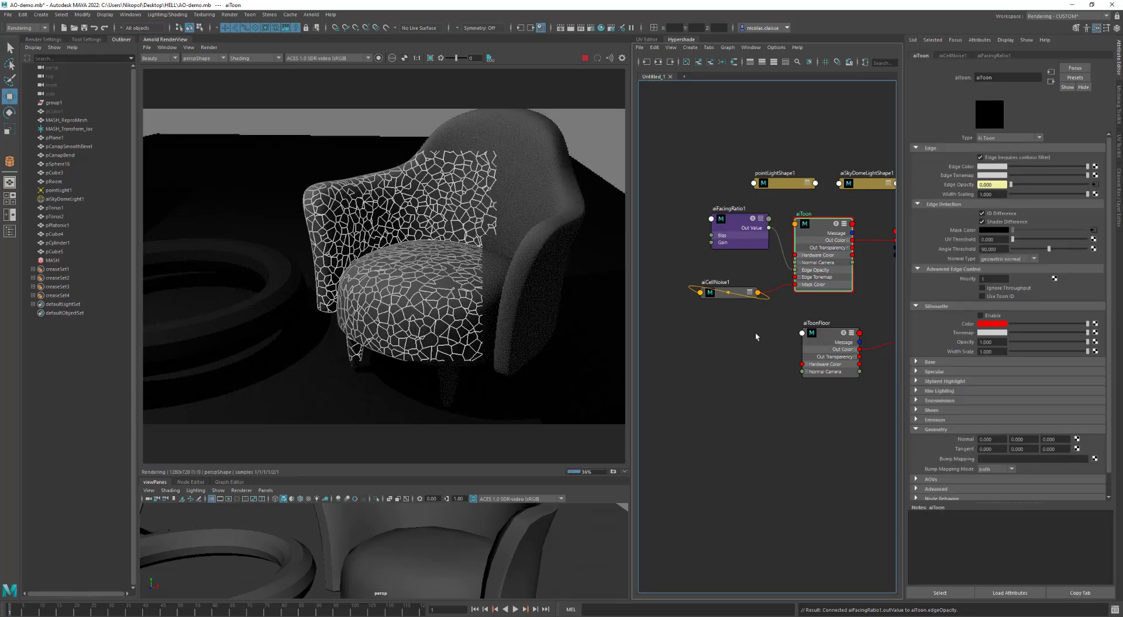
Isolate aiFacingRatio1, set its bias to about 0.135 and gain to about 0.337, and check aiToon's edges
{"action": "left_click", "coordinate": [734, 233]}
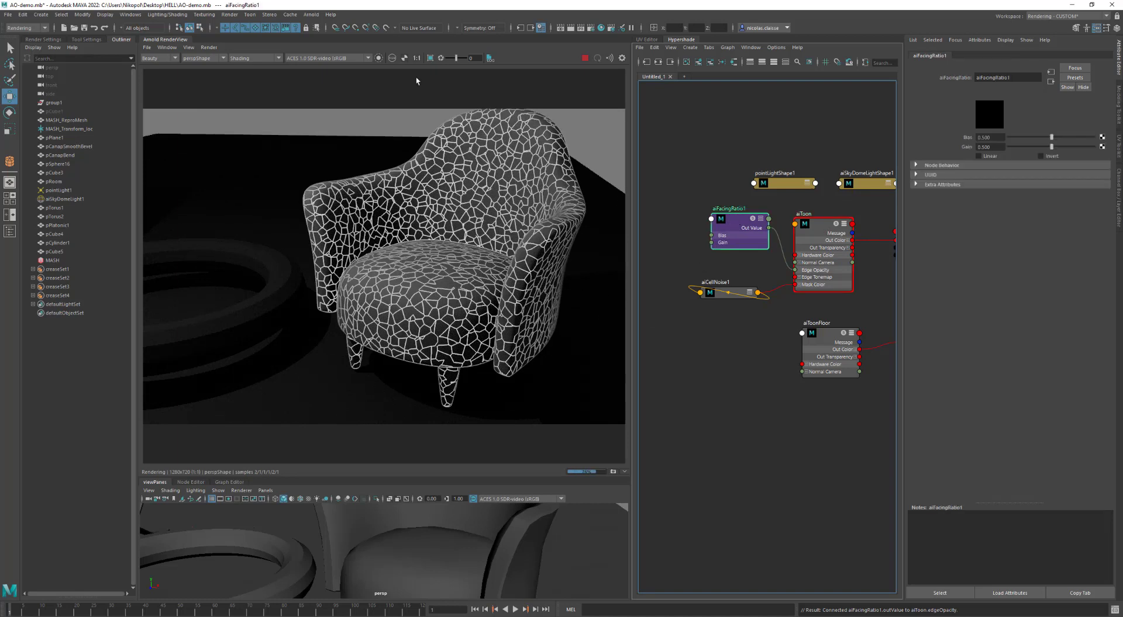
{"action": "left_click", "coordinate": [377, 59]}
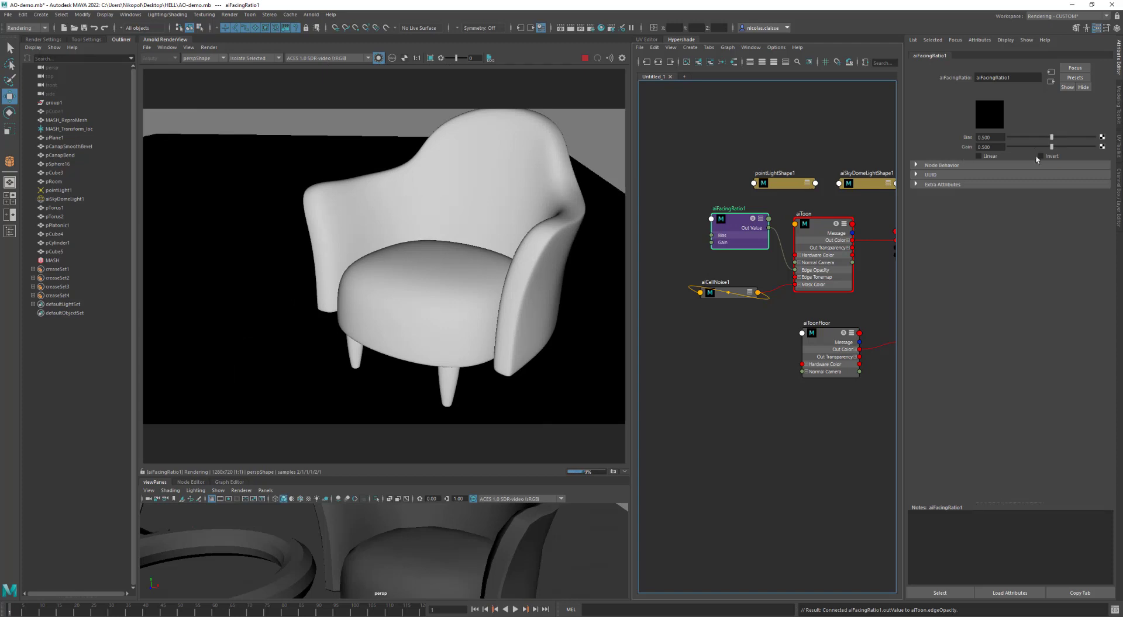
{"action": "mouse_move", "coordinate": [1045, 139]}
{"action": "left_mouse_down"}
{"action": "mouse_move", "coordinate": [1020, 140]}
{"action": "mouse_move", "coordinate": [1059, 148]}
{"action": "mouse_move", "coordinate": [1037, 147]}
{"action": "left_mouse_up"}
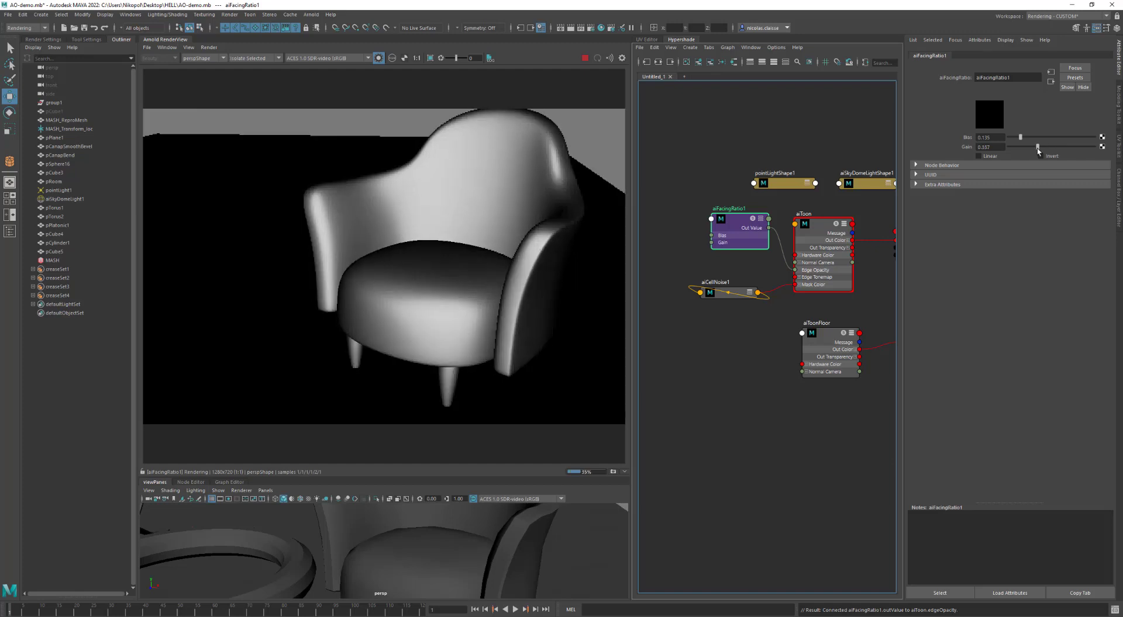
{"action": "left_click", "coordinate": [825, 225]}
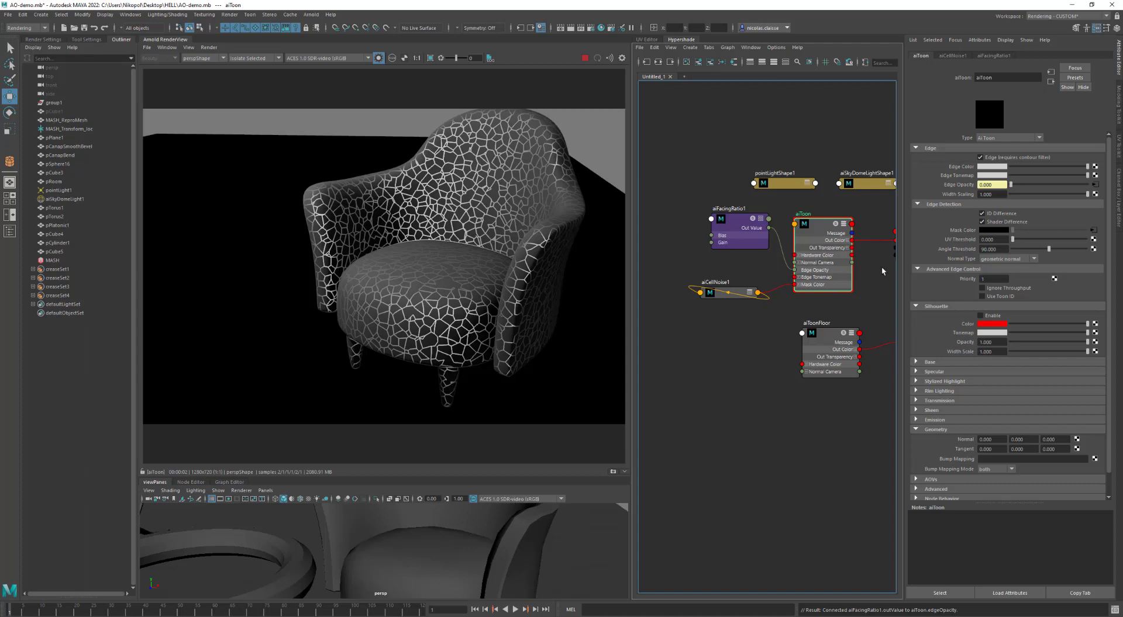
Invert aiFacingRatio1 and, in the full shaded render, set its bias to about 0.617 and gain to about 0.710
{"action": "left_click", "coordinate": [739, 219]}
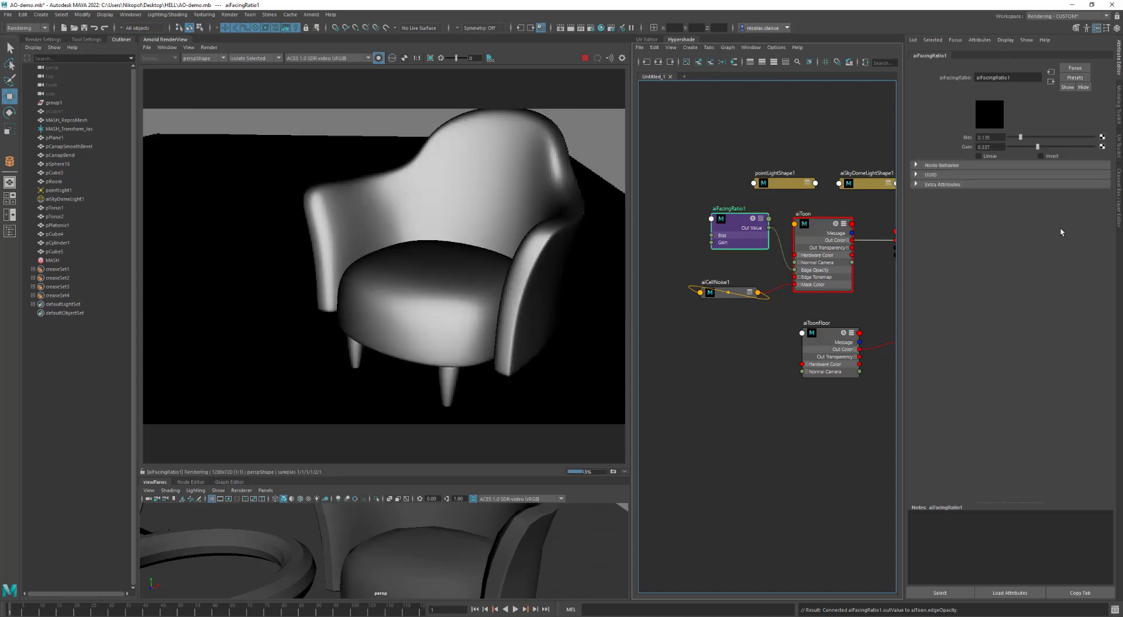
{"action": "left_click", "coordinate": [1049, 157]}
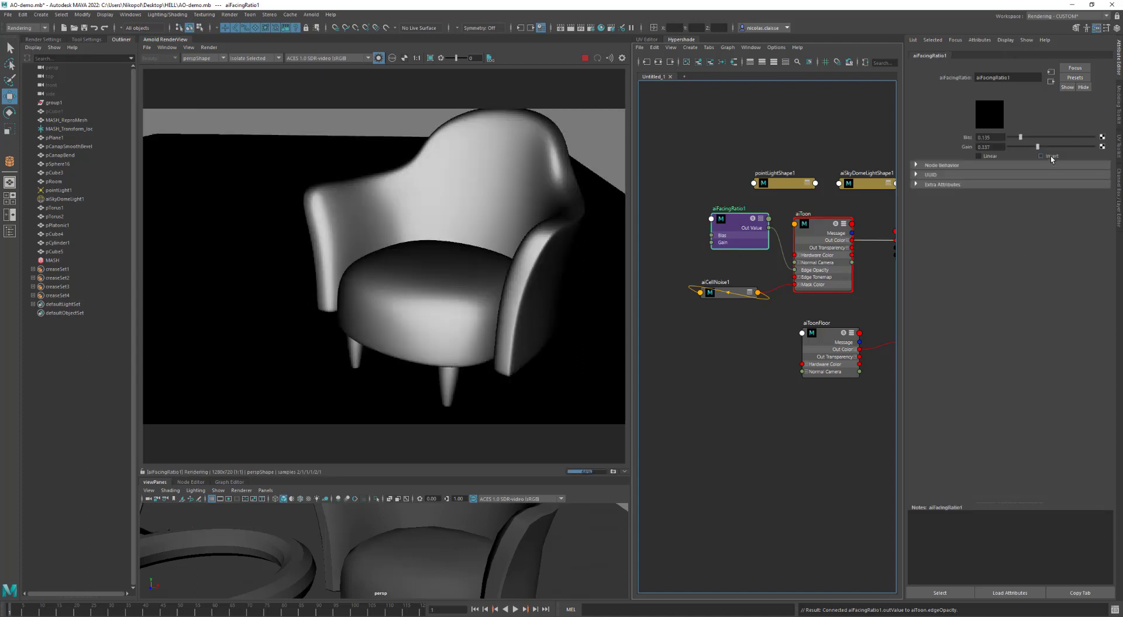
{"action": "left_click", "coordinate": [378, 58]}
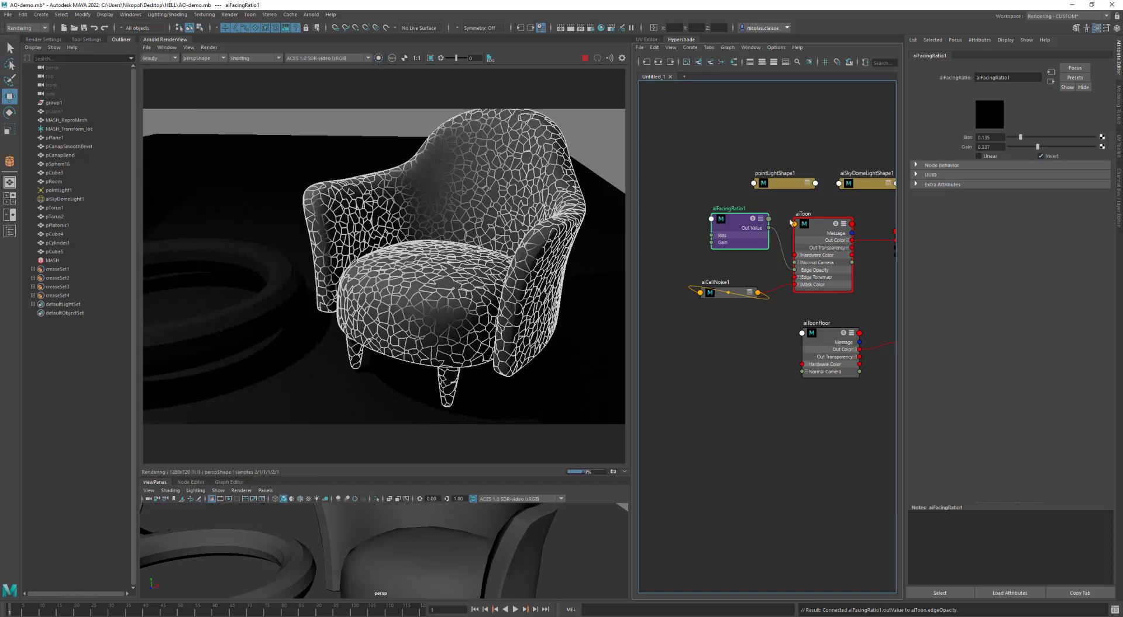
{"action": "left_click_drag", "start_coordinate": [1037, 147], "coordinate": [1061, 137]}
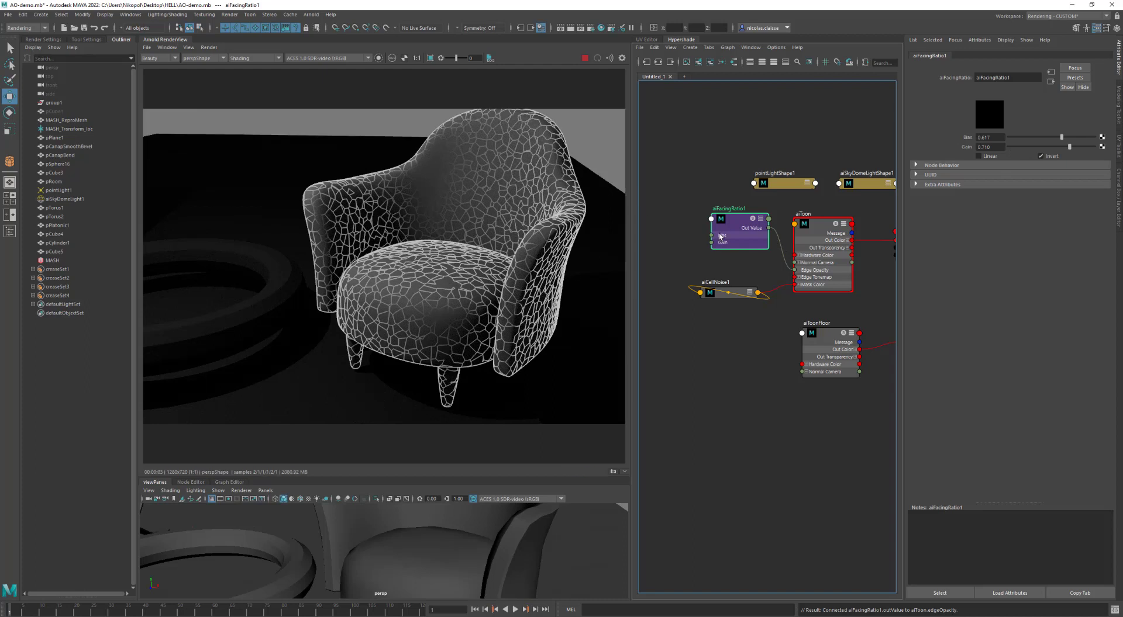
Delete aiFacingRatio1 and create an aiUtility node in its place
{"action": "key", "text": "Delete"}
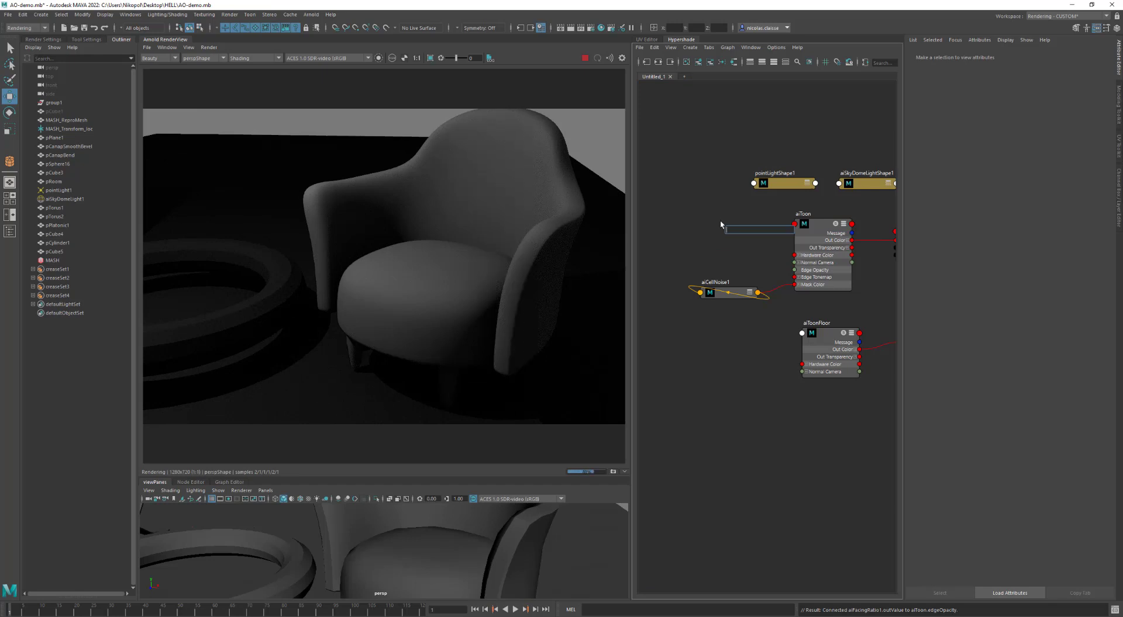
{"action": "type", "text": "ut"}
{"action": "key", "text": "Return"}
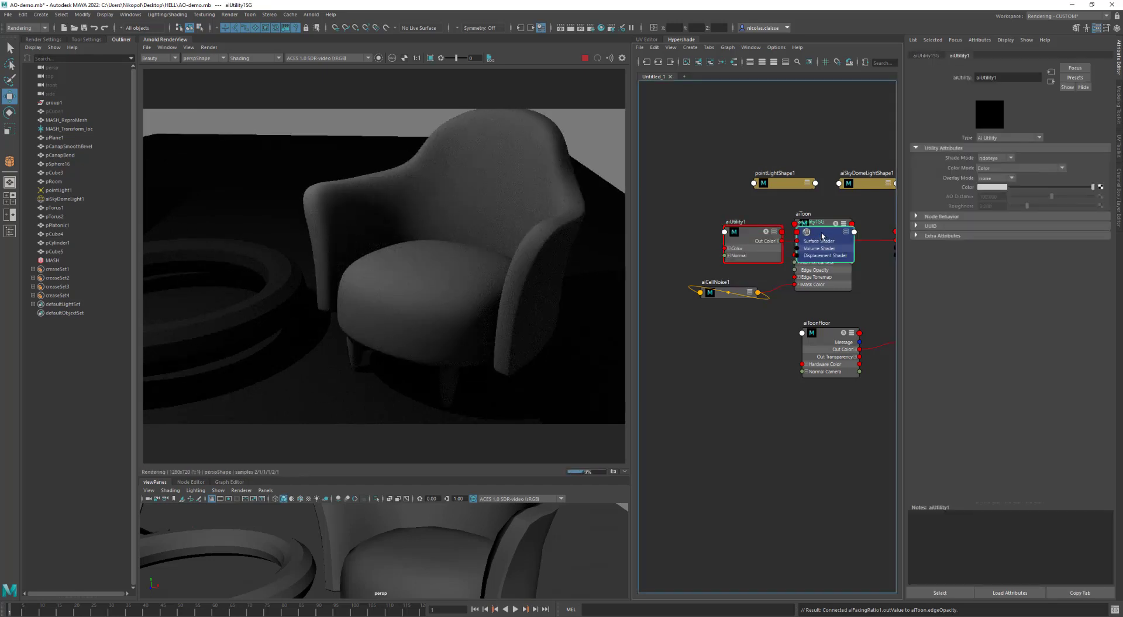
Delete the aiUtility node's shading group and connect aiUtility1's Out Color R to aiToon's Edge Opacity
{"action": "left_click", "coordinate": [822, 235]}
{"action": "key", "text": "Delete"}
{"action": "left_click_drag", "start_coordinate": [751, 233], "coordinate": [794, 270]}
{"action": "left_click", "coordinate": [754, 231]}
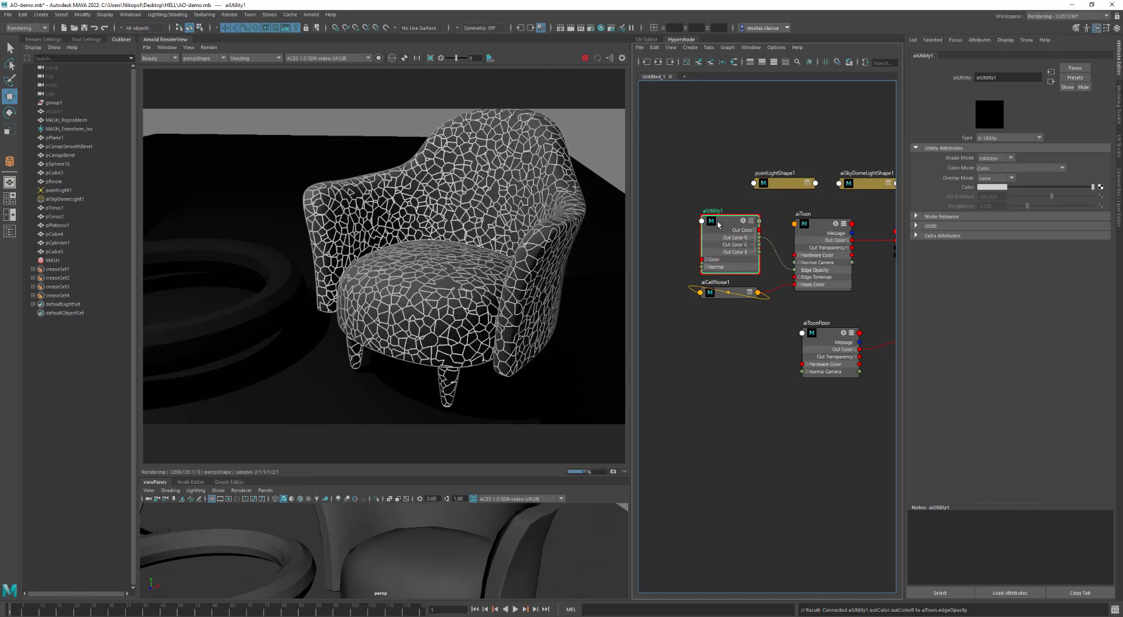
Set aiUtility1's shade mode to lambert and darken its color to a light grey
{"action": "left_click", "coordinate": [997, 159]}
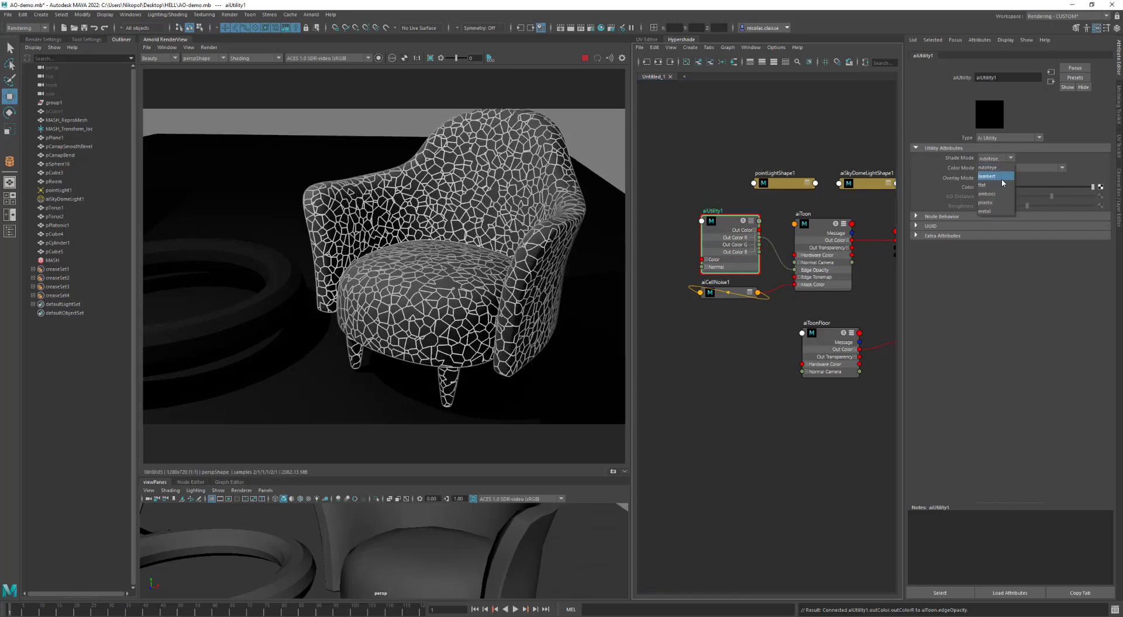
{"action": "left_click", "coordinate": [987, 176]}
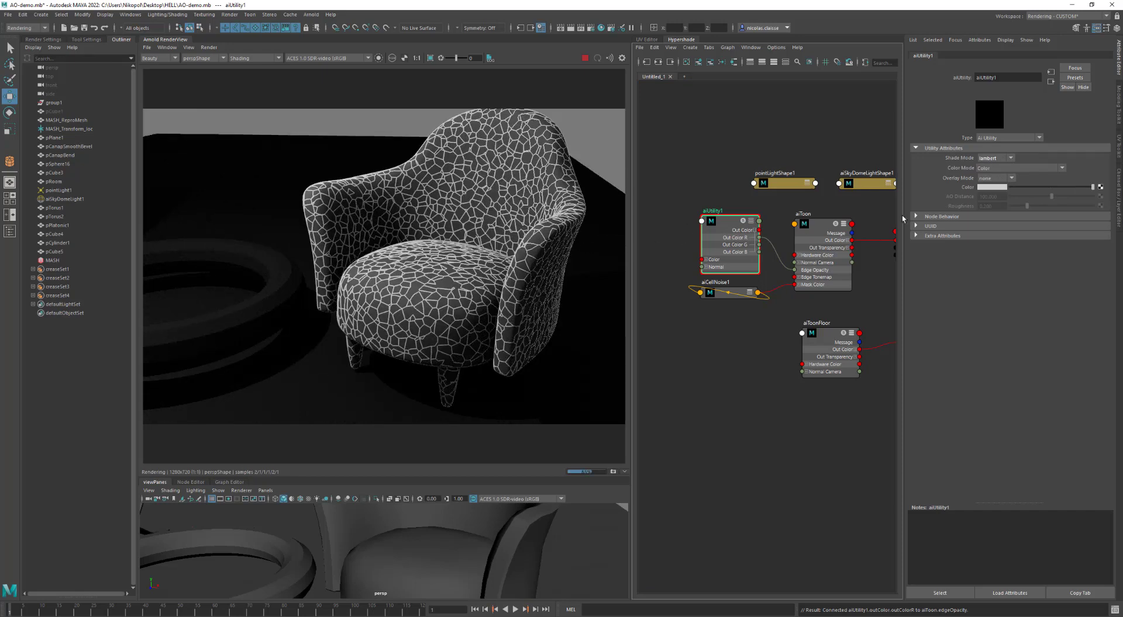
{"action": "left_click_drag", "start_coordinate": [1092, 188], "coordinate": [1059, 188]}
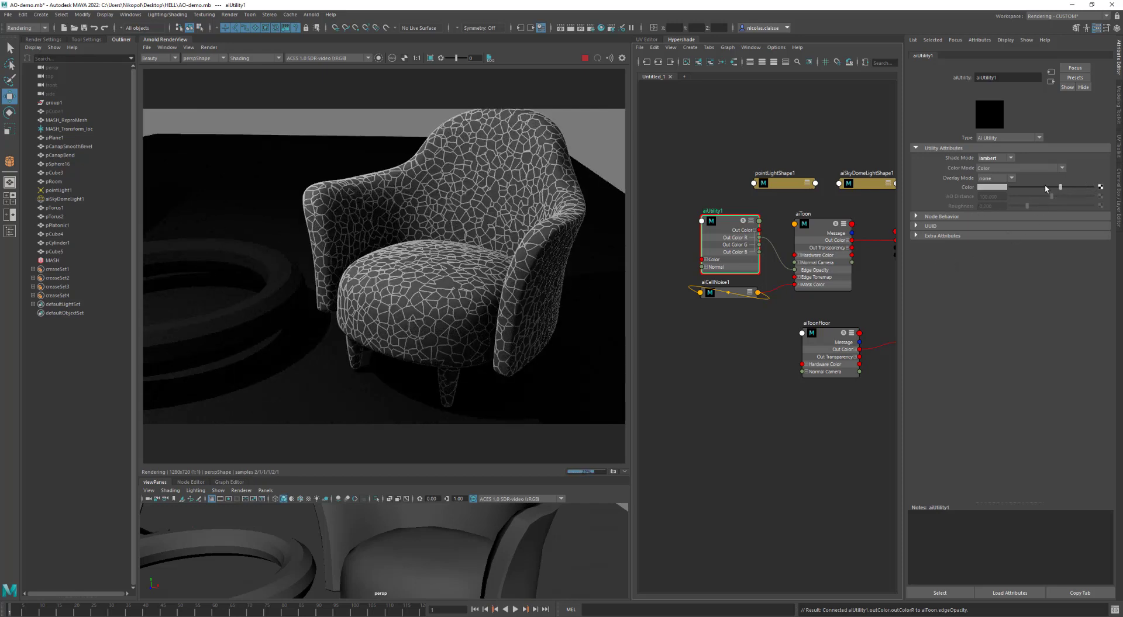
Darken aiUtility1's color further to a mid grey
{"action": "left_click", "coordinate": [1034, 187]}
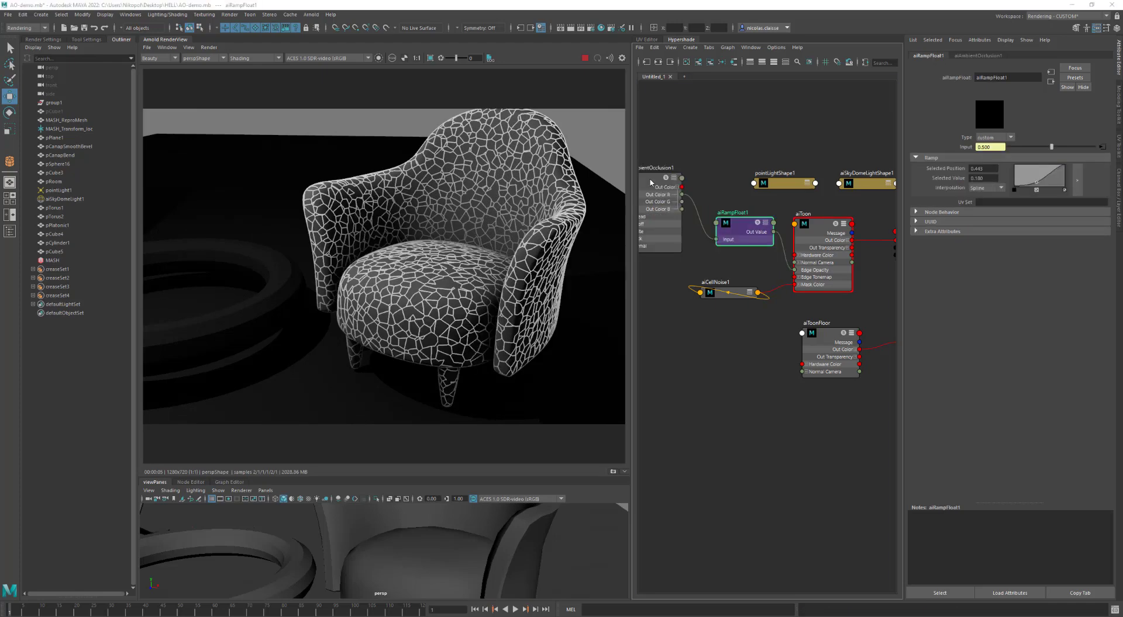
Isolate the selected shader in the render to inspect aiAmbientOcclusion1, aiRampFloat1 and aiToon
{"action": "left_click", "coordinate": [651, 182]}
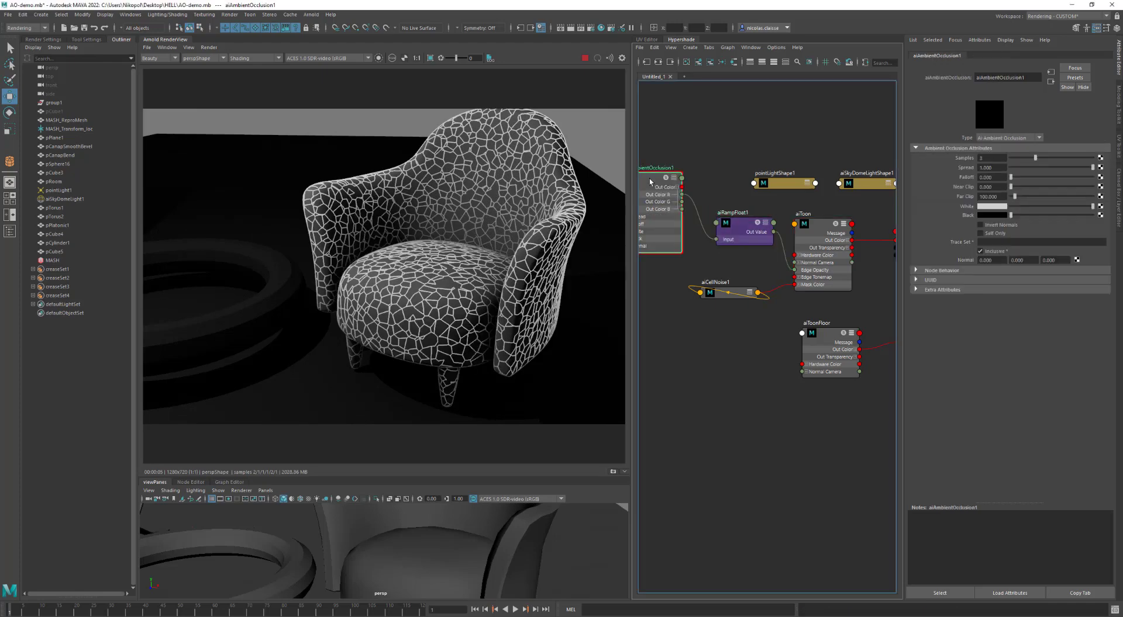
{"action": "left_click", "coordinate": [379, 58]}
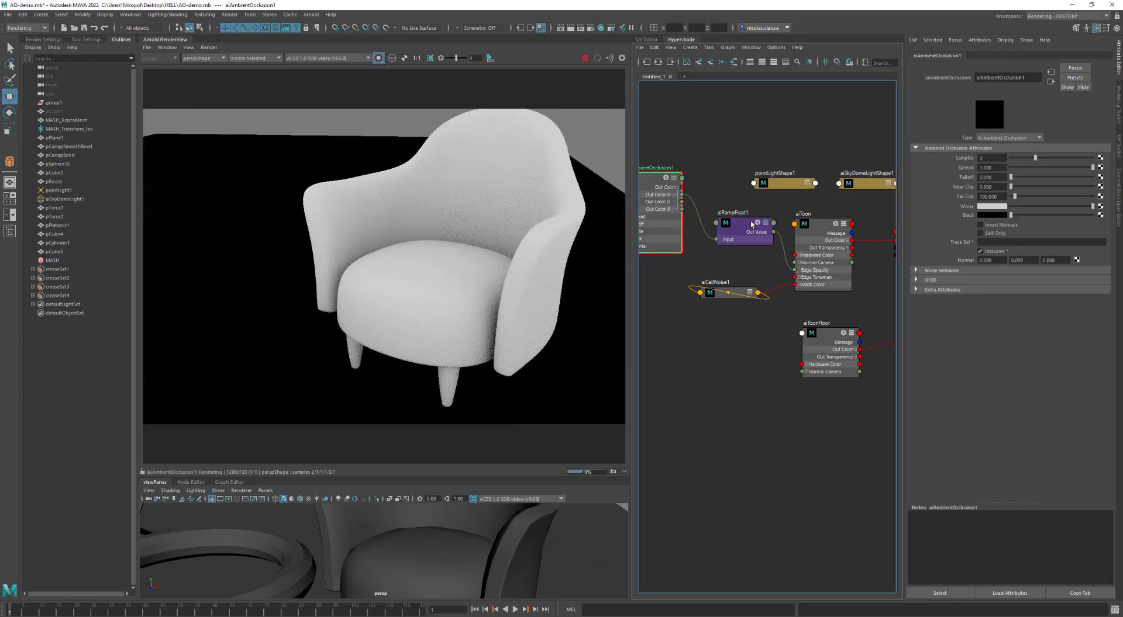
{"action": "left_click", "coordinate": [743, 230]}
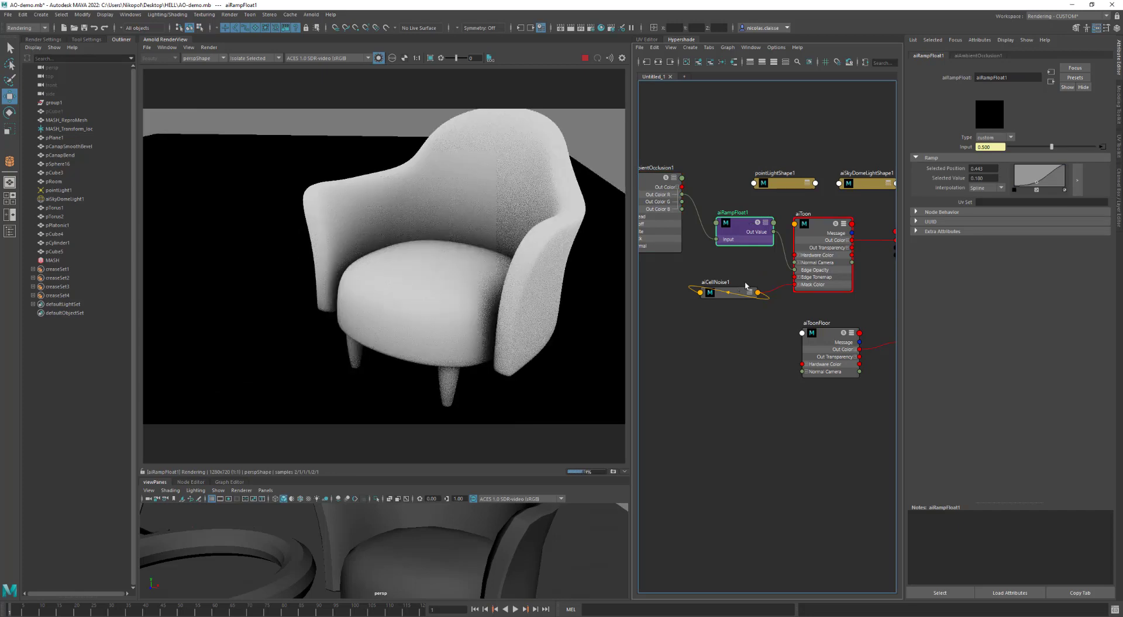
{"action": "left_click", "coordinate": [802, 231]}
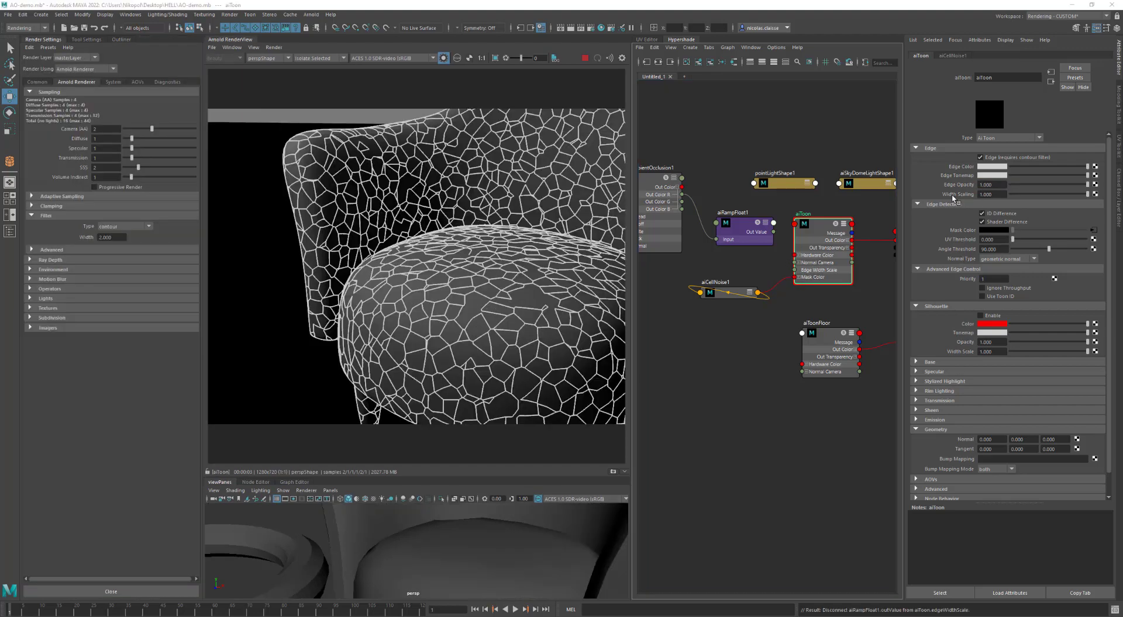
Raise the contour filter's width to 5 and lower aiToon's Width Scaling to about 0.179
{"action": "left_click", "coordinate": [116, 237]}
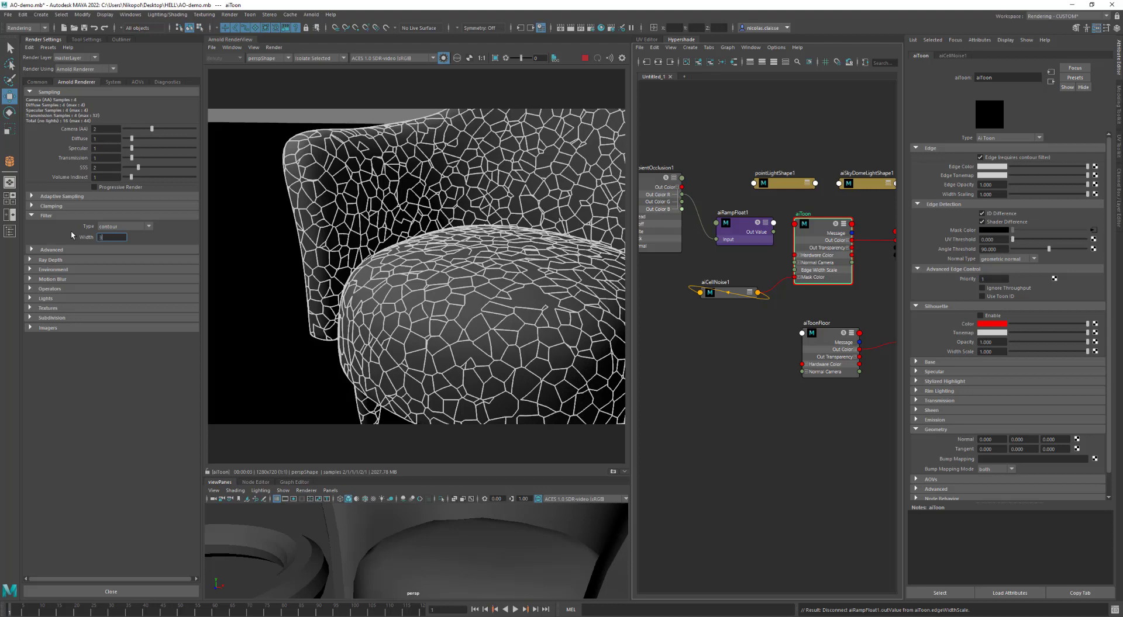
{"action": "key", "text": "Return"}
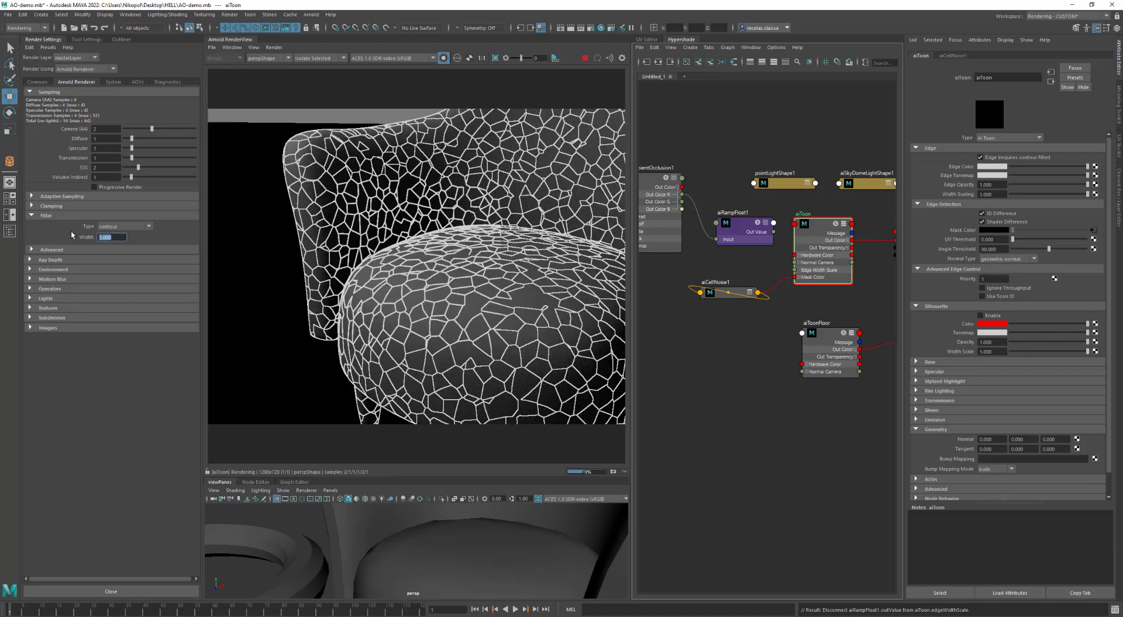
{"action": "type", "text": "5"}
{"action": "key", "text": "Return"}
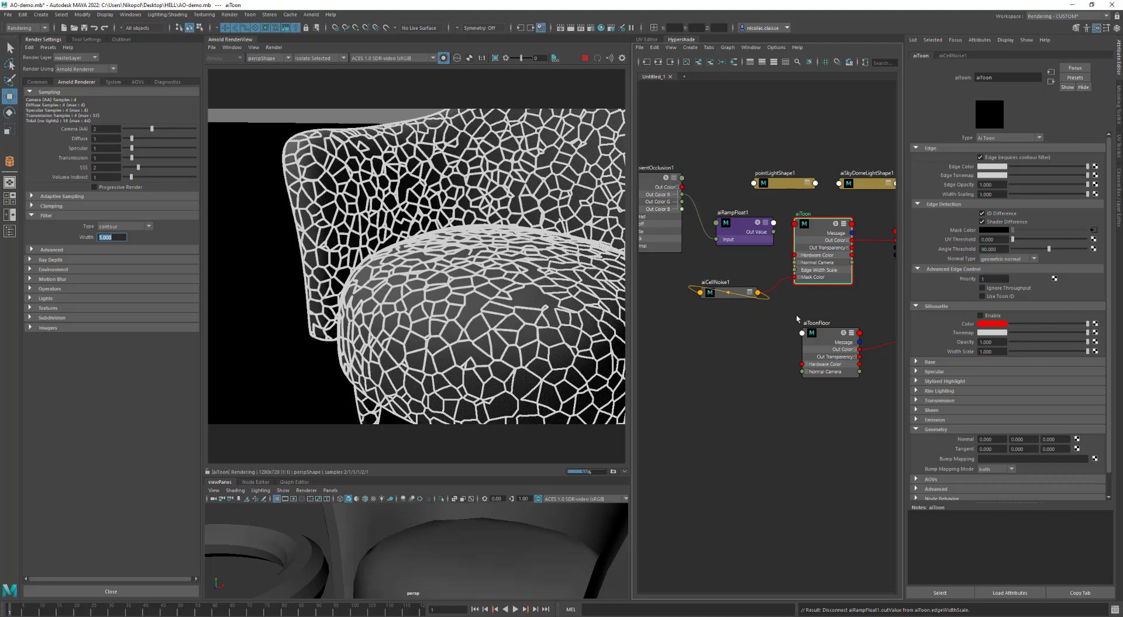
{"action": "left_click_drag", "start_coordinate": [1086, 195], "coordinate": [1036, 195]}
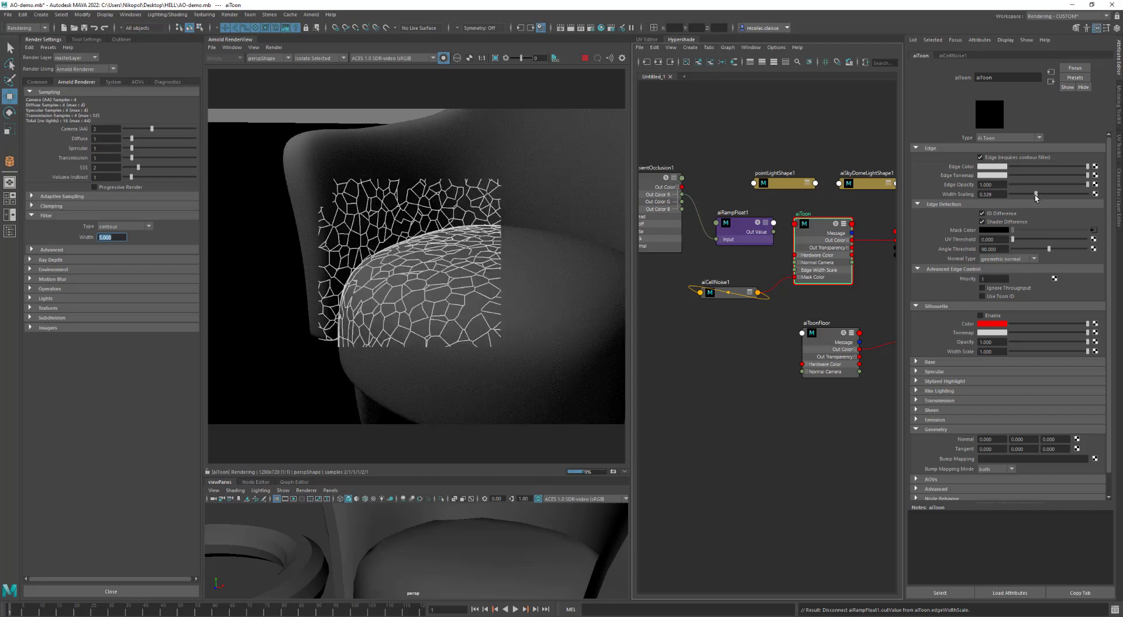
{"action": "left_click", "coordinate": [1024, 195]}
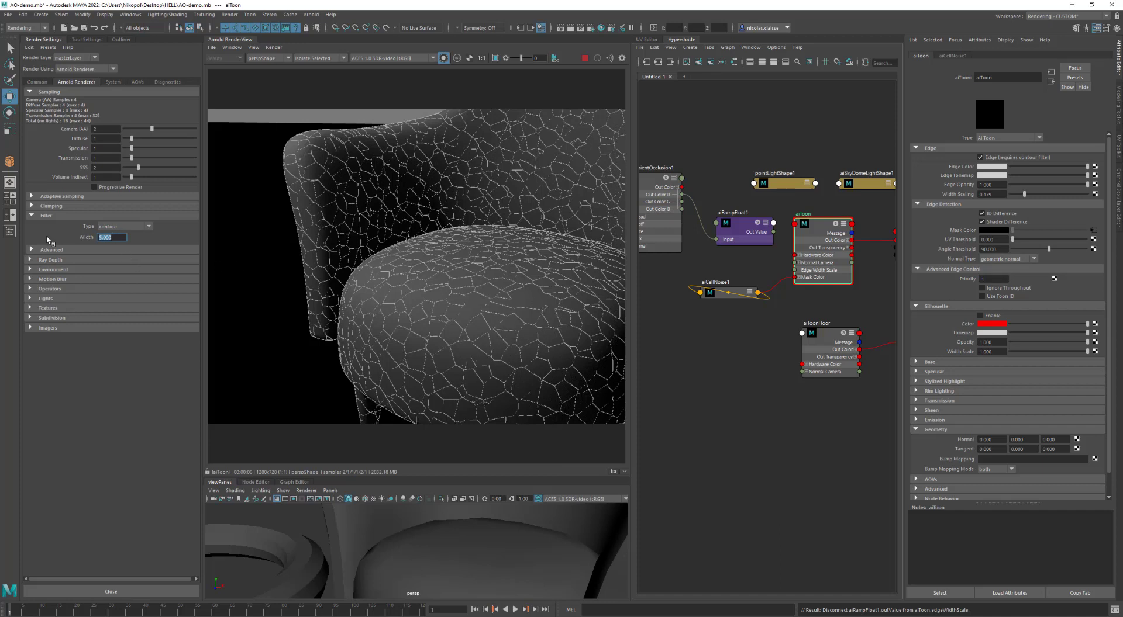
Reduce the contour filter's width to 1 and raise aiToon's Width Scaling to 1.000
{"action": "type", "text": "1"}
{"action": "key", "text": "Return"}
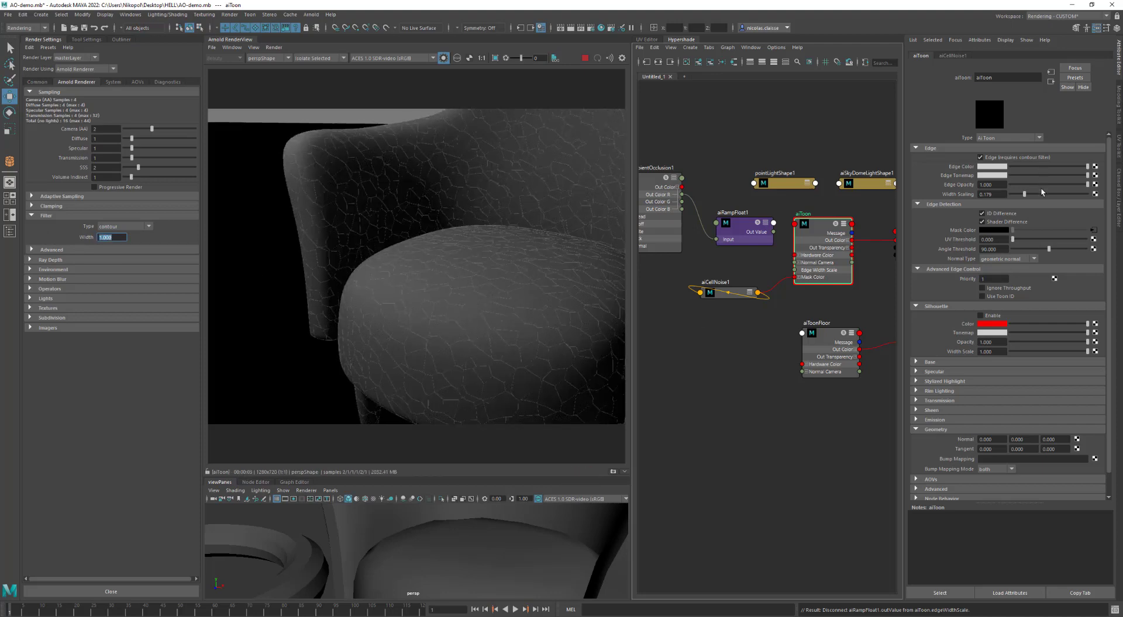
{"action": "left_click_drag", "start_coordinate": [1051, 195], "coordinate": [1088, 195]}
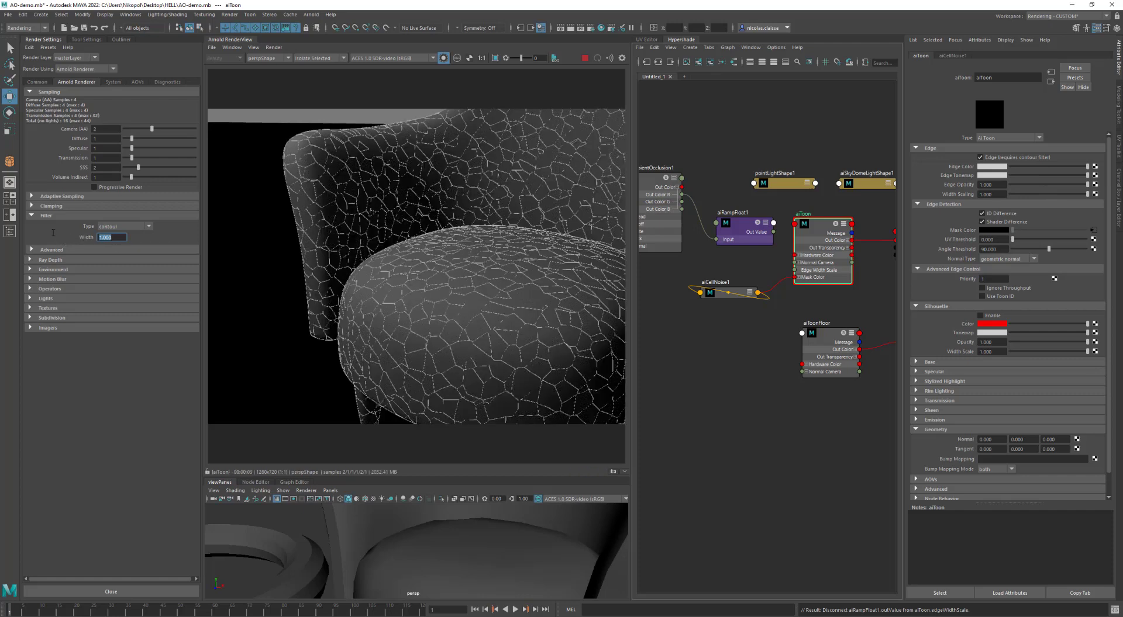
Set the contour filter's width to 2 and aiToon's Width Scaling to about 0.647
{"action": "type", "text": "2"}
{"action": "key", "text": "Return"}
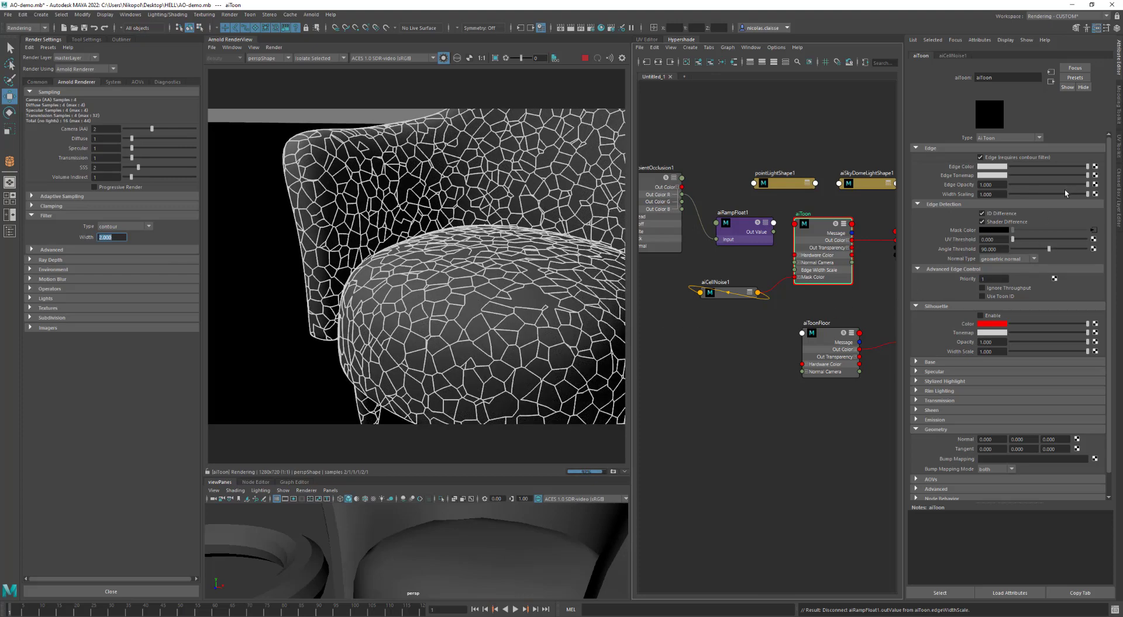
{"action": "left_click_drag", "start_coordinate": [1064, 190], "coordinate": [1060, 194]}
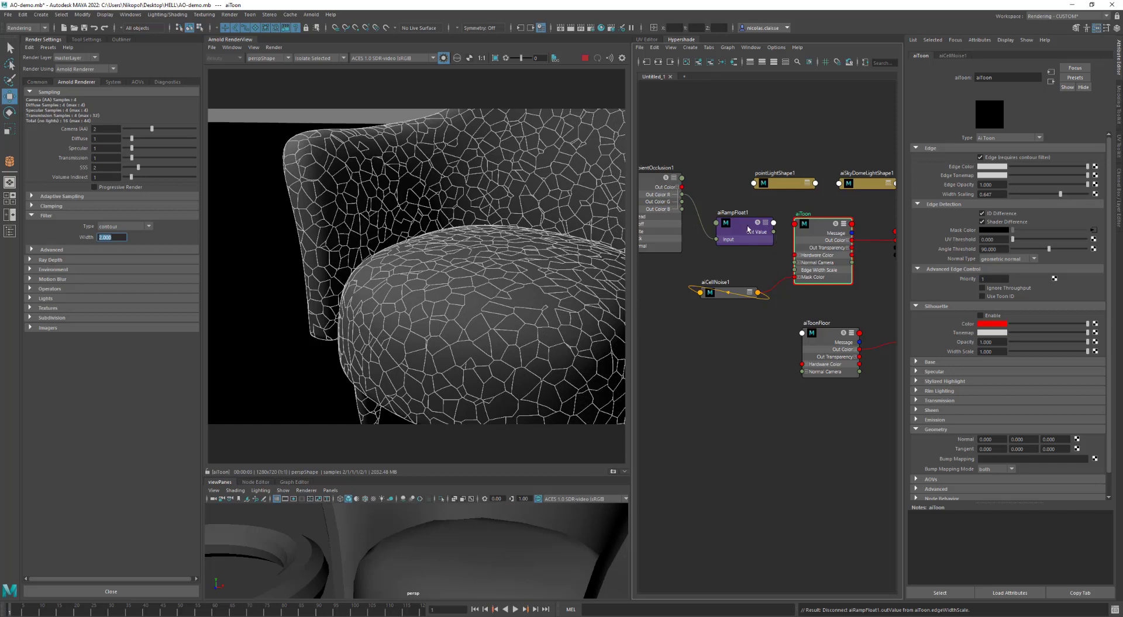
Drive aiToon's Edge Width Scale with aiRampFloat1's Out Value, and check raised start and middle ramp points in the full shaded render
{"action": "left_click_drag", "start_coordinate": [782, 224], "coordinate": [795, 271]}
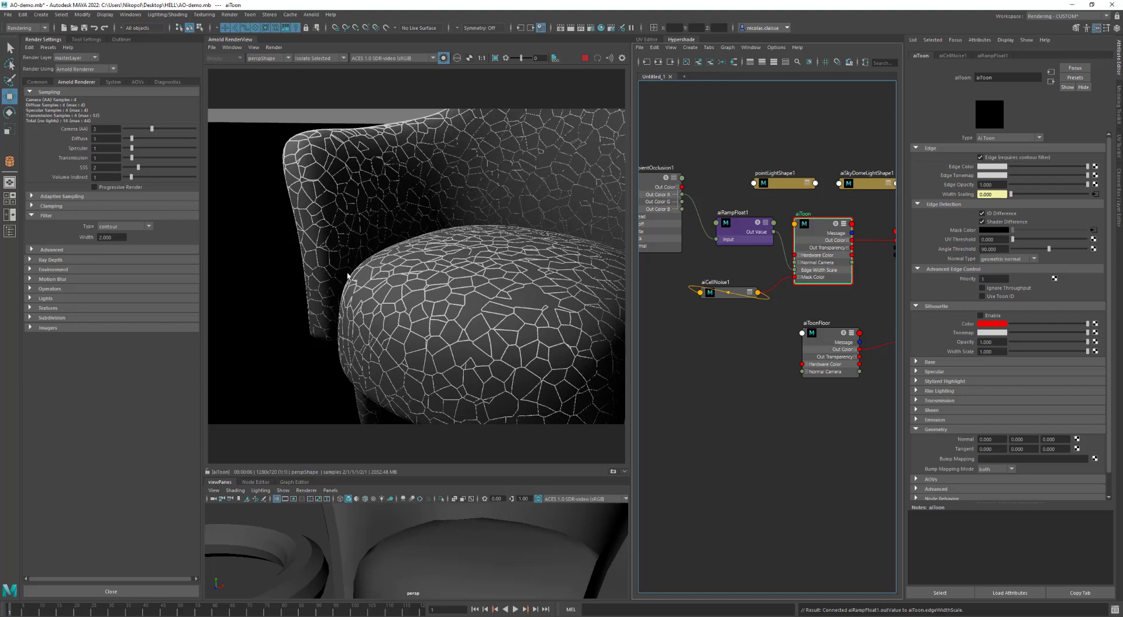
{"action": "left_click", "coordinate": [724, 228]}
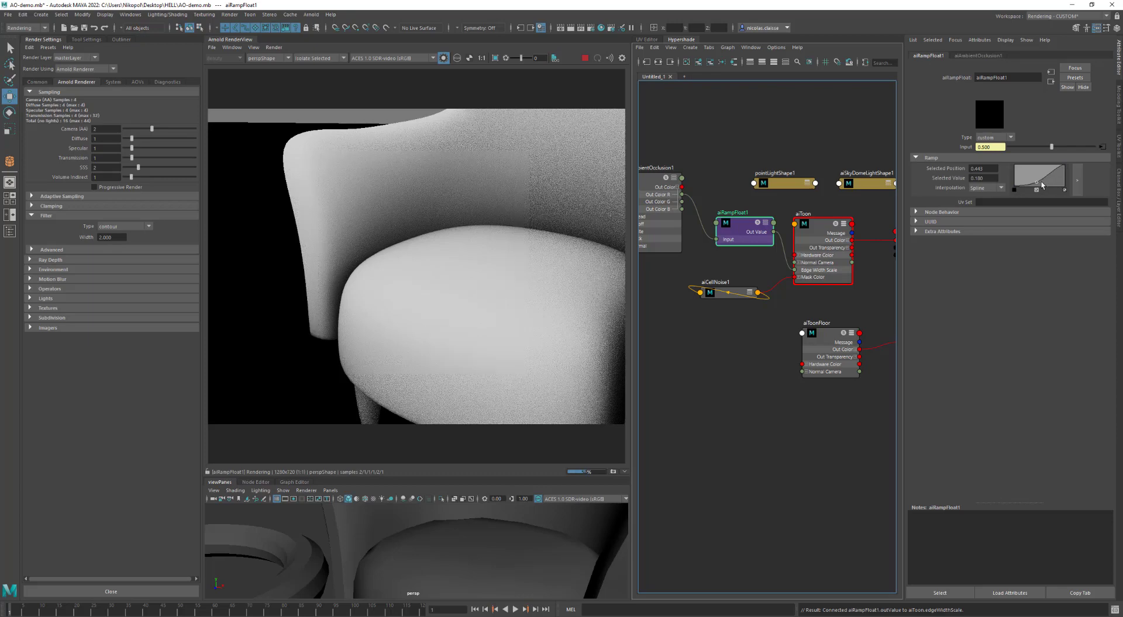
{"action": "left_click_drag", "start_coordinate": [1035, 183], "coordinate": [1036, 178]}
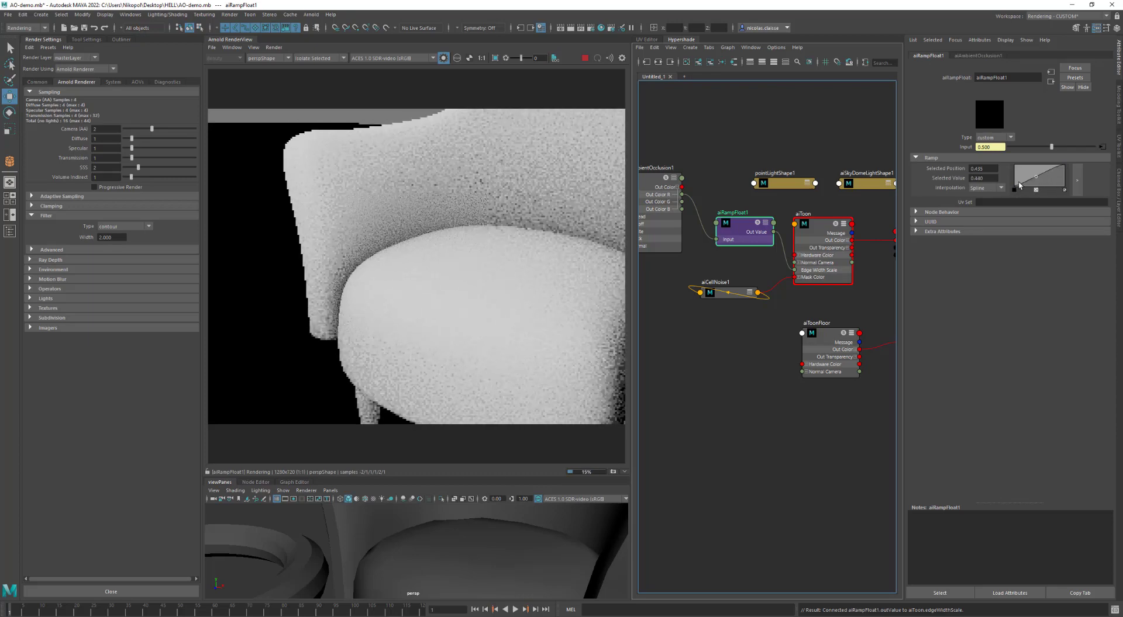
{"action": "left_click", "coordinate": [1014, 186]}
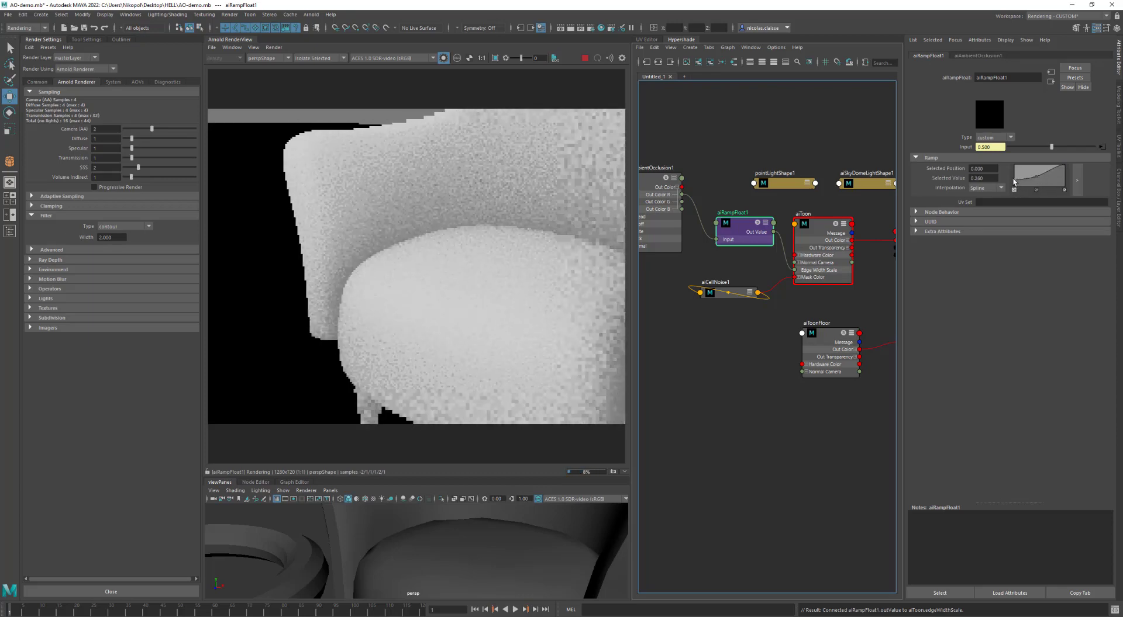
{"action": "left_click_drag", "start_coordinate": [1035, 180], "coordinate": [1036, 178]}
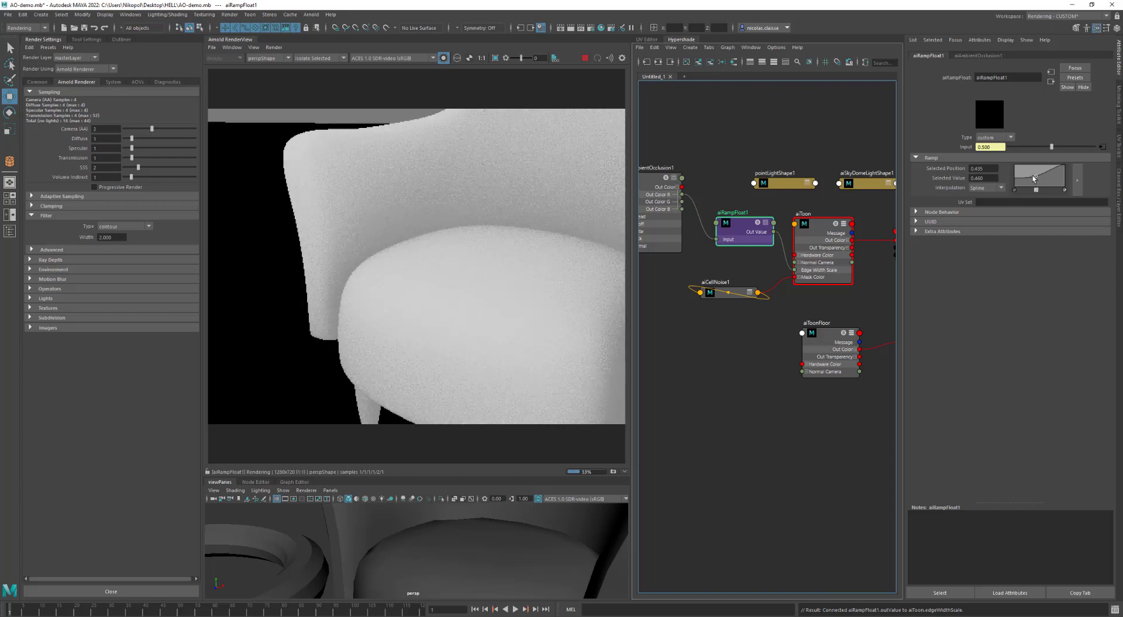
{"action": "left_click", "coordinate": [442, 59]}
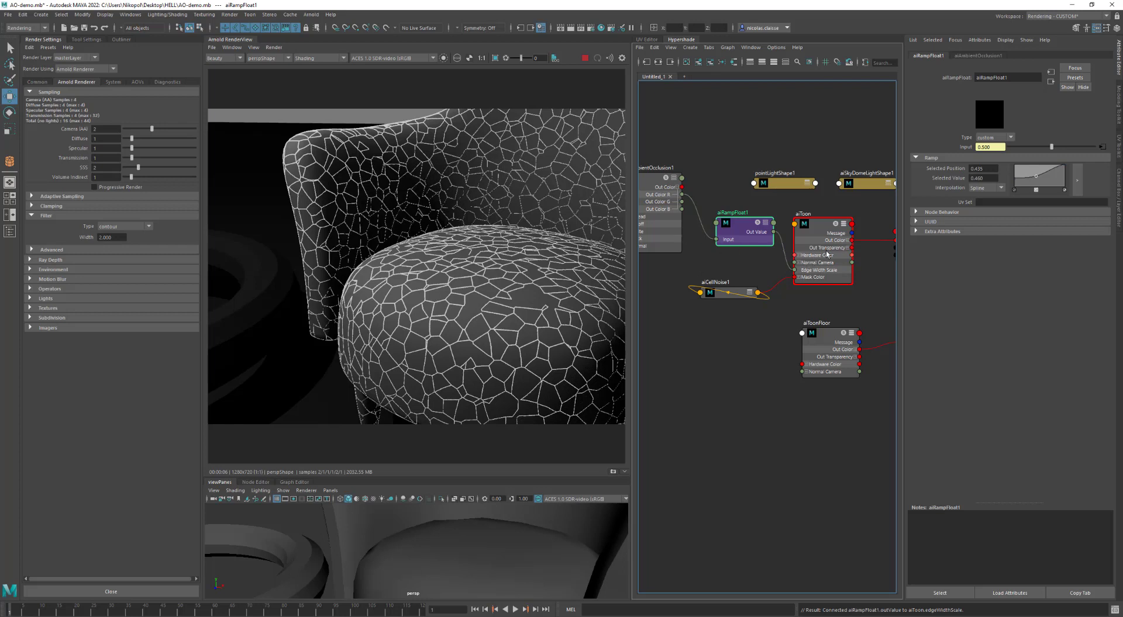
Break the ramp connection on aiToon's Width Scaling and set the attribute to 1.000
{"action": "left_click", "coordinate": [820, 231]}
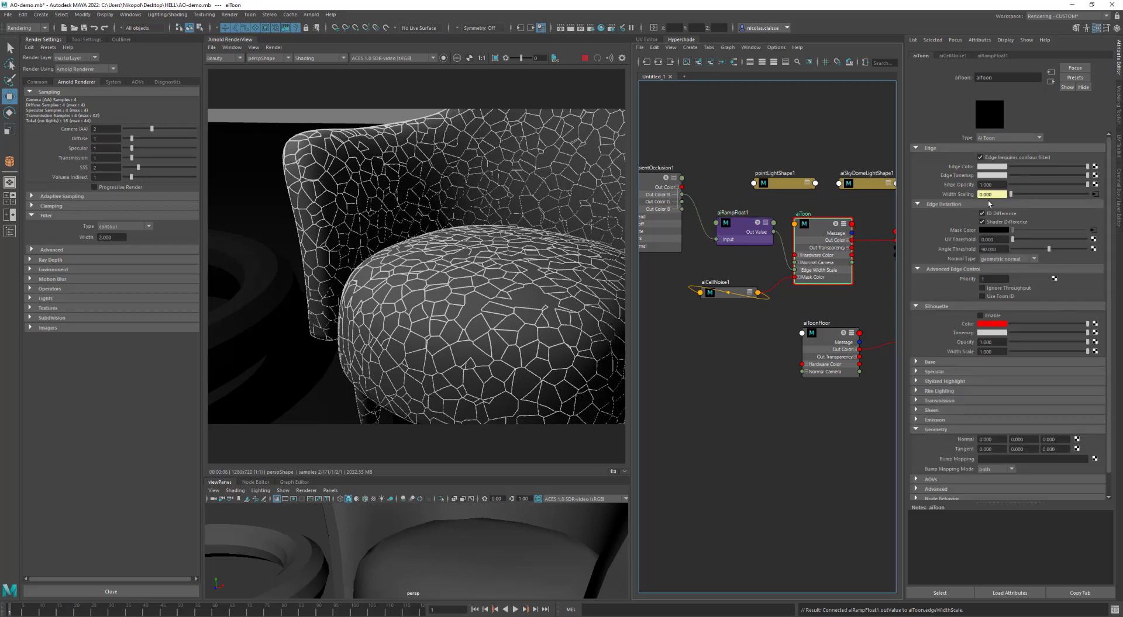
{"action": "right_click", "coordinate": [964, 198]}
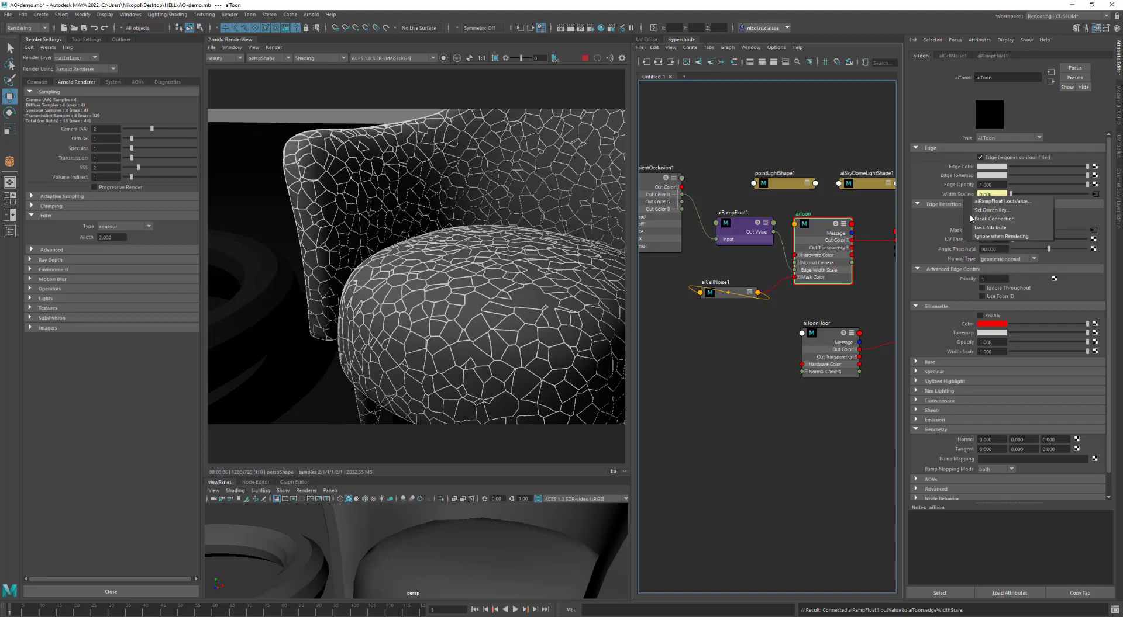
{"action": "left_click", "coordinate": [999, 220]}
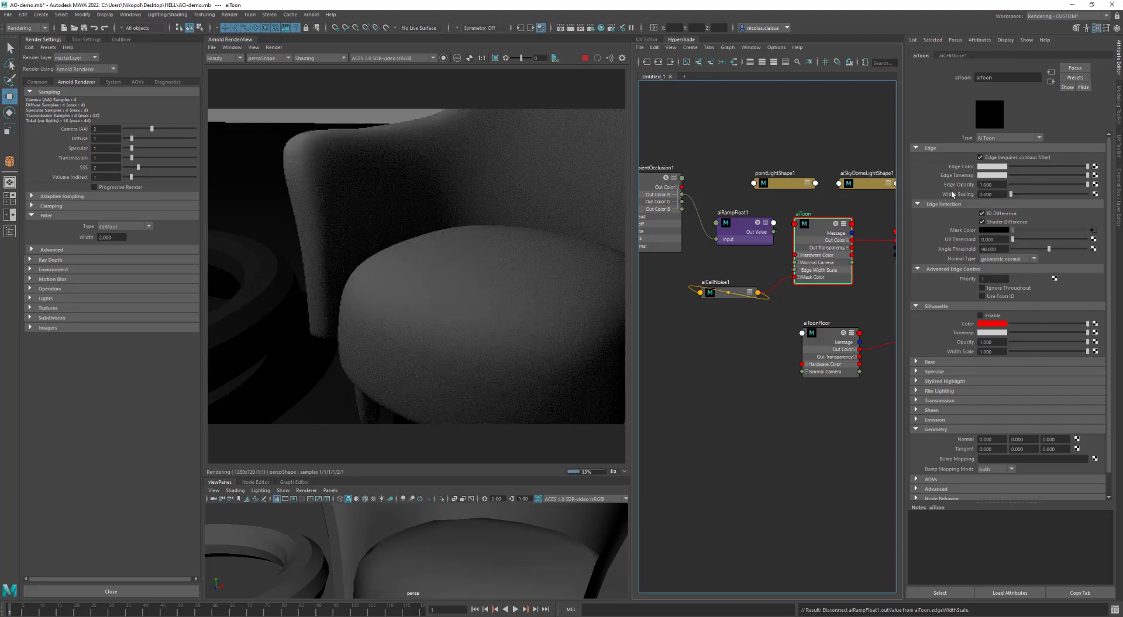
{"action": "left_click", "coordinate": [1031, 195]}
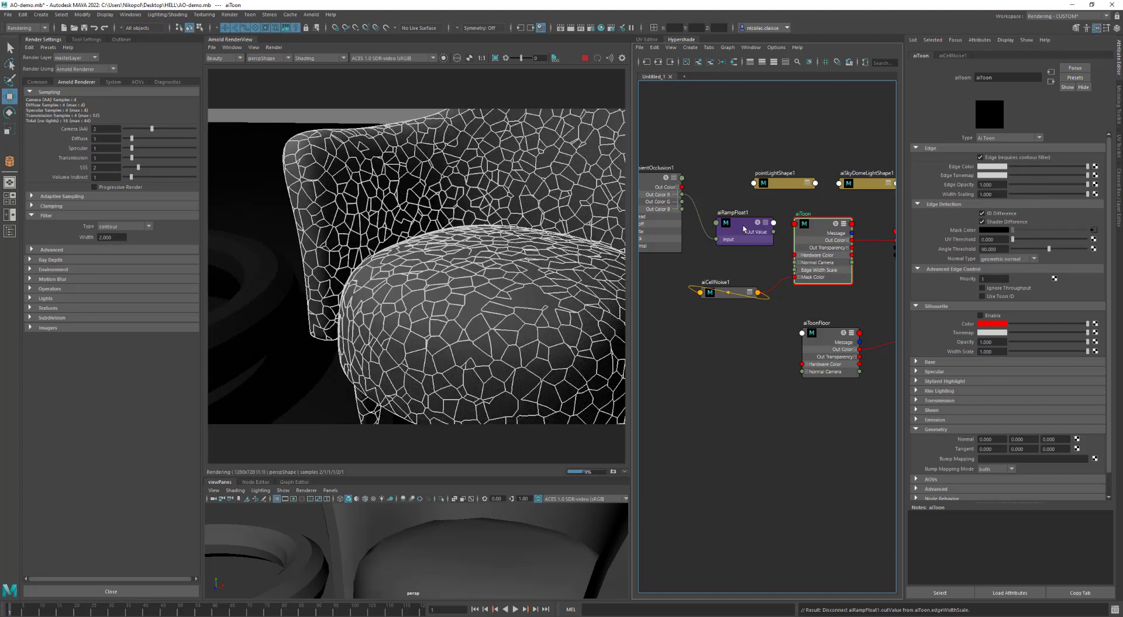
Connect aiRampFloat1's Out Value to aiToon's Edge Opacity and lower the ramp, with its middle point at about value 0.140
{"action": "left_click_drag", "start_coordinate": [773, 232], "coordinate": [795, 270]}
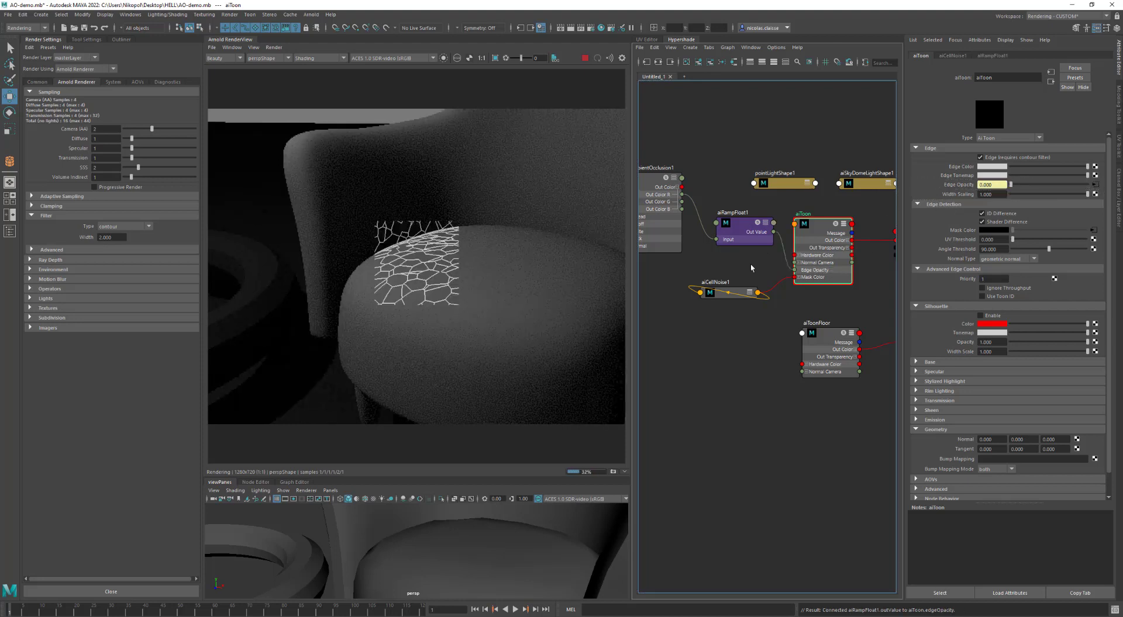
{"action": "left_click", "coordinate": [746, 226]}
{"action": "left_click", "coordinate": [1014, 179]}
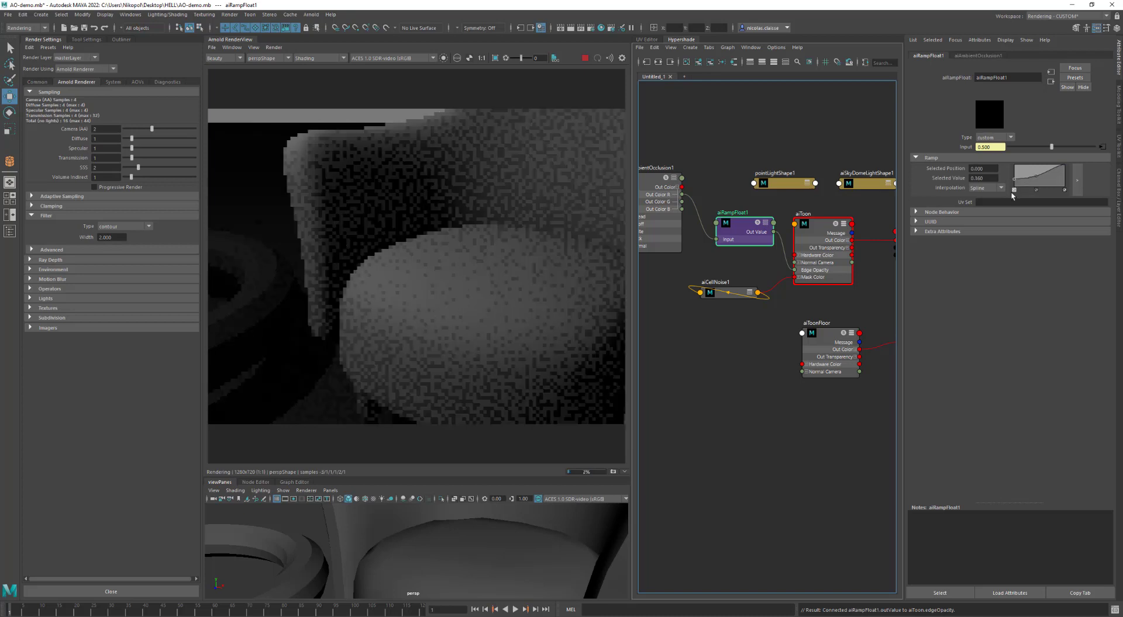
{"action": "left_click_drag", "start_coordinate": [1034, 179], "coordinate": [1043, 186]}
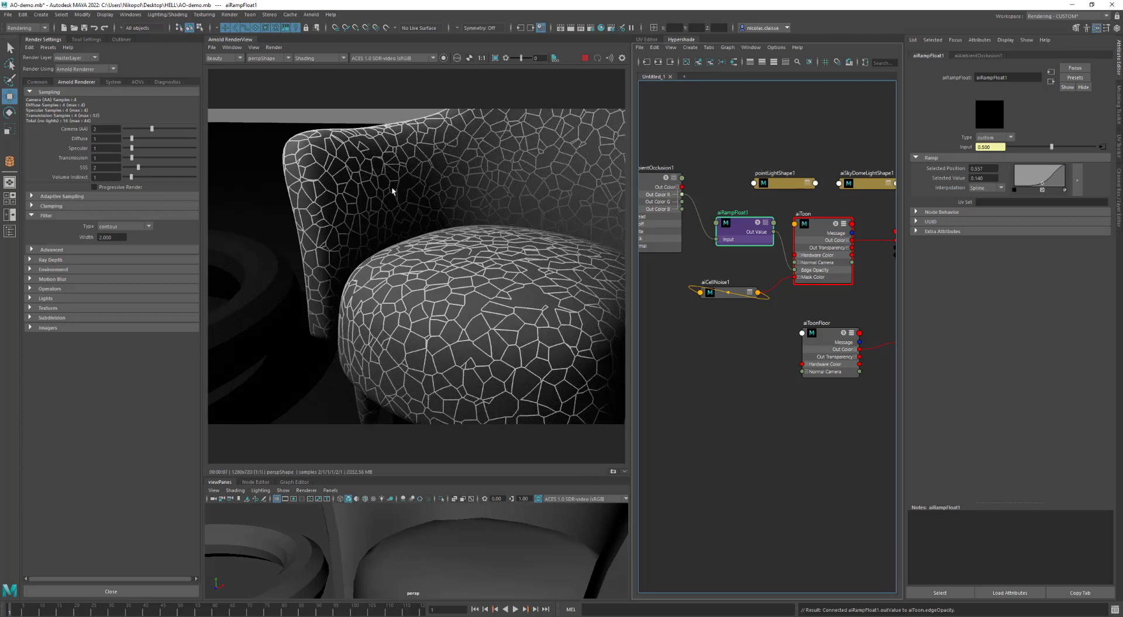
{"action": "key", "text": "super+shift+s"}
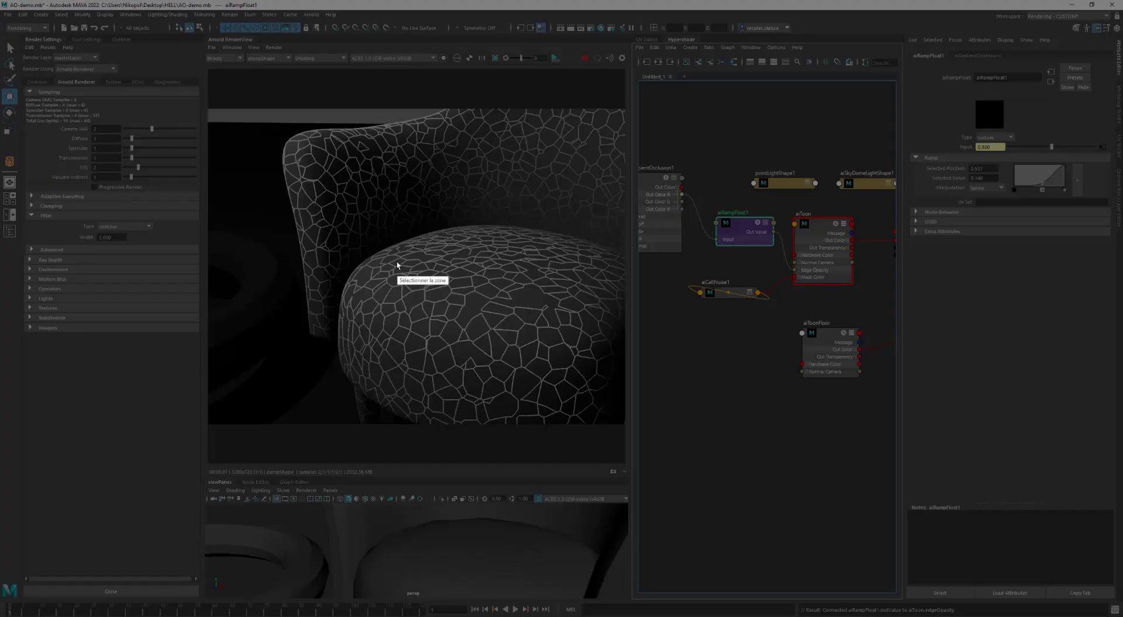
{"action": "key", "text": "Escape"}
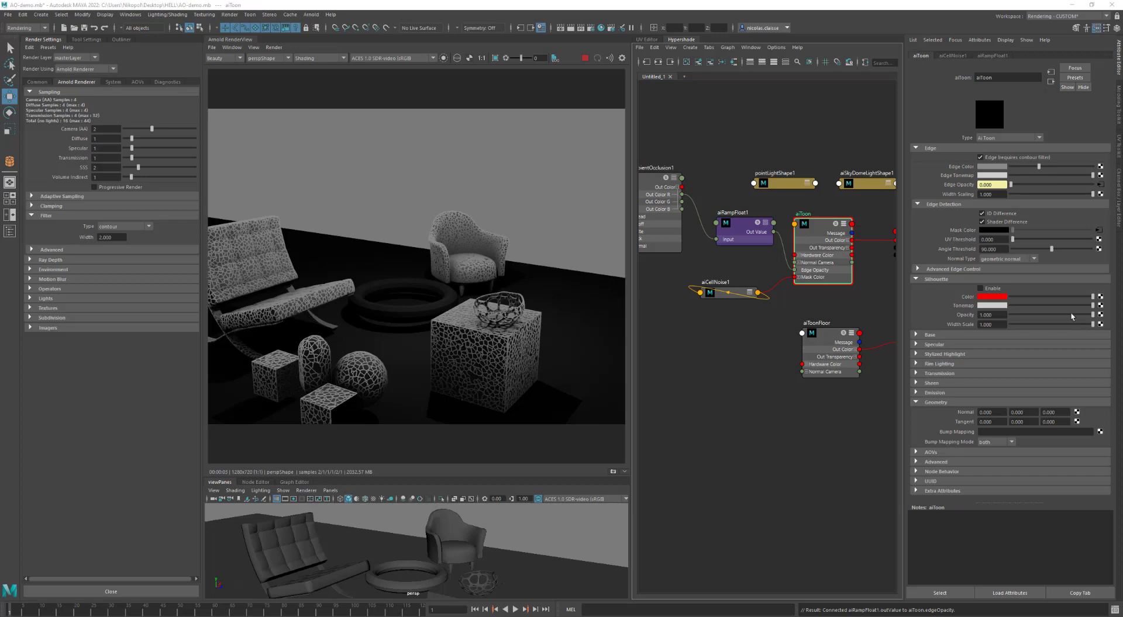
Enable aiToon's silhouette and compare the render with ID Difference turned off and back on
{"action": "left_click", "coordinate": [997, 289]}
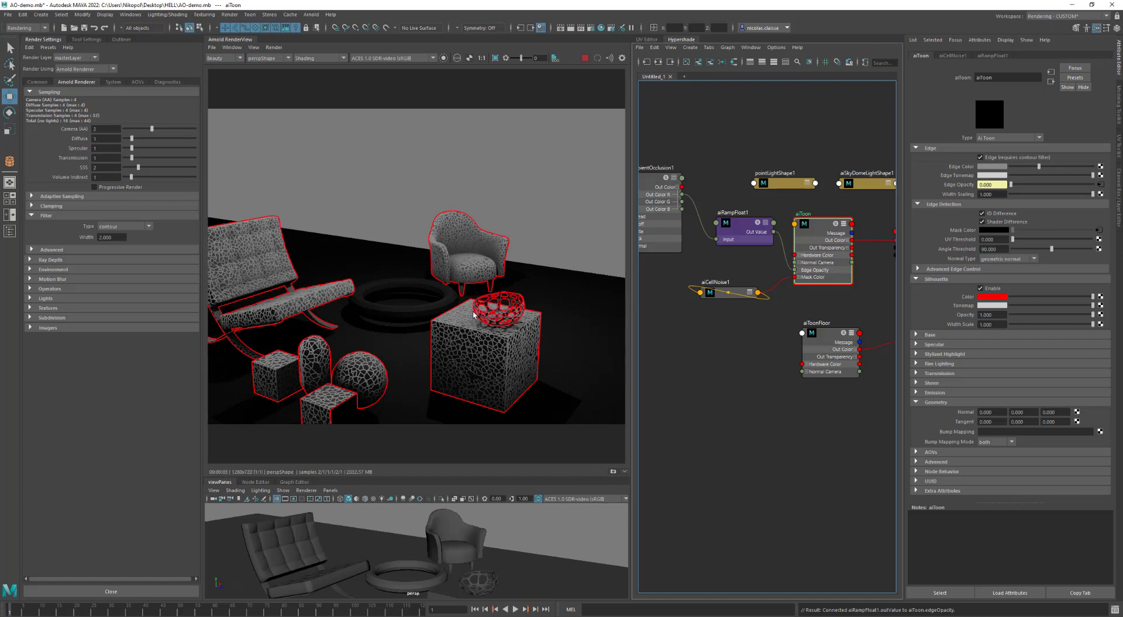
{"action": "left_click", "coordinate": [1001, 214]}
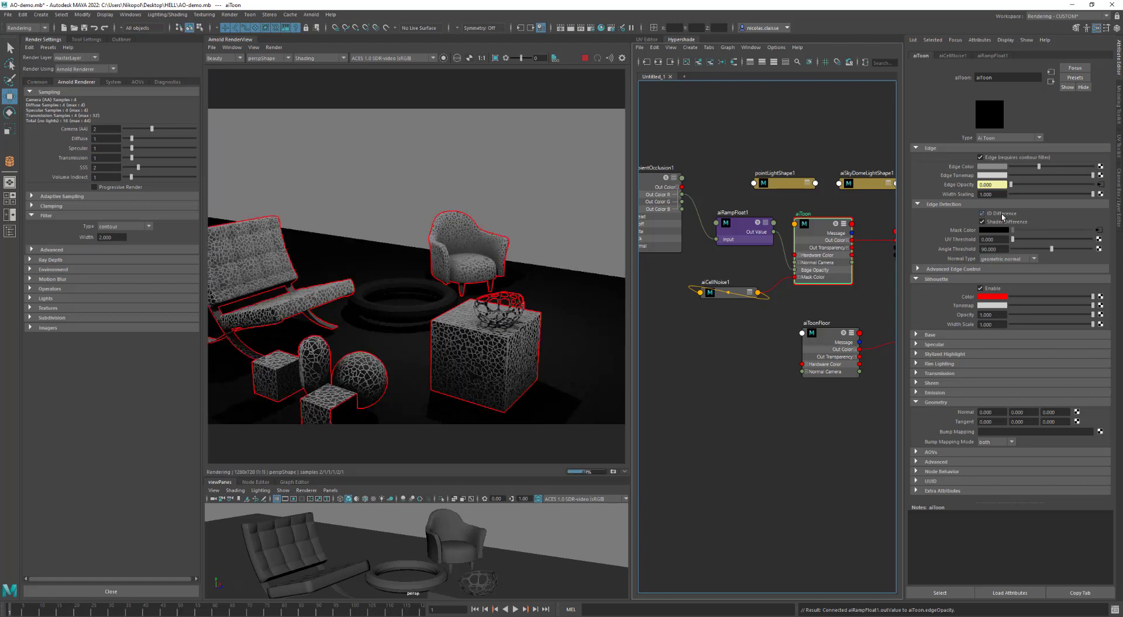
{"action": "left_click", "coordinate": [1001, 214]}
Lower aiToon's edge Width Scaling to about 0.762
{"action": "left_click_drag", "start_coordinate": [1077, 199], "coordinate": [1073, 196]}
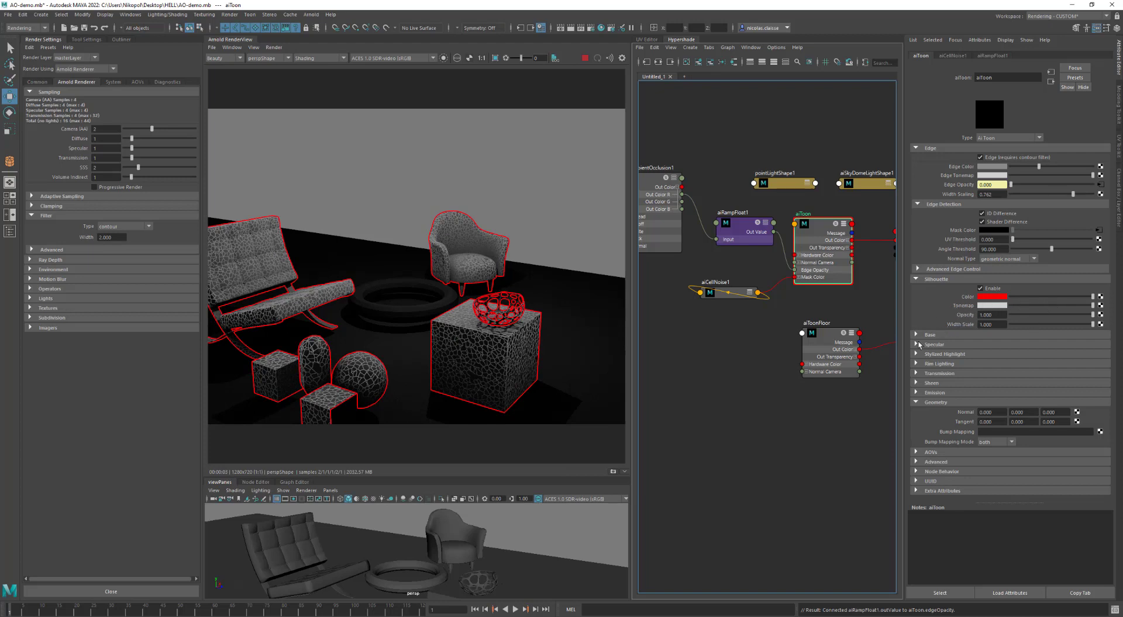
Enable ID Difference on aiToonFloor and reveal its advanced edge control settings
{"action": "left_click_drag", "start_coordinate": [461, 381], "coordinate": [474, 346], "text": "alt"}
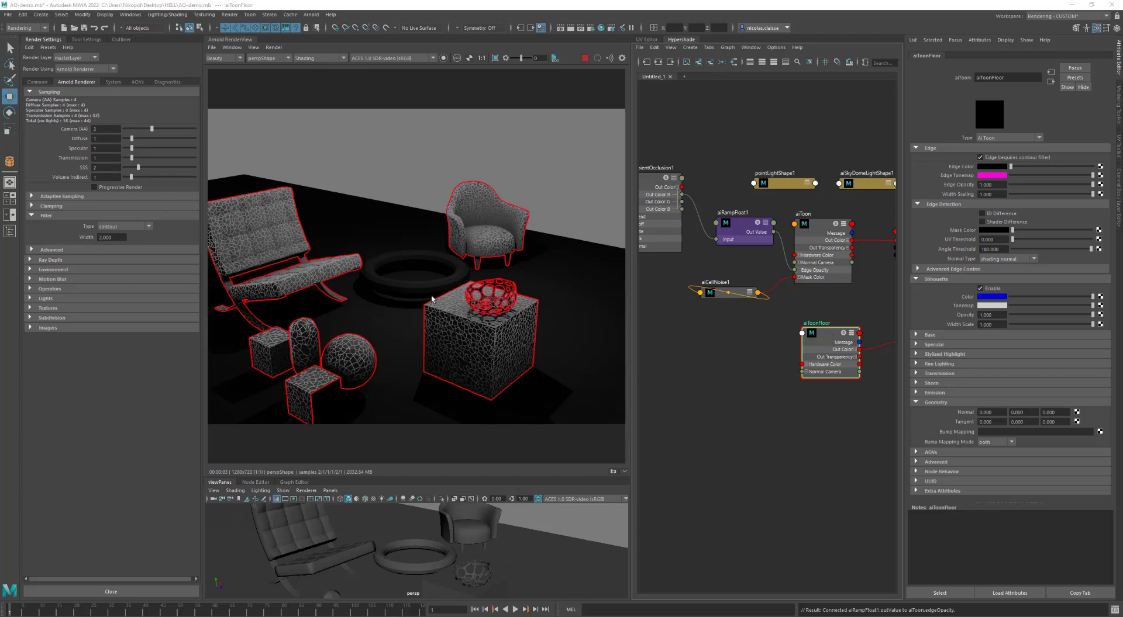
{"action": "left_click", "coordinate": [998, 213]}
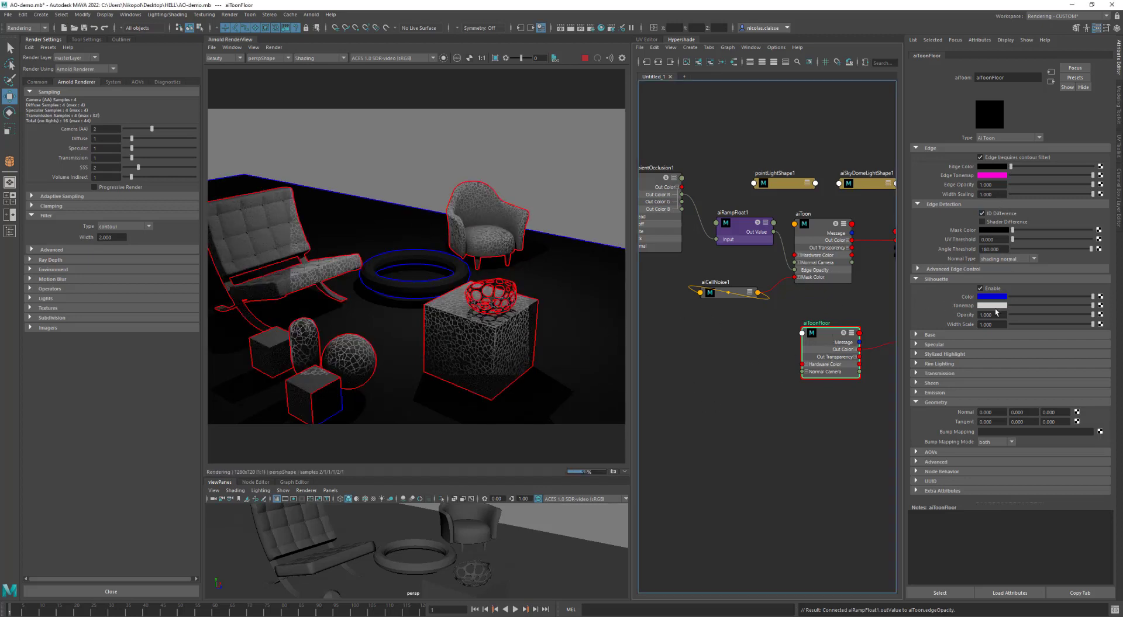
{"action": "left_click", "coordinate": [994, 270]}
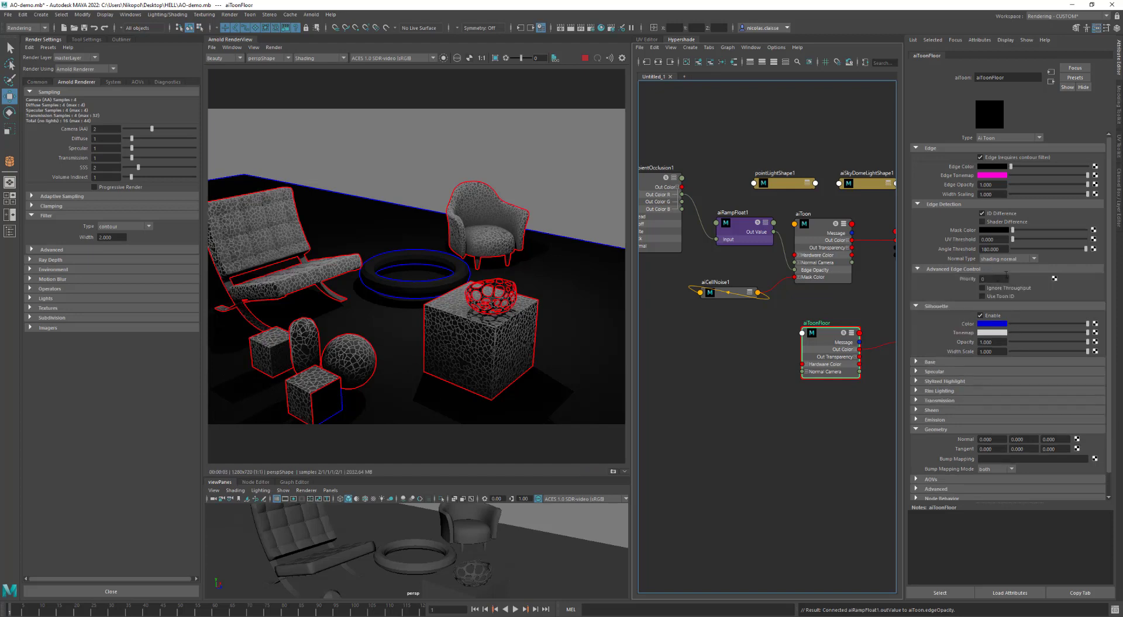
Set aiToonFloor's edge Priority to 2, compare the render with its silhouette off and on, and restore the priority to 0
{"action": "type", "text": "2"}
{"action": "key", "text": "Return"}
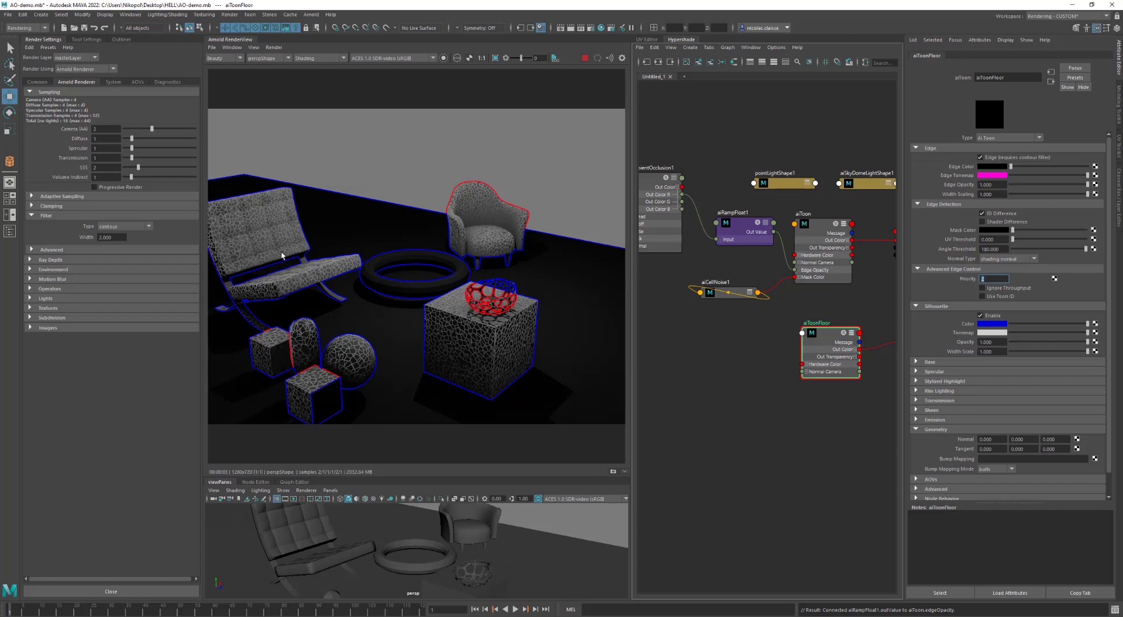
{"action": "left_click", "coordinate": [982, 315]}
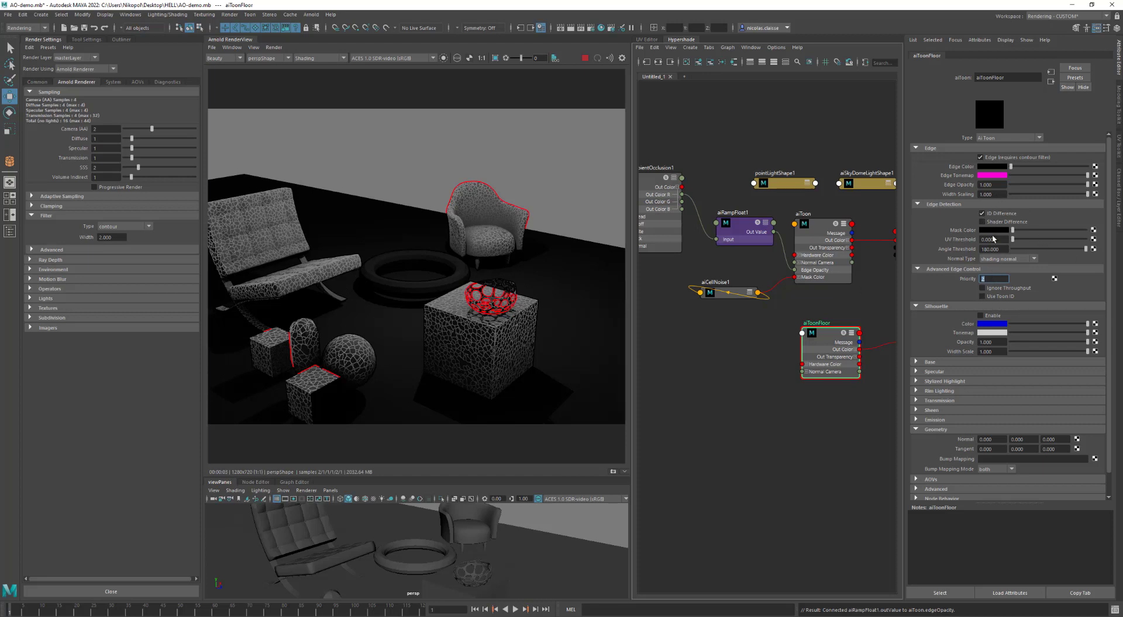
{"action": "left_click", "coordinate": [981, 315]}
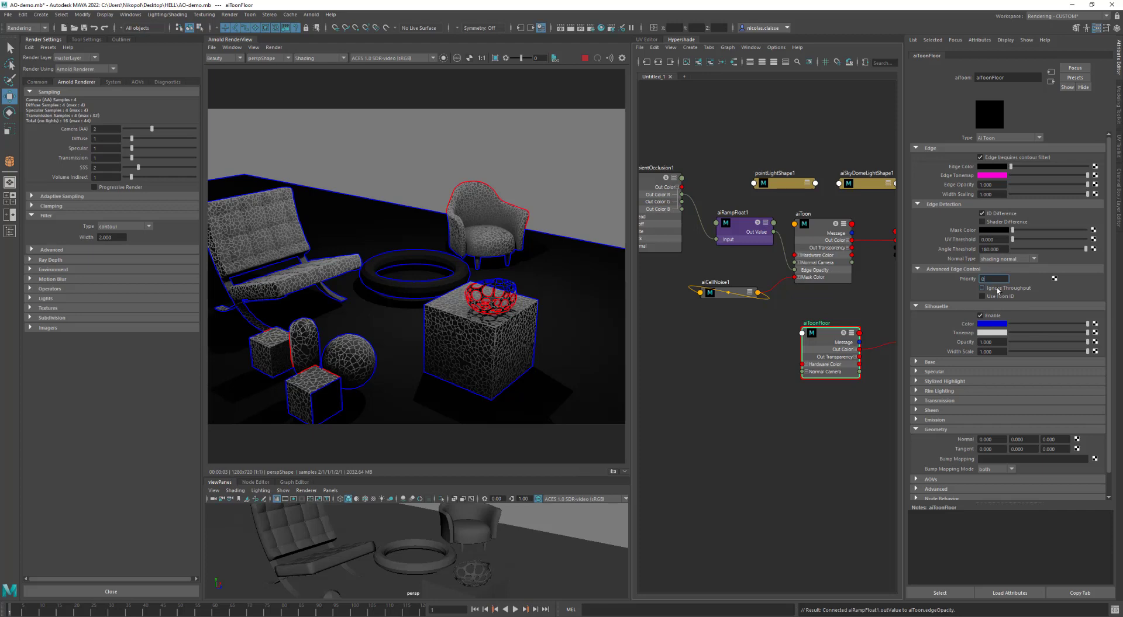
{"action": "key", "text": "Return"}
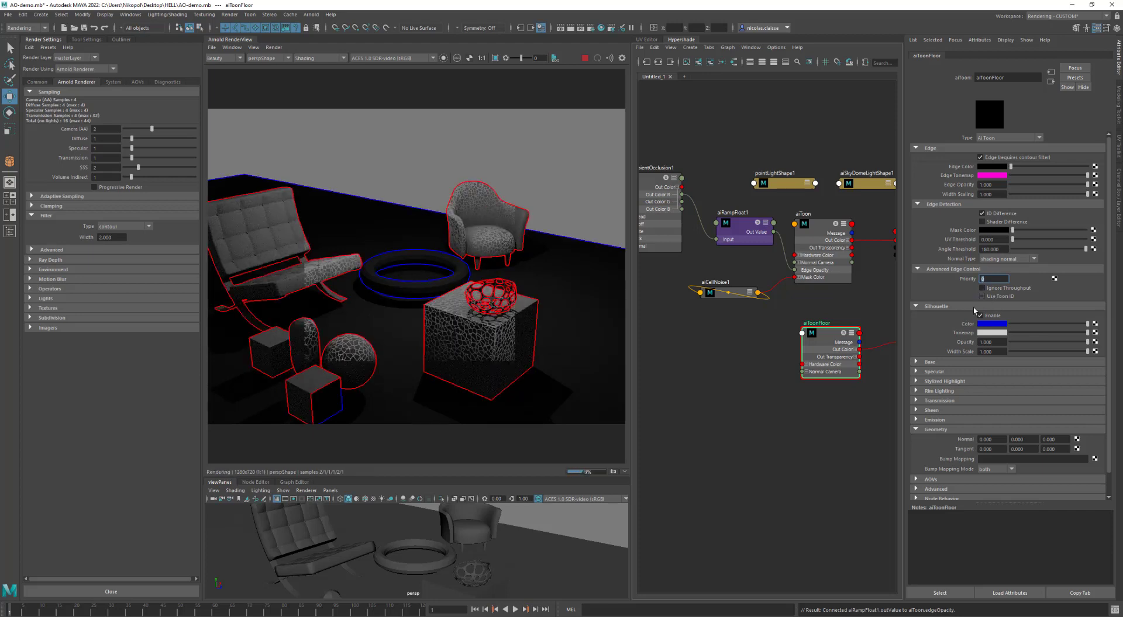
Disable aiToonFloor's silhouette and compare the render with its white edges on and off
{"action": "left_click", "coordinate": [980, 315]}
{"action": "left_click", "coordinate": [1012, 167]}
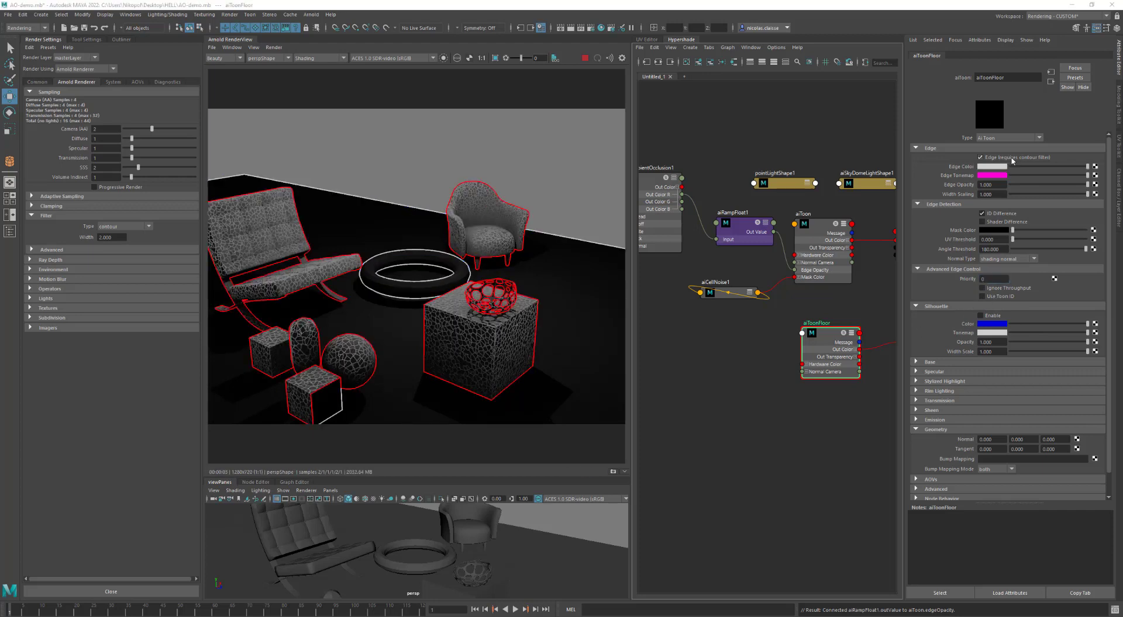
{"action": "left_click", "coordinate": [1012, 158]}
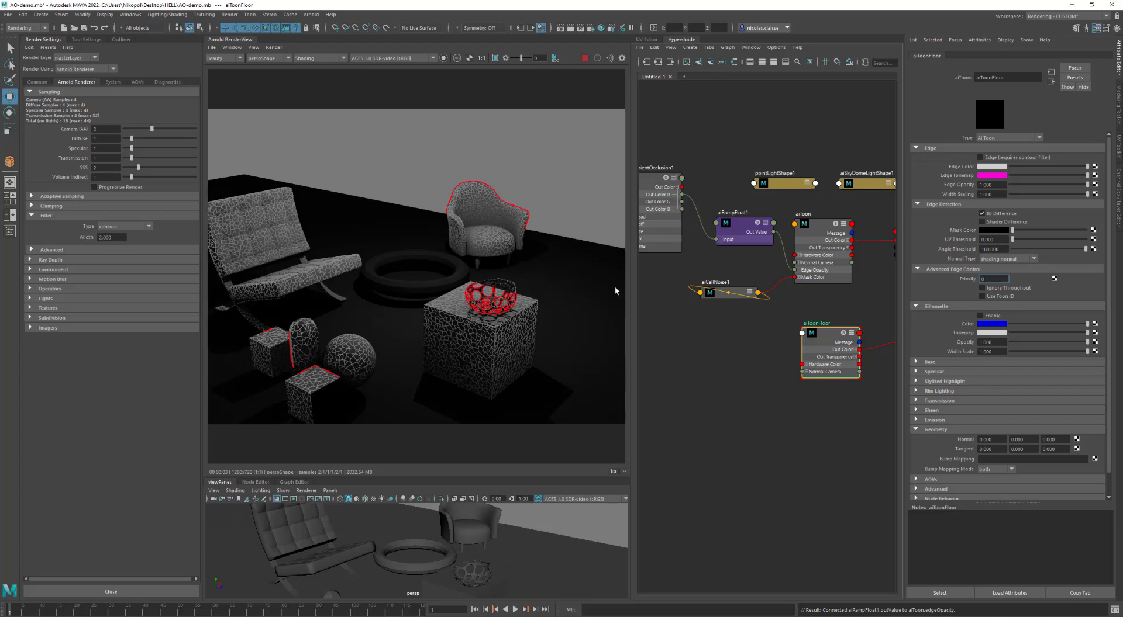
Re-enable aiToonFloor's edges with a black Edge Color and a Width Scaling of 0
{"action": "left_click", "coordinate": [997, 157]}
{"action": "left_click_drag", "start_coordinate": [1029, 166], "coordinate": [1001, 167]}
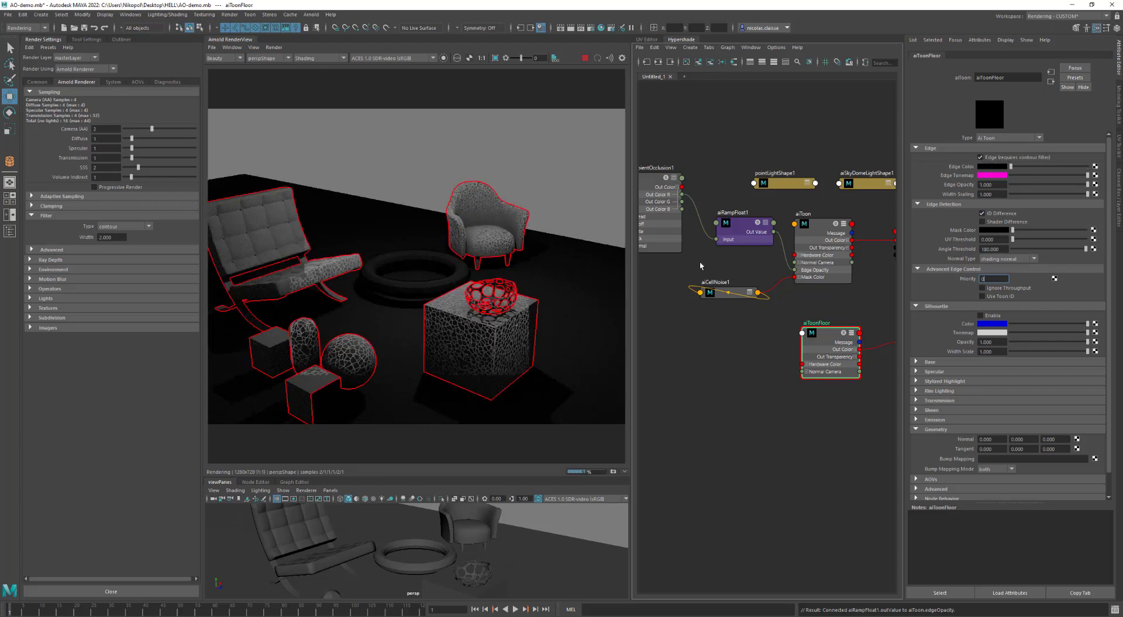
{"action": "left_click_drag", "start_coordinate": [1037, 193], "coordinate": [1009, 194]}
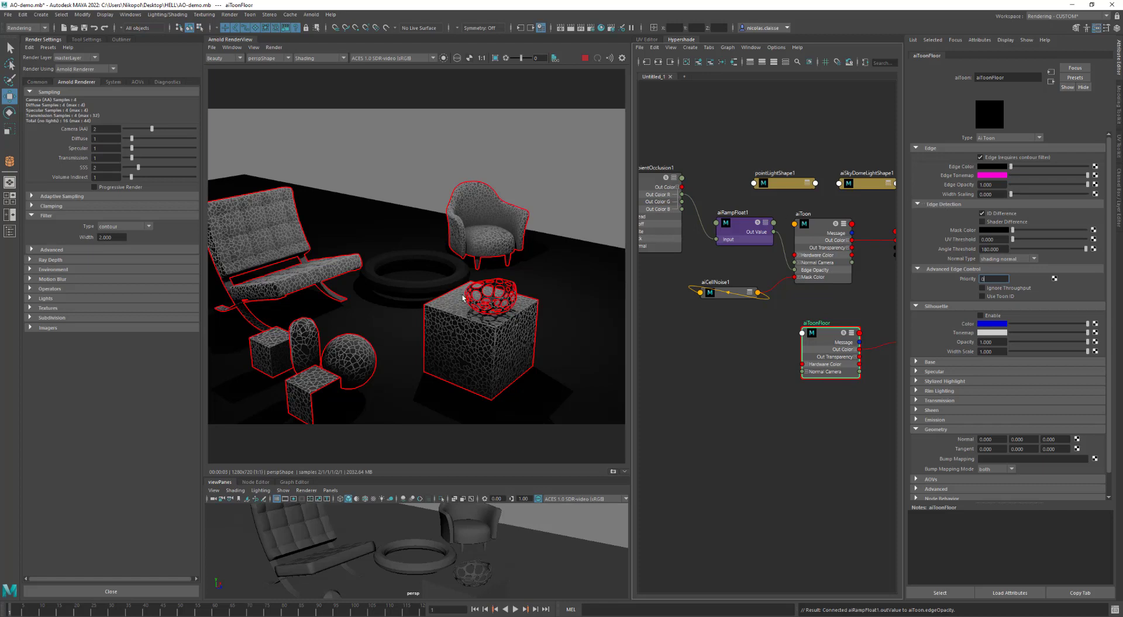
Save the AO-demo scene, accepting the student version notice
{"action": "key", "text": "ctrl+s"}
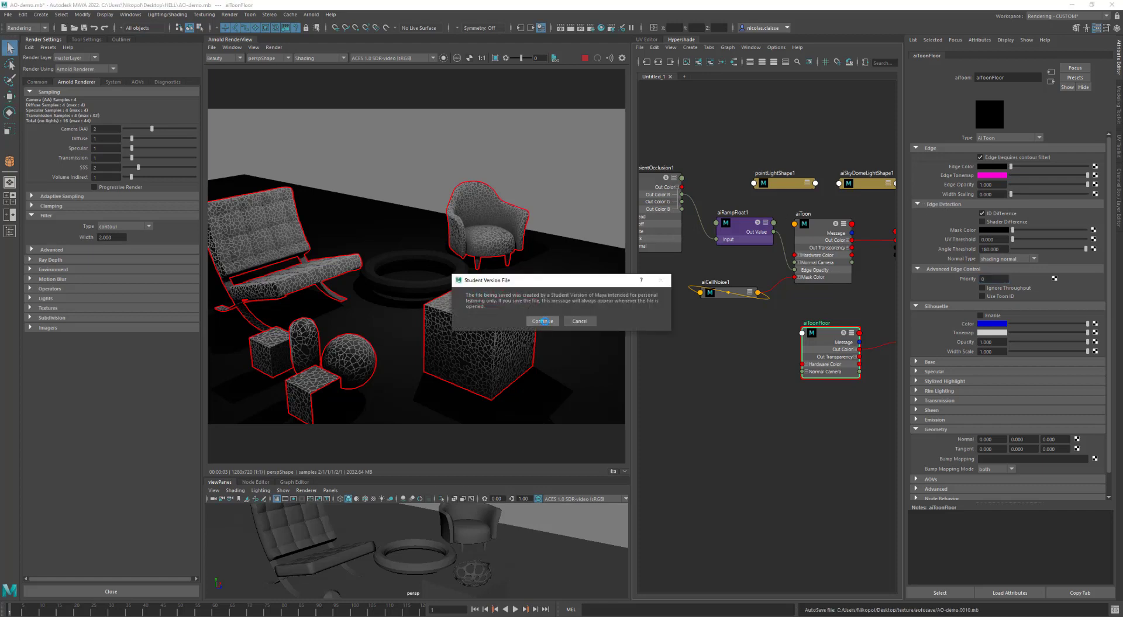
{"action": "left_click", "coordinate": [543, 322]}
{"action": "key", "text": "w"}
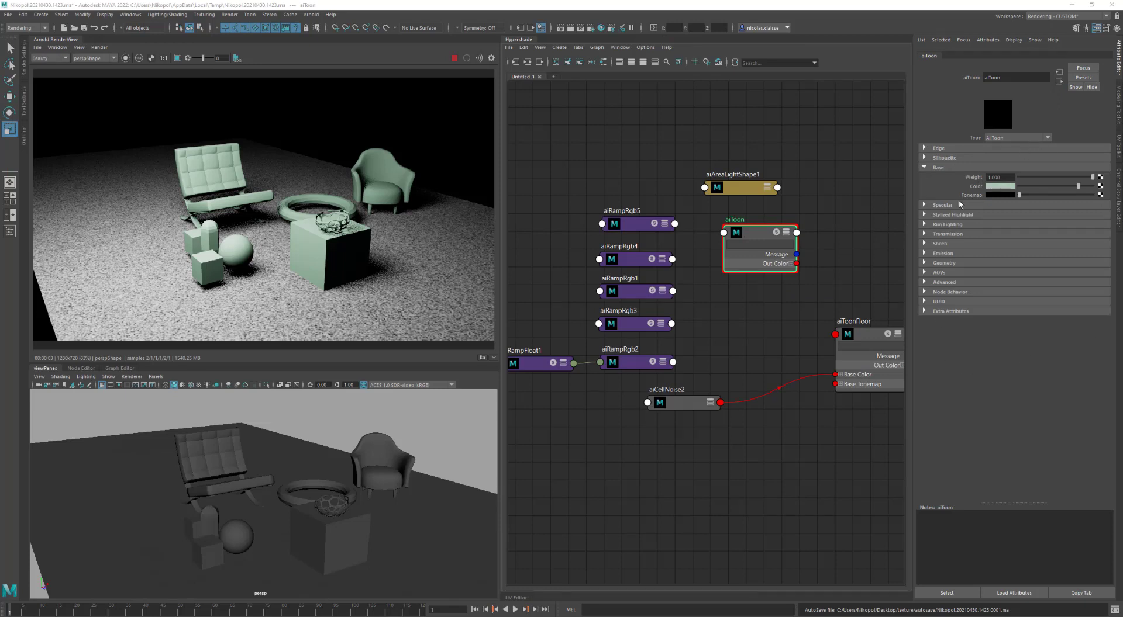
Examine aiToon's Emission, Sheen, Transmission and Rim Lighting settings
{"action": "left_click", "coordinate": [943, 253]}
{"action": "left_click", "coordinate": [959, 254]}
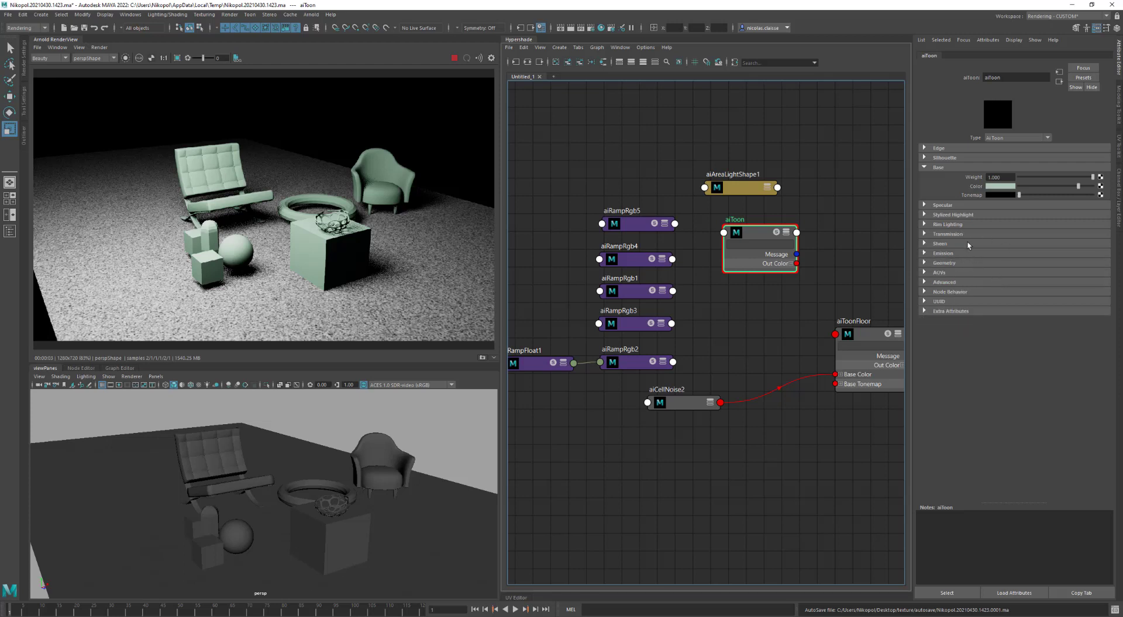
{"action": "left_click", "coordinate": [967, 244]}
{"action": "left_click", "coordinate": [966, 244]}
{"action": "left_click", "coordinate": [967, 235]}
{"action": "left_click", "coordinate": [967, 234]}
{"action": "left_click", "coordinate": [953, 225]}
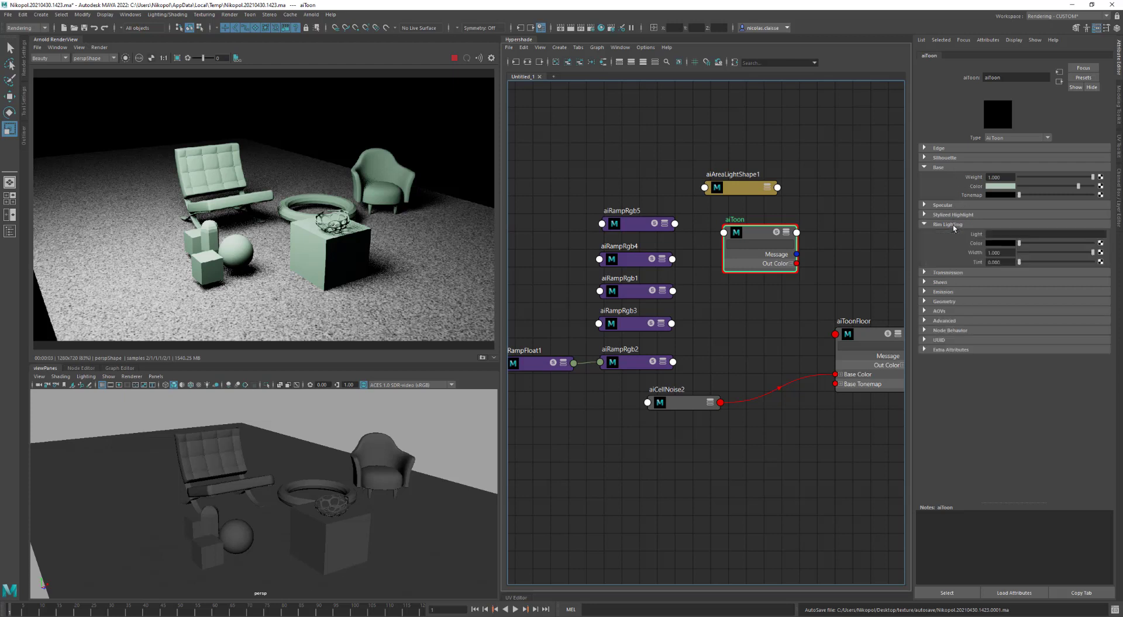
{"action": "left_click", "coordinate": [953, 226]}
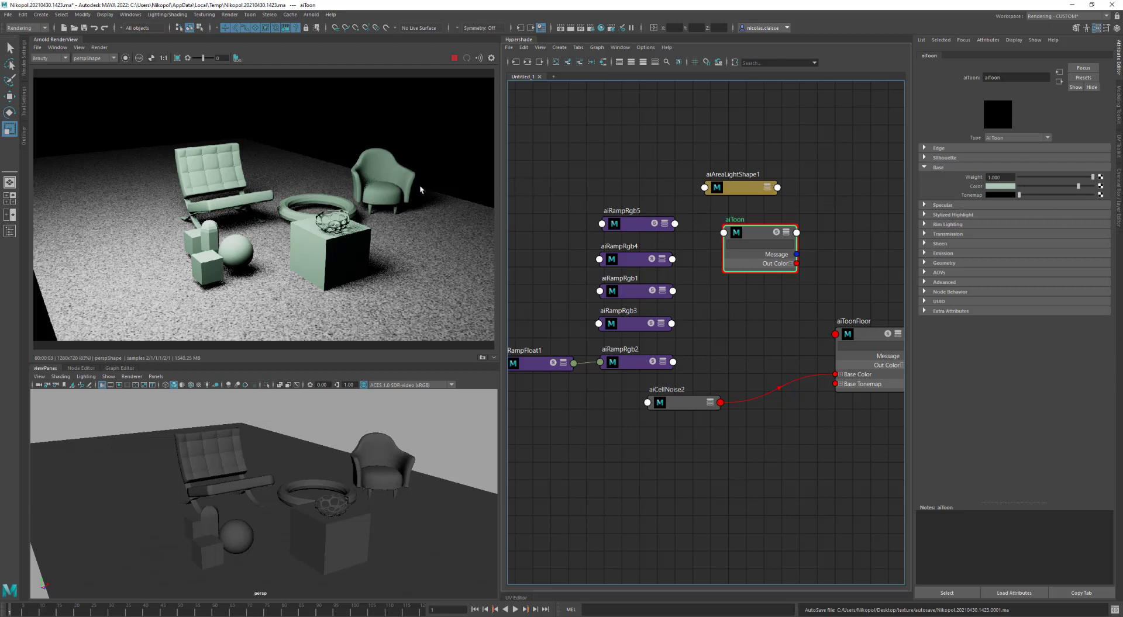
Select the aiToon shader and connect aiRampRgb5's Out Color to its Base Tonemap
{"action": "left_click", "coordinate": [861, 338]}
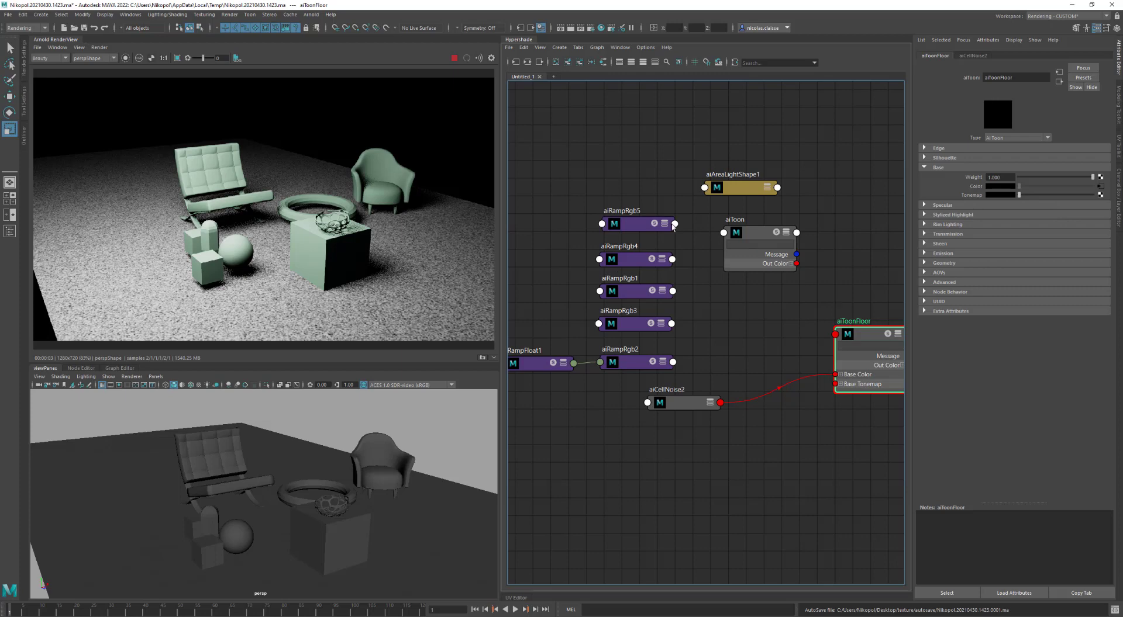
{"action": "left_click", "coordinate": [754, 240]}
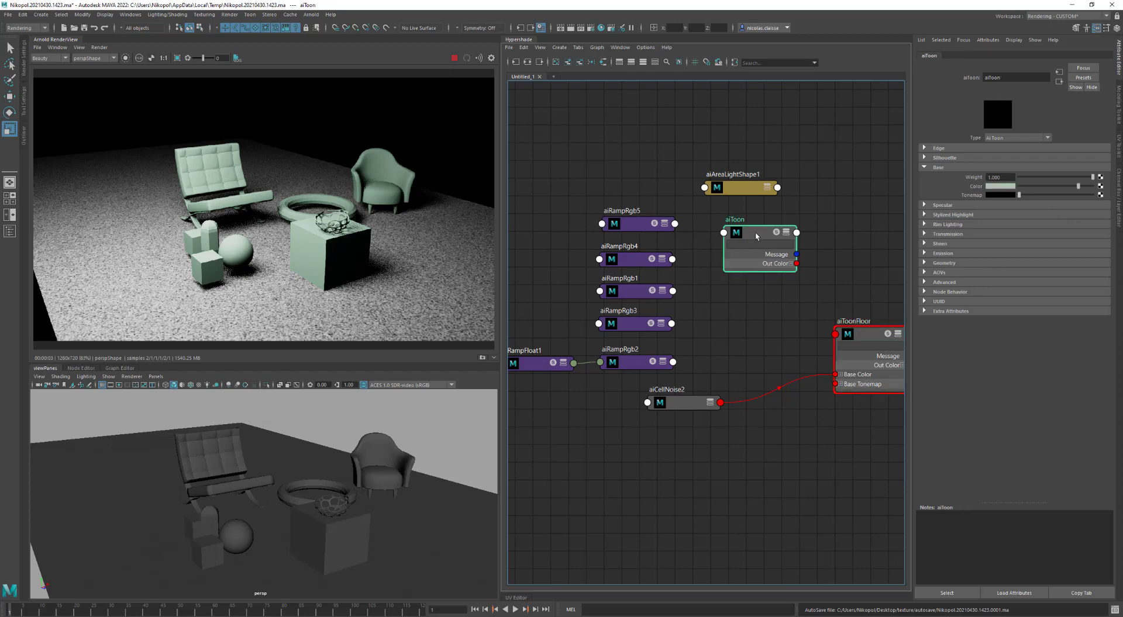
{"action": "left_click", "coordinate": [1091, 178]}
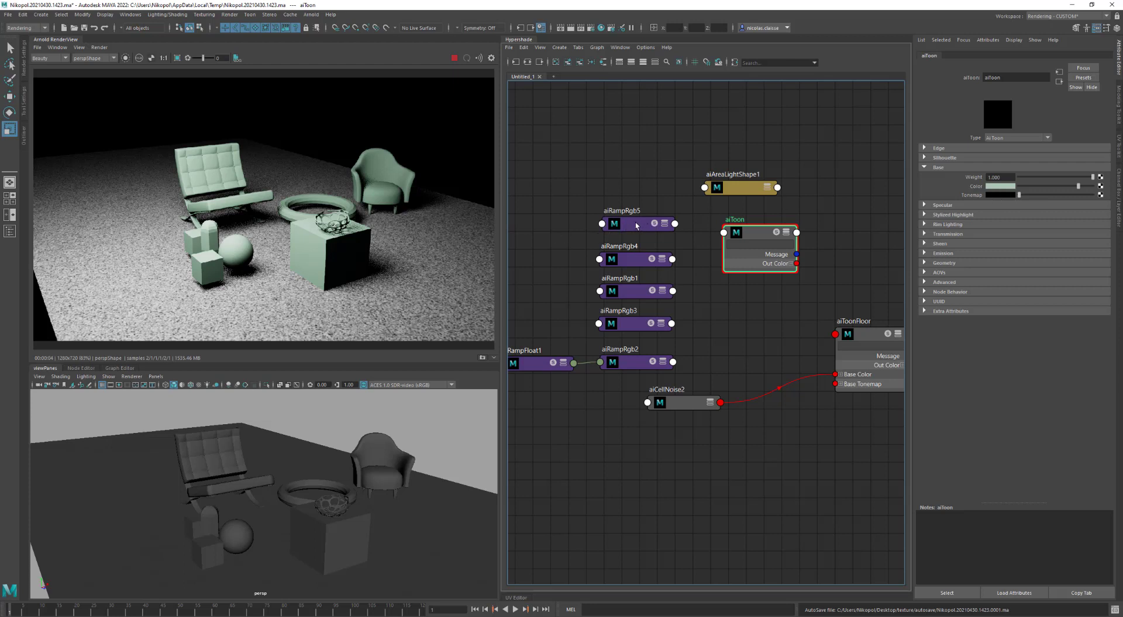
{"action": "middle_click_drag", "start_coordinate": [636, 226], "coordinate": [1000, 195]}
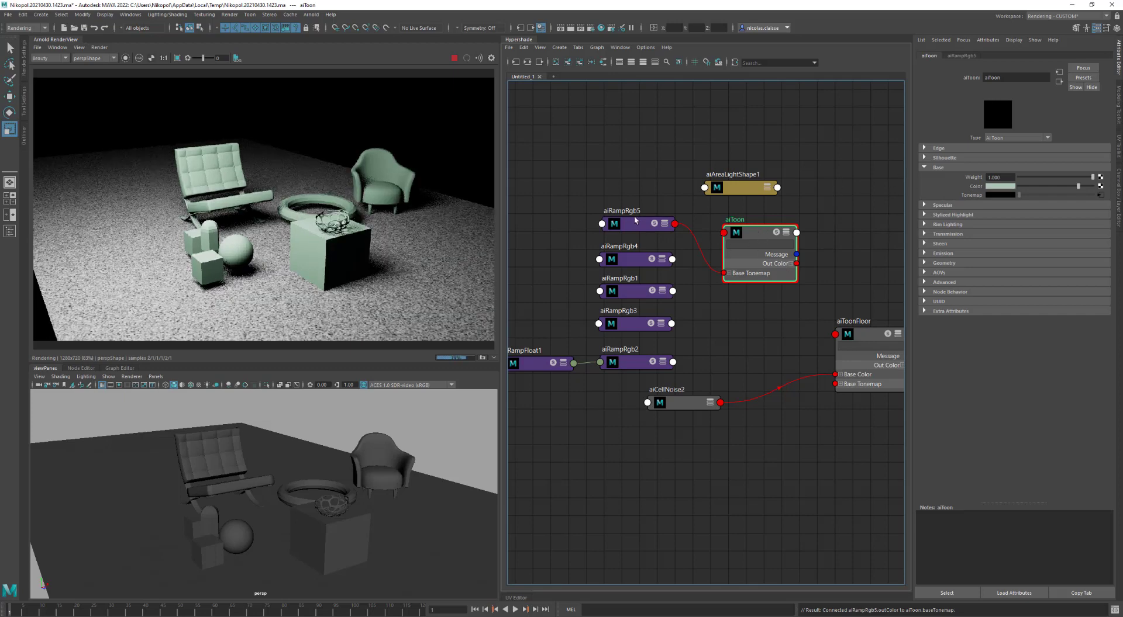
Move aiRampRgb5's light color stop to about position 0.443 and inspect the two-tone shading up close in the render
{"action": "left_click", "coordinate": [1100, 195]}
{"action": "left_click_drag", "start_coordinate": [1042, 172], "coordinate": [1044, 171]}
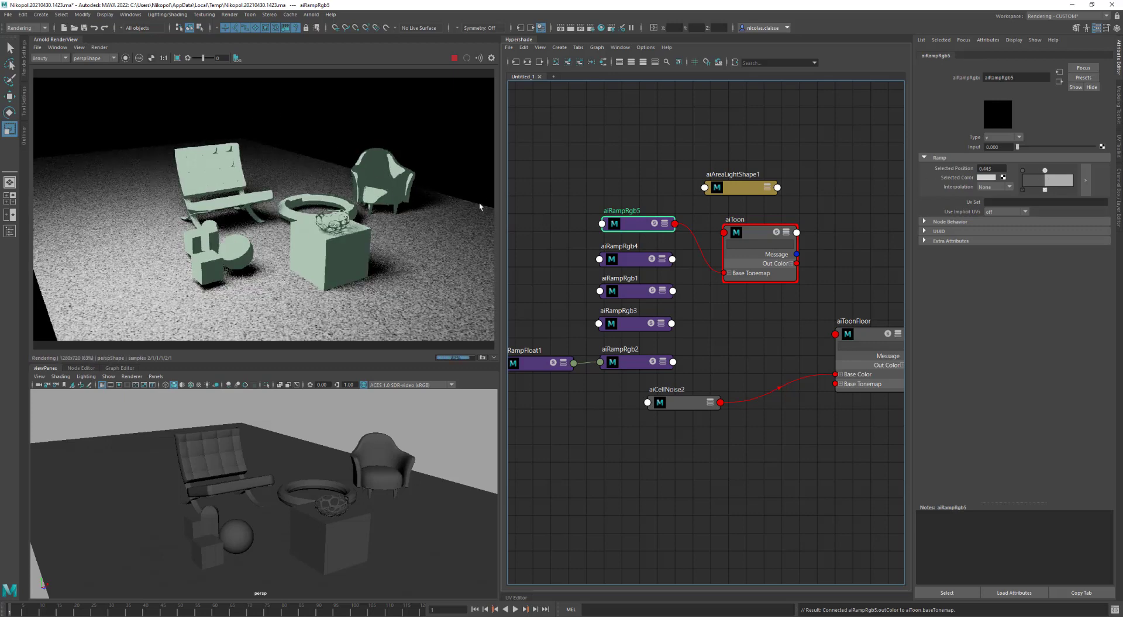
{"action": "left_click_drag", "start_coordinate": [405, 240], "coordinate": [307, 255], "text": "alt"}
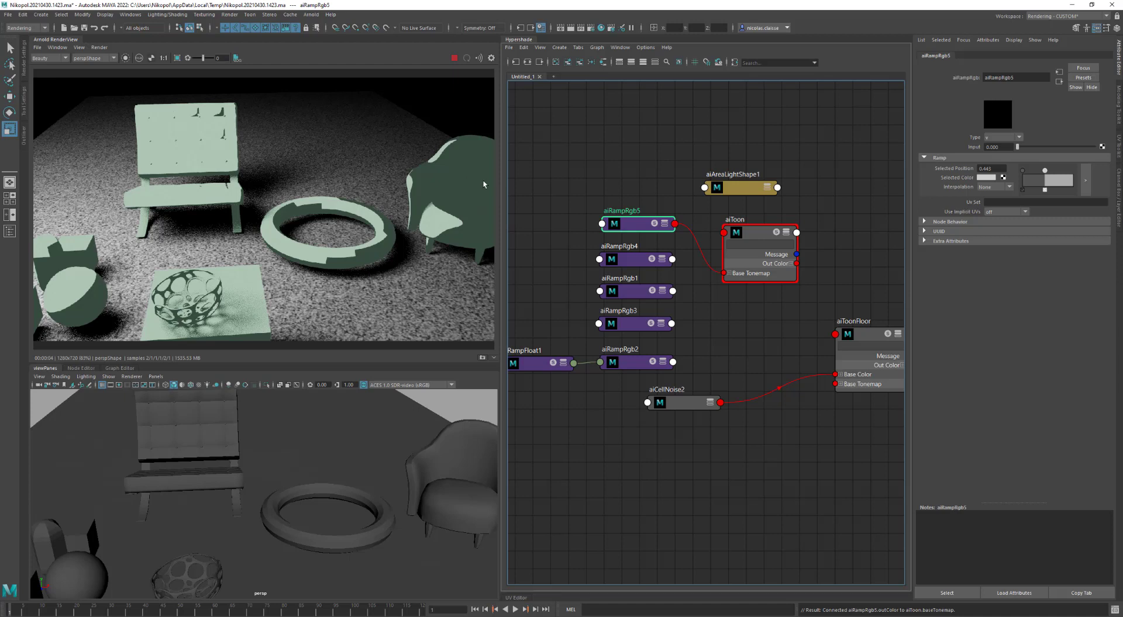
Darken the color of aiRampRgb5's stop at position 0
{"action": "left_click", "coordinate": [1022, 172]}
{"action": "left_click", "coordinate": [983, 178]}
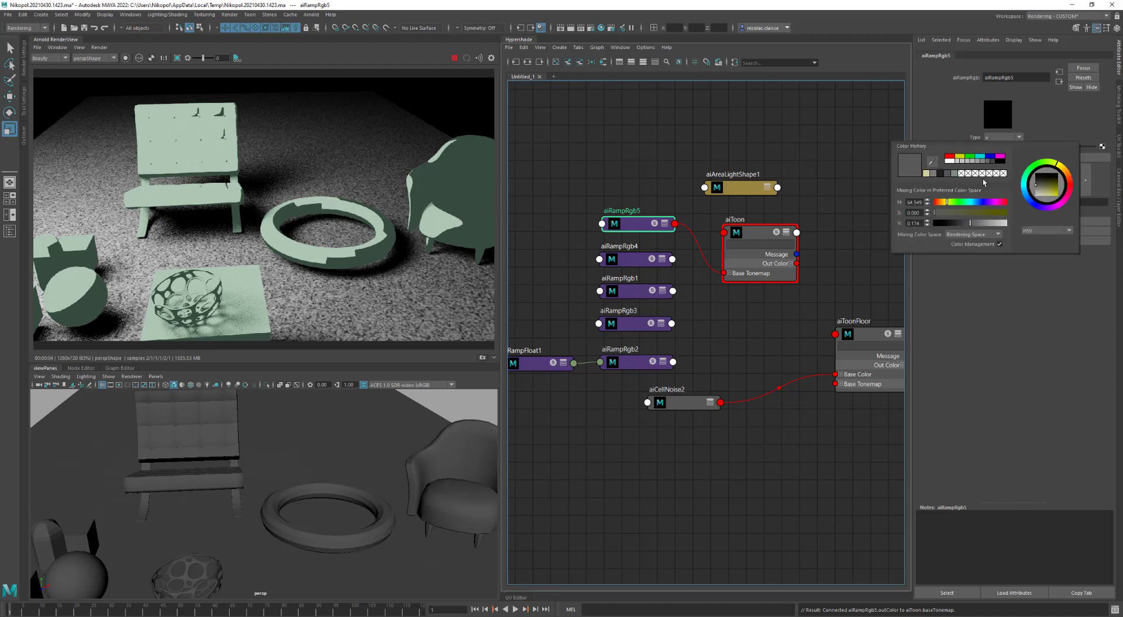
{"action": "left_click_drag", "start_coordinate": [968, 226], "coordinate": [965, 225]}
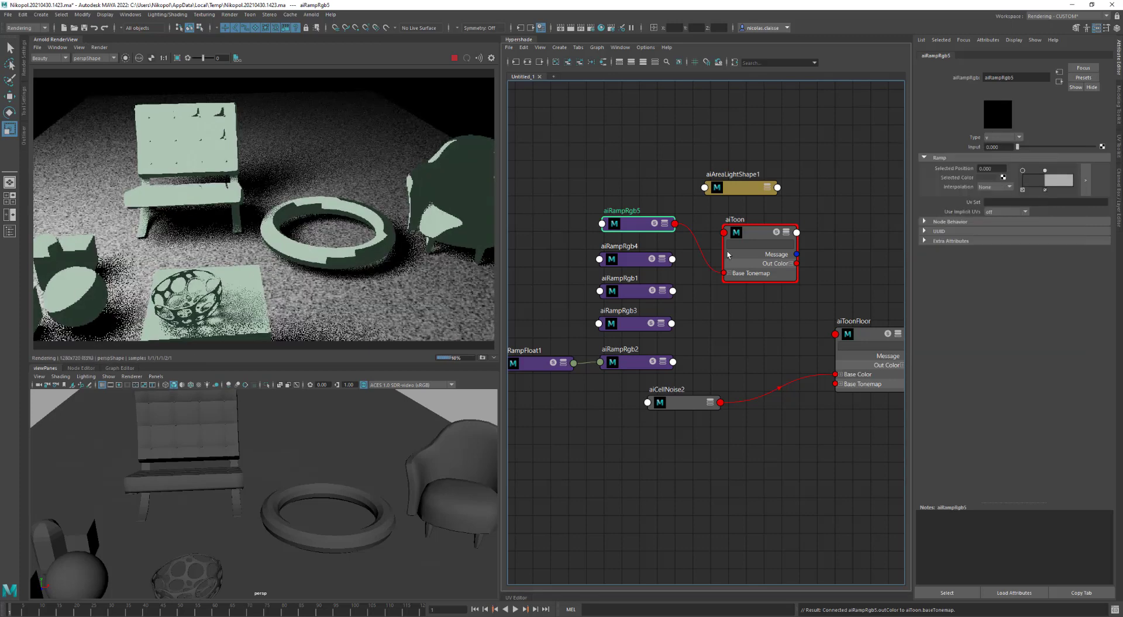
Connect the aiToon shader's baseTonemap output to the Base Tonemap input of aiToonFloor
{"action": "left_click", "coordinate": [797, 232]}
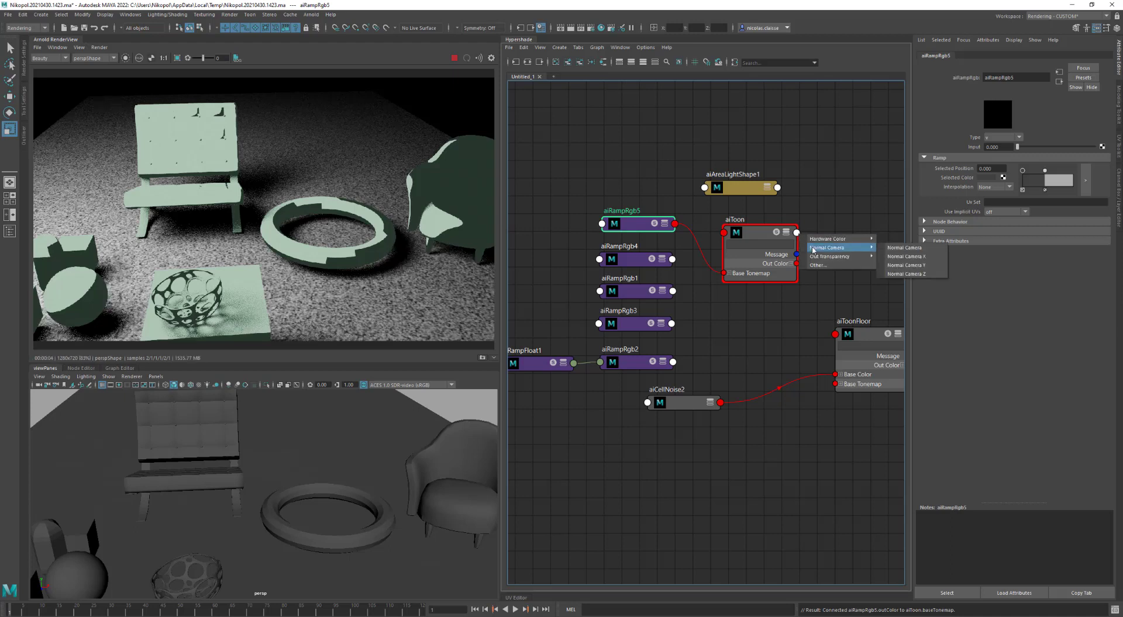
{"action": "left_click", "coordinate": [821, 265]}
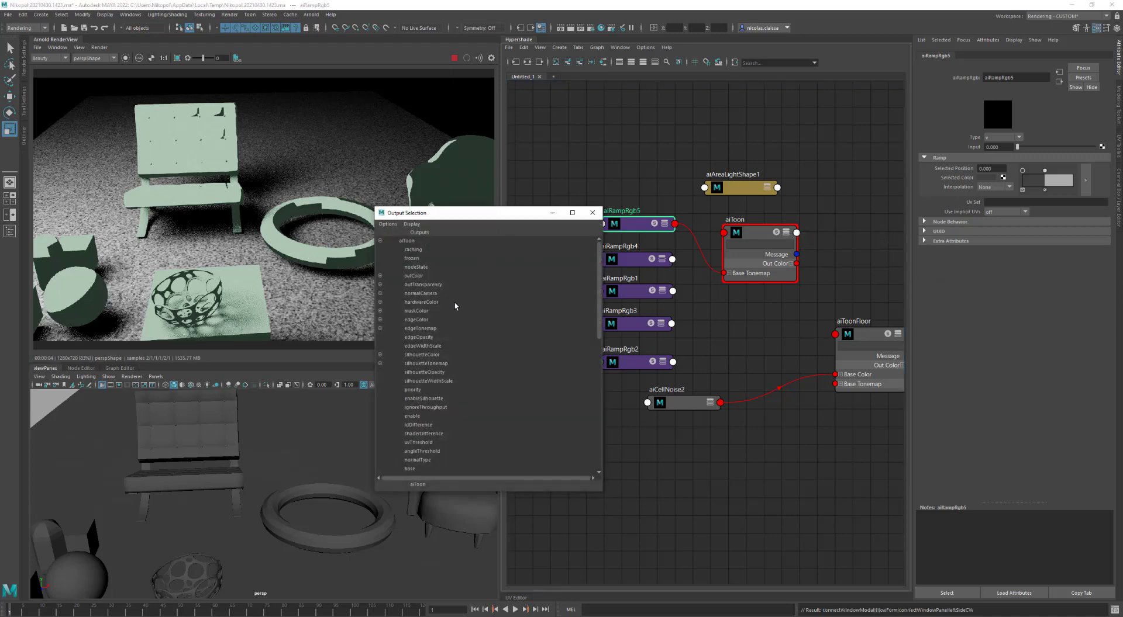
{"action": "scroll", "coordinate": [433, 393], "scroll_direction": "down", "scroll_amount": 8}
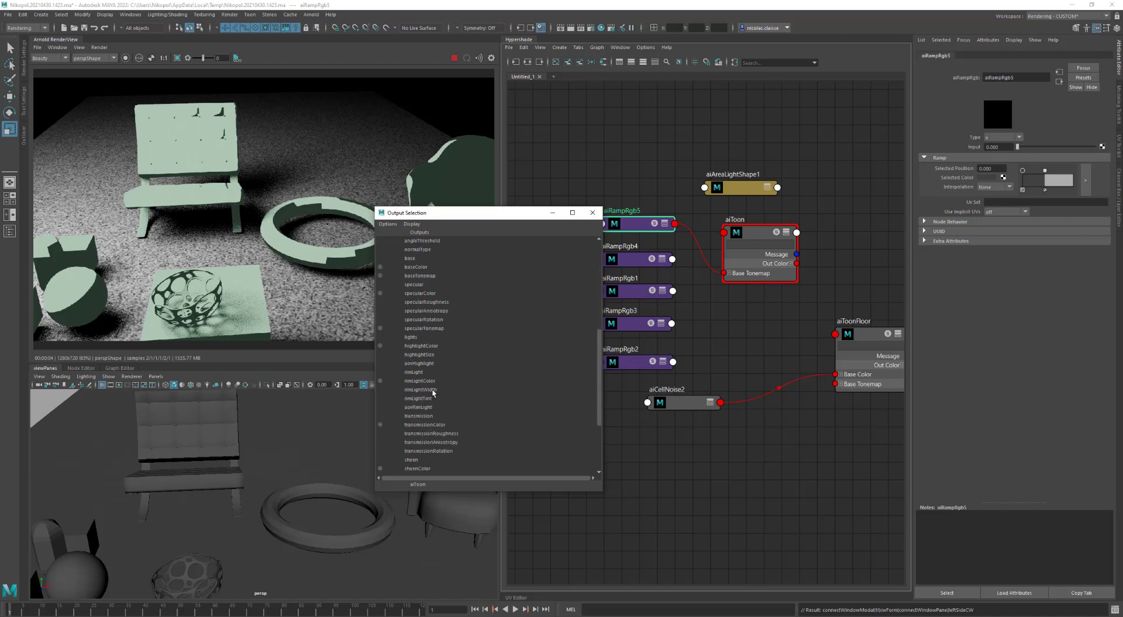
{"action": "scroll", "coordinate": [433, 393], "scroll_direction": "down", "scroll_amount": 4}
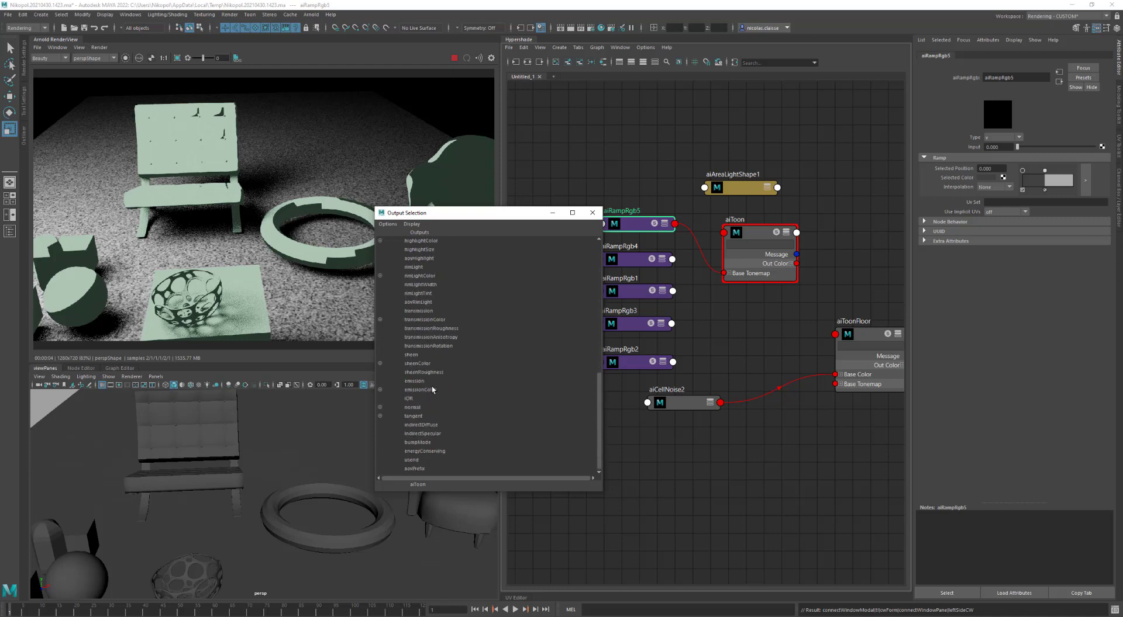
{"action": "scroll", "coordinate": [422, 283], "scroll_direction": "up", "scroll_amount": 3}
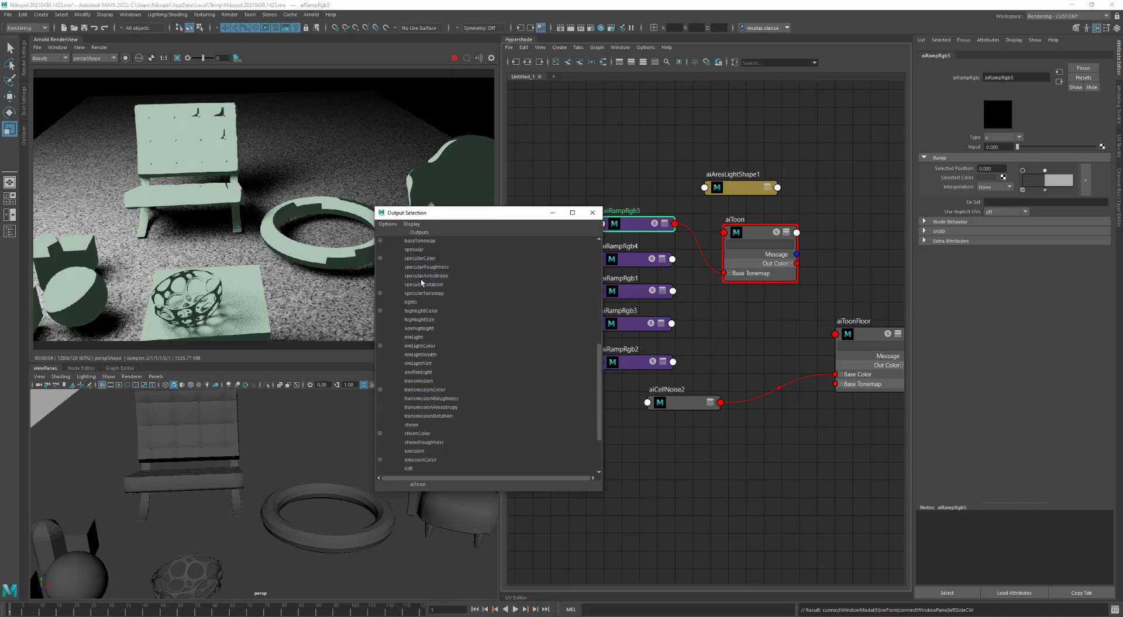
{"action": "scroll", "coordinate": [421, 282], "scroll_direction": "up", "scroll_amount": 3}
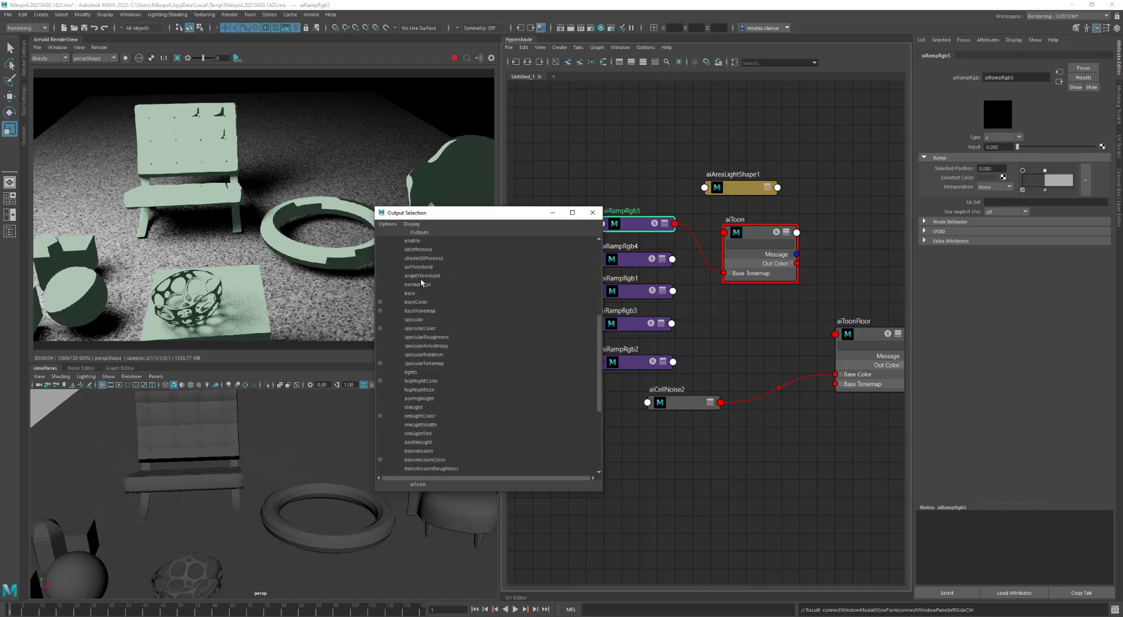
{"action": "left_click", "coordinate": [420, 313]}
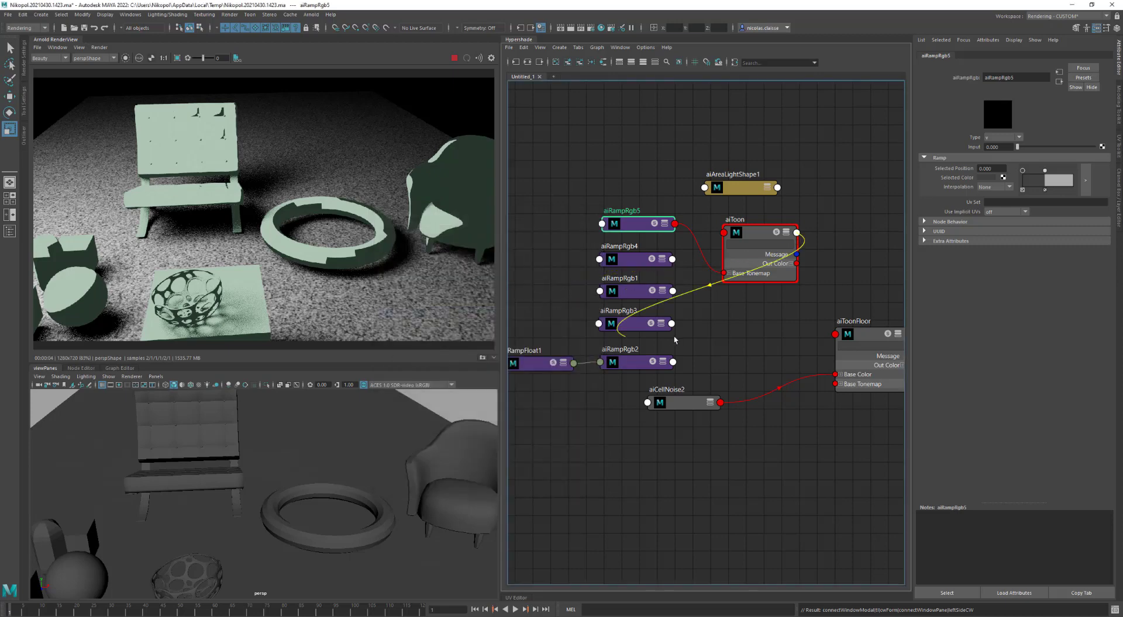
{"action": "left_click", "coordinate": [834, 384]}
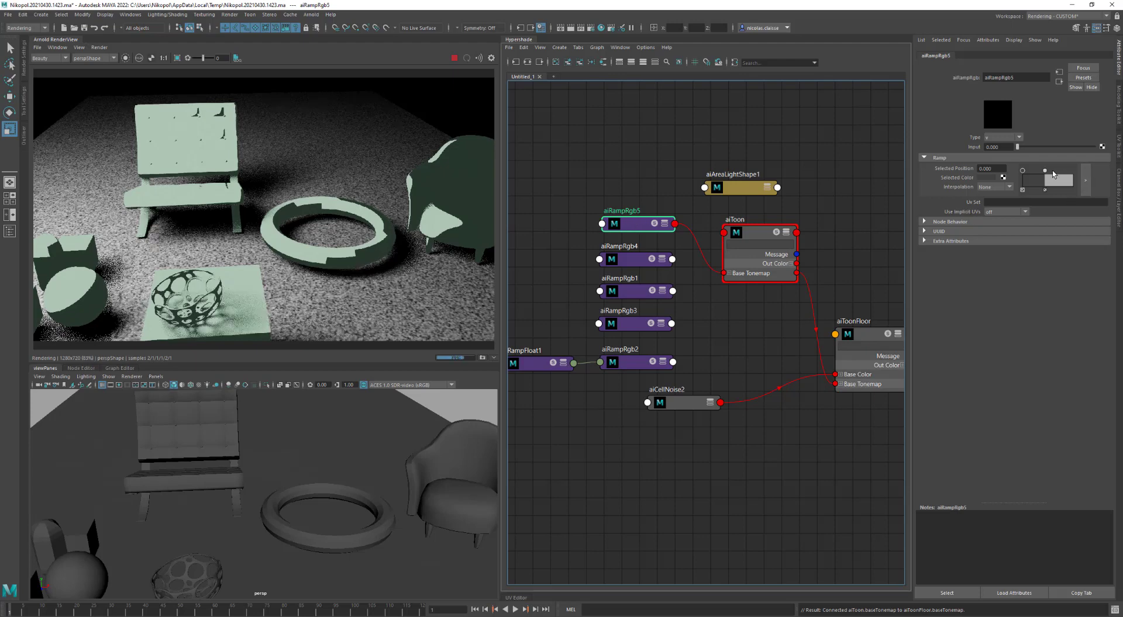
Set the lighter color stop of the aiRampRgb5 ramp to position 0.417
{"action": "left_click", "coordinate": [1044, 173]}
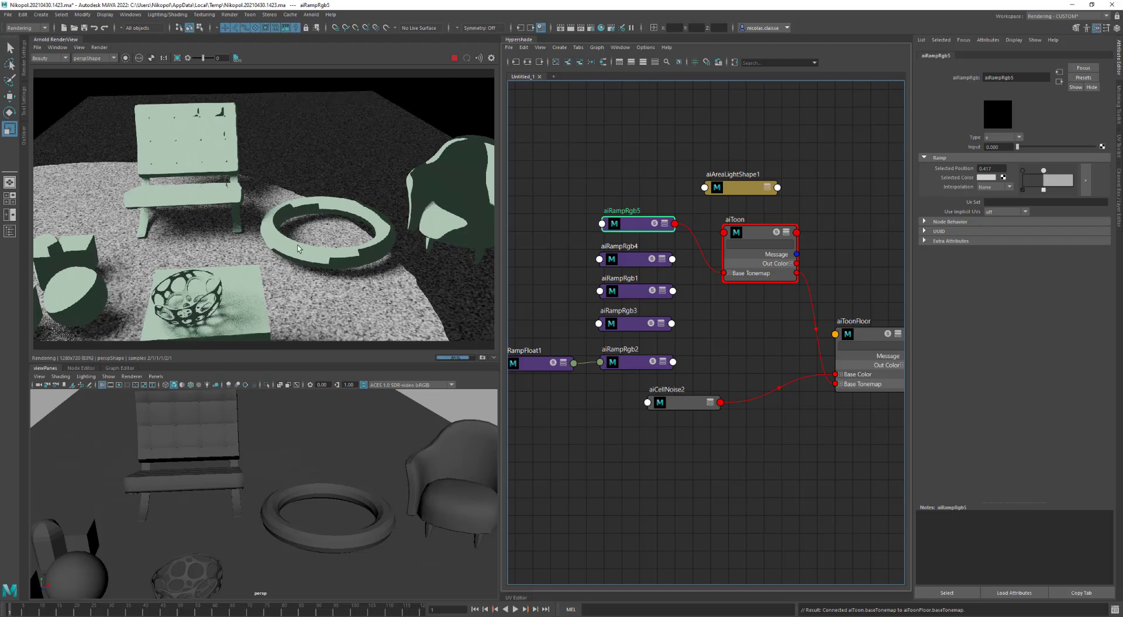
{"action": "key", "text": "["}
{"action": "key", "text": "["}
{"action": "key", "text": "["}
{"action": "key", "text": "["}
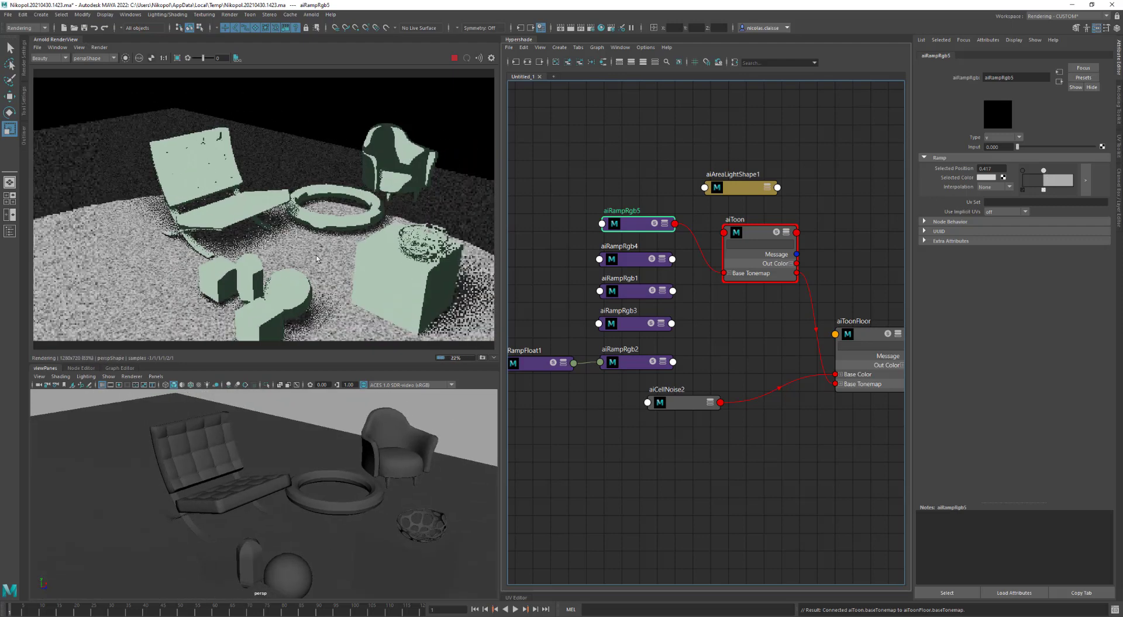
{"action": "key", "text": "["}
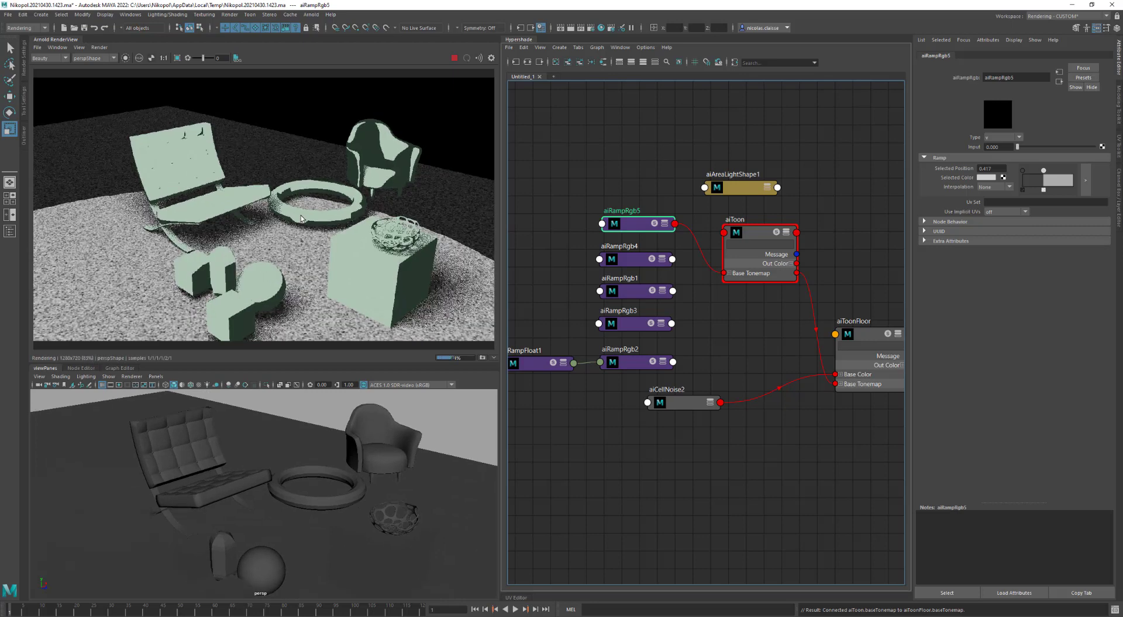
Open the Silhouette settings of the aiToon shader
{"action": "left_click", "coordinate": [763, 234]}
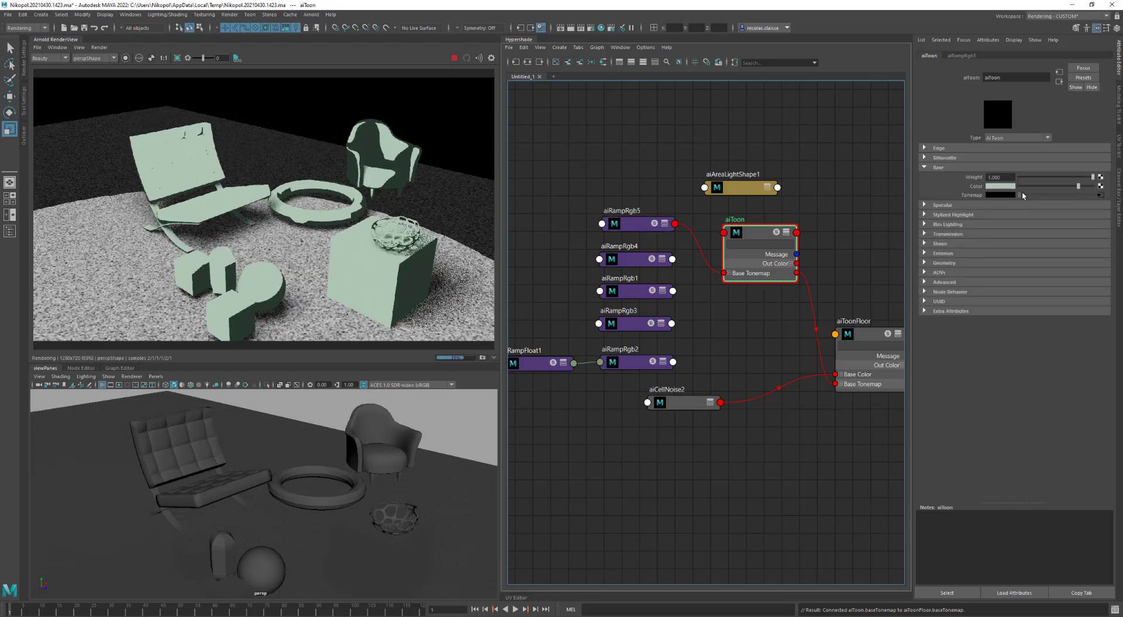
{"action": "left_click", "coordinate": [1004, 156]}
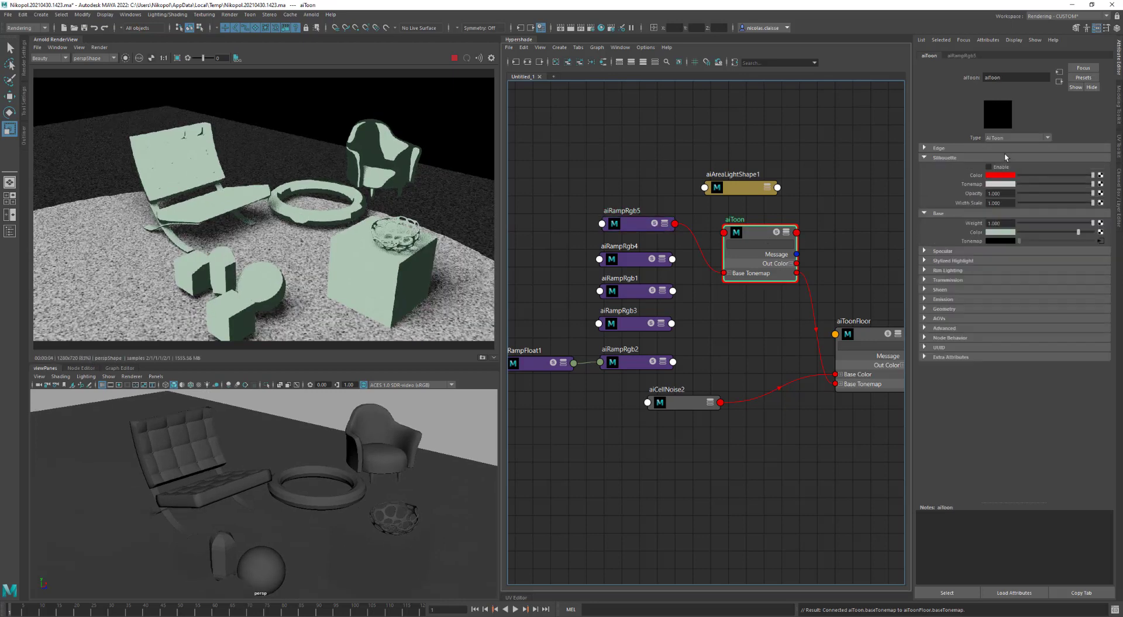
{"action": "key", "text": "ctrl+z"}
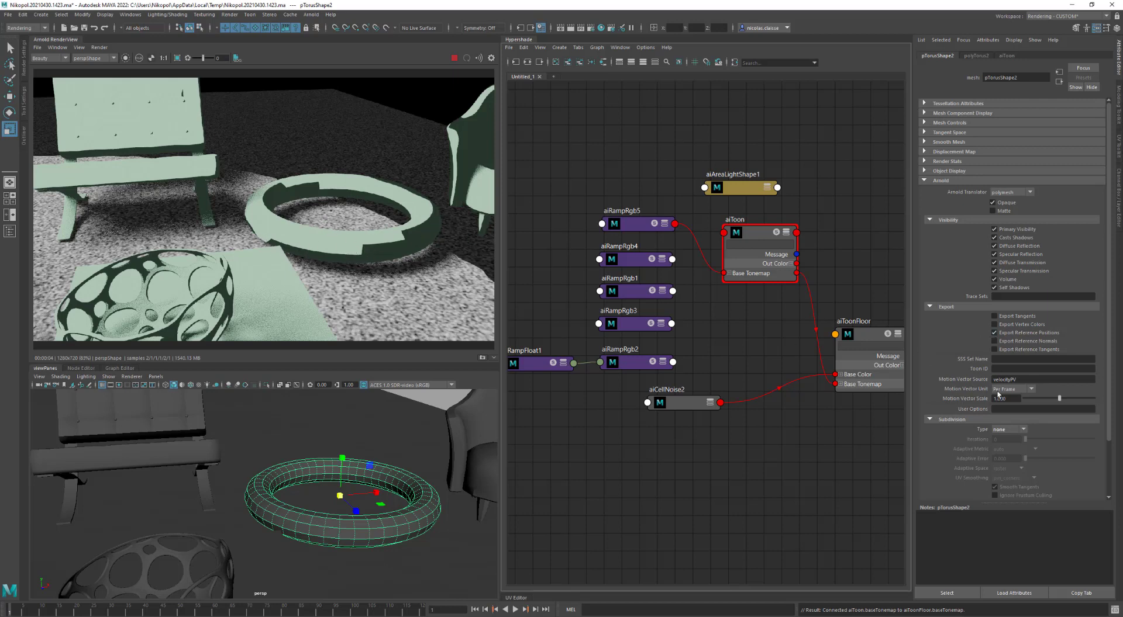
Set the torus mesh's Arnold subdivision type to catclark and toggle its Smooth Tangents option
{"action": "left_click", "coordinate": [1007, 430]}
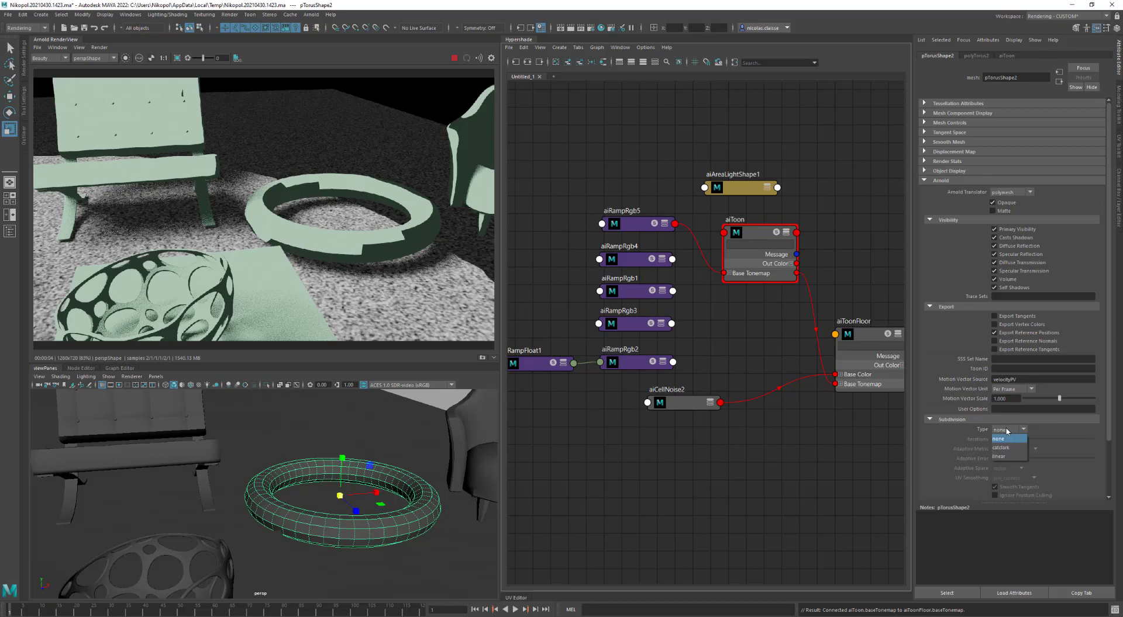
{"action": "left_click", "coordinate": [1006, 448]}
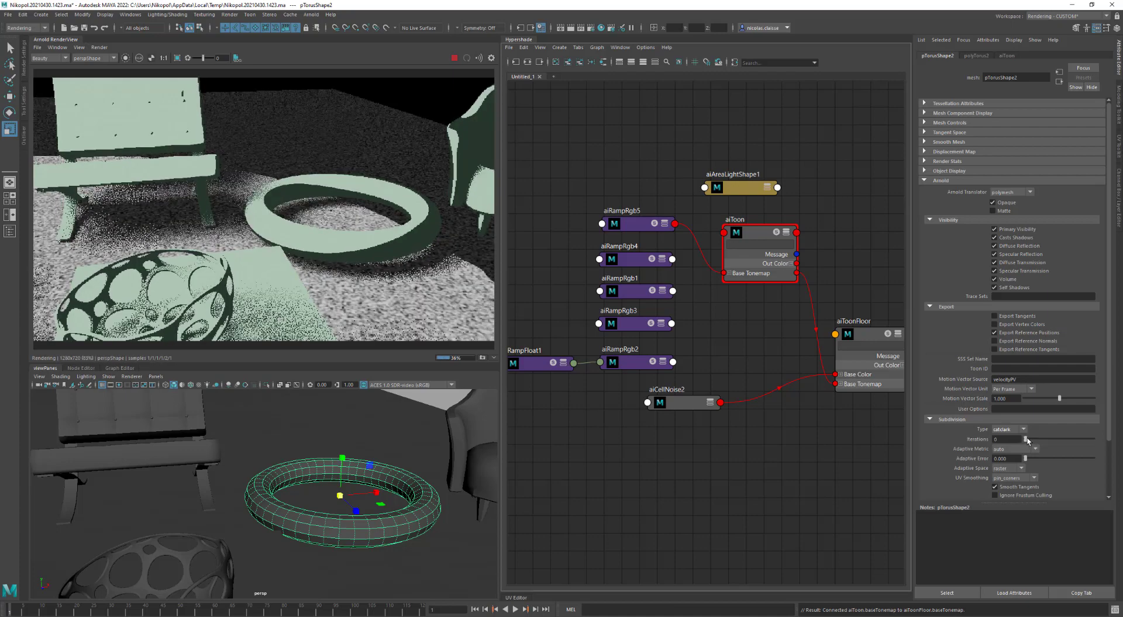
{"action": "left_click", "coordinate": [1012, 489]}
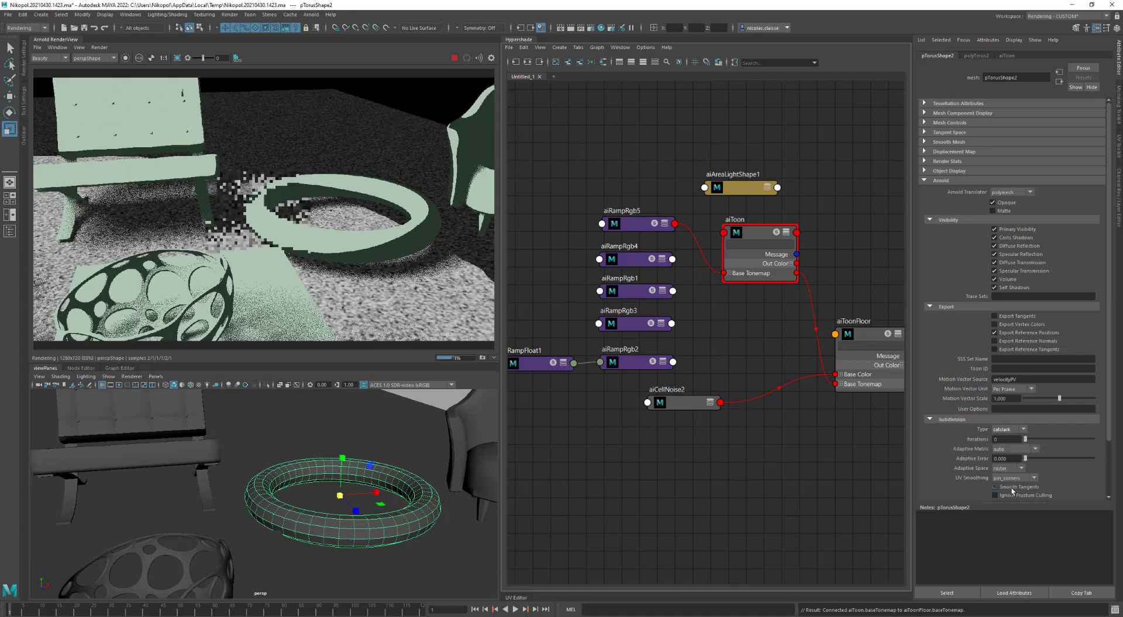
{"action": "left_click", "coordinate": [1012, 488]}
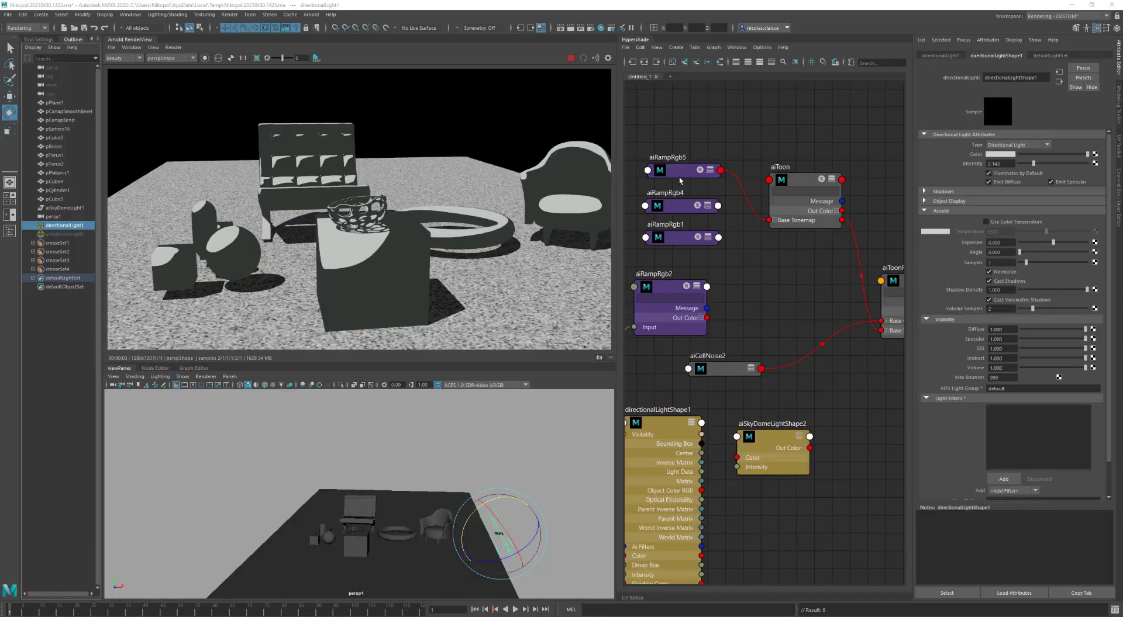
Shift the light stop of aiRampRgb5 toward the dark end, settling at position 0.417
{"action": "left_click", "coordinate": [678, 173]}
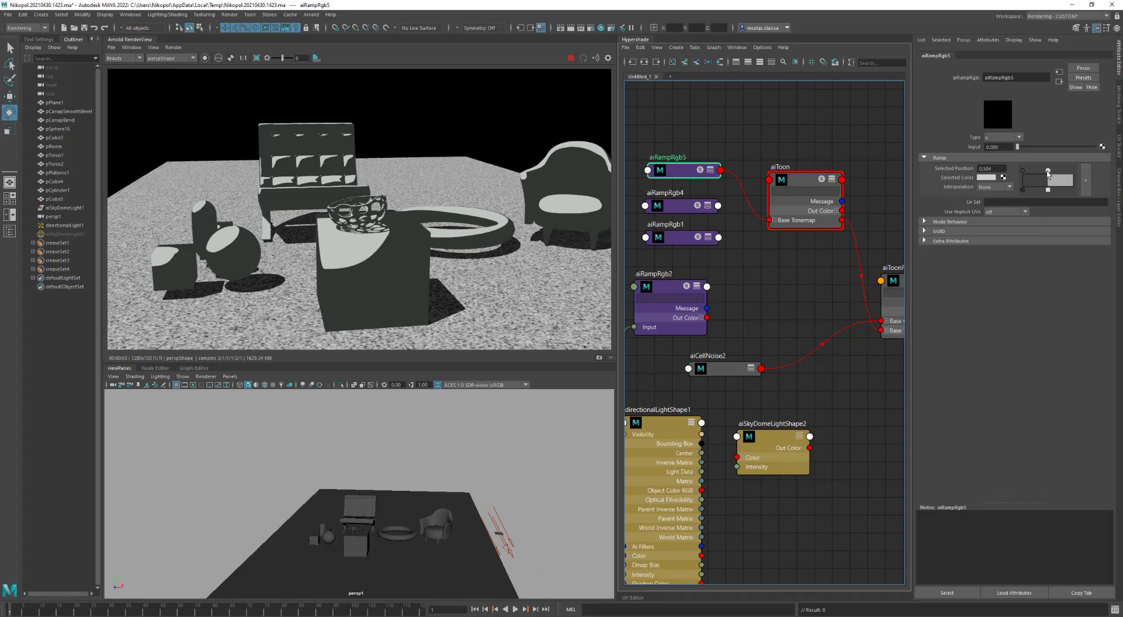
{"action": "left_click_drag", "start_coordinate": [1047, 174], "coordinate": [1038, 171]}
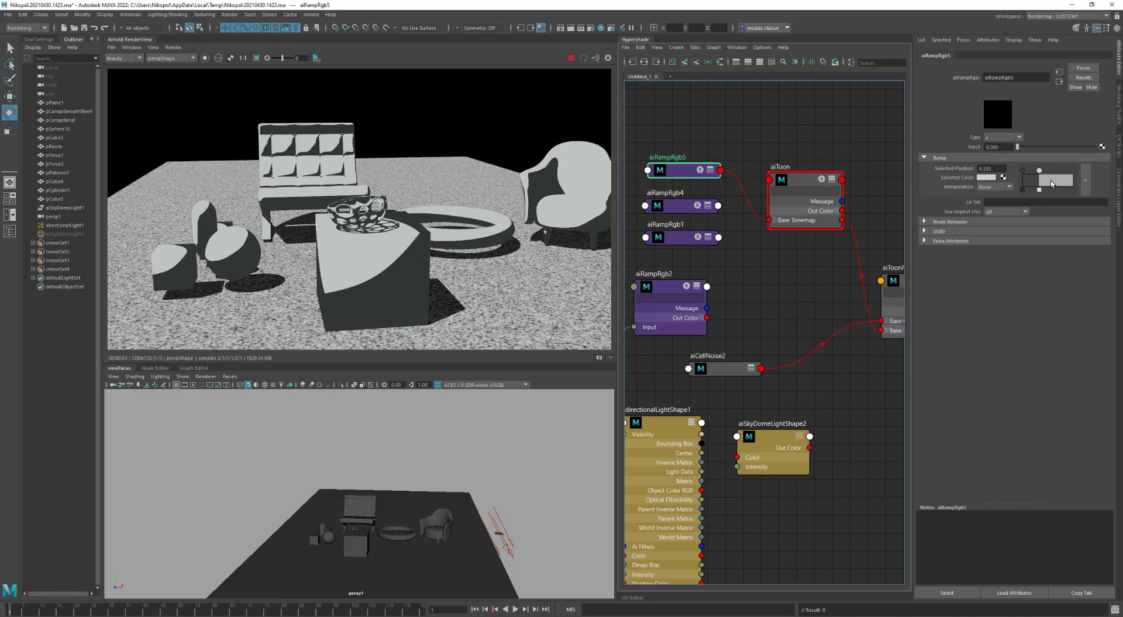
{"action": "left_click_drag", "start_coordinate": [1039, 171], "coordinate": [1043, 170]}
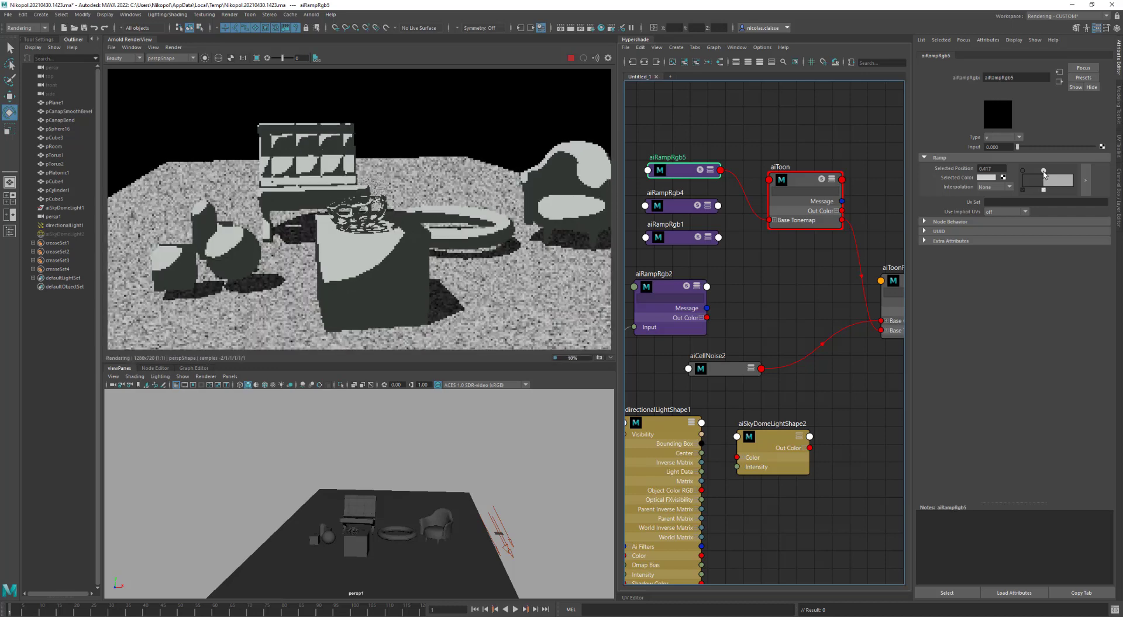
Try Linear interpolation on the first stop of the aiRampRgb5 ramp, and return it to None
{"action": "left_click", "coordinate": [1022, 171]}
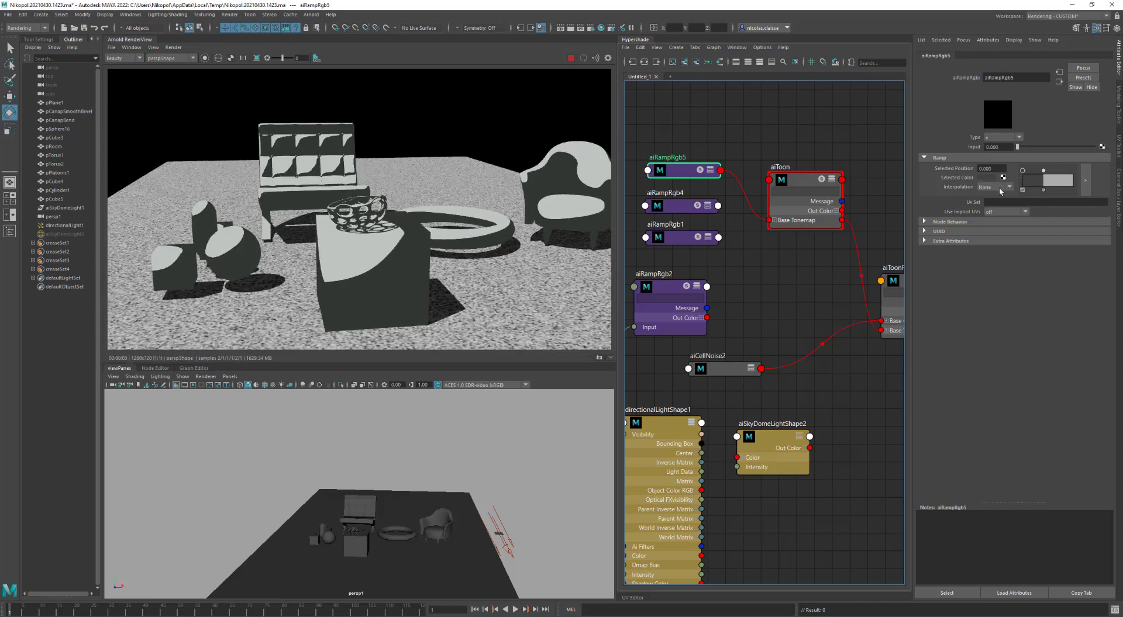
{"action": "left_click", "coordinate": [993, 187]}
{"action": "left_click", "coordinate": [994, 205]}
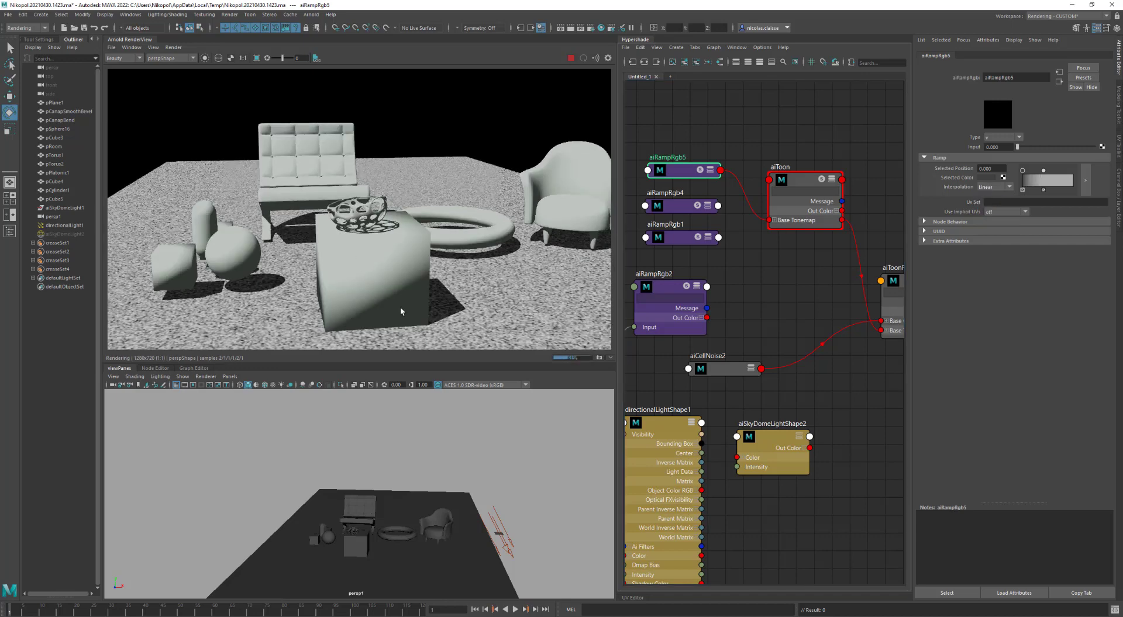
{"action": "left_click", "coordinate": [996, 187]}
{"action": "left_click", "coordinate": [994, 197]}
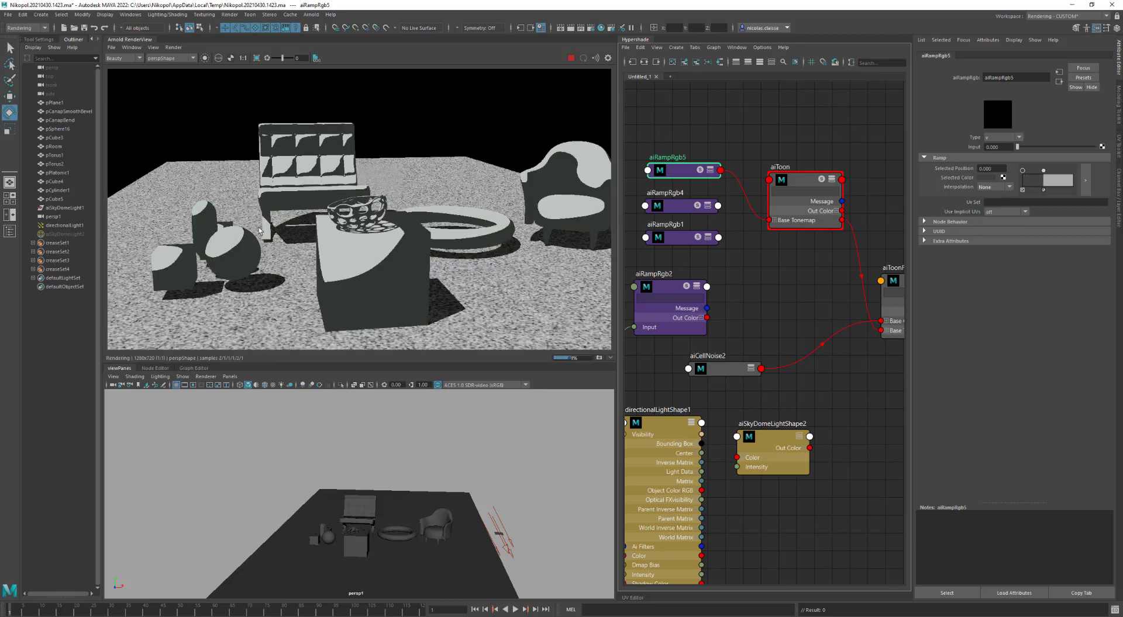
Try angles of 10 and 0 on directionalLight1 and settle on an Angle of about 1.983
{"action": "left_click", "coordinate": [62, 225]}
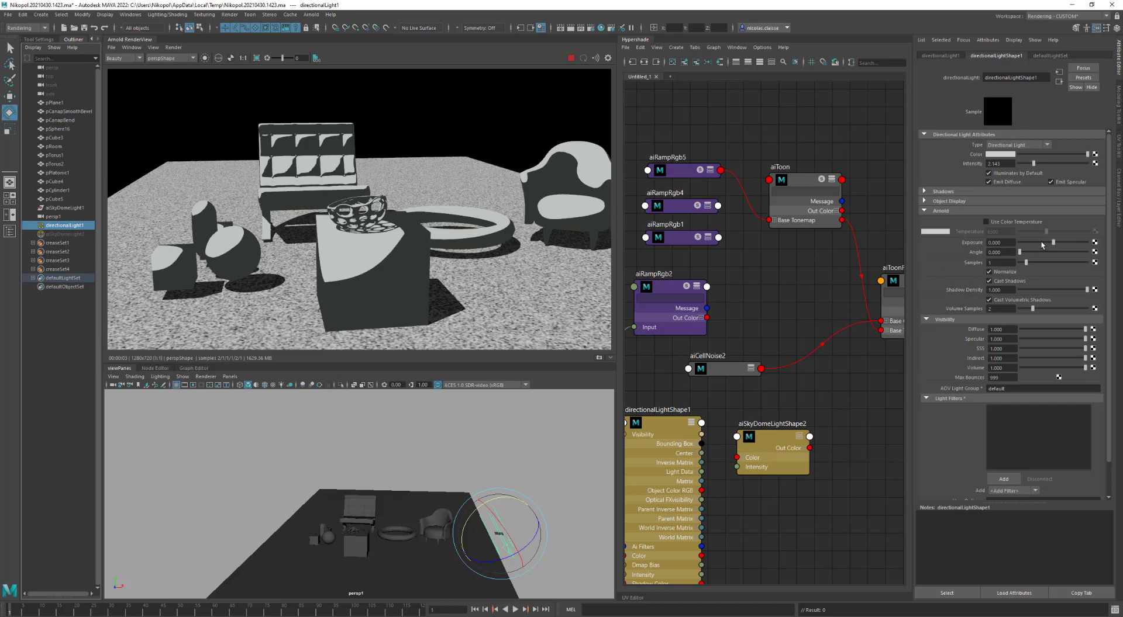
{"action": "left_click_drag", "start_coordinate": [1019, 254], "coordinate": [1089, 252]}
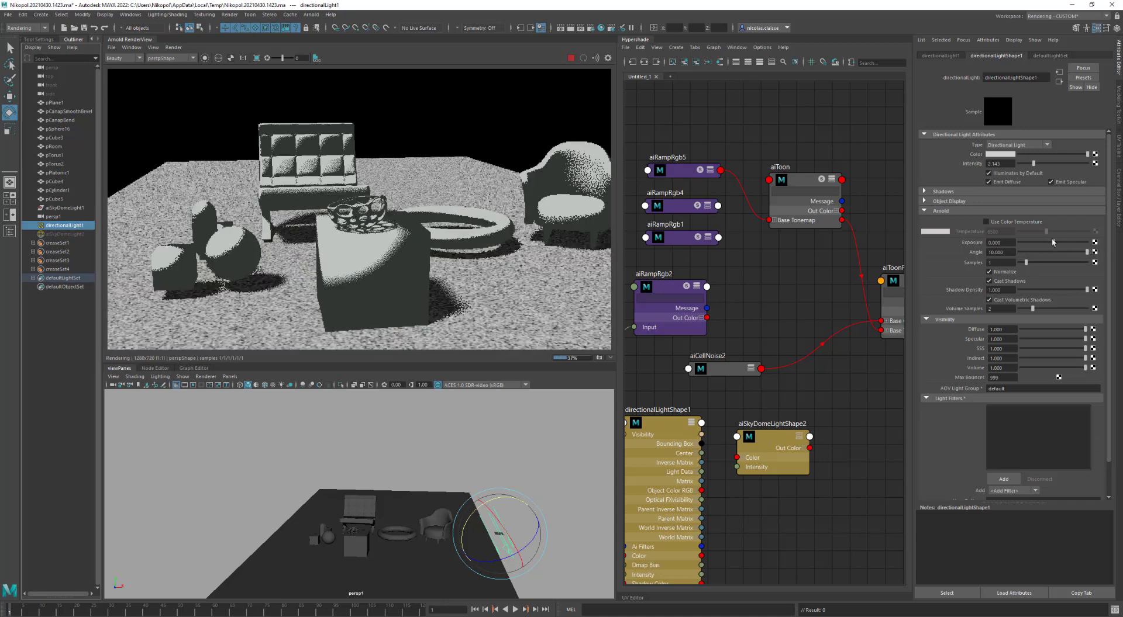
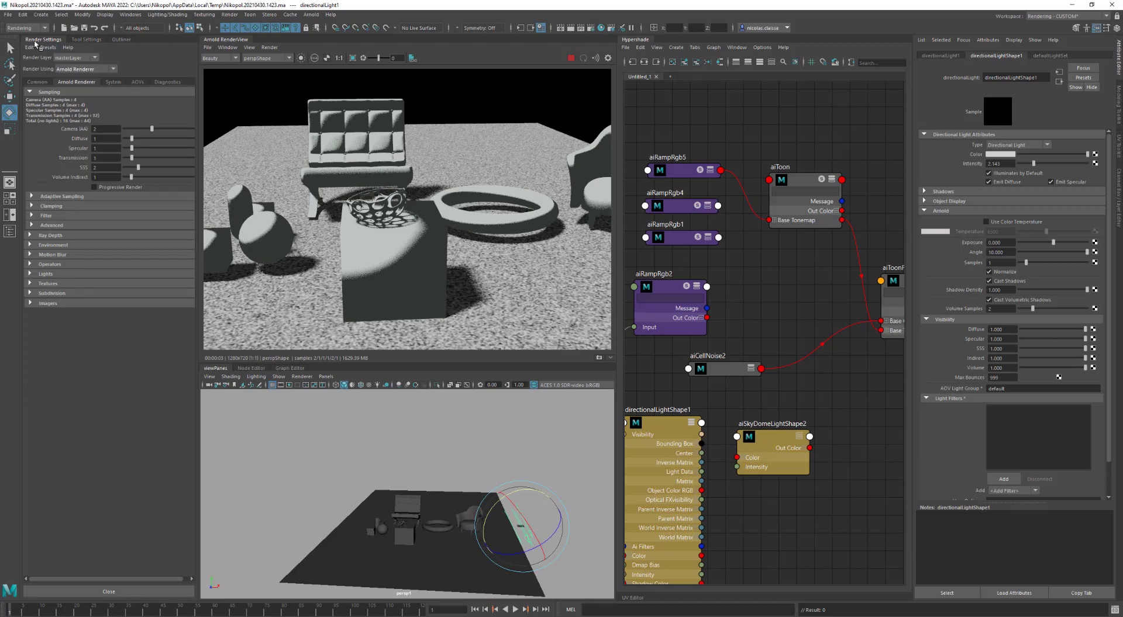
{"action": "left_click", "coordinate": [39, 40]}
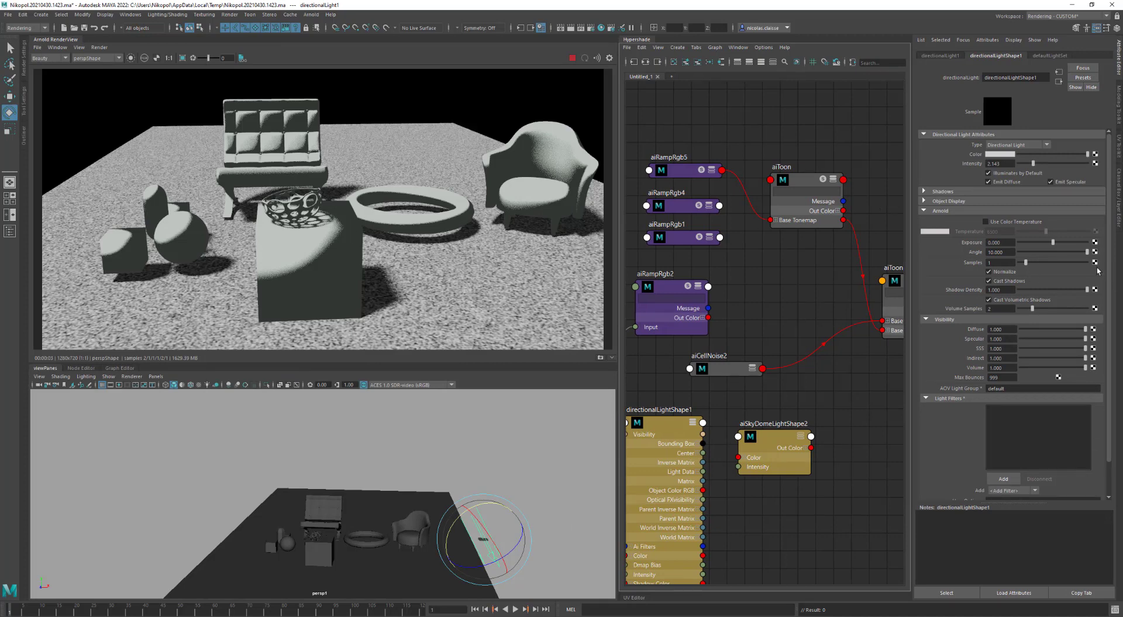
{"action": "left_click_drag", "start_coordinate": [1044, 255], "coordinate": [1018, 255]}
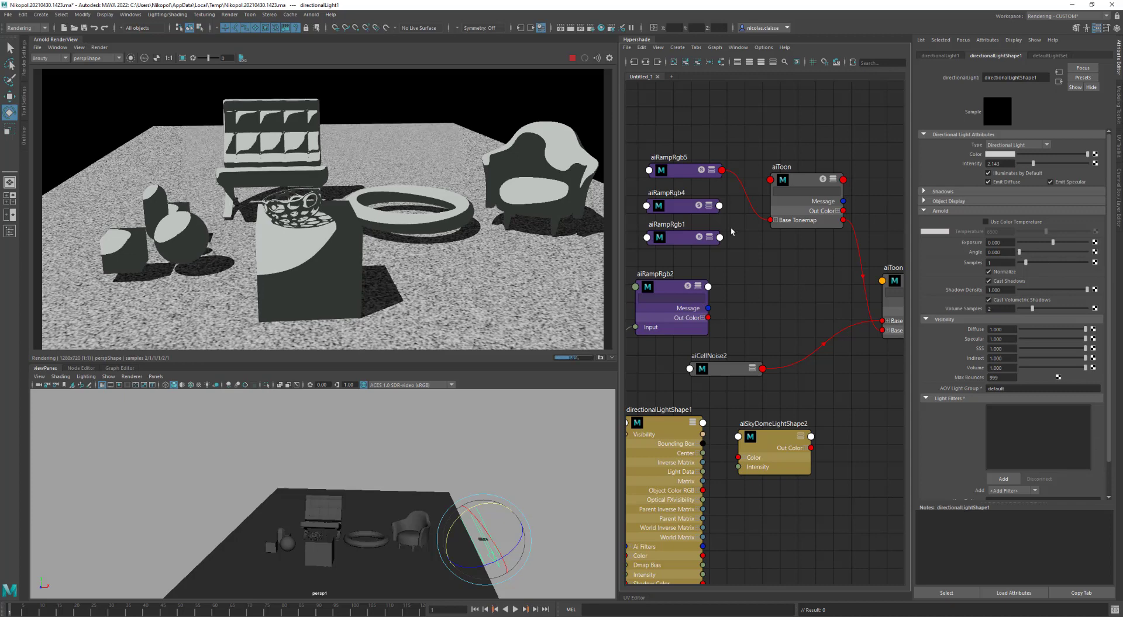
{"action": "left_click", "coordinate": [1032, 253]}
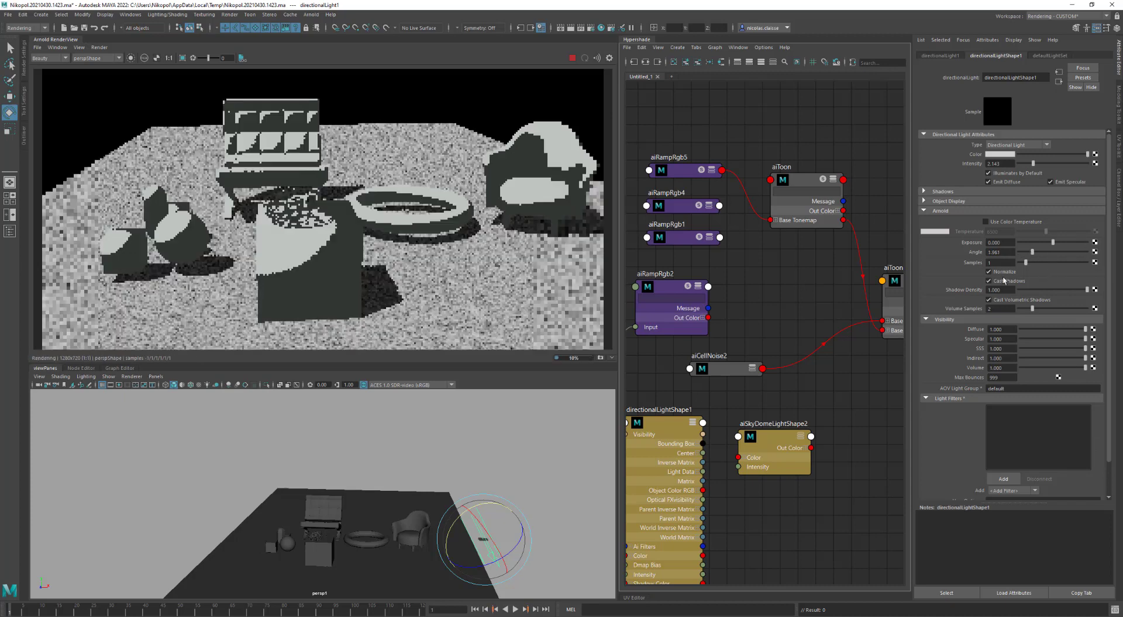
Hide directionalLight1 and show aiSkyDomeLight2 instead, with the dome light's intensity at about 1.545
{"action": "left_click", "coordinate": [23, 136]}
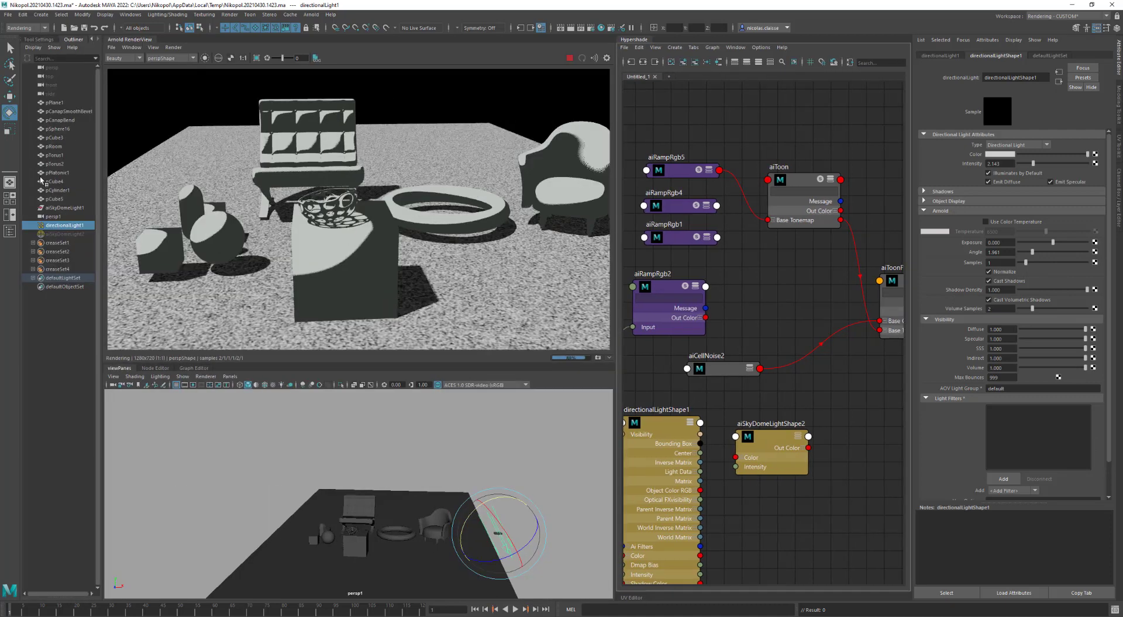
{"action": "left_click", "coordinate": [52, 234], "text": "ctrl"}
{"action": "key", "text": "h"}
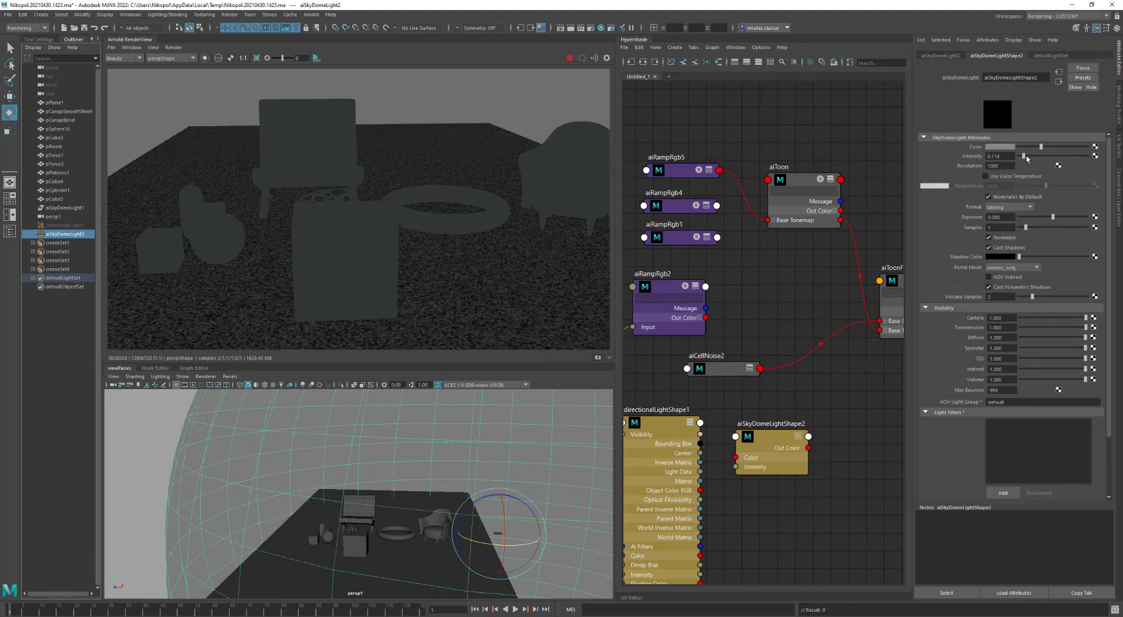
{"action": "left_click_drag", "start_coordinate": [1025, 155], "coordinate": [1030, 156]}
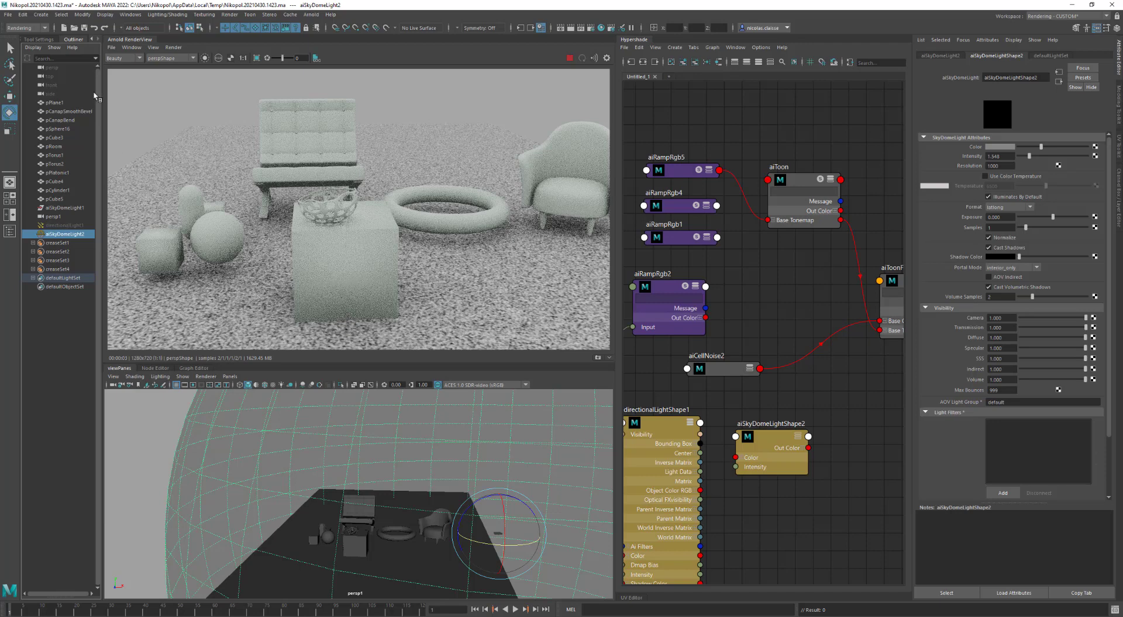
Set the aiSkyDomeLight2 samples to 5 and the render's Camera (AA) sampling to 6
{"action": "left_click", "coordinate": [1052, 228]}
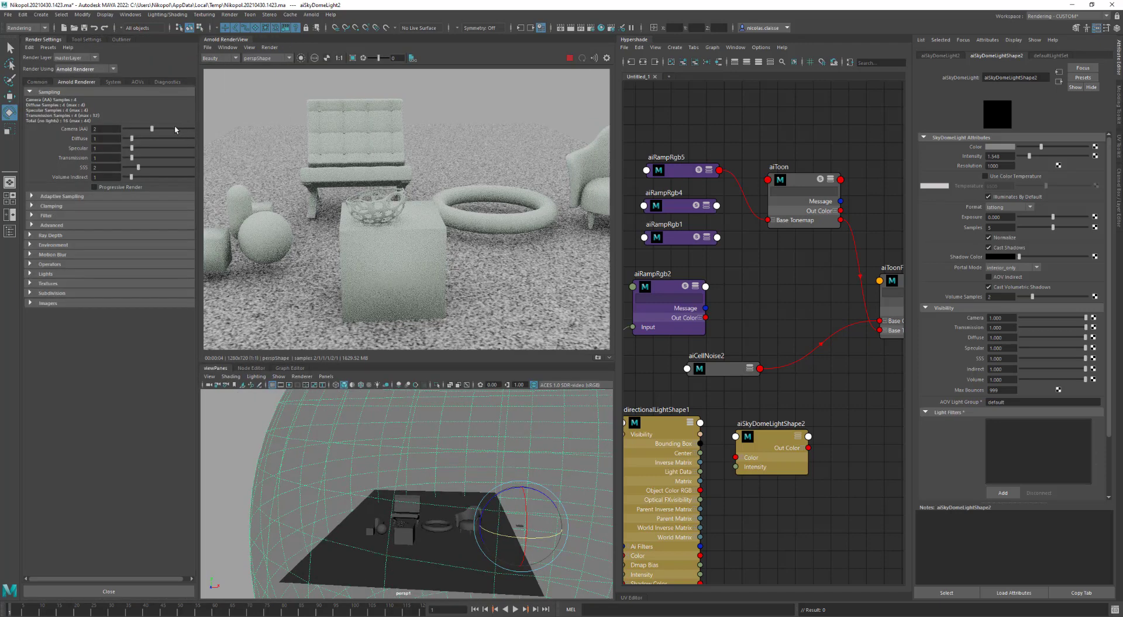
{"action": "left_click", "coordinate": [175, 129]}
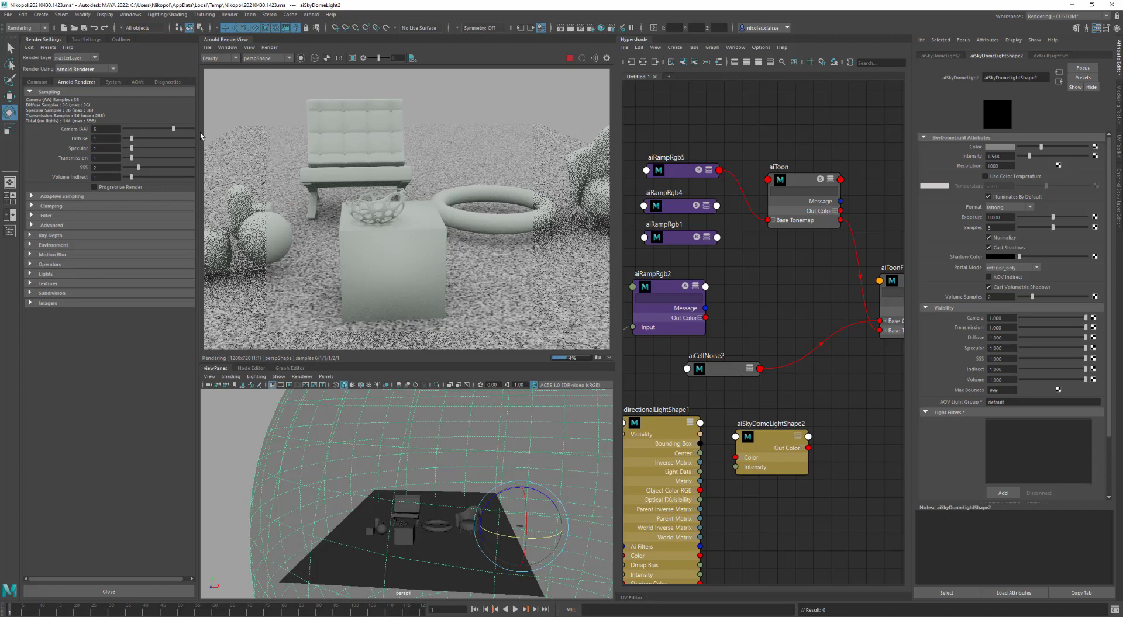
Set the render's Camera (AA) sampling to 3 and unhide directionalLight1 alongside the sky dome light
{"action": "left_click", "coordinate": [157, 129]}
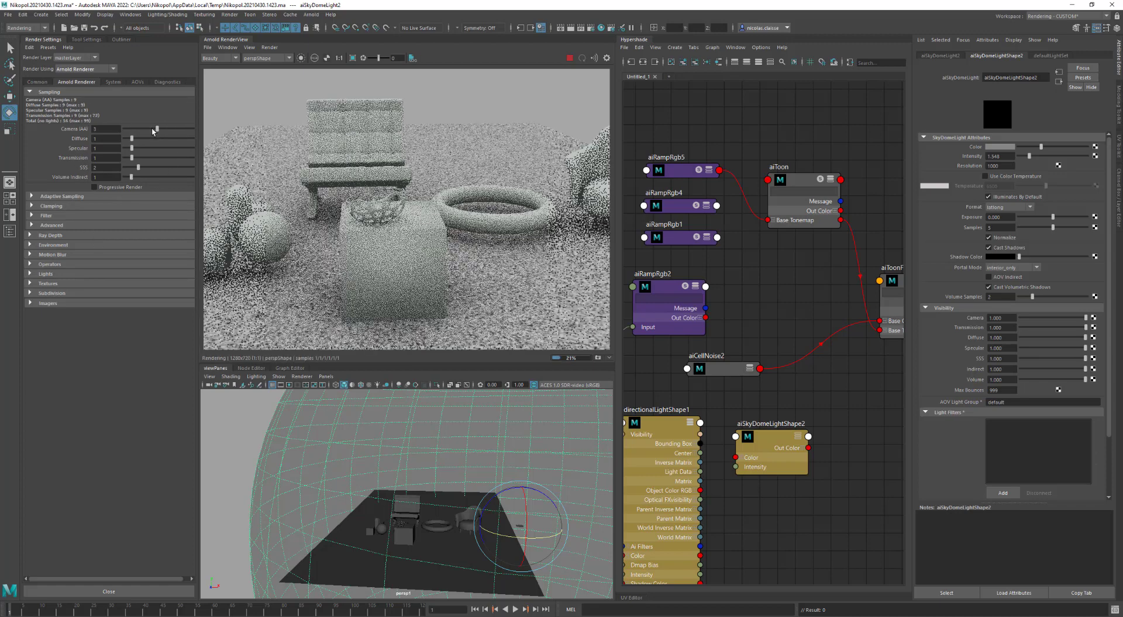
{"action": "left_click", "coordinate": [125, 39]}
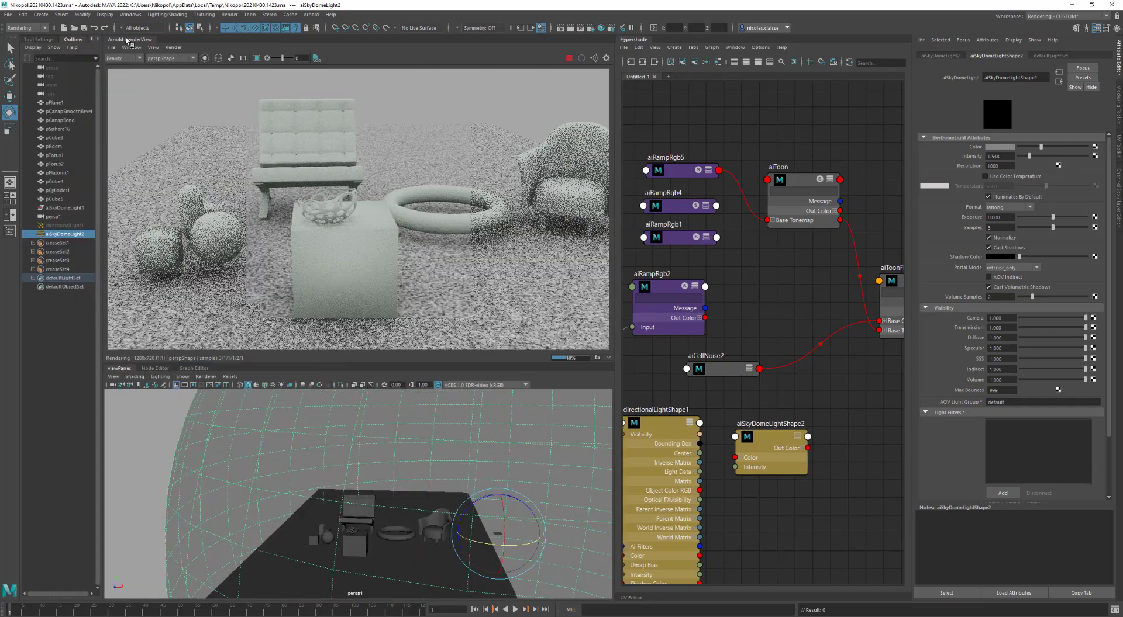
{"action": "left_click", "coordinate": [61, 226]}
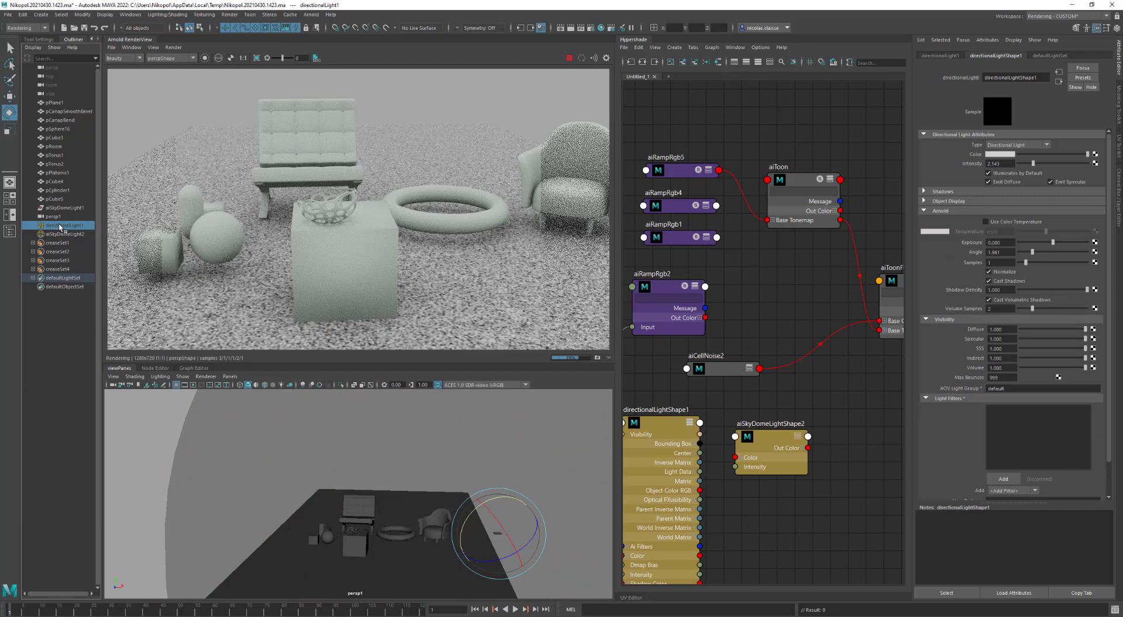
{"action": "key", "text": "h"}
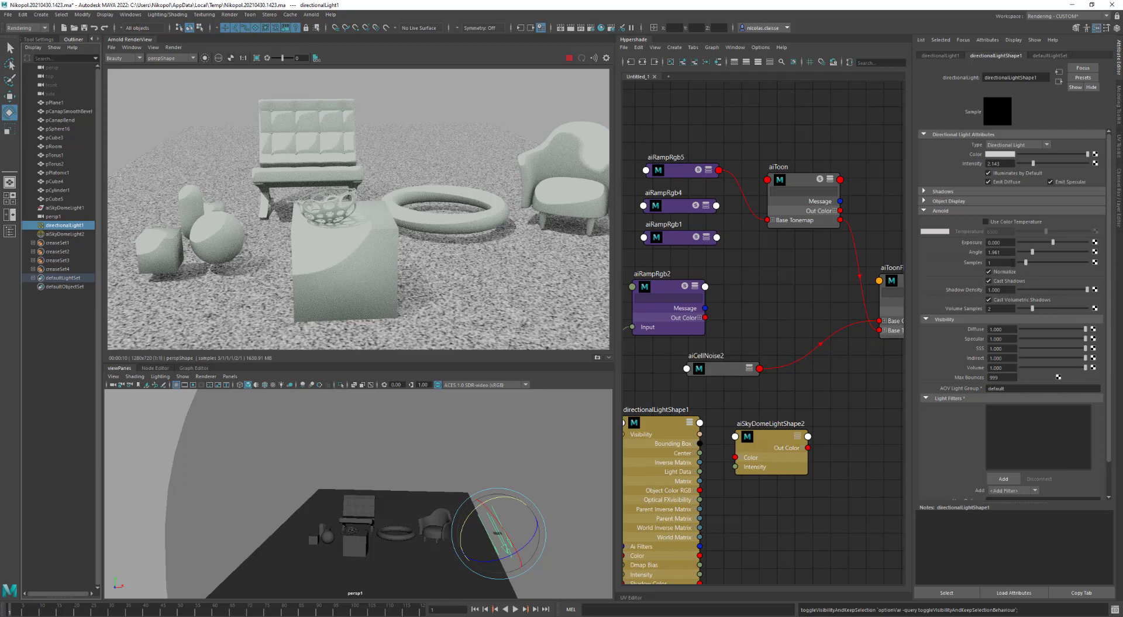
Raise the Angle of directionalLight1 to about 3.1 and set its Intensity to about 1.87
{"action": "left_click", "coordinate": [1039, 250]}
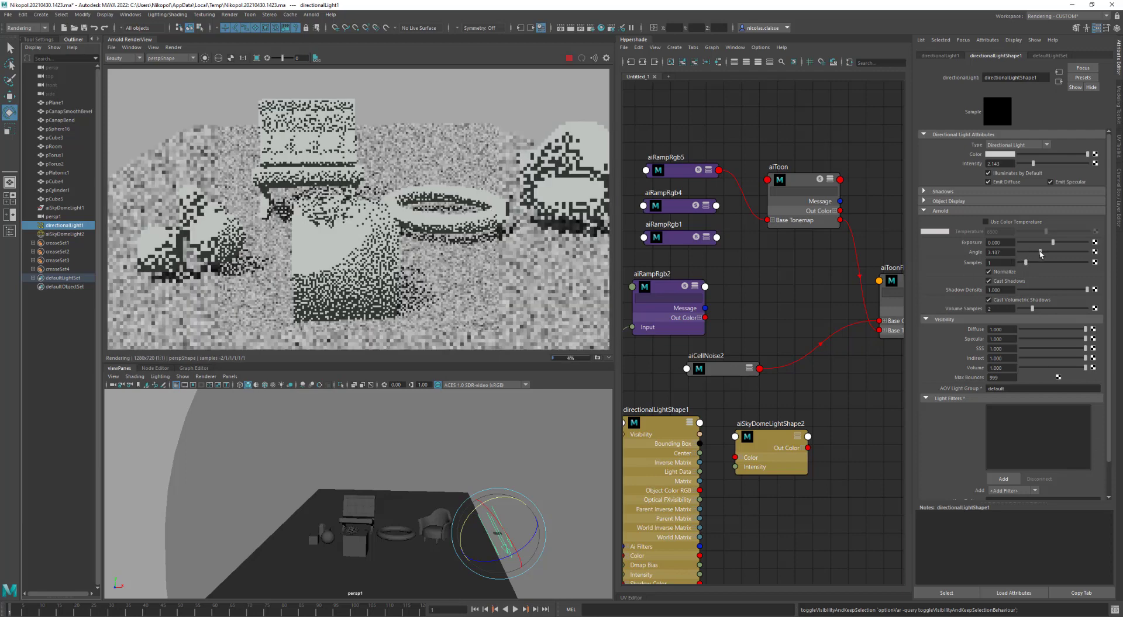
{"action": "left_click", "coordinate": [1031, 164]}
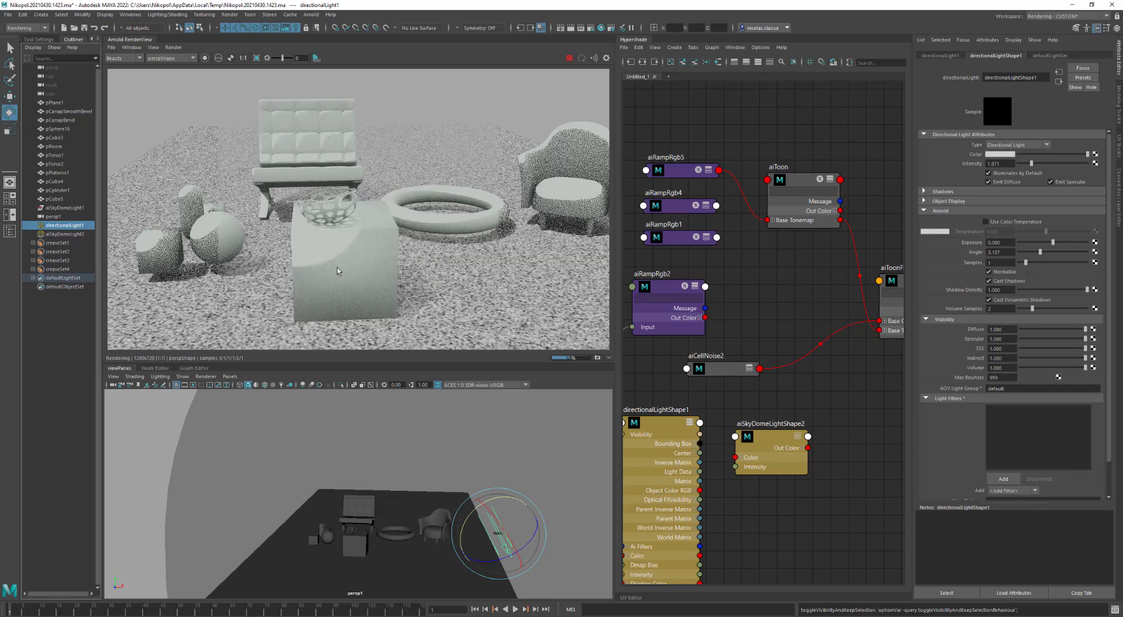
Connect aiRampRgb4 to the Base Tonemap of aiToon in place of aiRampRgb5
{"action": "scroll", "coordinate": [699, 163], "scroll_direction": "up", "scroll_amount": 2}
{"action": "left_click", "coordinate": [699, 163]}
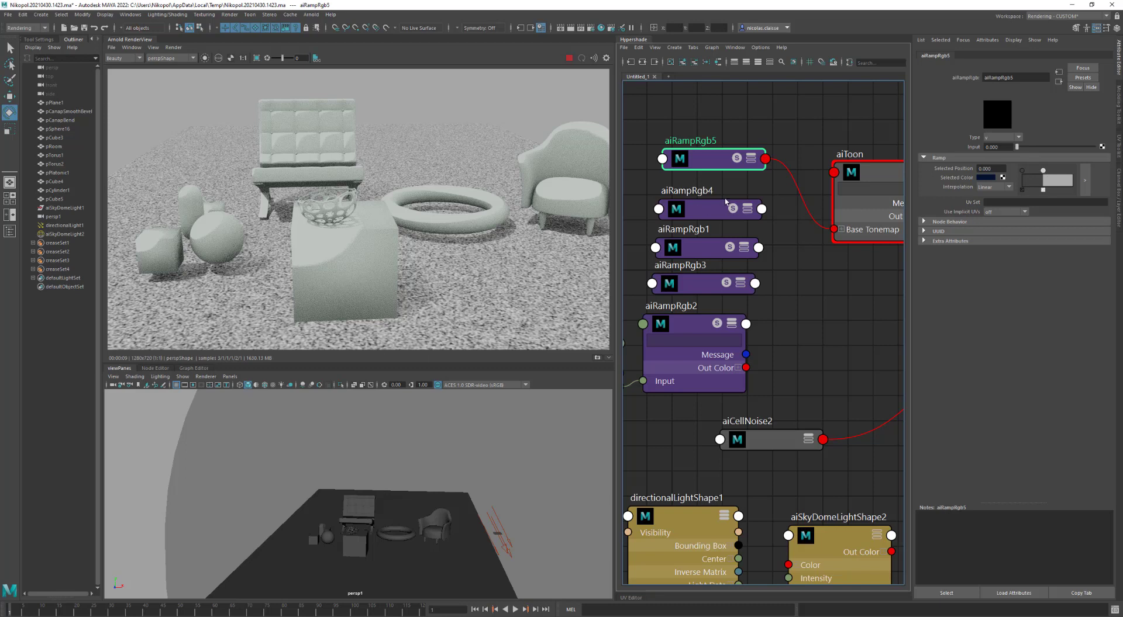
{"action": "left_click", "coordinate": [713, 214]}
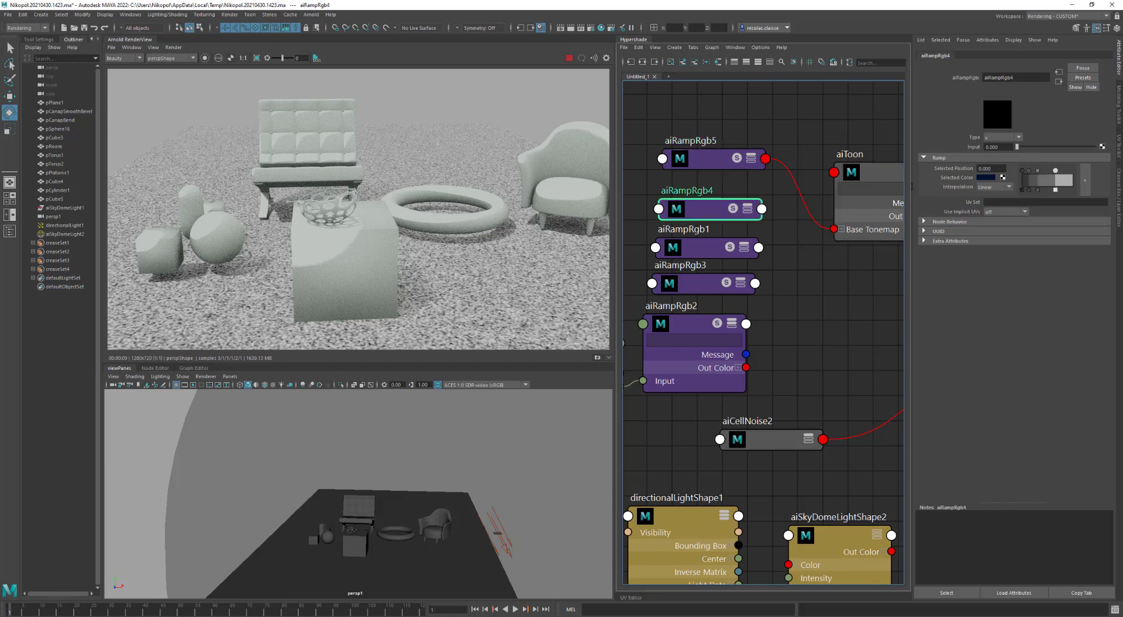
{"action": "left_click", "coordinate": [866, 175]}
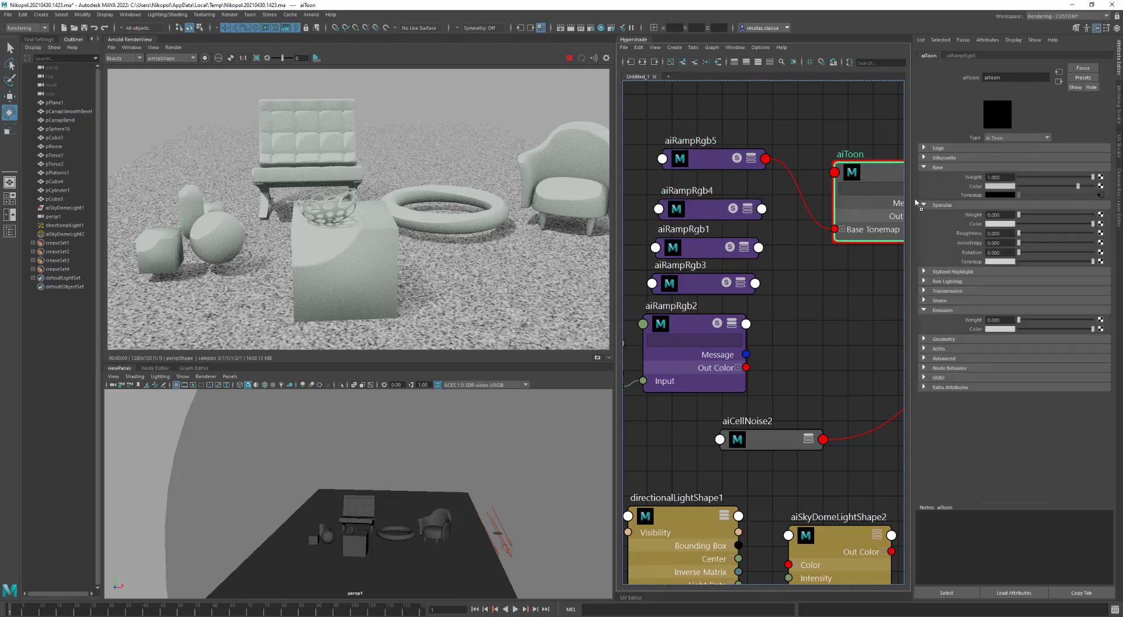
{"action": "middle_click_drag", "start_coordinate": [916, 202], "coordinate": [997, 195]}
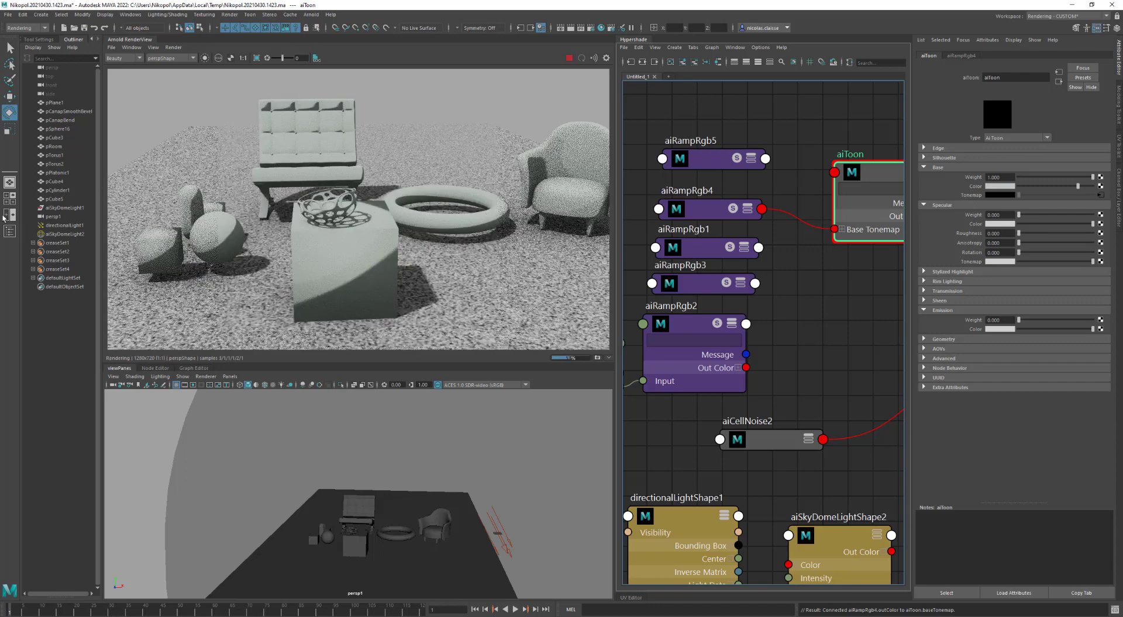
Lower the intensity of aiSkyDomeLight2 to about 0.5
{"action": "left_click", "coordinate": [64, 234]}
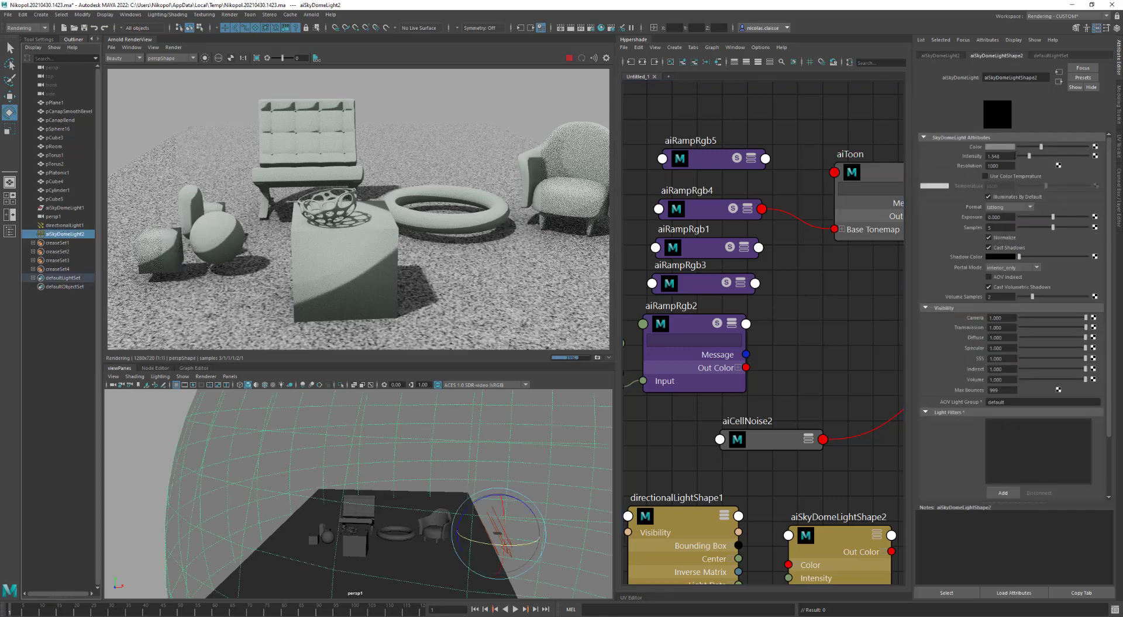
{"action": "left_click_drag", "start_coordinate": [1028, 156], "coordinate": [1018, 155]}
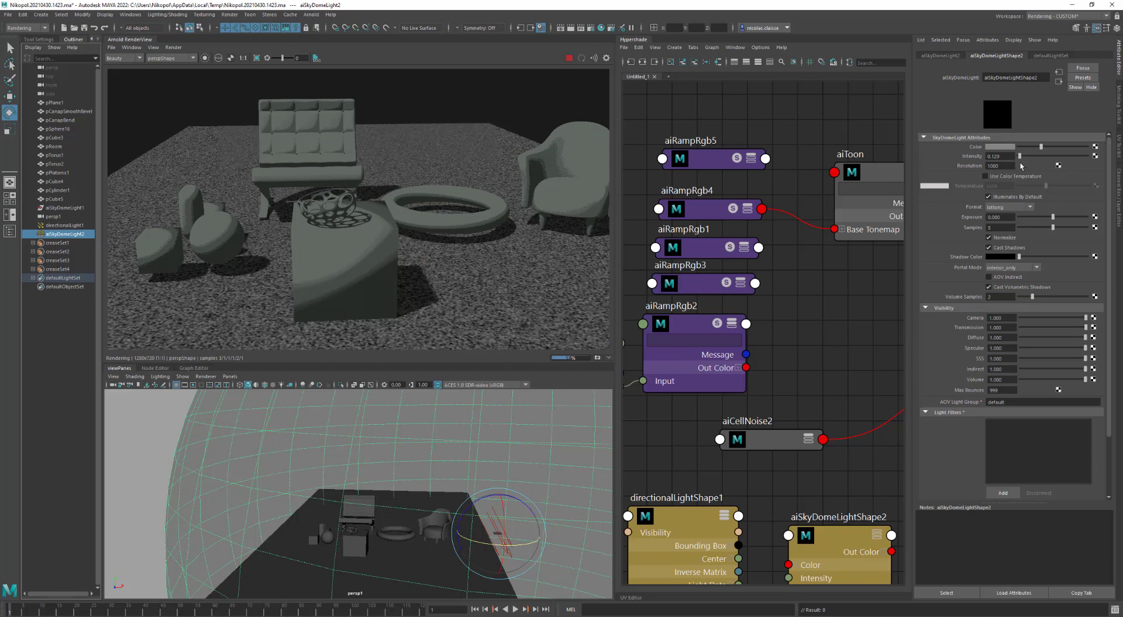
{"action": "left_click_drag", "start_coordinate": [1023, 156], "coordinate": [1022, 156]}
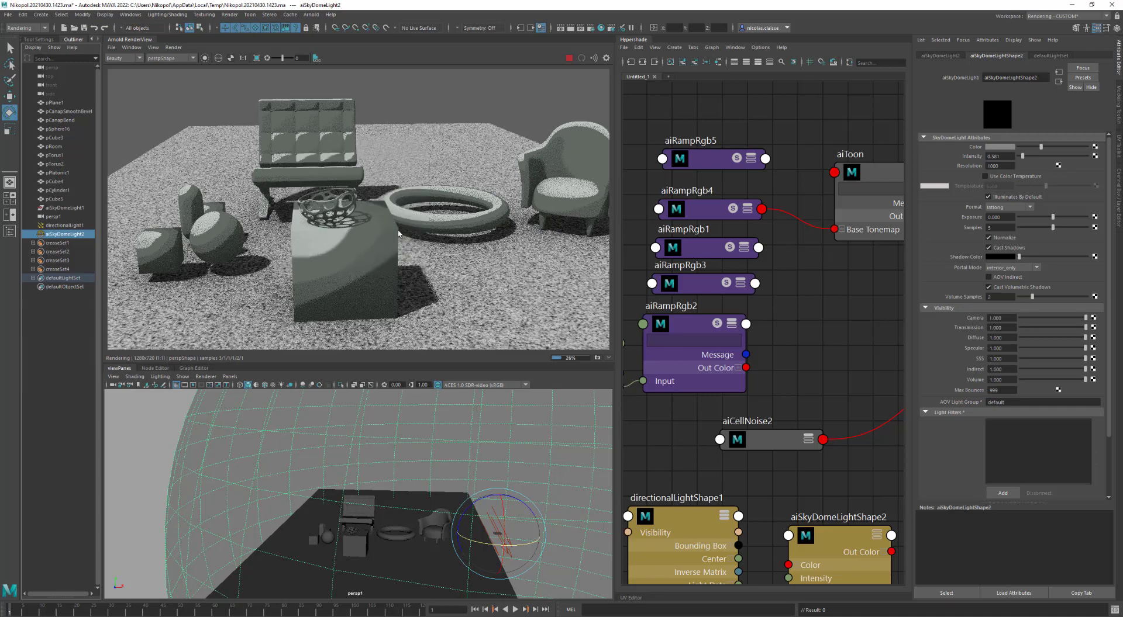
Connect aiRampRgb1 to the Base Tonemap of aiToon and move the ramp's yellow stop to position 0.670
{"action": "left_click", "coordinate": [866, 193]}
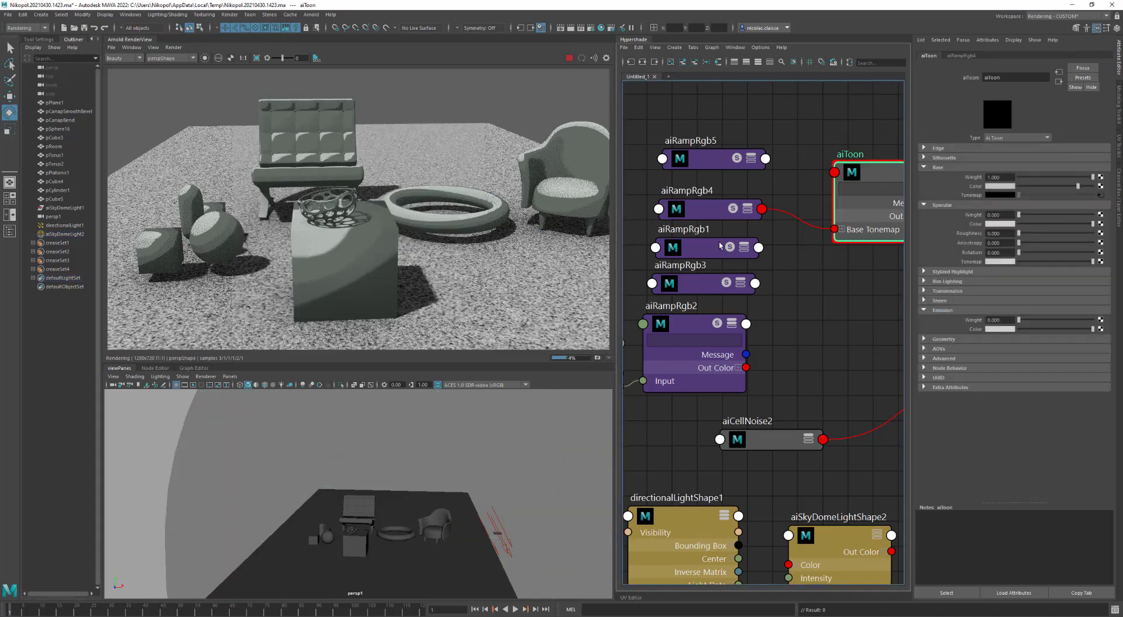
{"action": "left_click_drag", "start_coordinate": [758, 247], "coordinate": [834, 229]}
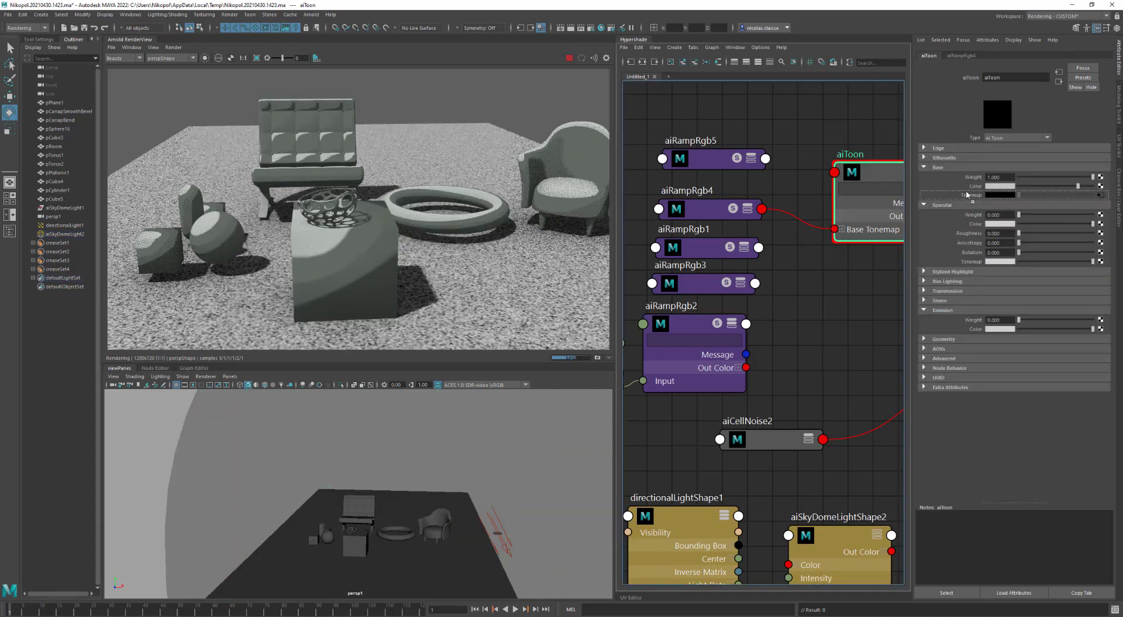
{"action": "left_click", "coordinate": [710, 246]}
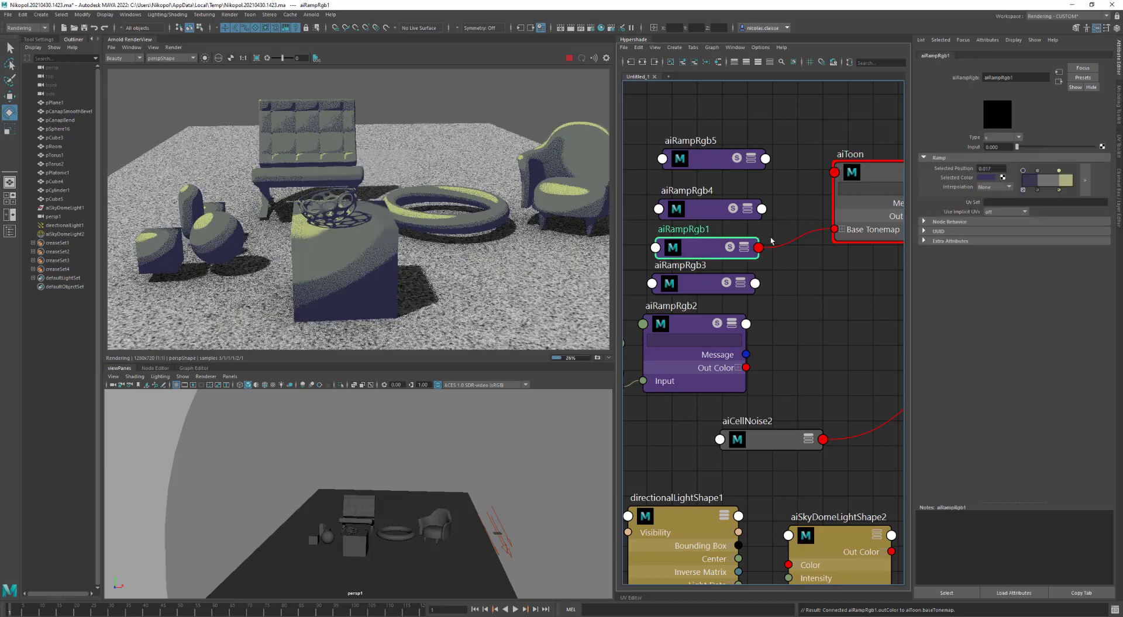
{"action": "left_click", "coordinate": [1038, 186]}
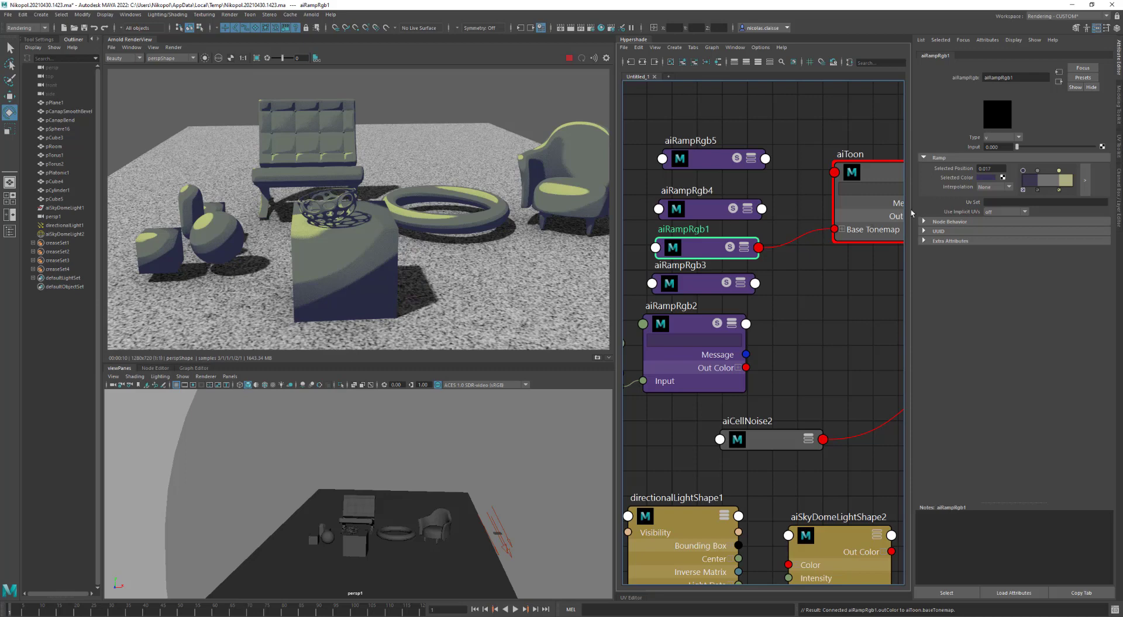
{"action": "left_click_drag", "start_coordinate": [1059, 172], "coordinate": [1056, 171]}
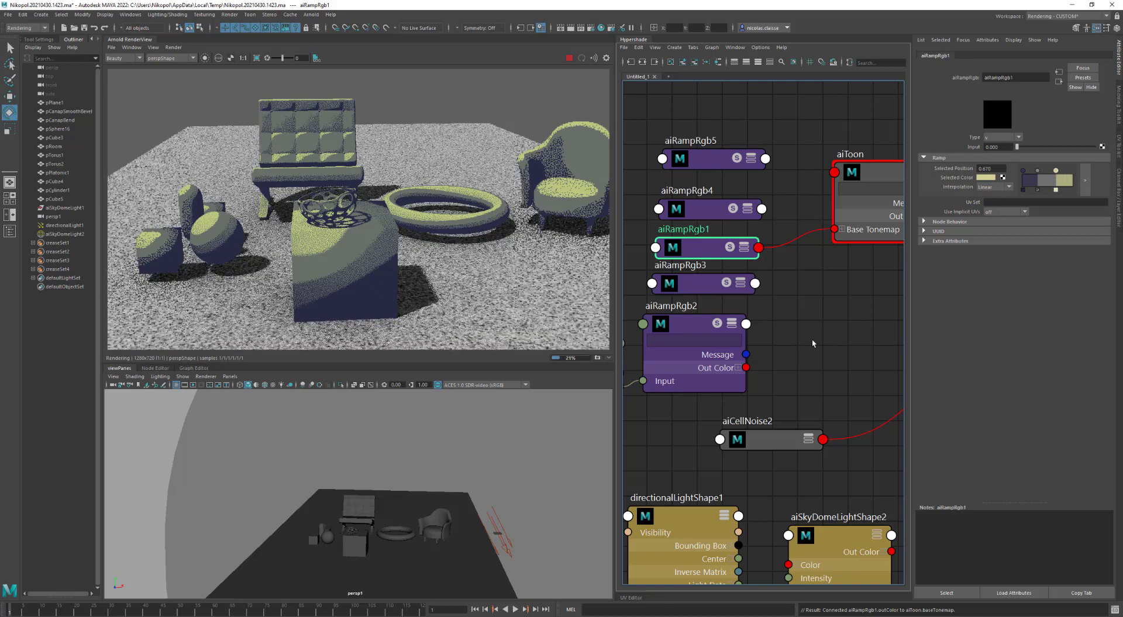
Move the aiToonFloor node below aiToon and connect the Out Color of aiRampRgb1 to its Base Tonemap
{"action": "middle_click_drag", "start_coordinate": [771, 311], "coordinate": [719, 322], "text": "alt"}
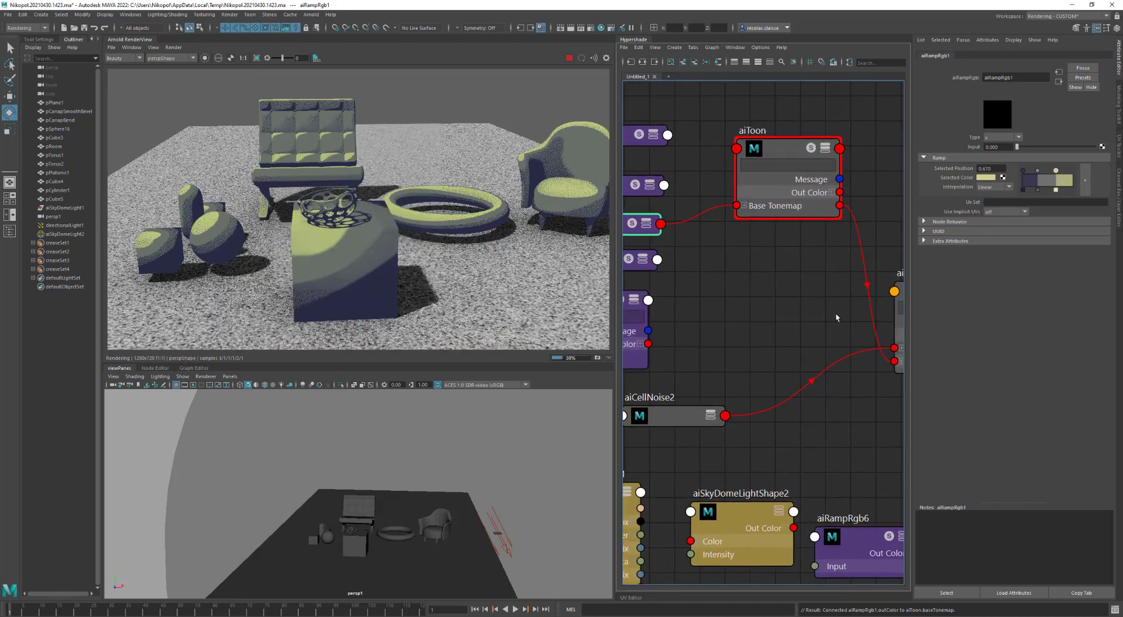
{"action": "right_click", "coordinate": [907, 298]}
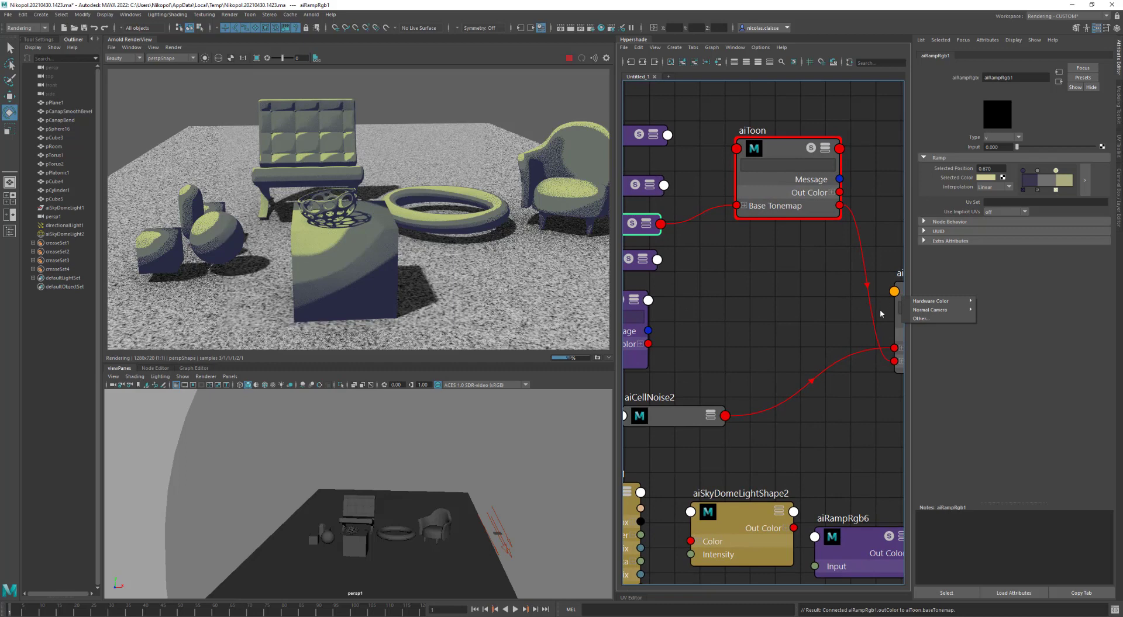
{"action": "left_click", "coordinate": [814, 321]}
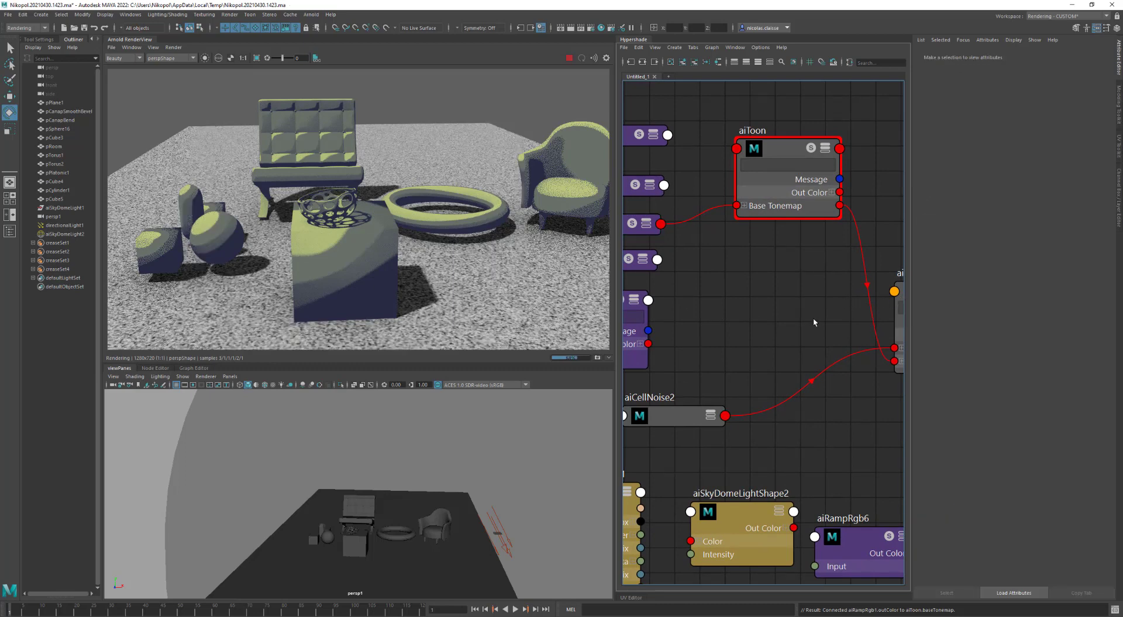
{"action": "middle_click_drag", "start_coordinate": [827, 331], "coordinate": [820, 326], "text": "alt"}
{"action": "left_click_drag", "start_coordinate": [880, 316], "coordinate": [745, 287]}
{"action": "middle_click_drag", "start_coordinate": [752, 318], "coordinate": [853, 307], "text": "alt"}
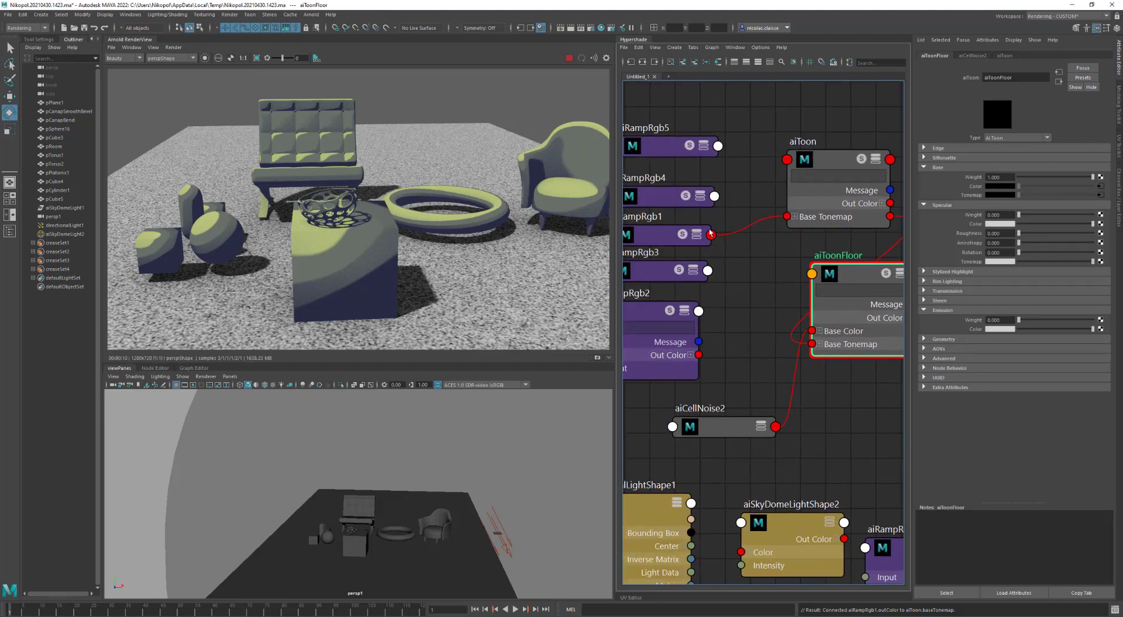
{"action": "left_click", "coordinate": [697, 236]}
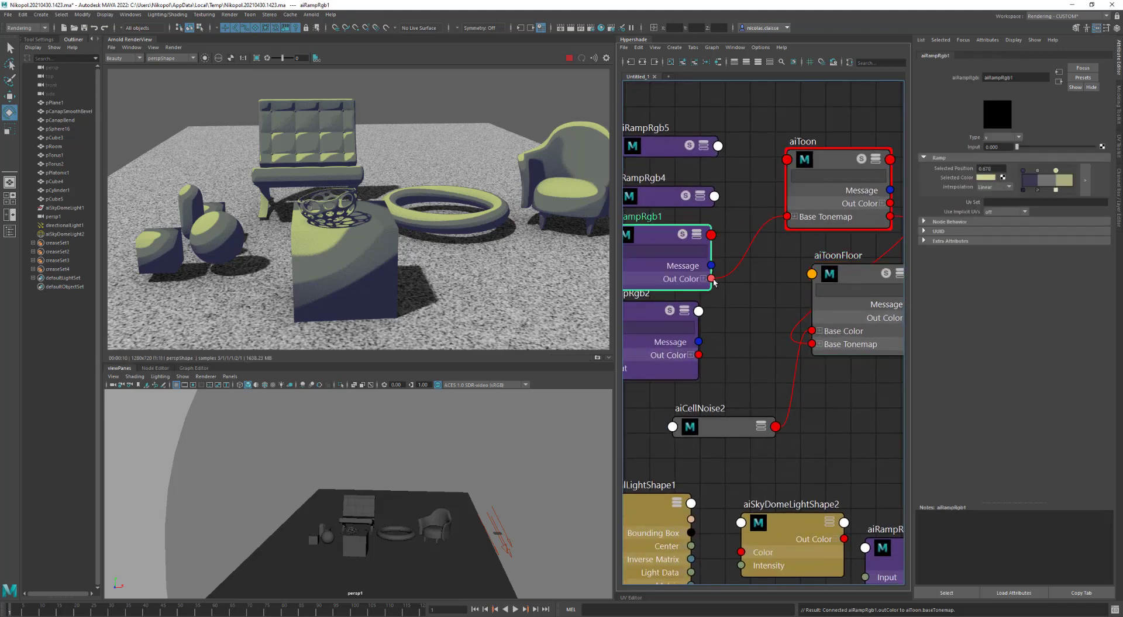
{"action": "left_click_drag", "start_coordinate": [712, 279], "coordinate": [811, 345]}
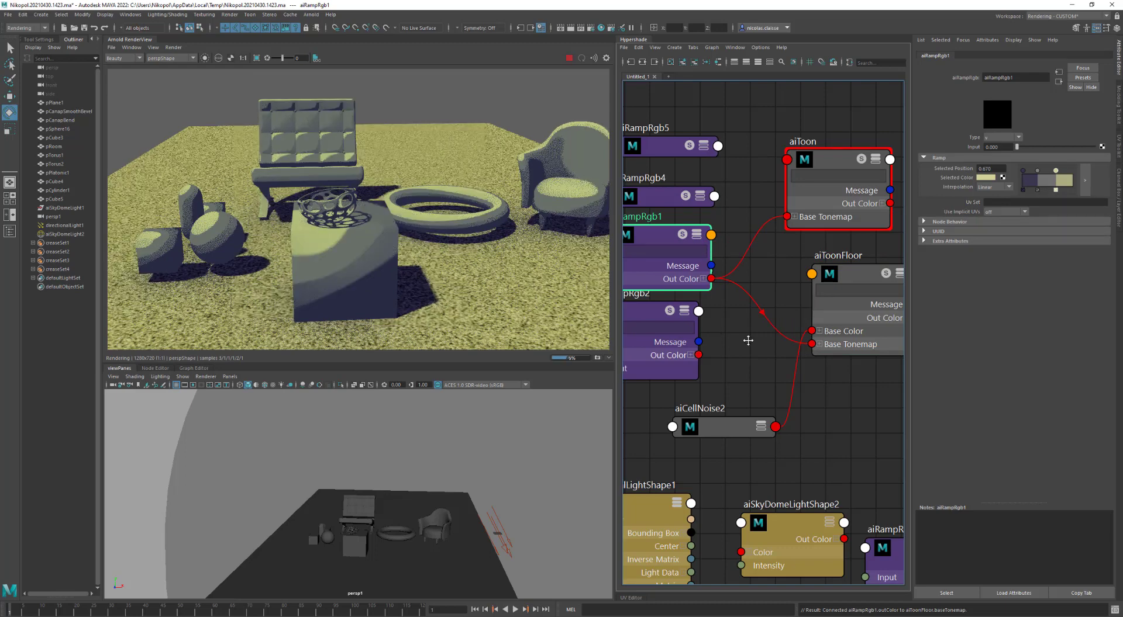
Connect the Out Color of aiRampRgb3 to the Base Tonemap of both aiToon and aiToonFloor, spacing out the ramp nodes
{"action": "mouse_move", "coordinate": [748, 340]}
{"action": "middle_mouse_down"}
{"action": "mouse_move", "coordinate": [784, 345]}
{"action": "mouse_move", "coordinate": [743, 329]}
{"action": "middle_mouse_up"}
{"action": "left_click_drag", "start_coordinate": [733, 255], "coordinate": [721, 175]}
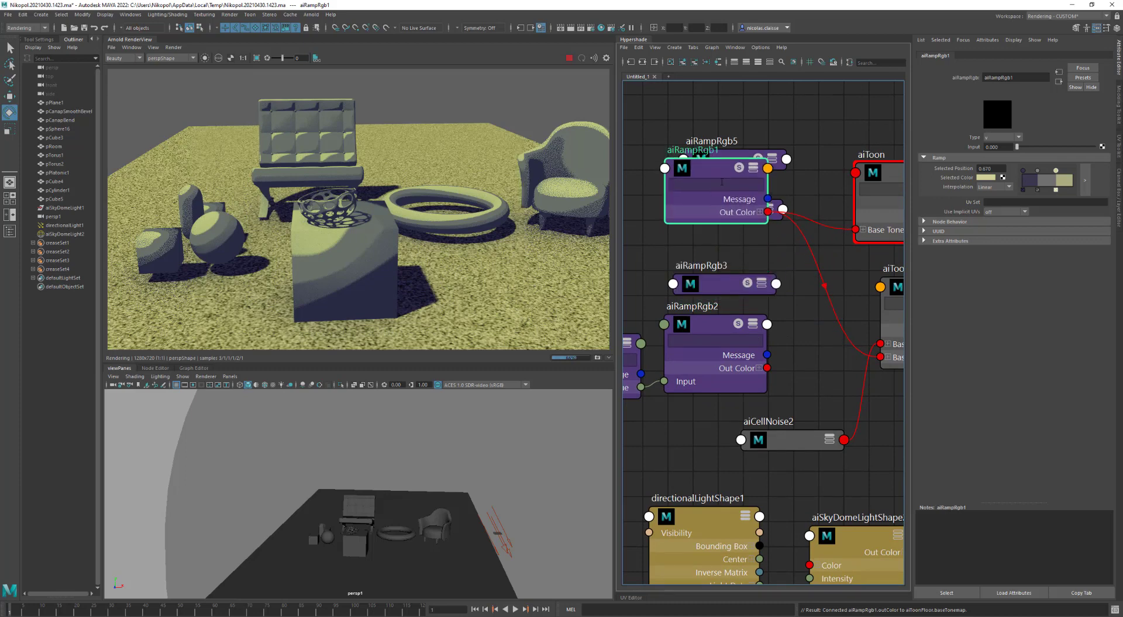
{"action": "left_click", "coordinate": [765, 286]}
{"action": "left_click", "coordinate": [762, 283]}
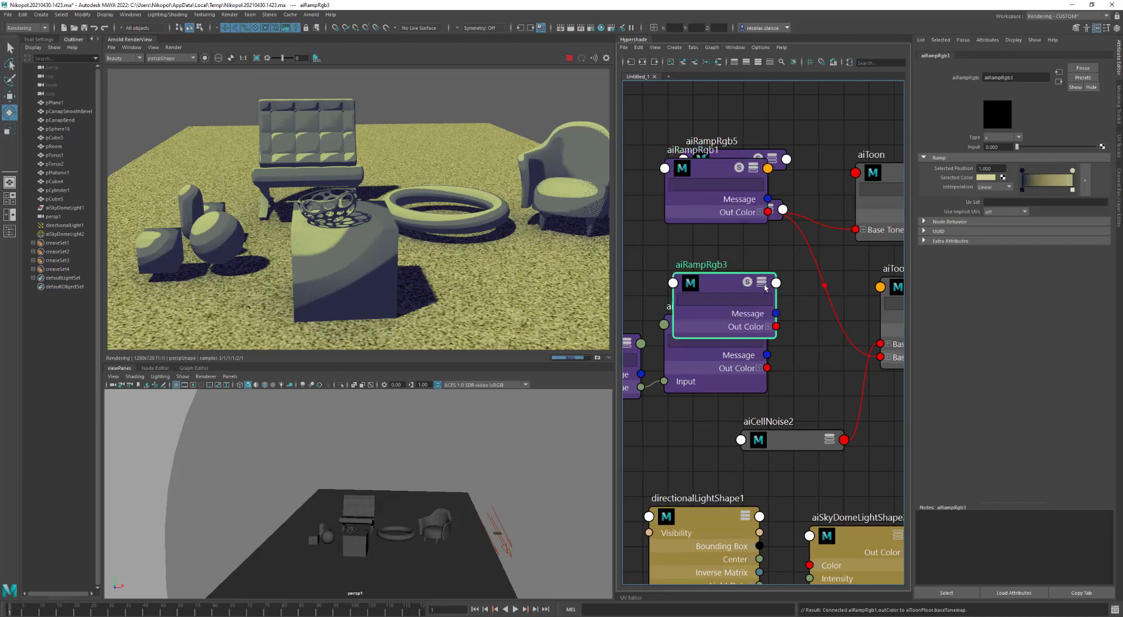
{"action": "left_click_drag", "start_coordinate": [776, 326], "coordinate": [855, 231]}
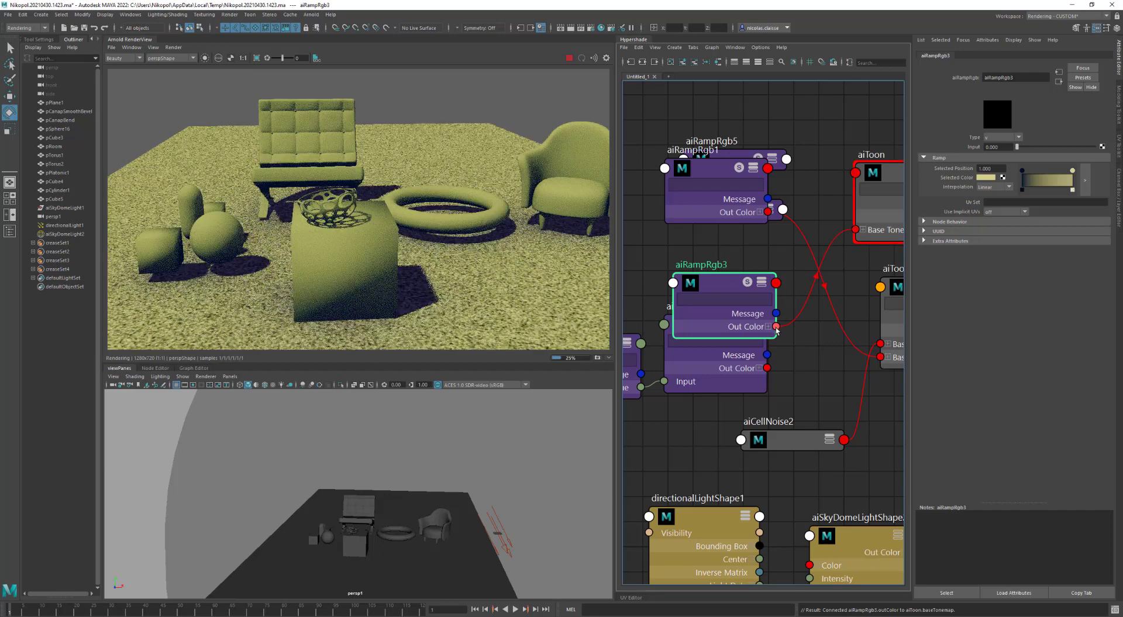
{"action": "left_click_drag", "start_coordinate": [867, 357], "coordinate": [880, 356]}
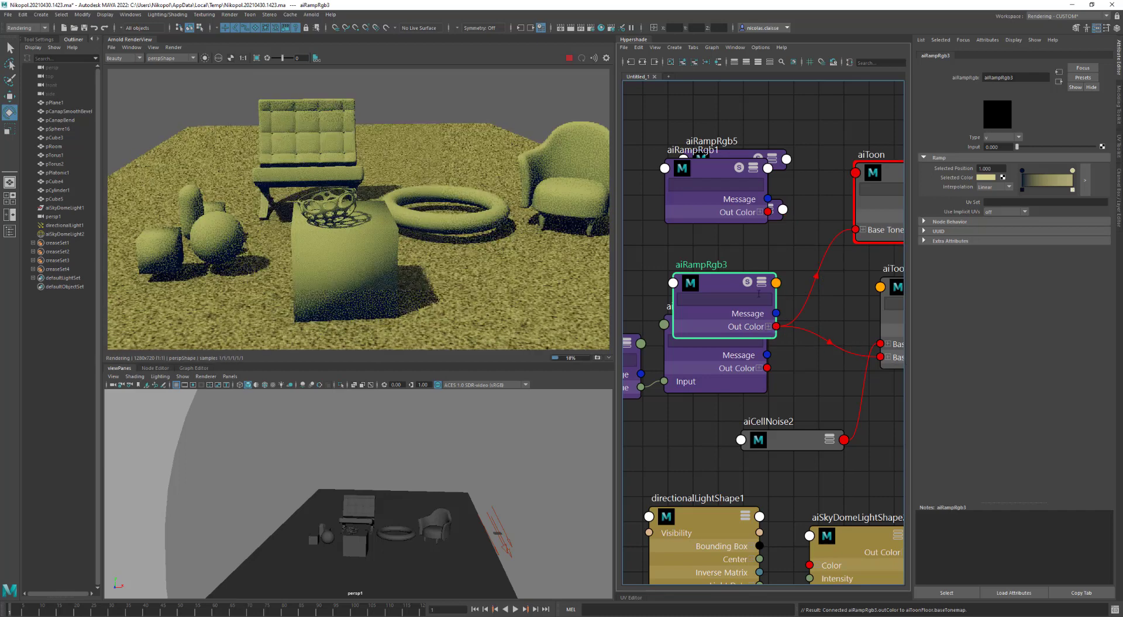
{"action": "left_click_drag", "start_coordinate": [724, 288], "coordinate": [719, 250]}
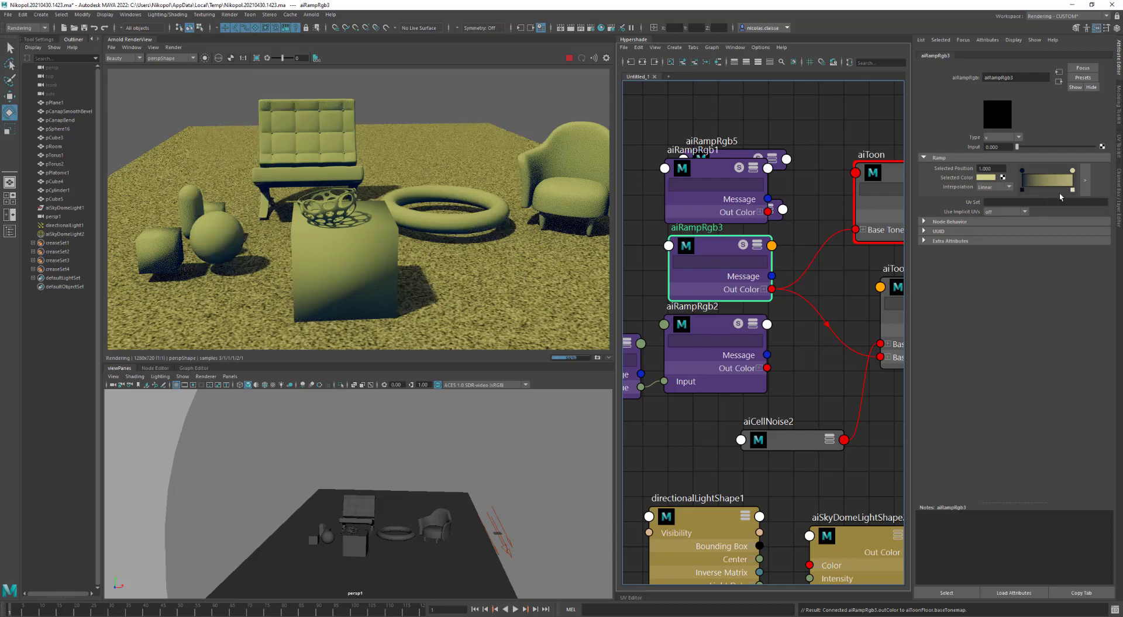
Try moving the yellow end stop of the aiRampRgb3 ramp to about 0.635, and undo the move
{"action": "left_click", "coordinate": [1024, 172]}
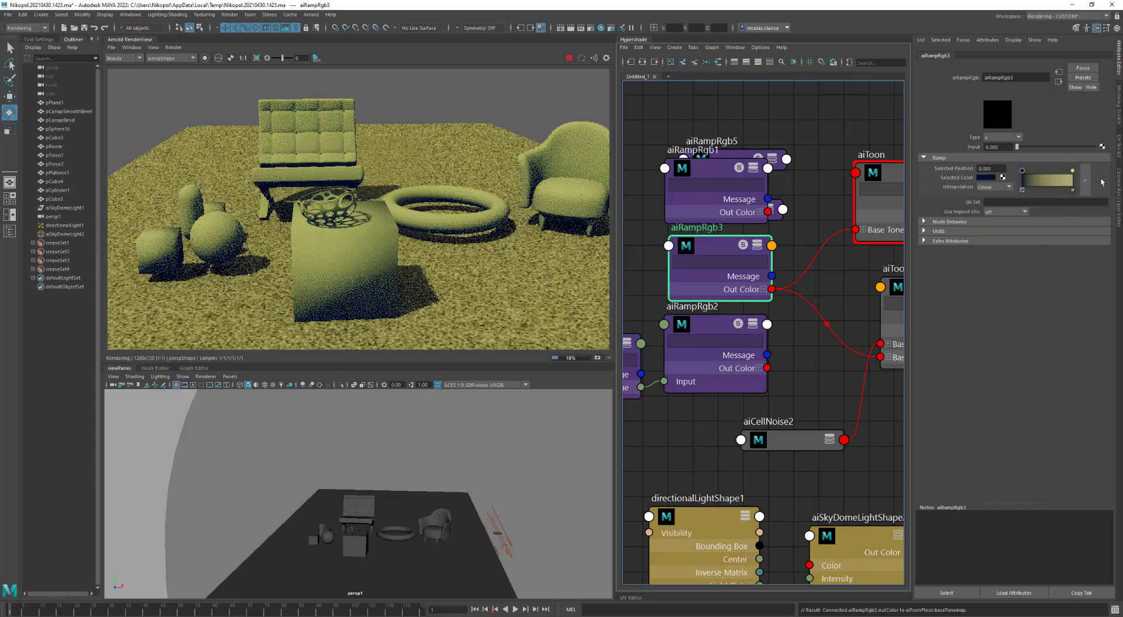
{"action": "left_click_drag", "start_coordinate": [1072, 171], "coordinate": [1055, 173]}
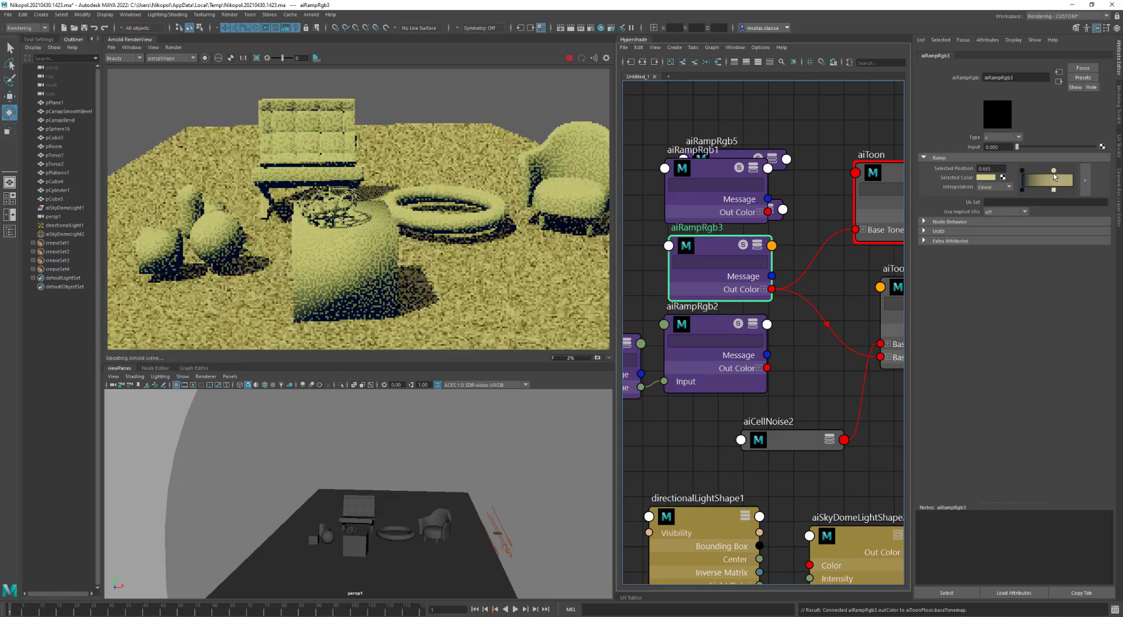
{"action": "key", "text": "ctrl+z"}
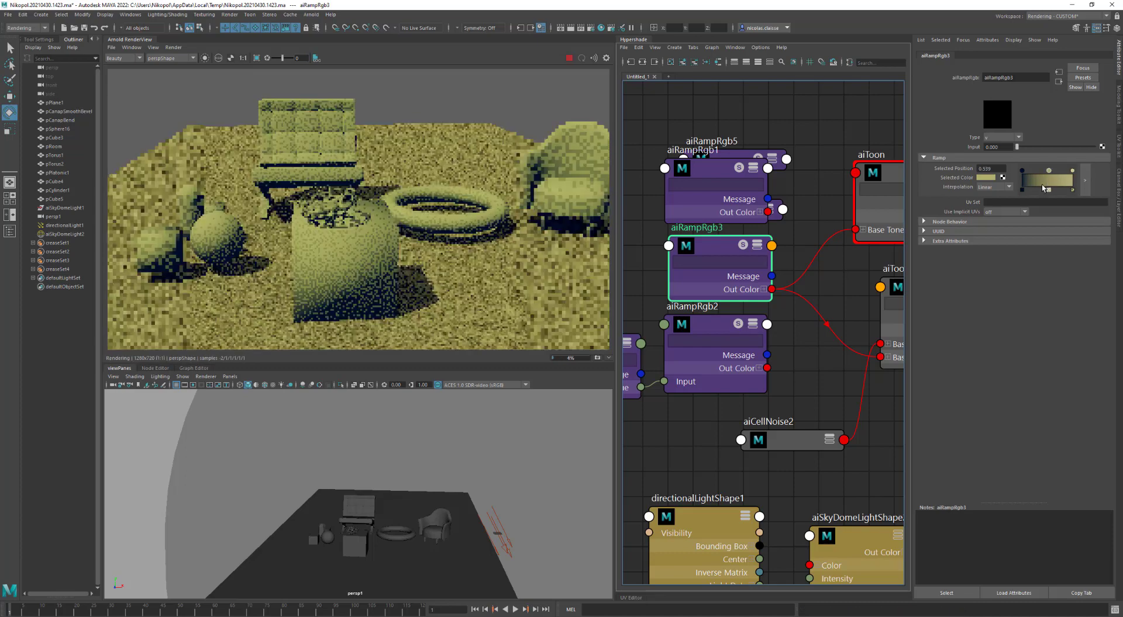
Shift the added middle stop of the aiRampRgb3 ramp towards the yellow end and add another stop at about 0.365
{"action": "left_click", "coordinate": [1043, 176]}
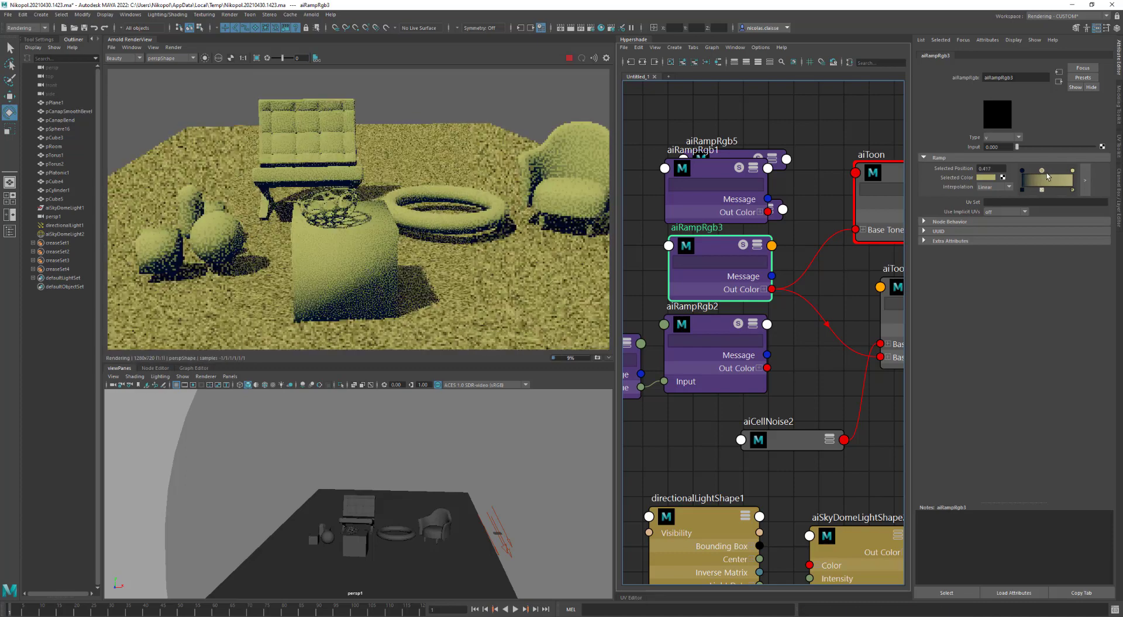
{"action": "left_click_drag", "start_coordinate": [1043, 172], "coordinate": [1057, 173]}
{"action": "left_click", "coordinate": [1040, 181]}
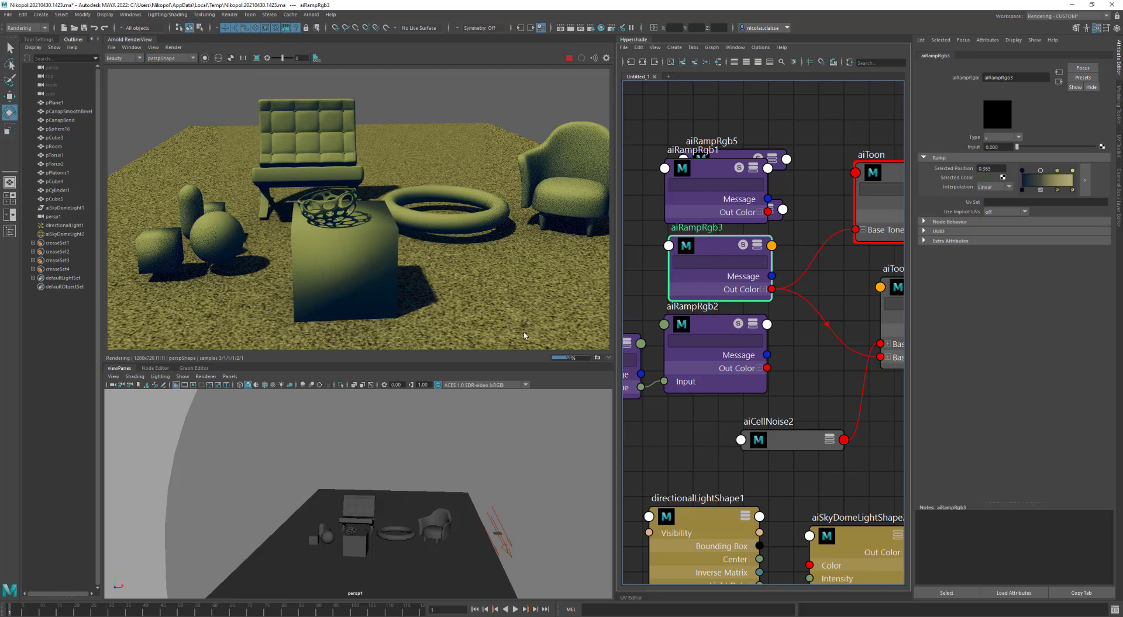
Connect the Out Color of aiRampRgb2 to the Base Tonemap of both aiToonFloor and aiToon
{"action": "left_click_drag", "start_coordinate": [714, 331], "coordinate": [719, 345]}
{"action": "middle_click_drag", "start_coordinate": [721, 362], "coordinate": [693, 304], "text": "alt"}
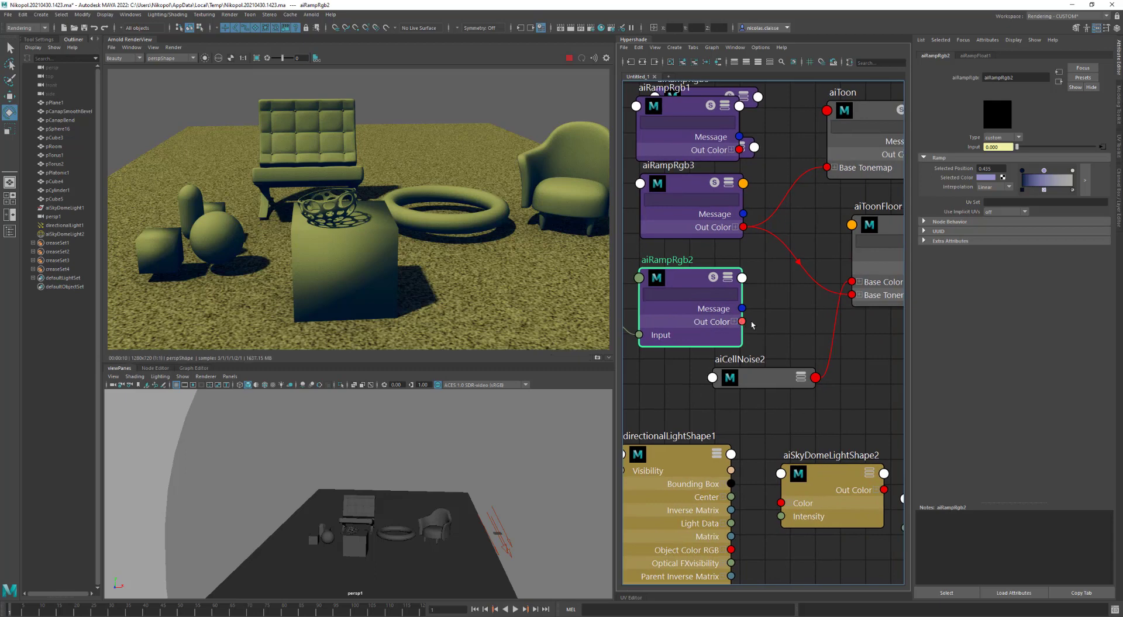
{"action": "left_click_drag", "start_coordinate": [742, 322], "coordinate": [852, 295]}
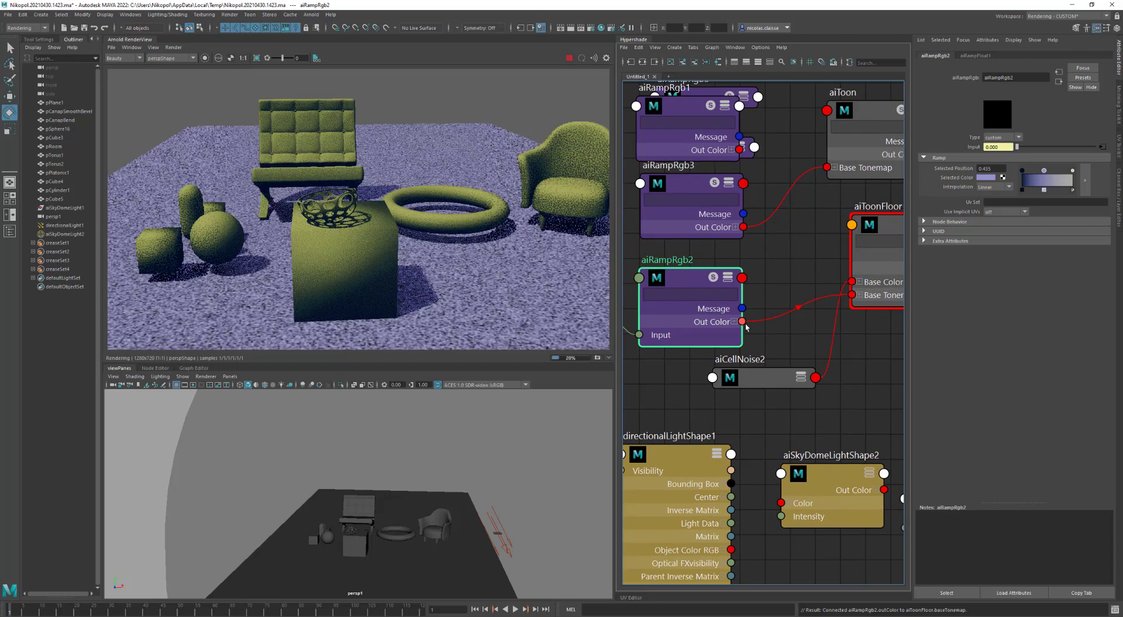
{"action": "left_click_drag", "start_coordinate": [742, 323], "coordinate": [827, 168]}
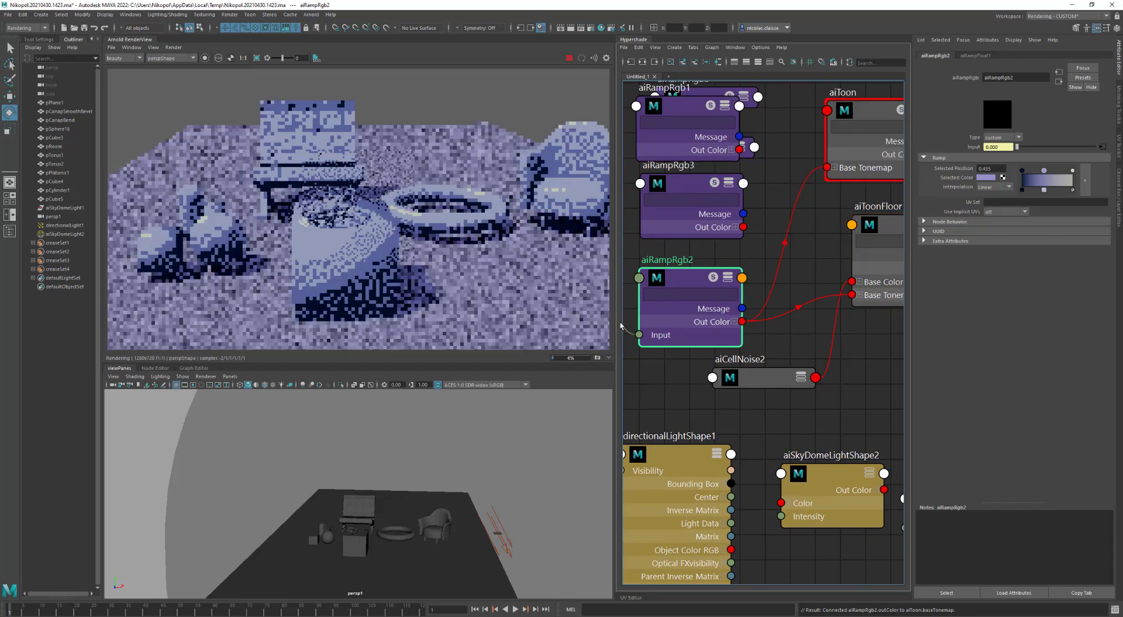
Check the aiRampFloat1 node feeding aiRampRgb2, and shift the middle stop of the aiRampRgb2 ramp to about 0.48
{"action": "middle_click_drag", "start_coordinate": [643, 304], "coordinate": [731, 301], "text": "alt"}
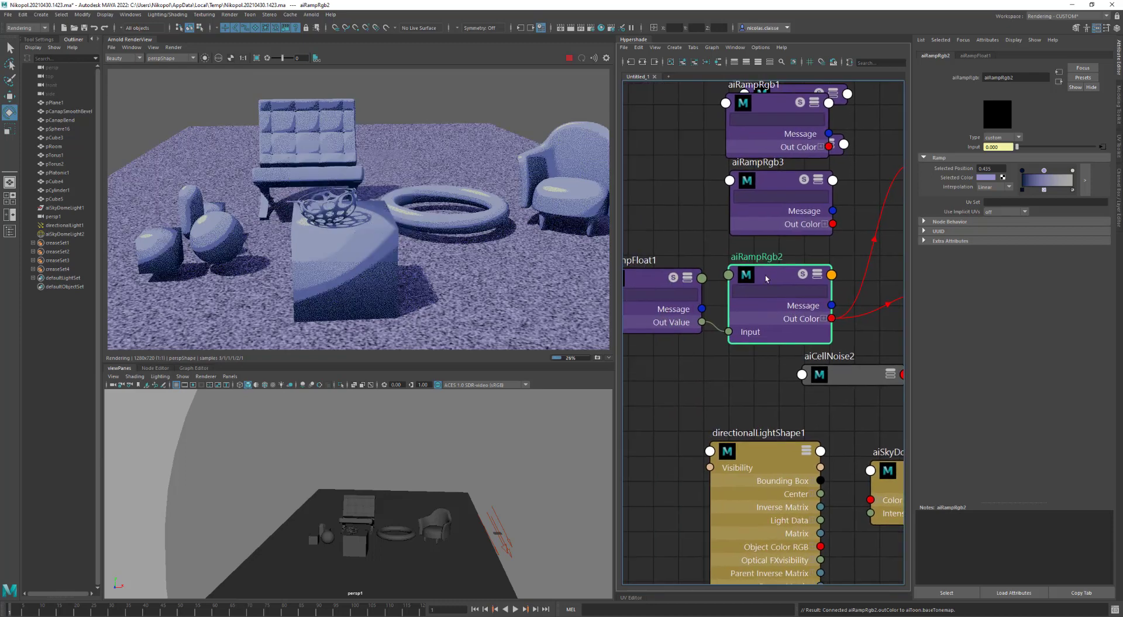
{"action": "key", "text": "Left"}
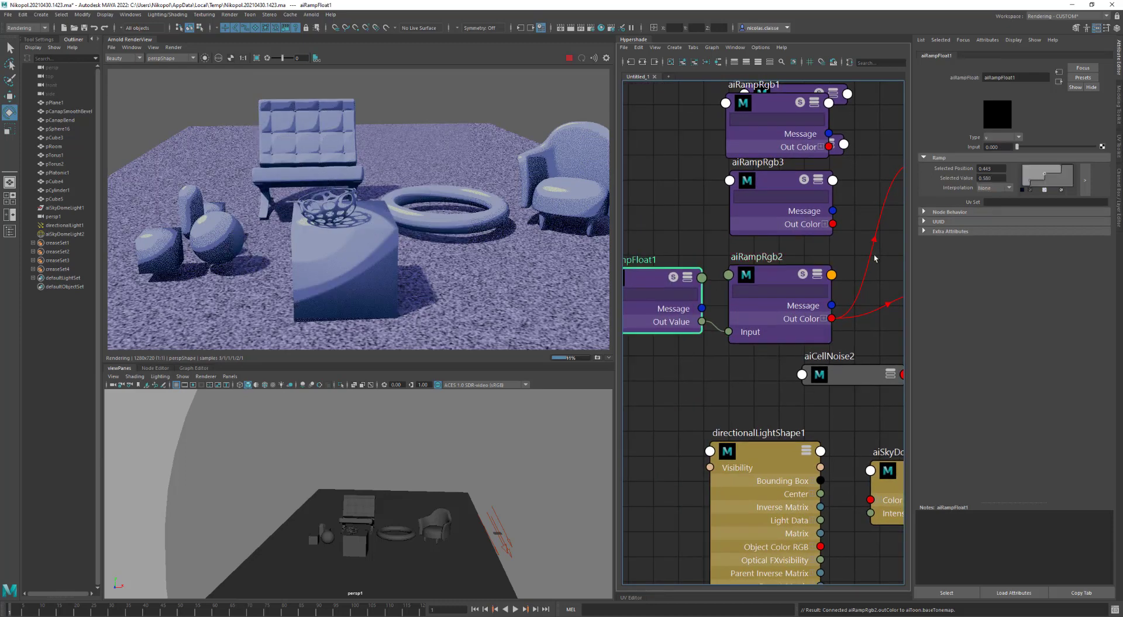
{"action": "left_click", "coordinate": [775, 280]}
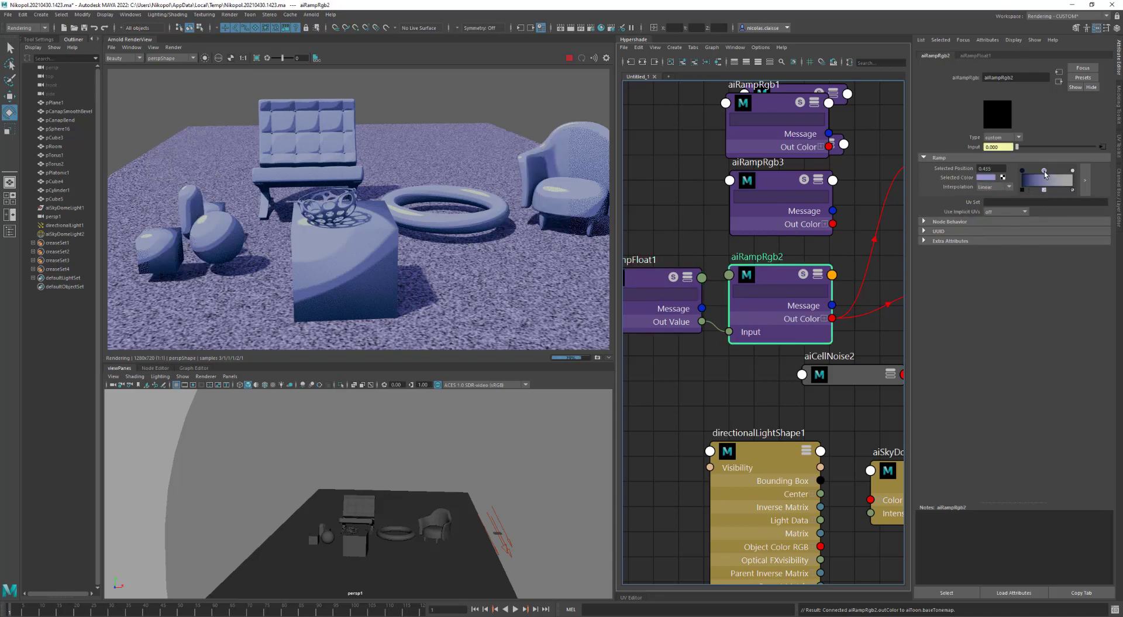
{"action": "left_click_drag", "start_coordinate": [1045, 174], "coordinate": [1047, 173]}
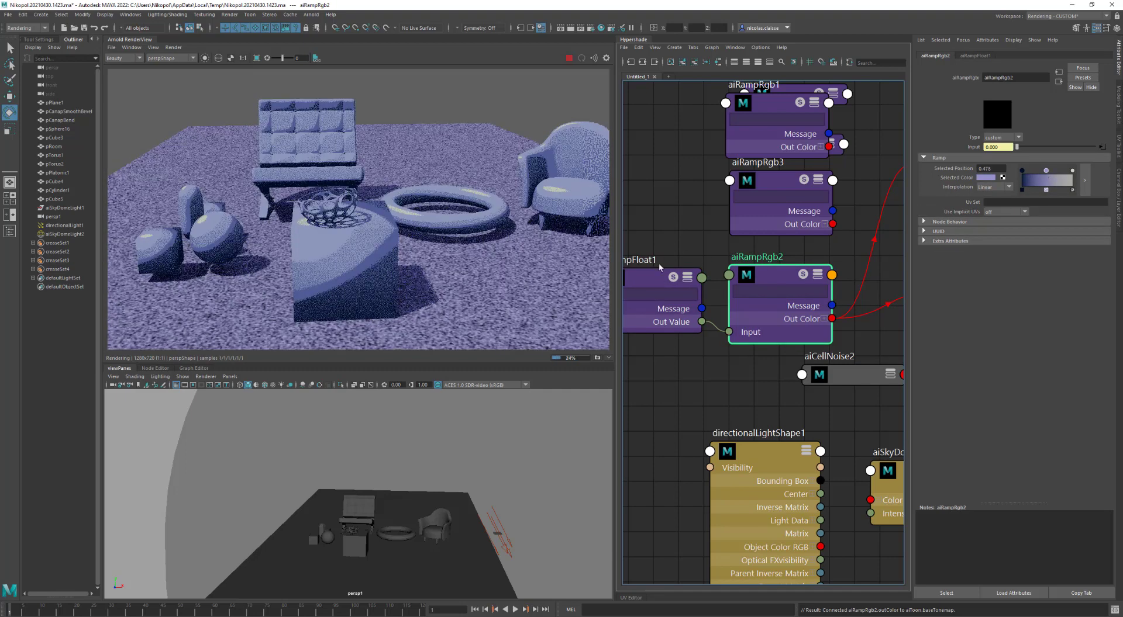
Move the highest step of the aiRampFloat1 ramp to about 0.67 and fine-tune its middle and low steps
{"action": "left_click", "coordinate": [661, 275]}
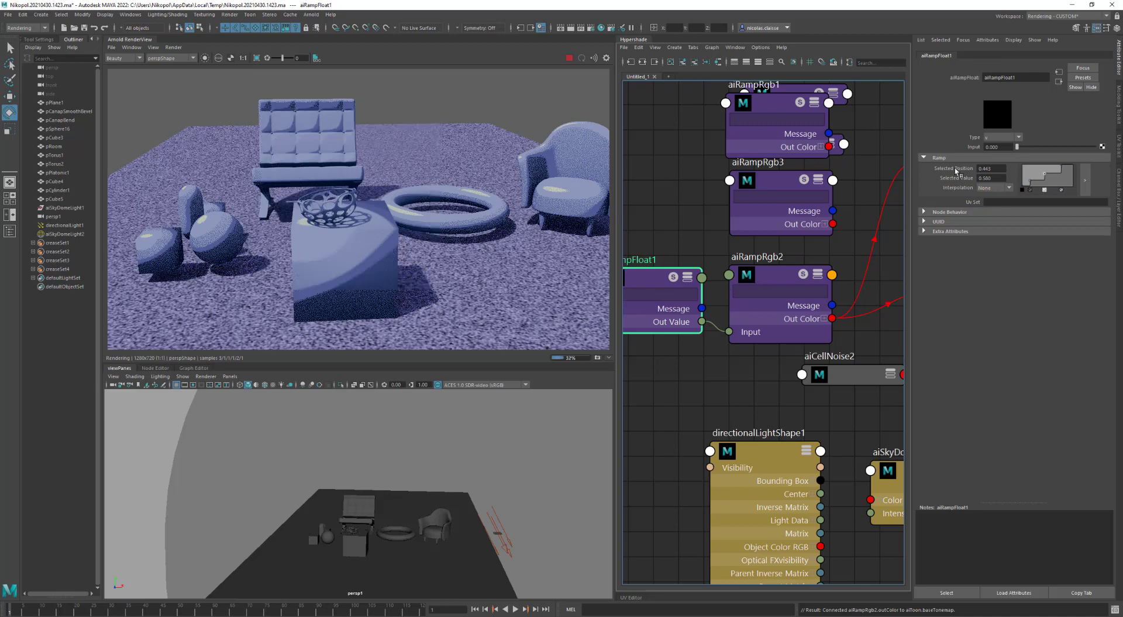
{"action": "left_click", "coordinate": [764, 111]}
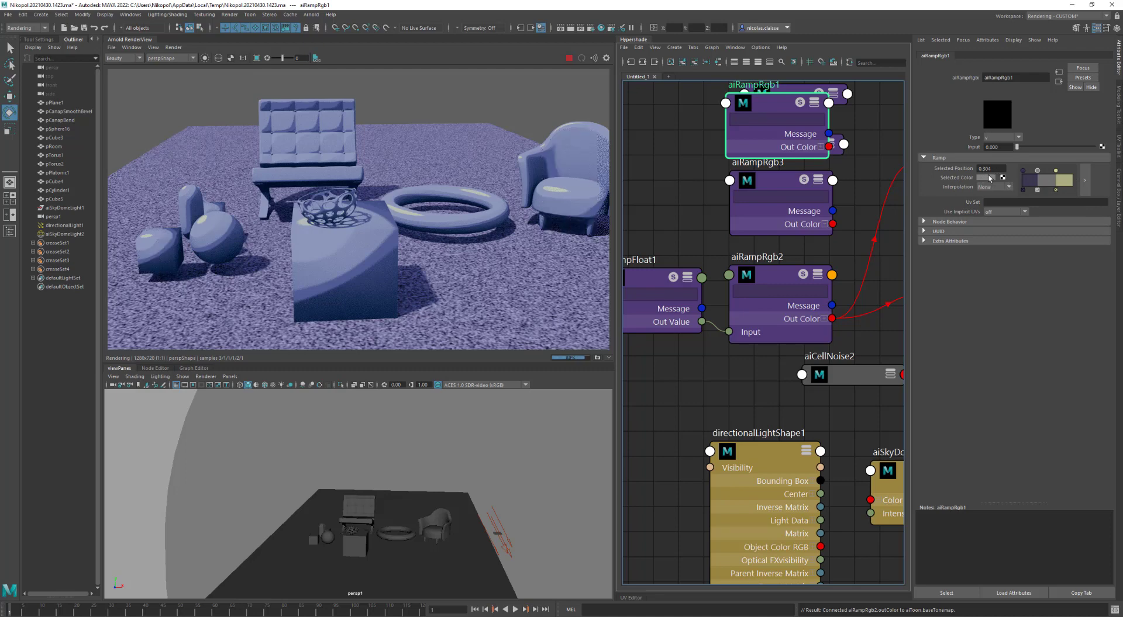
{"action": "left_click", "coordinate": [770, 280]}
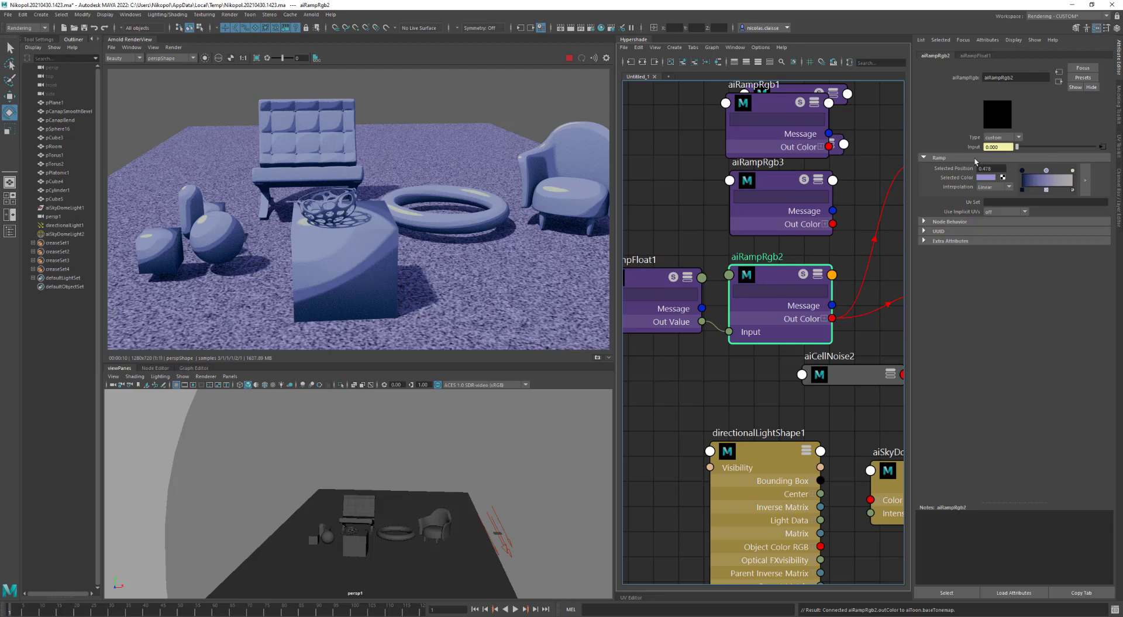
{"action": "left_click", "coordinate": [659, 287]}
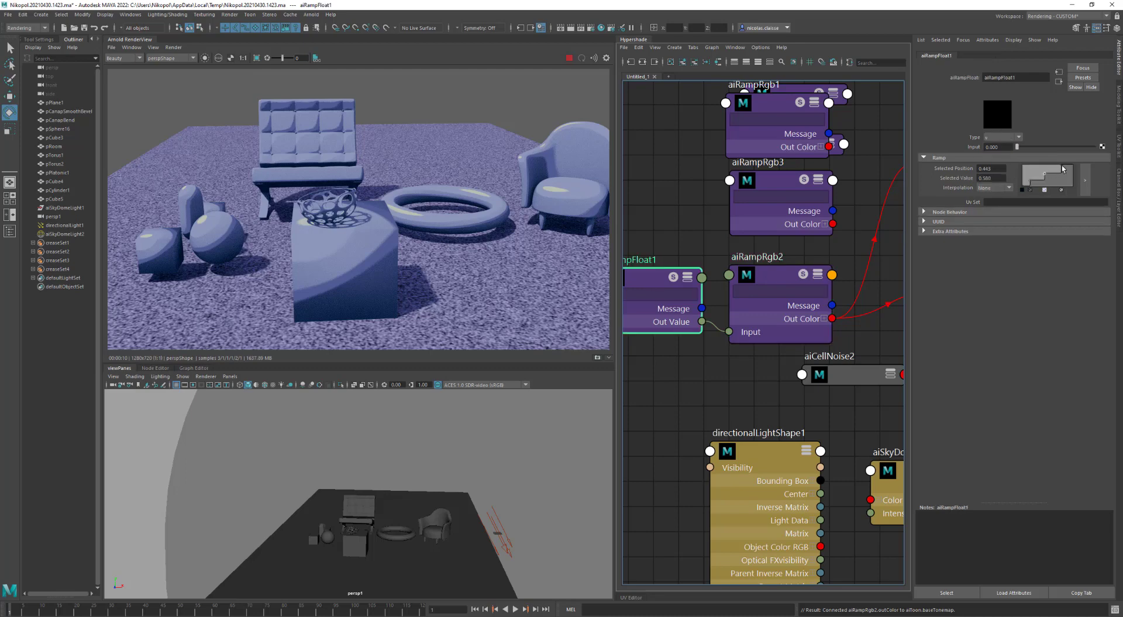
{"action": "left_click_drag", "start_coordinate": [1062, 169], "coordinate": [1056, 166]}
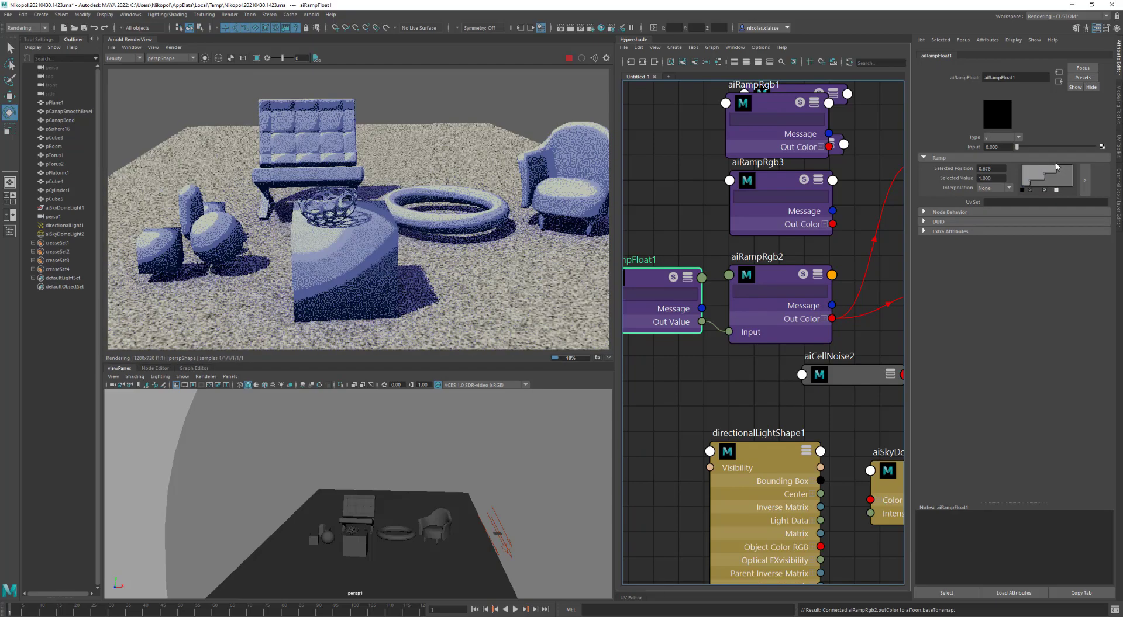
{"action": "left_click", "coordinate": [1047, 177]}
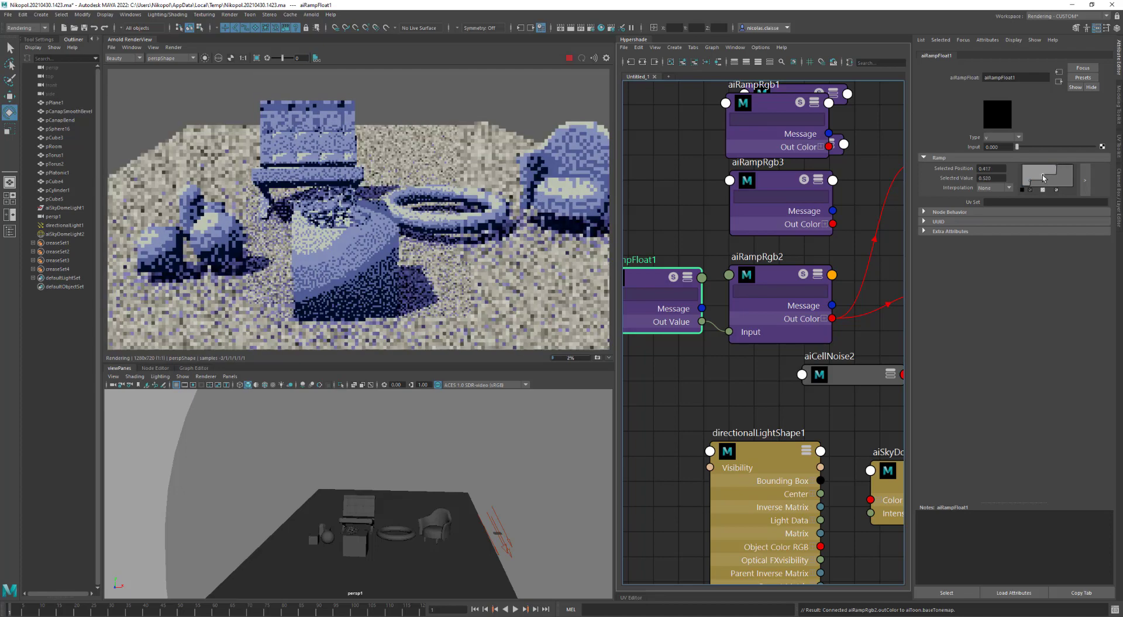
{"action": "left_click_drag", "start_coordinate": [1045, 175], "coordinate": [1045, 172]}
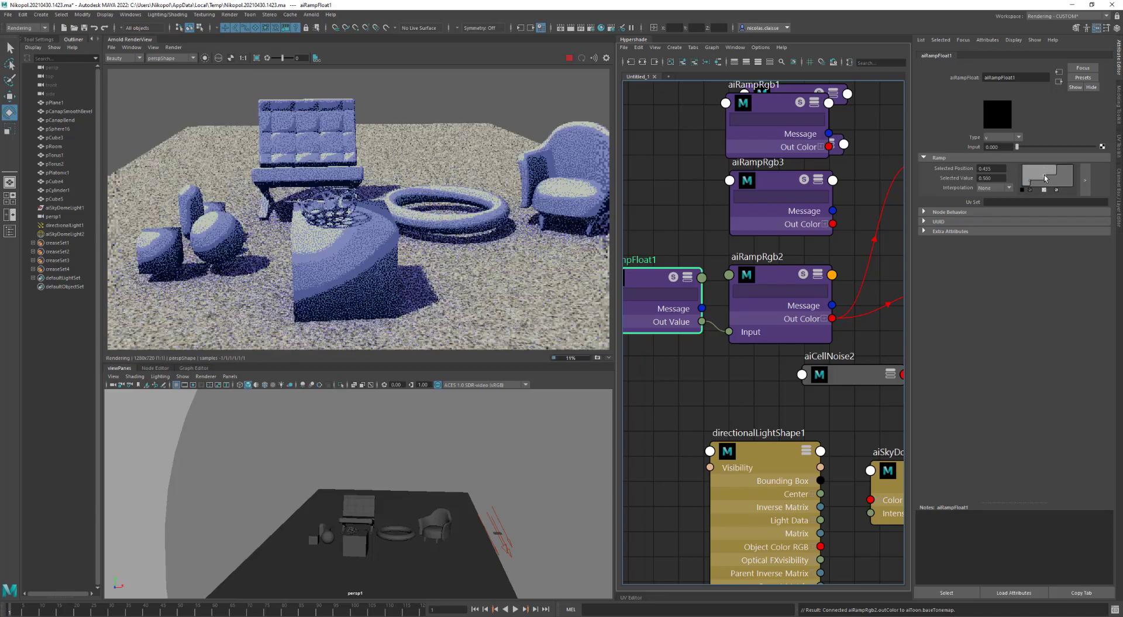
{"action": "mouse_move", "coordinate": [1042, 179]}
{"action": "left_mouse_down"}
{"action": "mouse_move", "coordinate": [1022, 188]}
{"action": "mouse_move", "coordinate": [1029, 180]}
{"action": "left_mouse_up"}
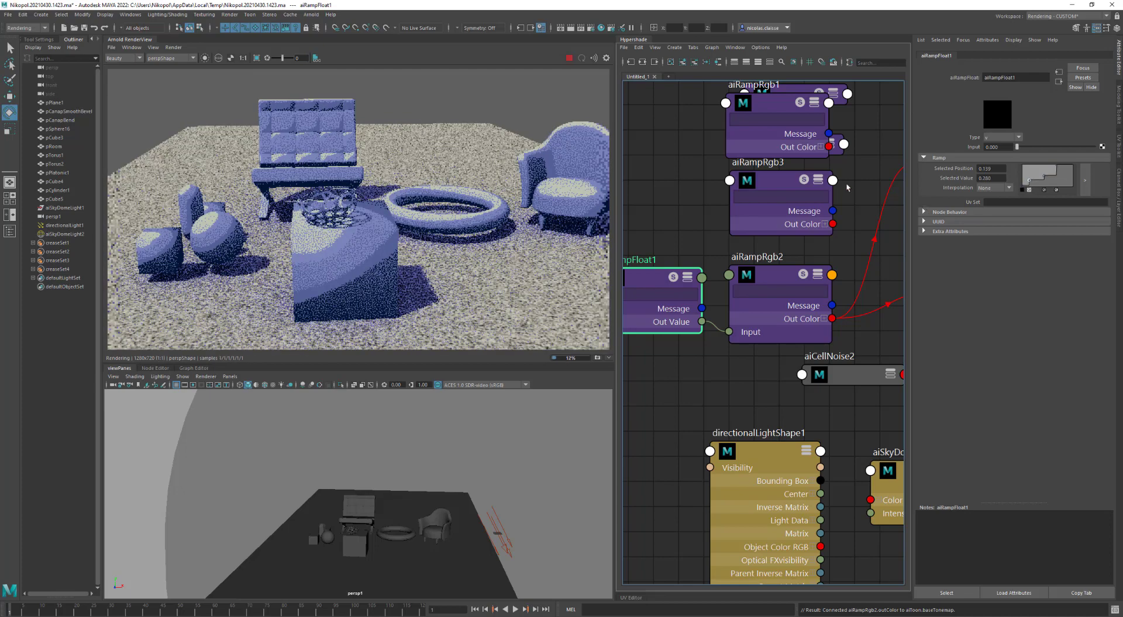
Set the intensity of aiSkyDomeLightShape2 to 0
{"action": "left_click", "coordinate": [775, 256]}
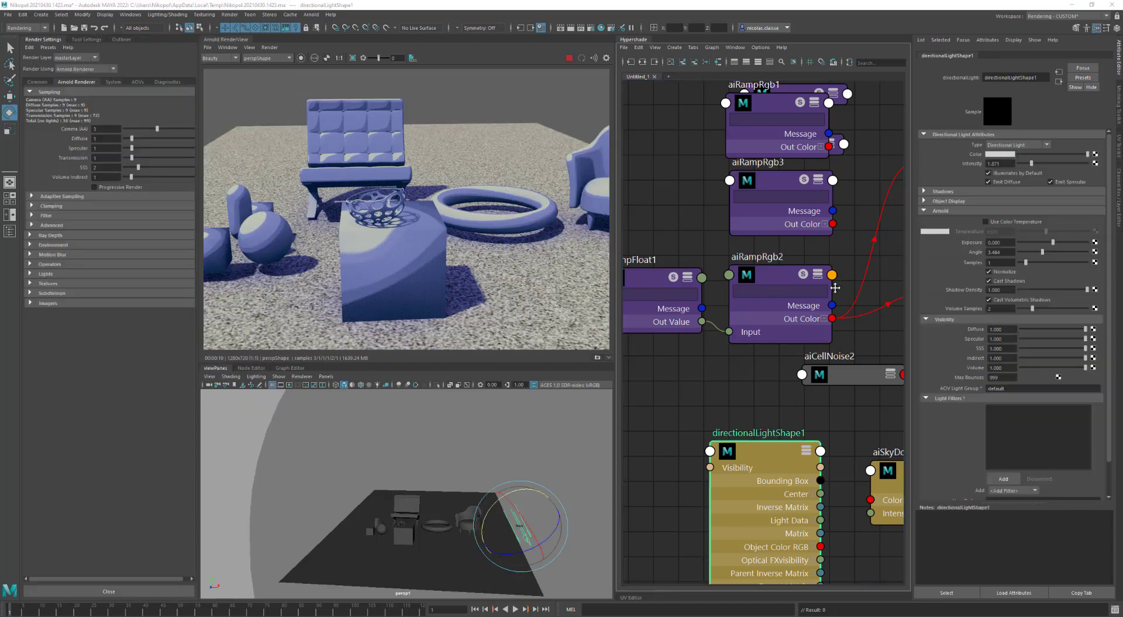
{"action": "middle_click_drag", "start_coordinate": [835, 288], "coordinate": [768, 299], "text": "alt"}
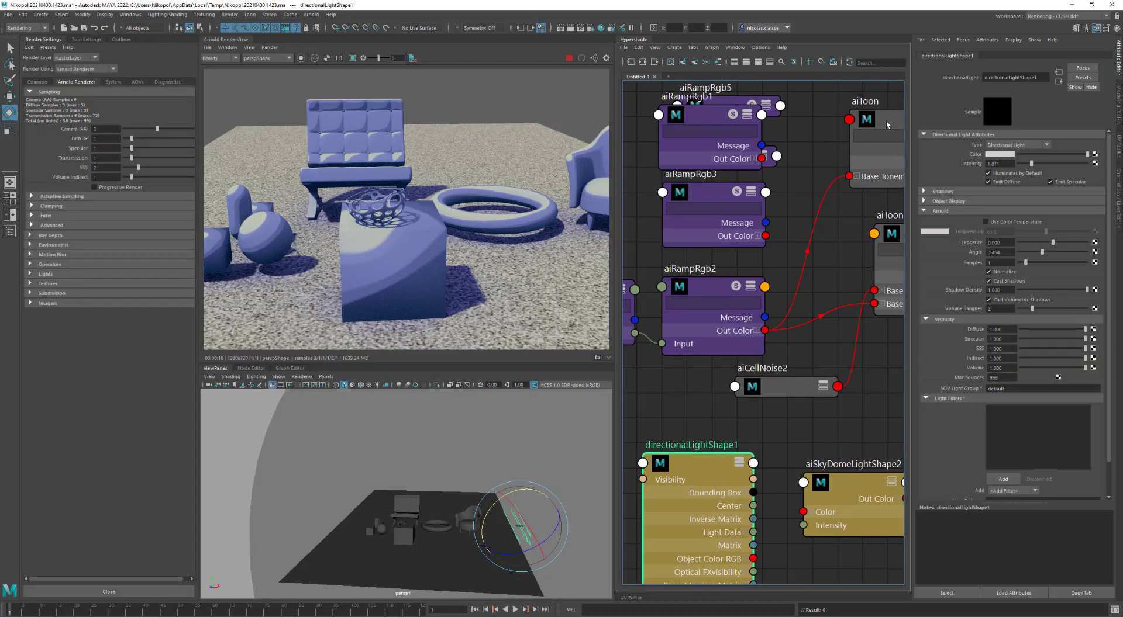
{"action": "left_click", "coordinate": [894, 136]}
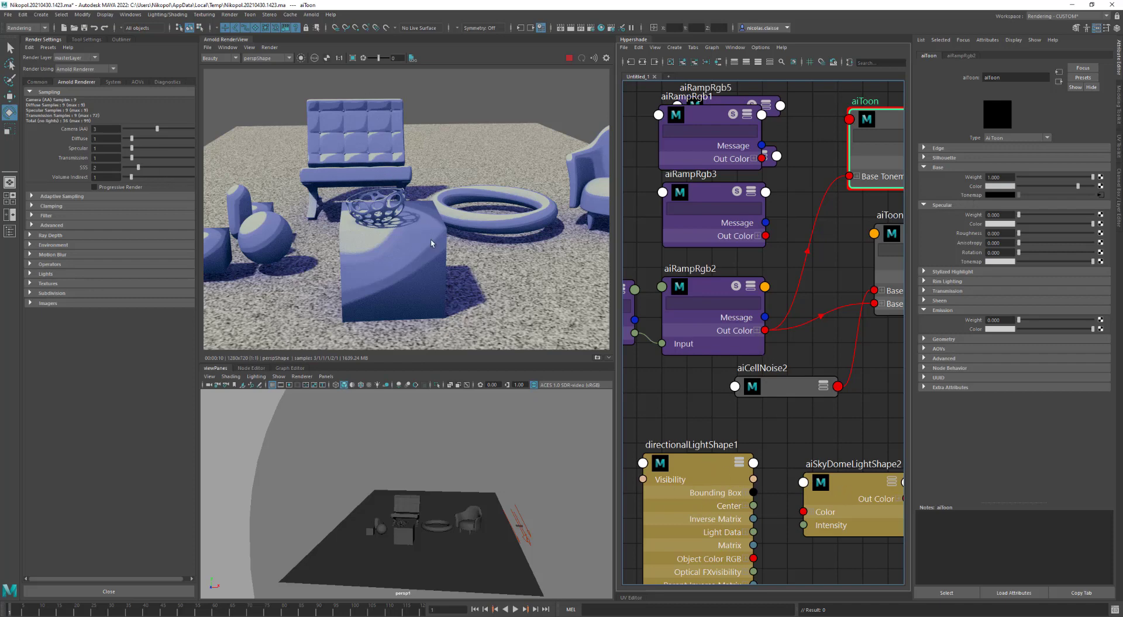
{"action": "left_click", "coordinate": [860, 482]}
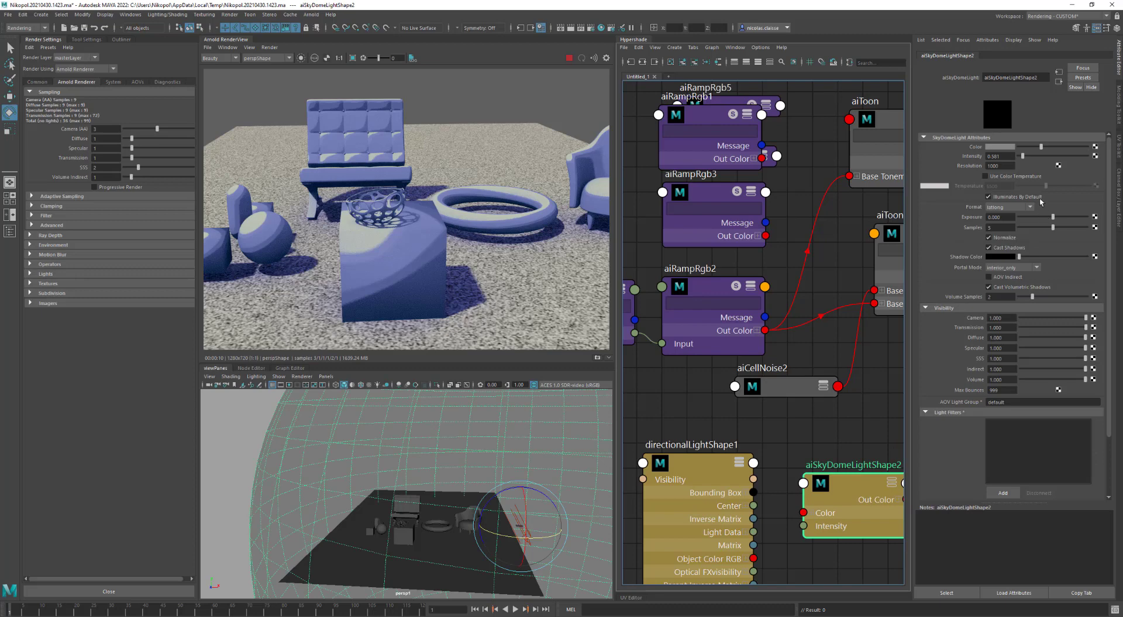
{"action": "left_click_drag", "start_coordinate": [1022, 156], "coordinate": [999, 156]}
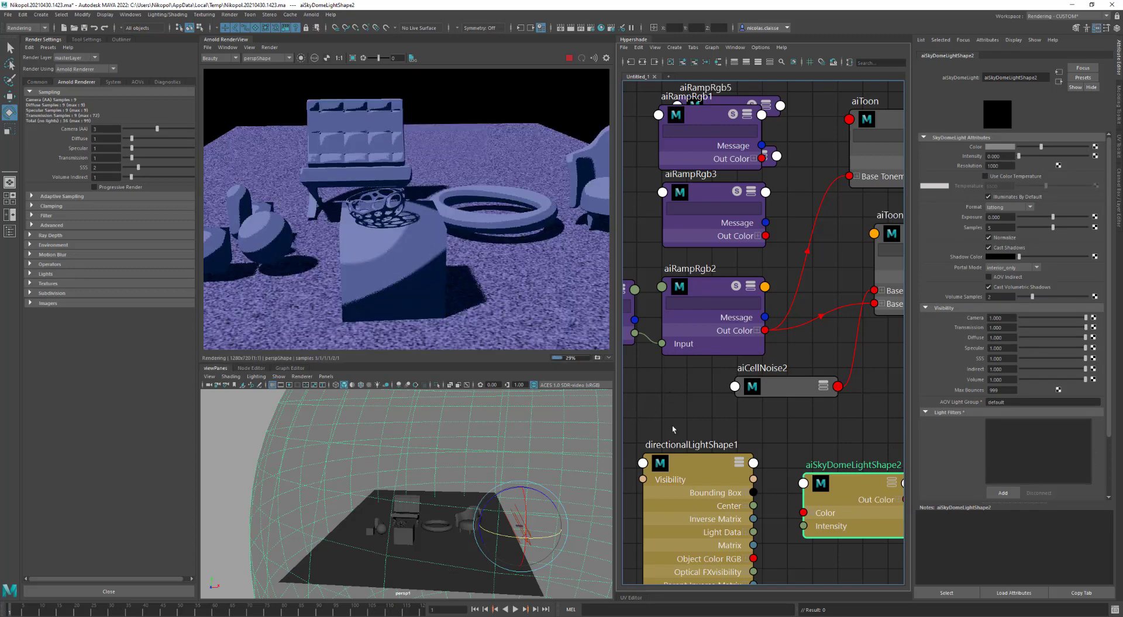
Raise the intensity of directionalLightShape1 to about 2.84 and set its angle to 0
{"action": "left_click", "coordinate": [688, 468]}
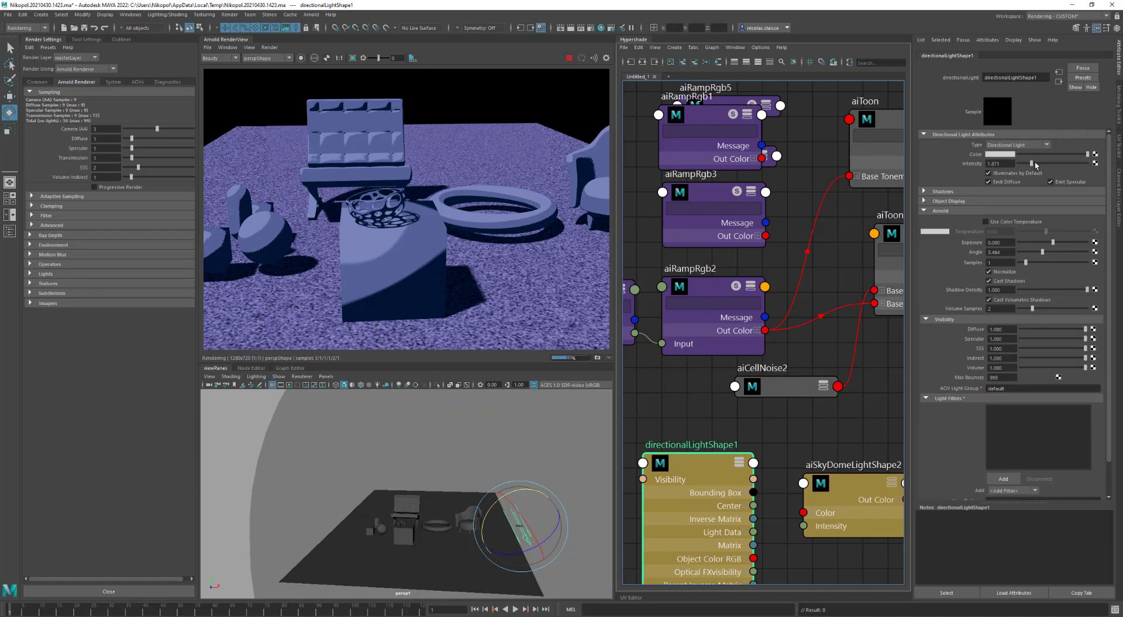
{"action": "left_click_drag", "start_coordinate": [1032, 164], "coordinate": [1038, 164]}
{"action": "left_click_drag", "start_coordinate": [1042, 252], "coordinate": [978, 257]}
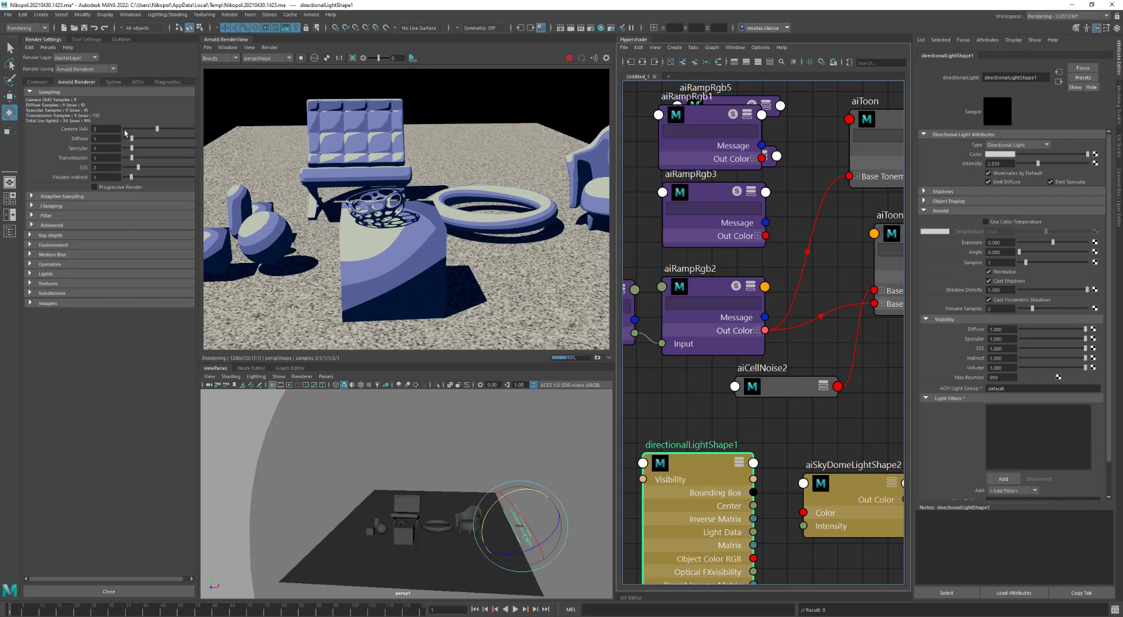
Lower the Camera (AA) samples in the Arnold render settings to -3
{"action": "left_click", "coordinate": [101, 129]}
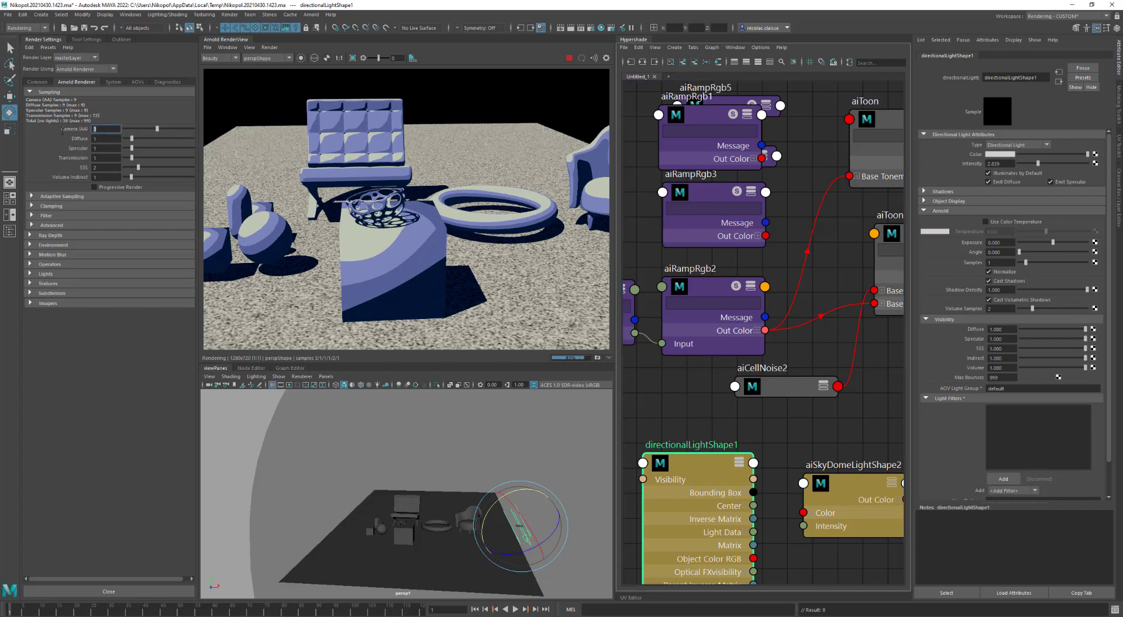
{"action": "type", "text": "-3"}
{"action": "key", "text": "Return"}
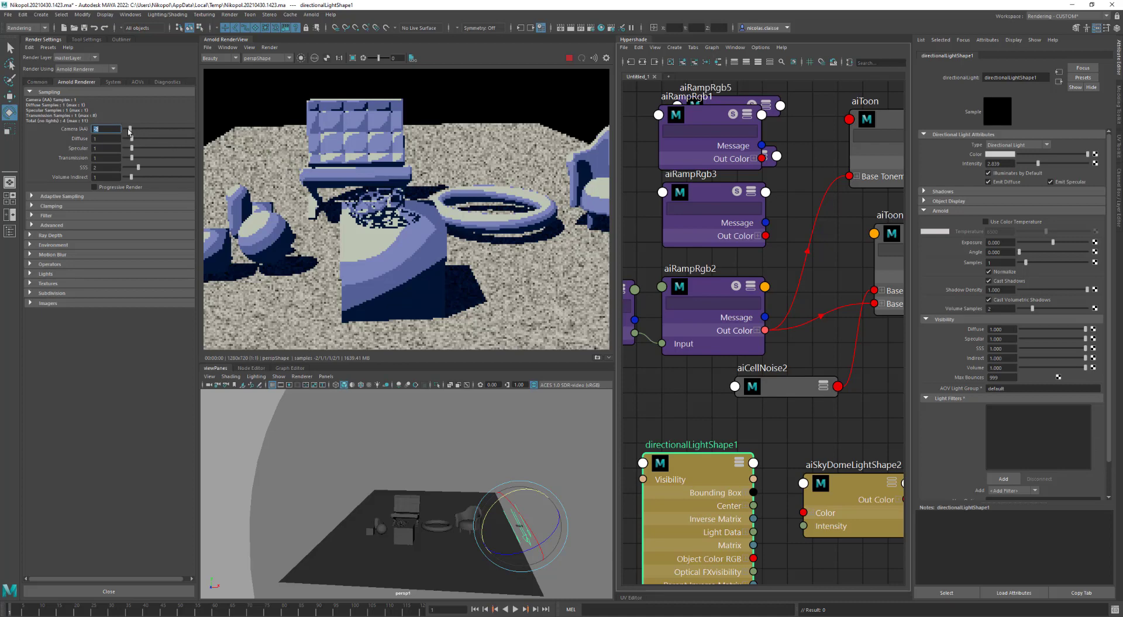
{"action": "left_click_drag", "start_coordinate": [129, 131], "coordinate": [124, 131]}
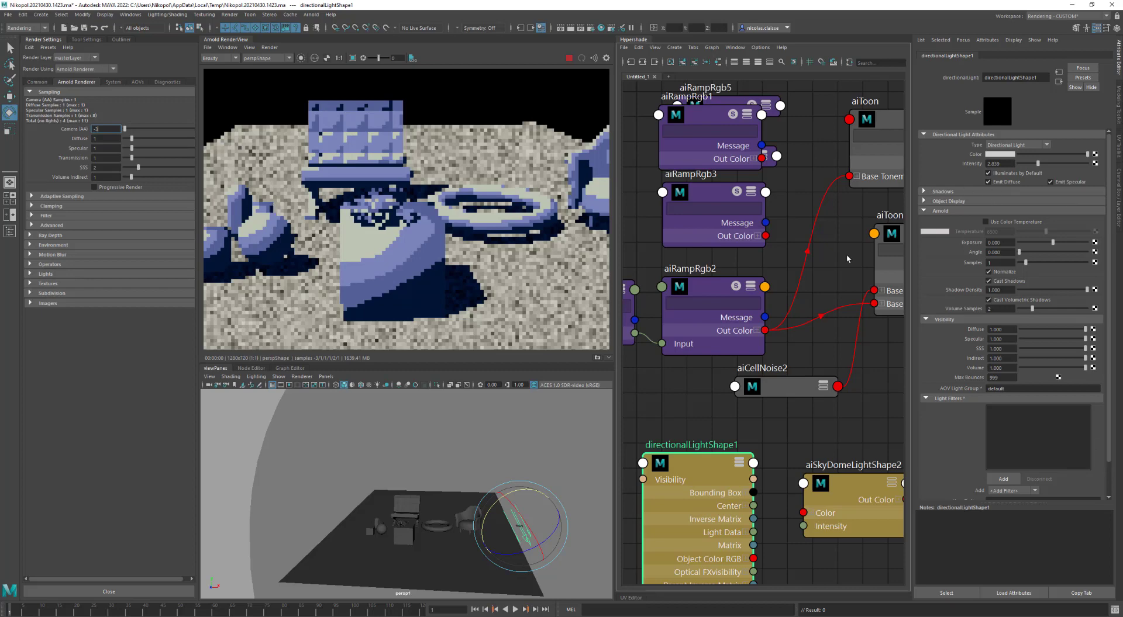
Set the specular weight of aiToon to 1 and its roughness to about 0.132
{"action": "left_click", "coordinate": [868, 149]}
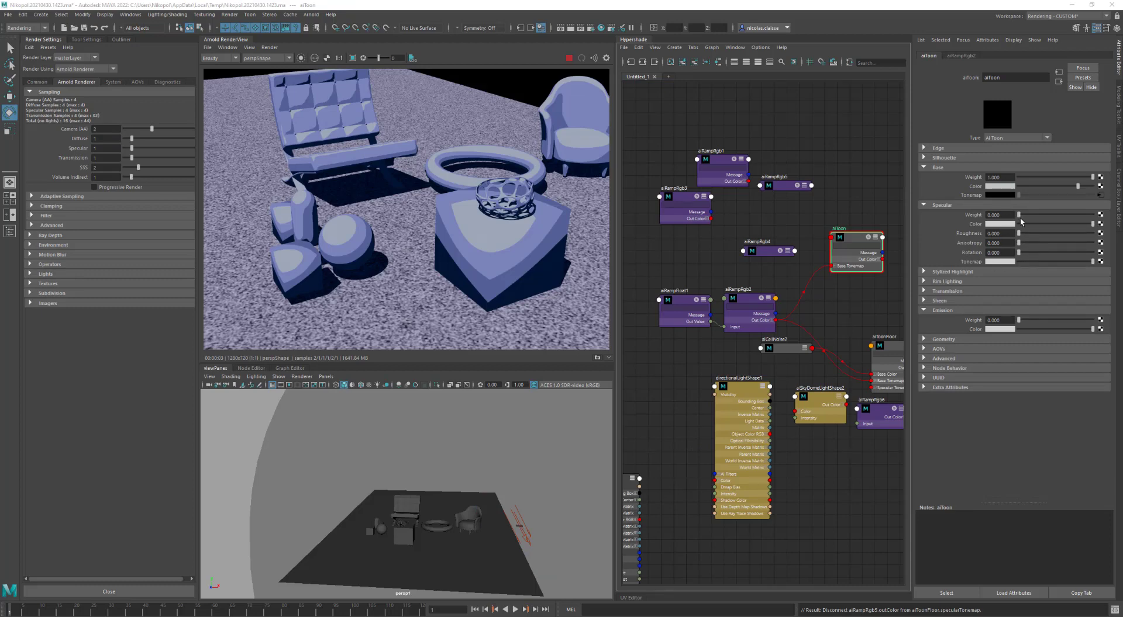
{"action": "left_click_drag", "start_coordinate": [1019, 215], "coordinate": [1094, 215]}
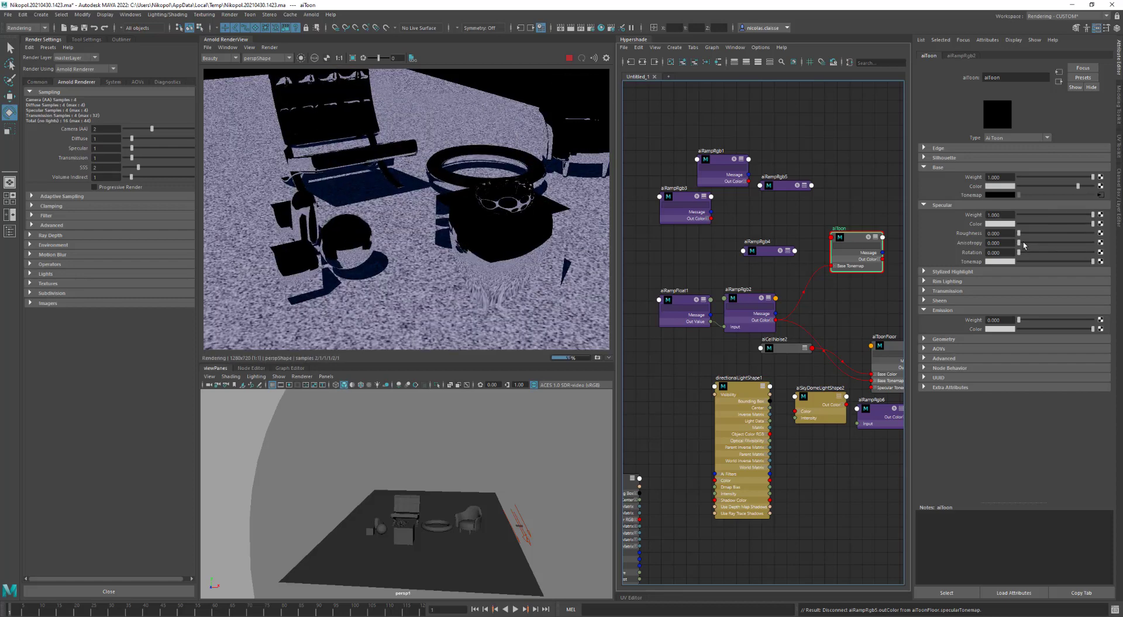
{"action": "left_click_drag", "start_coordinate": [1021, 235], "coordinate": [1029, 236]}
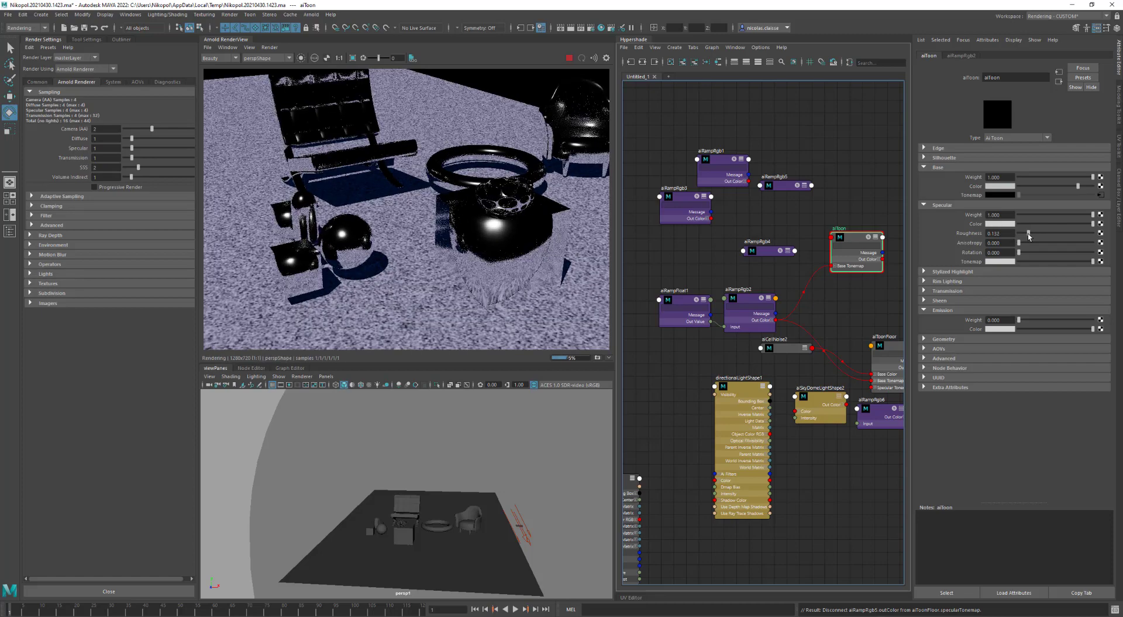
{"action": "left_click_drag", "start_coordinate": [493, 281], "coordinate": [550, 310], "text": "alt"}
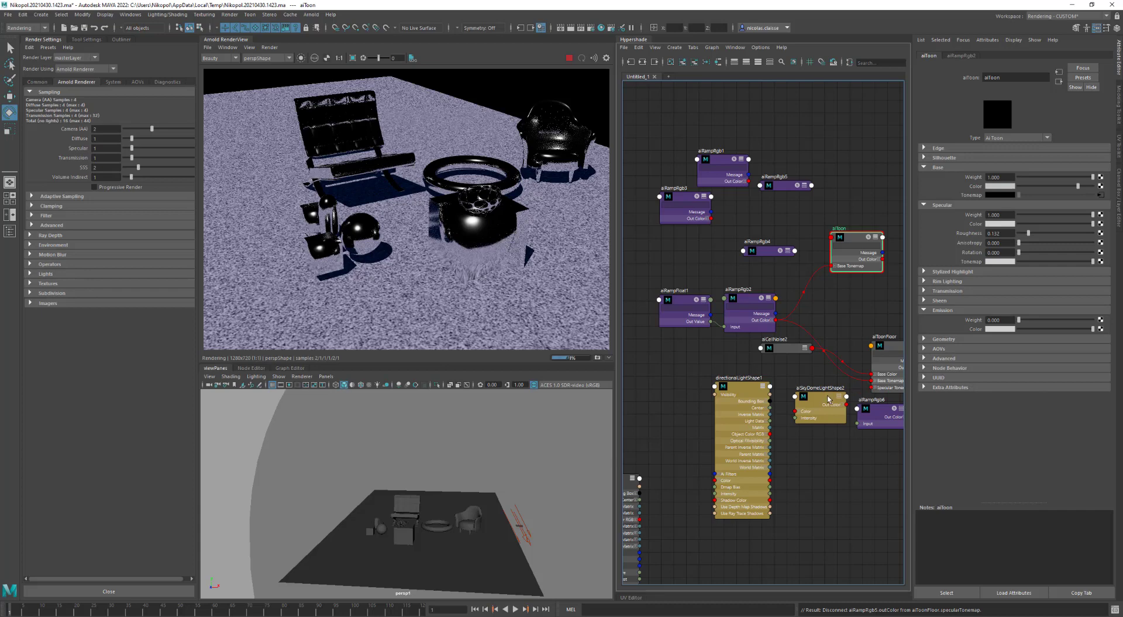
Raise the intensity of aiSkyDomeLightShape2 to about 0.3
{"action": "left_click", "coordinate": [819, 414]}
{"action": "left_click", "coordinate": [1021, 157]}
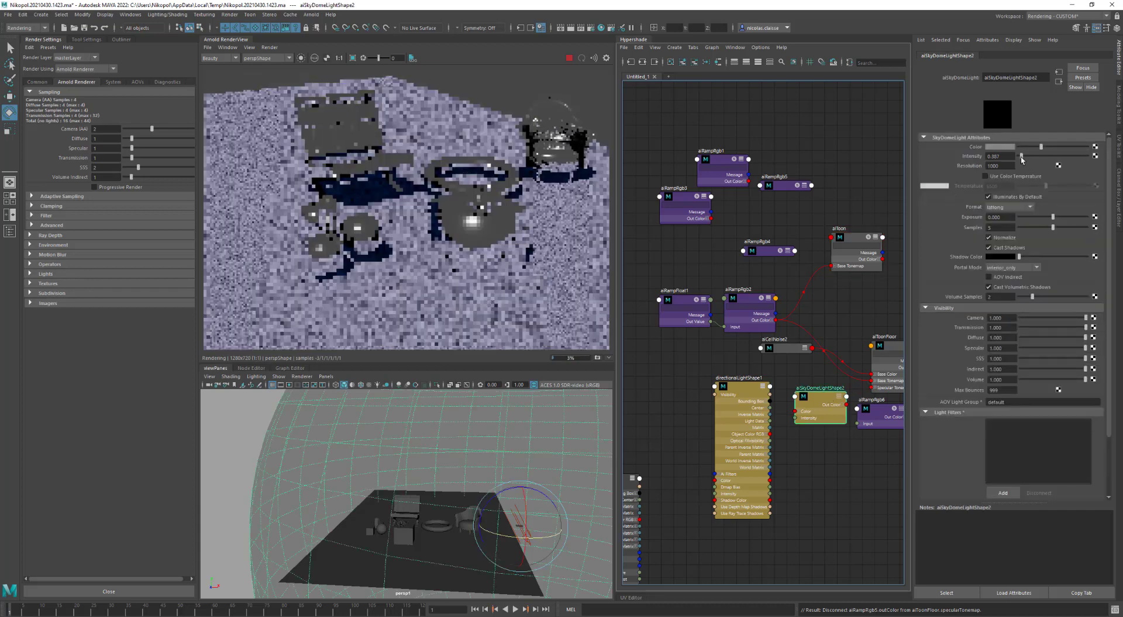
{"action": "left_click_drag", "start_coordinate": [516, 489], "coordinate": [480, 480], "text": "alt"}
{"action": "scroll", "coordinate": [446, 221], "scroll_direction": "up", "scroll_amount": 2}
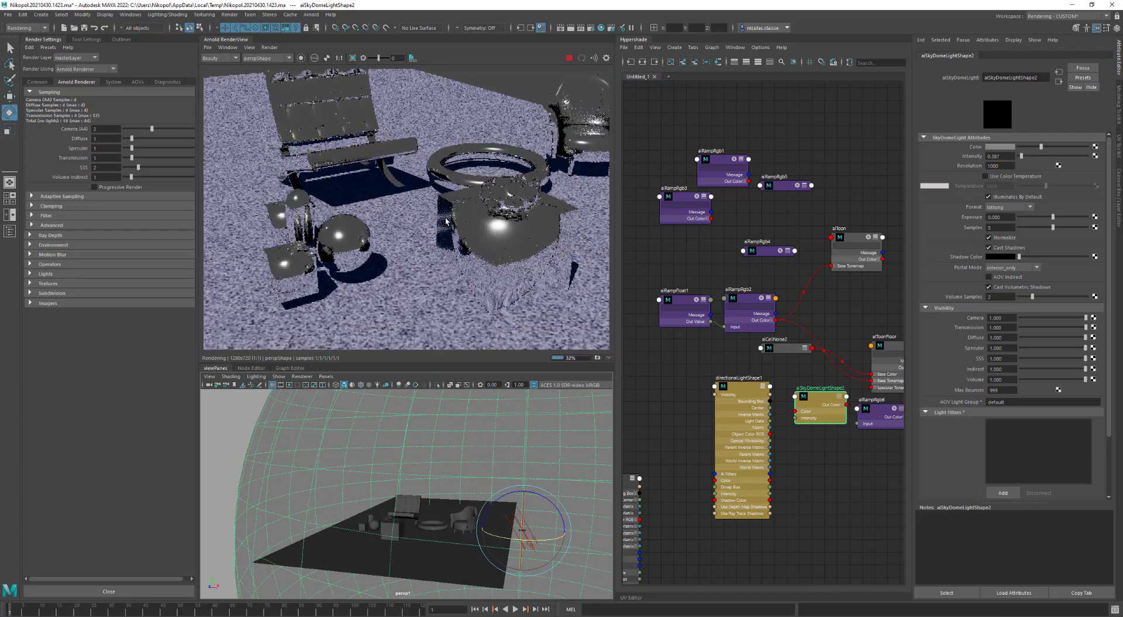
Reduce the specular weight of aiToon to about 0.22, raising its roughness to about 0.365 and anisotropy to about 0.4
{"action": "left_click", "coordinate": [524, 243]}
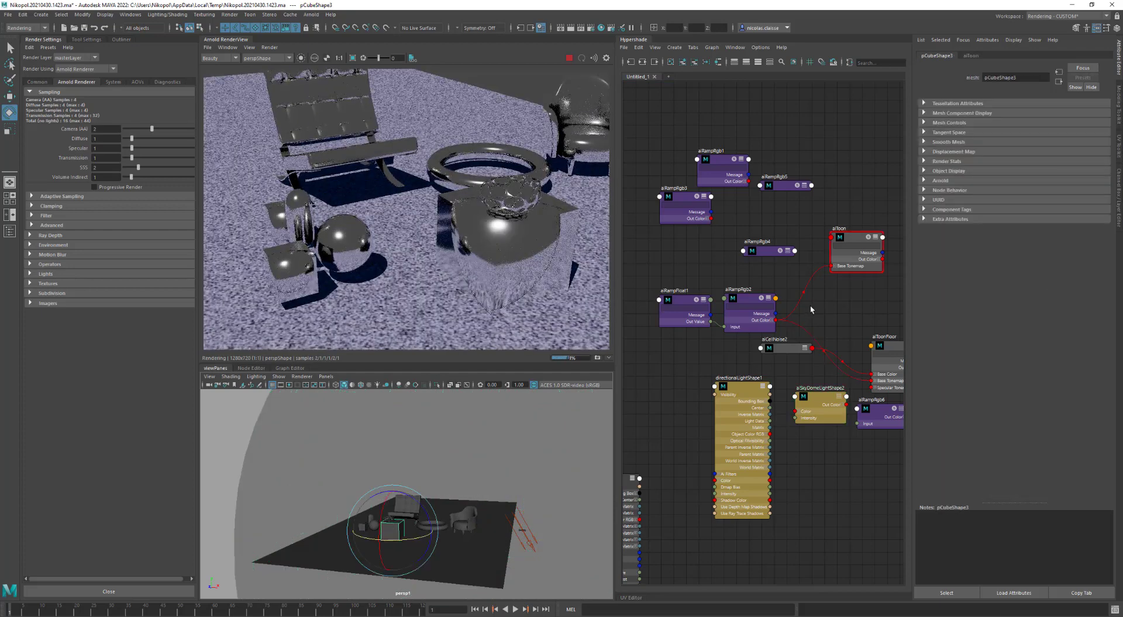
{"action": "left_click_drag", "start_coordinate": [852, 238], "coordinate": [852, 256]}
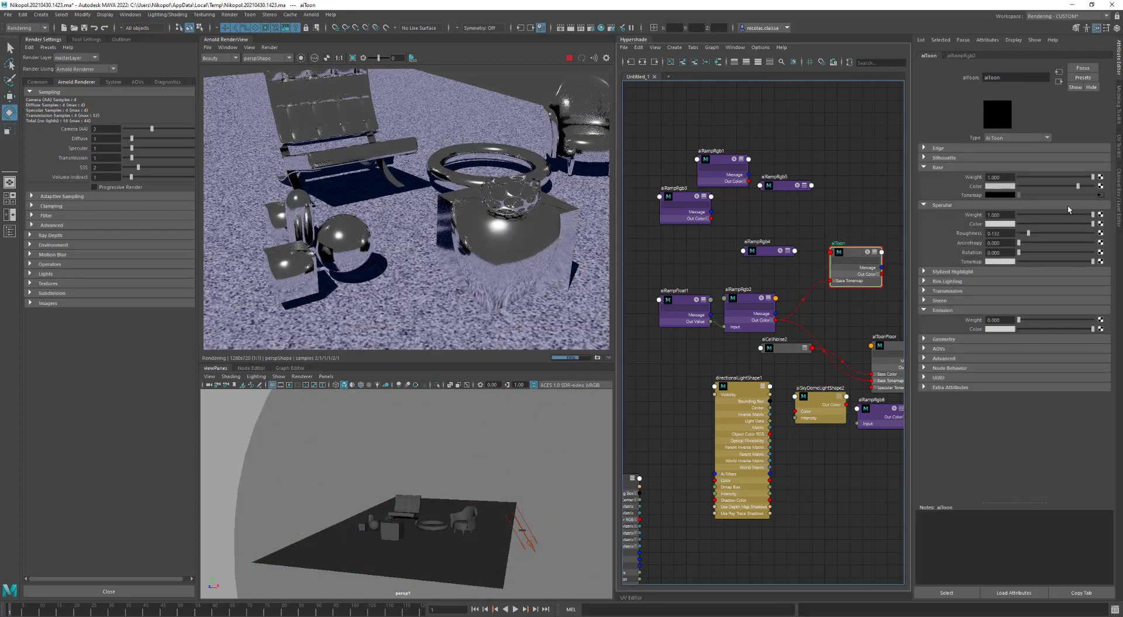
{"action": "left_click_drag", "start_coordinate": [1091, 216], "coordinate": [1035, 218]}
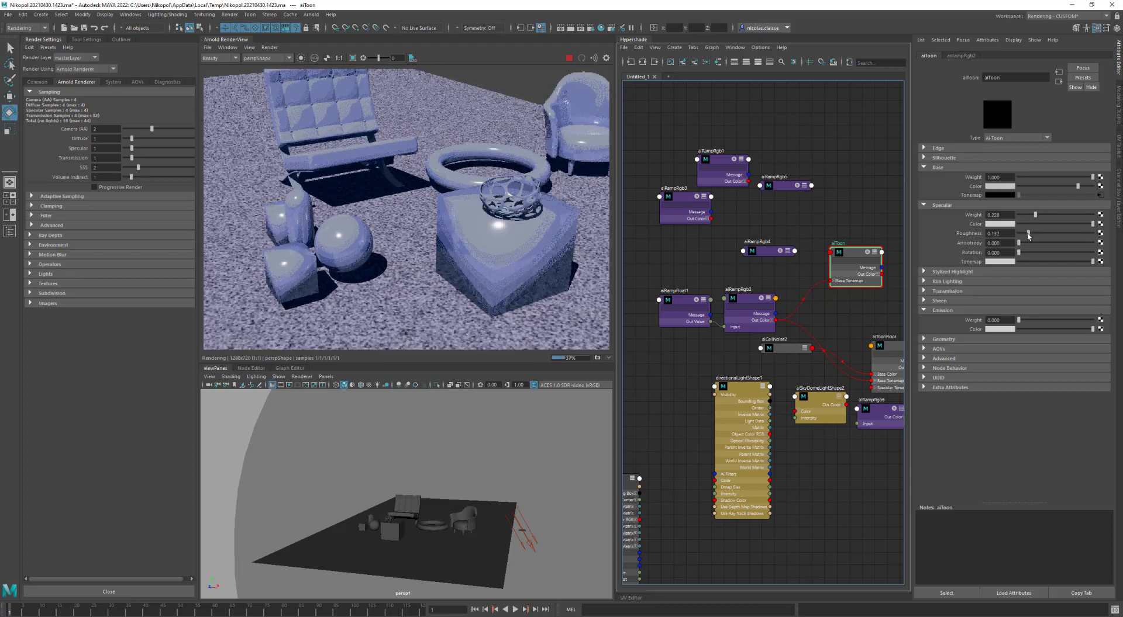
{"action": "mouse_move", "coordinate": [1028, 233]}
{"action": "left_mouse_down"}
{"action": "mouse_move", "coordinate": [1039, 236]}
{"action": "mouse_move", "coordinate": [1024, 245]}
{"action": "mouse_move", "coordinate": [1047, 244]}
{"action": "left_mouse_up"}
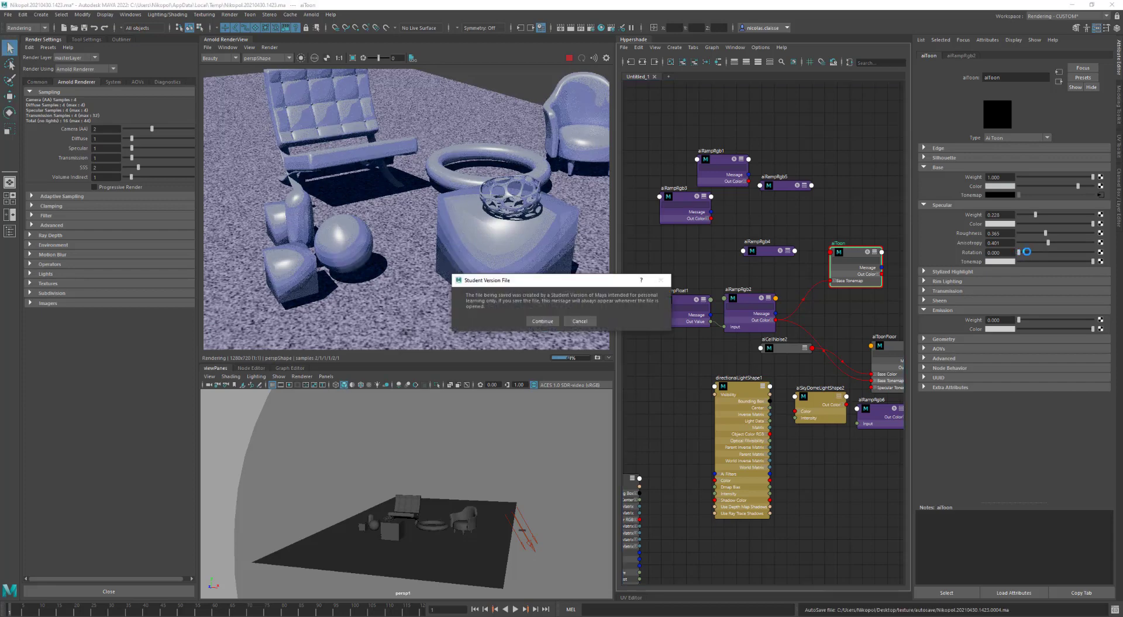
Reset the specular anisotropy of aiToon to 0 and connect aiRampRgb4 to its specular tonemap
{"action": "left_click", "coordinate": [542, 321]}
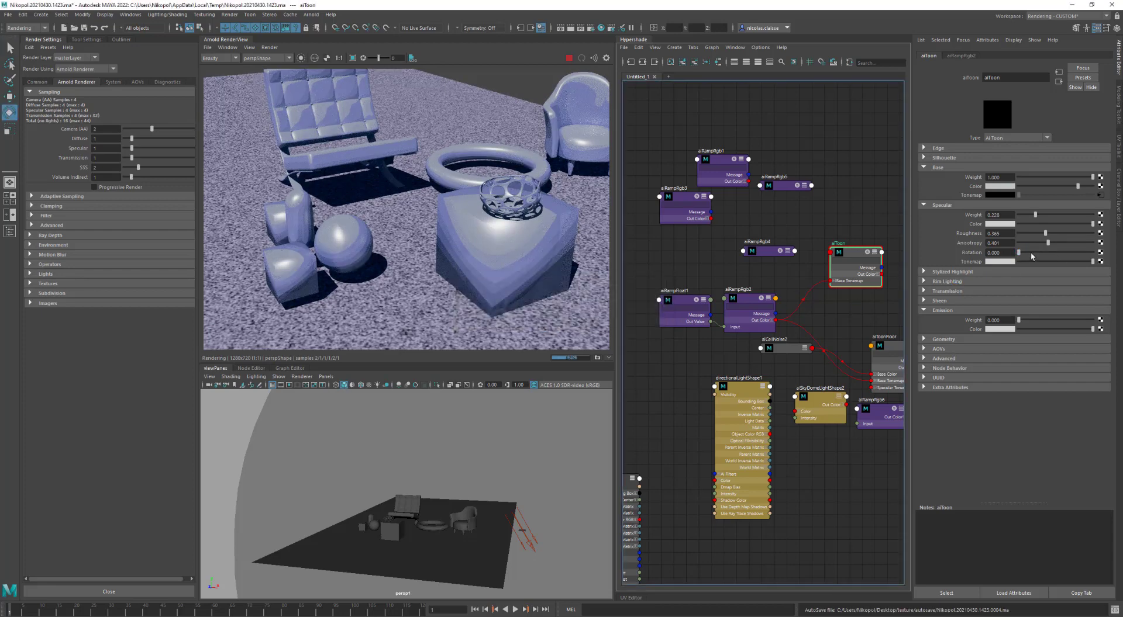
{"action": "mouse_move", "coordinate": [1019, 256]}
{"action": "left_mouse_down"}
{"action": "mouse_move", "coordinate": [1040, 250]}
{"action": "mouse_move", "coordinate": [1009, 243]}
{"action": "mouse_move", "coordinate": [1018, 253]}
{"action": "left_mouse_up"}
{"action": "middle_click_drag", "start_coordinate": [953, 261], "coordinate": [953, 262]}
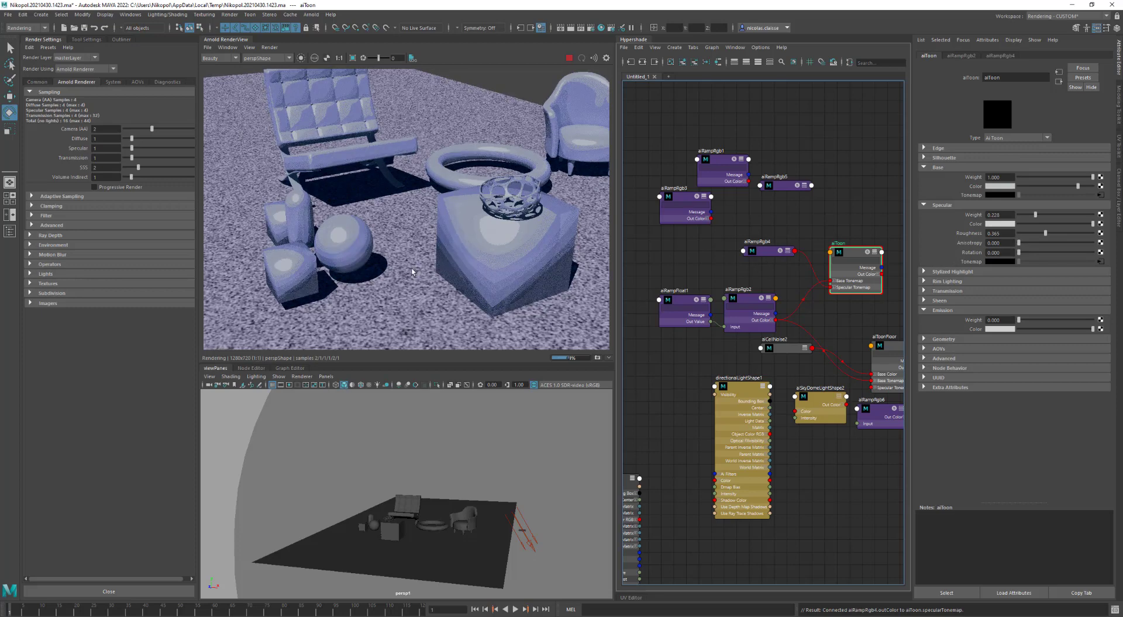
{"action": "left_click", "coordinate": [764, 254]}
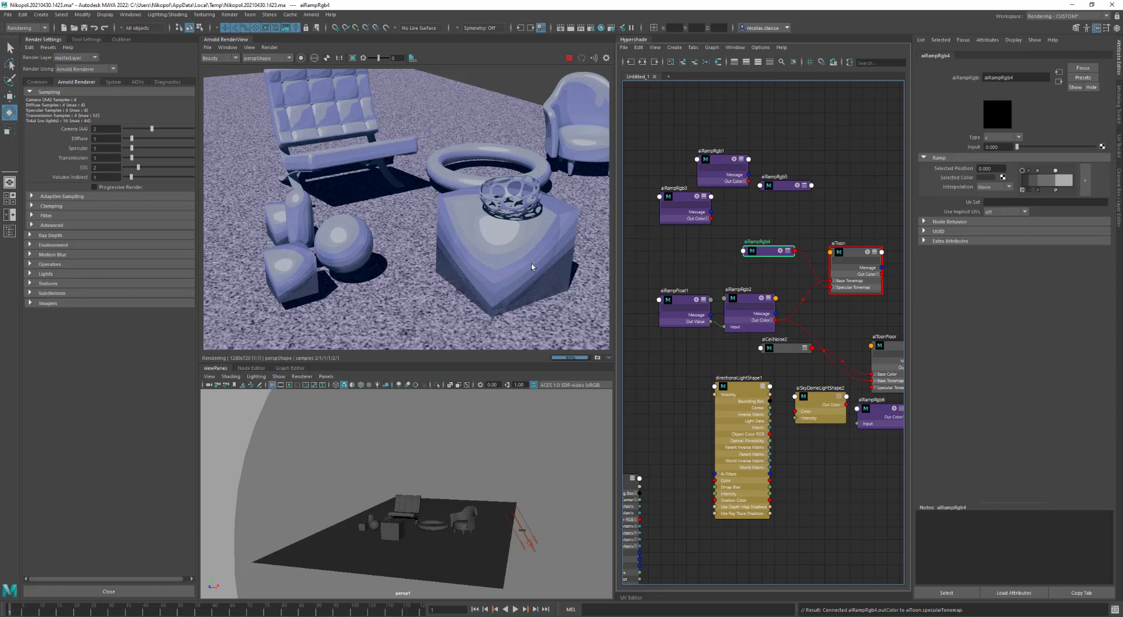
Darken the base color of aiToon to near black and raise its specular weight to about 0.41
{"action": "left_click", "coordinate": [851, 256]}
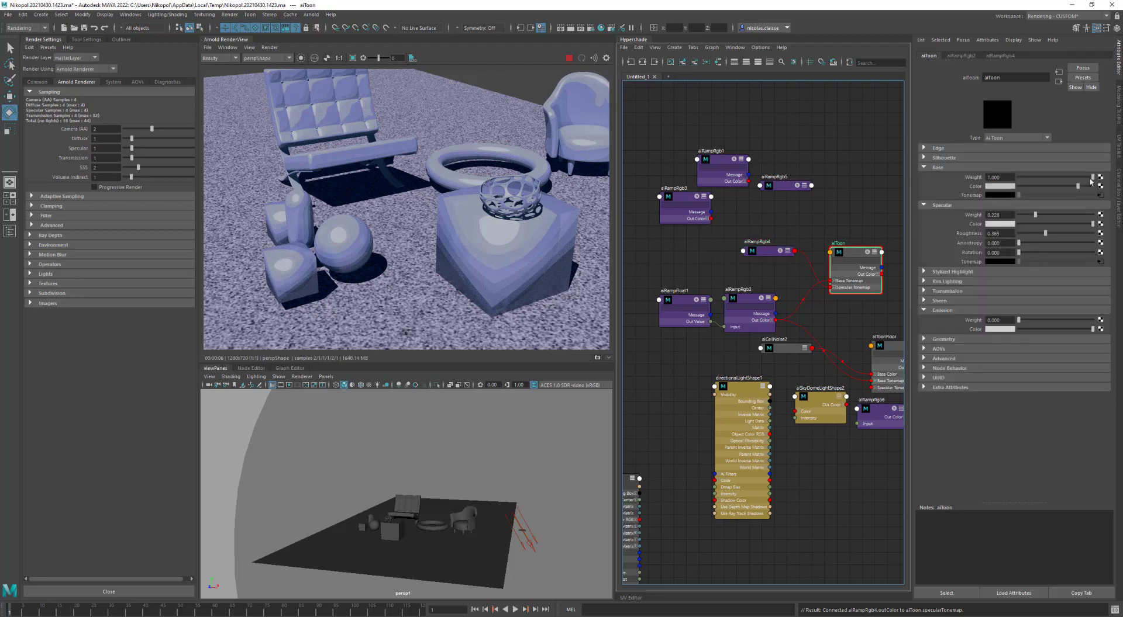
{"action": "left_click_drag", "start_coordinate": [1075, 188], "coordinate": [1023, 188]}
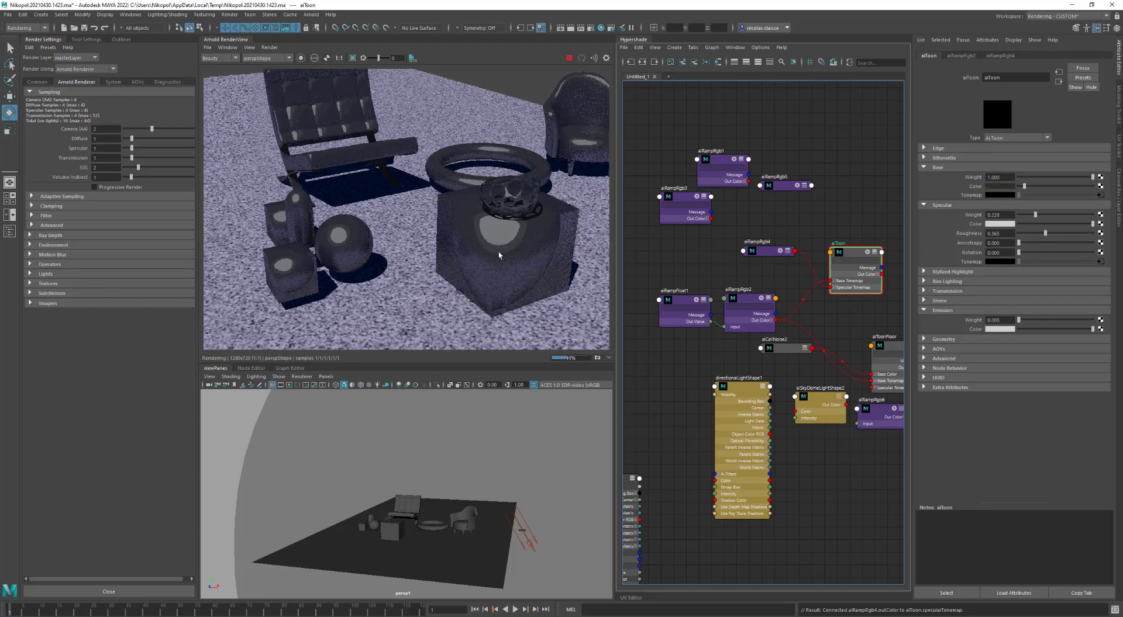
{"action": "scroll", "coordinate": [491, 254], "scroll_direction": "up", "scroll_amount": 2}
{"action": "left_click_drag", "start_coordinate": [483, 260], "coordinate": [414, 297], "text": "alt"}
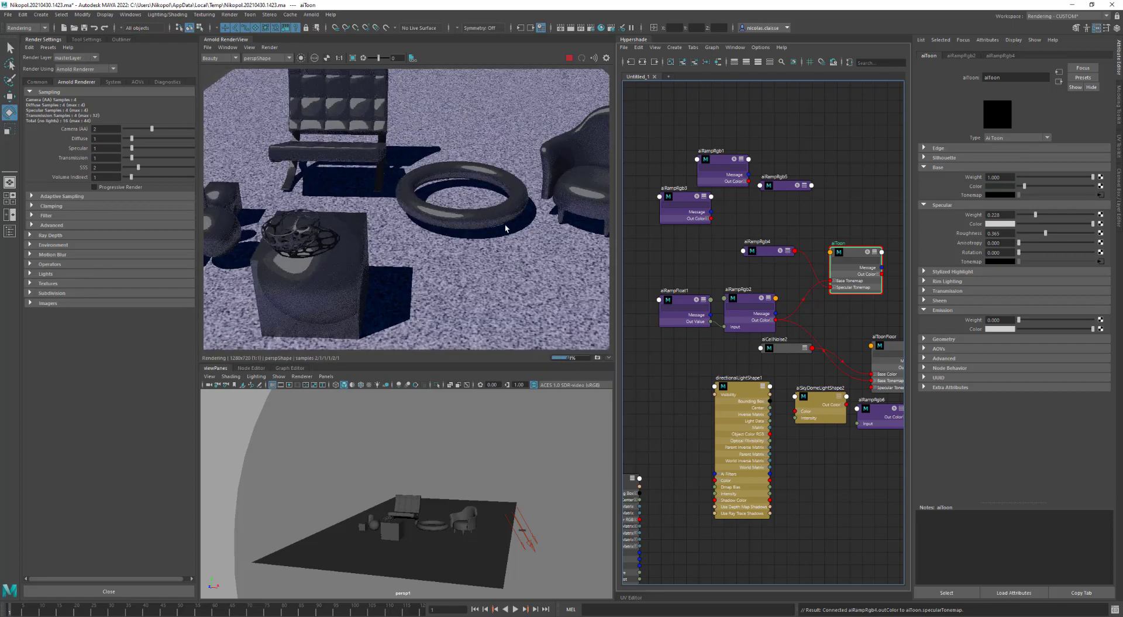
{"action": "scroll", "coordinate": [494, 250], "scroll_direction": "up", "scroll_amount": 3}
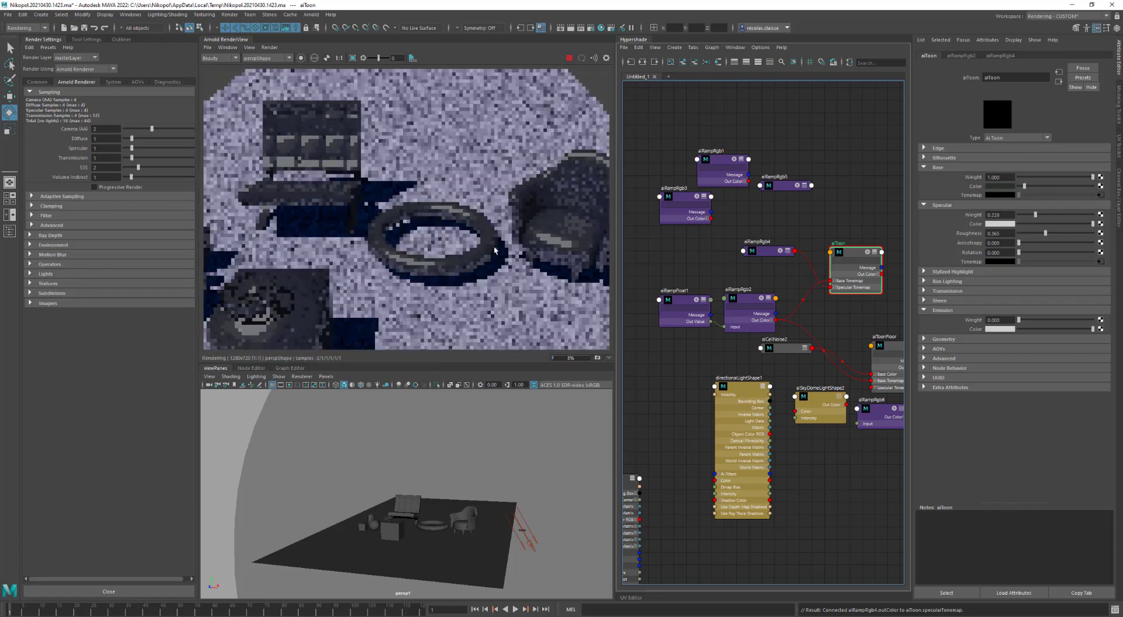
{"action": "scroll", "coordinate": [494, 250], "scroll_direction": "down", "scroll_amount": 2}
{"action": "scroll", "coordinate": [320, 321], "scroll_direction": "up", "scroll_amount": 3}
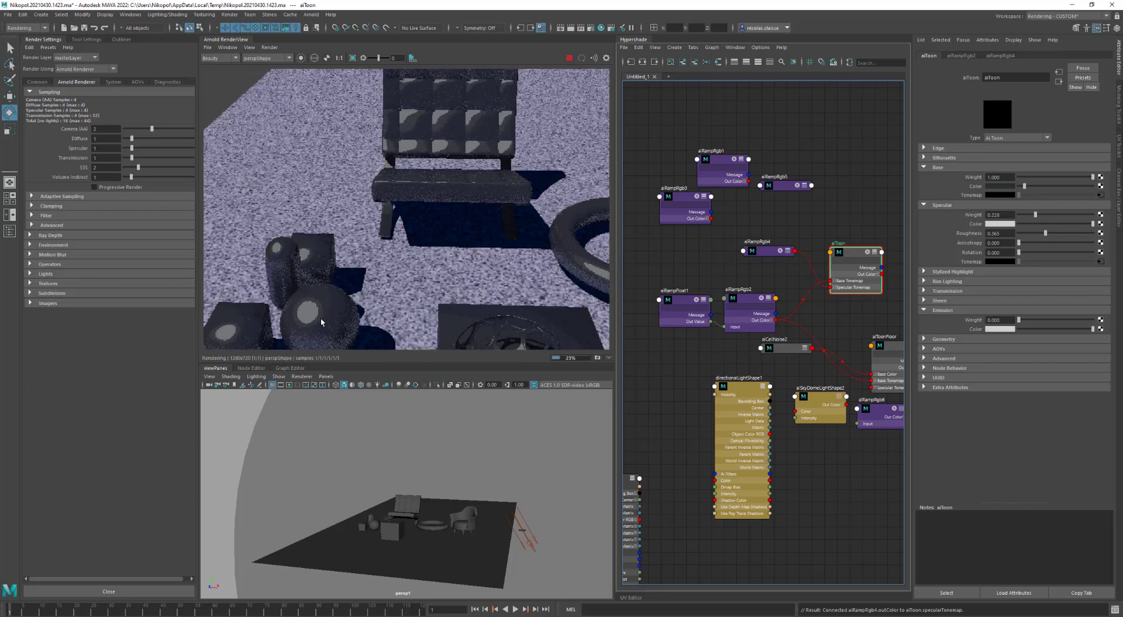
{"action": "middle_click_drag", "start_coordinate": [321, 318], "coordinate": [374, 229], "text": "alt"}
{"action": "scroll", "coordinate": [370, 244], "scroll_direction": "up", "scroll_amount": 4}
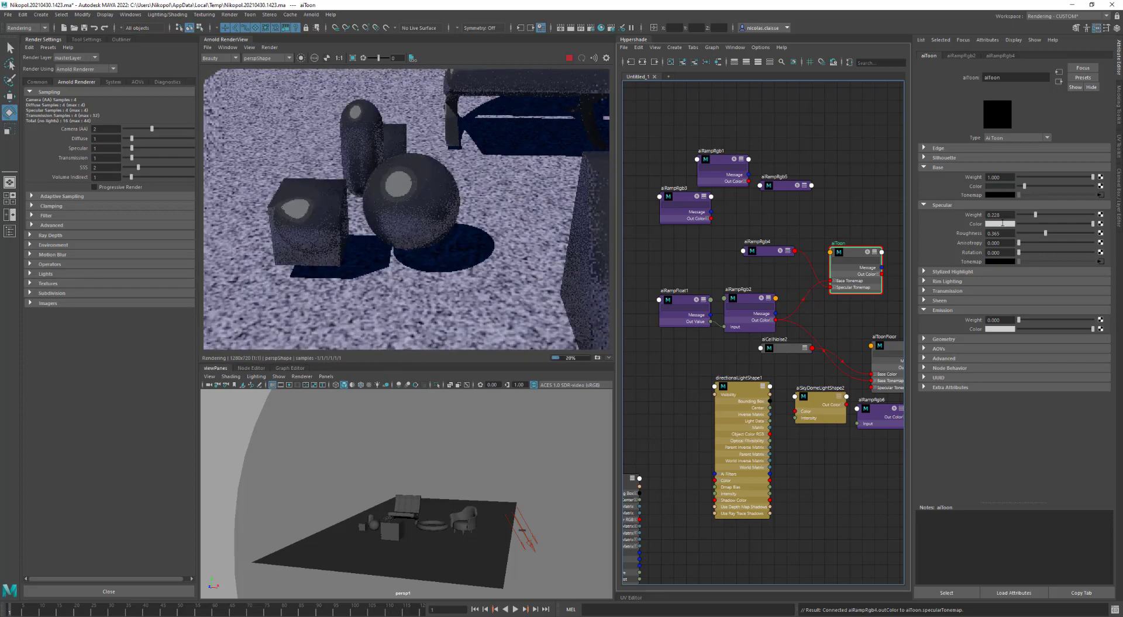
{"action": "left_click_drag", "start_coordinate": [1035, 214], "coordinate": [1048, 220]}
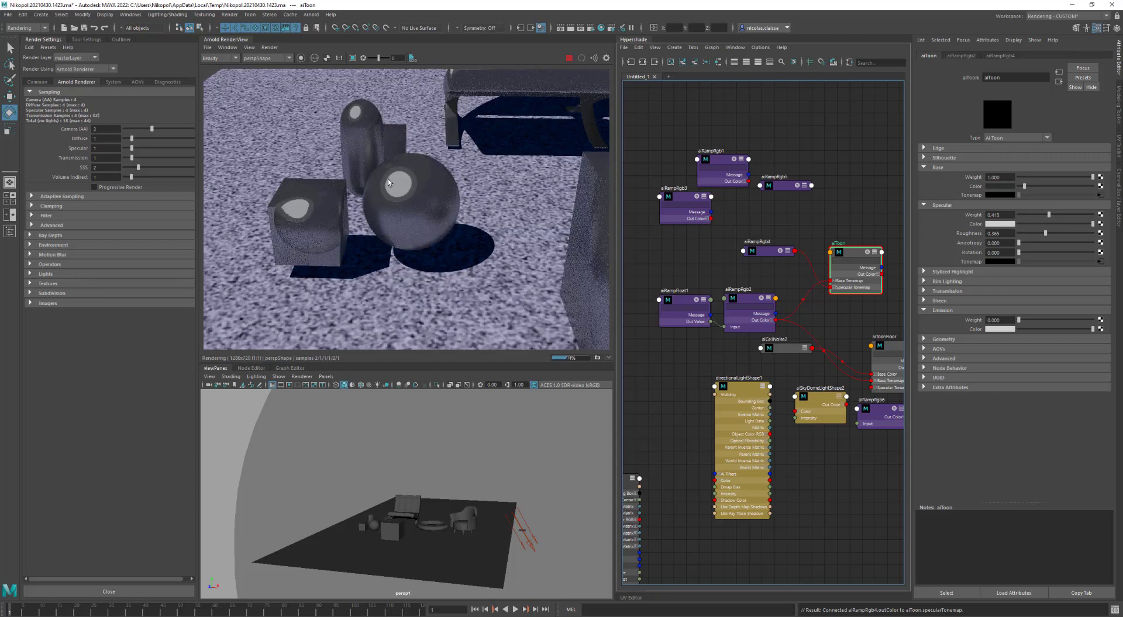
Set the first color stop of aiRampRgb4 to black and move the light stop to position 1.000
{"action": "left_click_drag", "start_coordinate": [763, 254], "coordinate": [751, 255]}
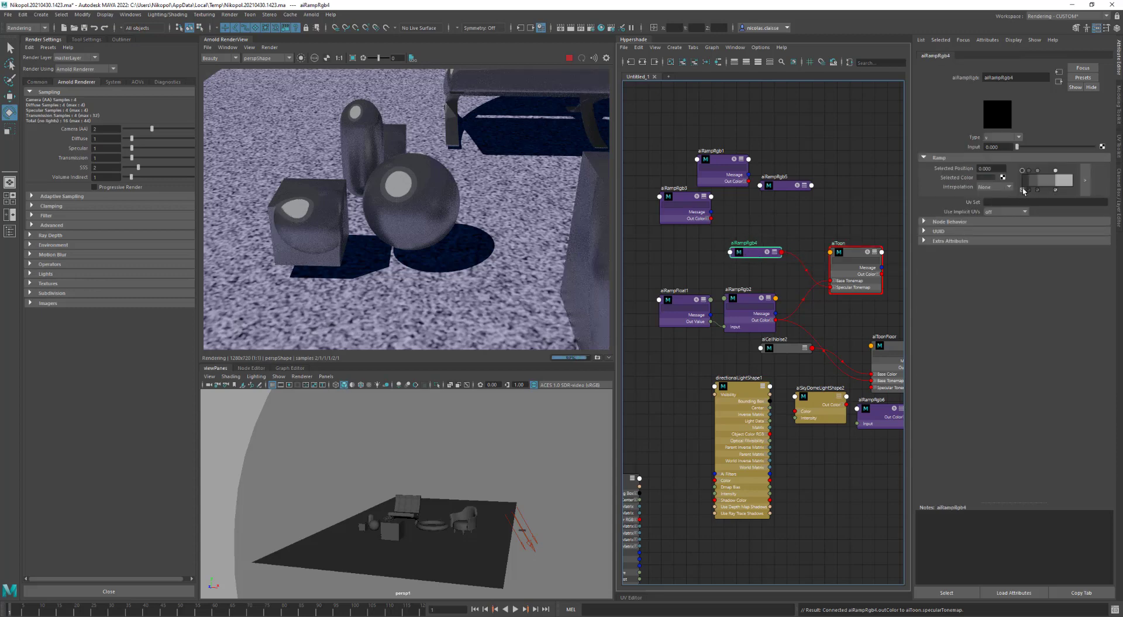
{"action": "left_click_drag", "start_coordinate": [1022, 190], "coordinate": [1036, 189]}
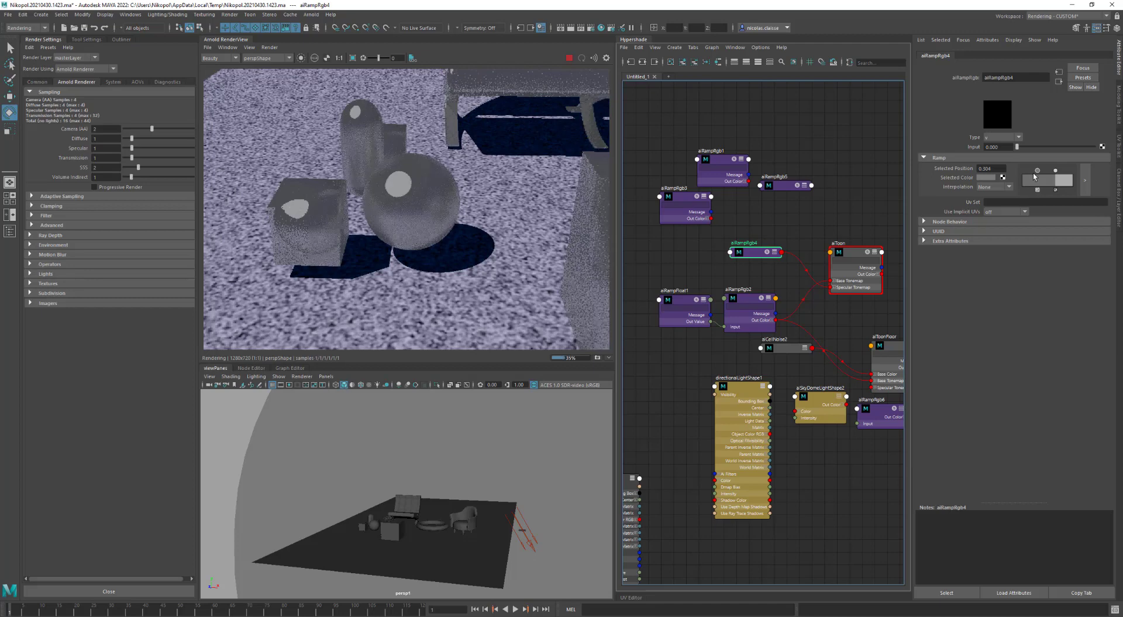
{"action": "left_click", "coordinate": [988, 179]}
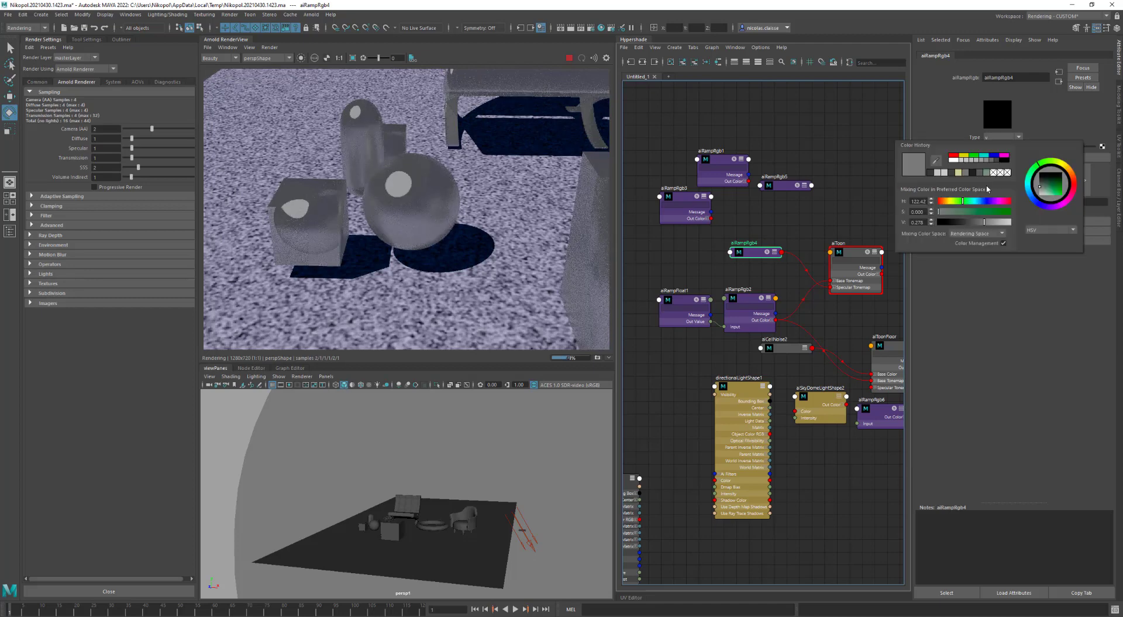
{"action": "left_click_drag", "start_coordinate": [1047, 186], "coordinate": [1031, 176]}
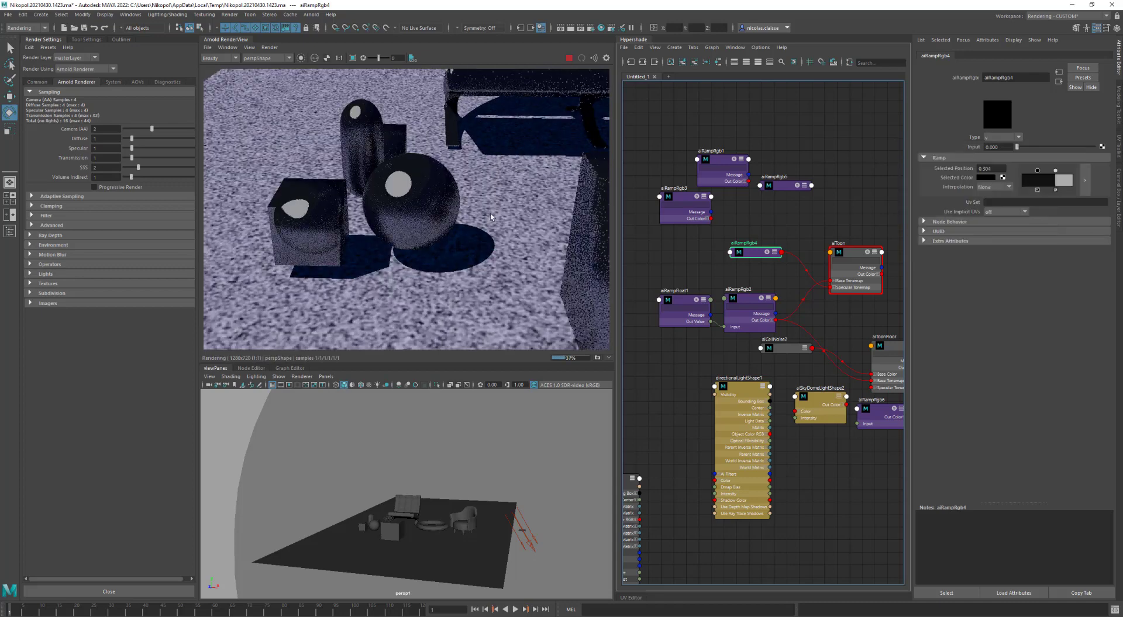
{"action": "left_click", "coordinate": [1055, 170]}
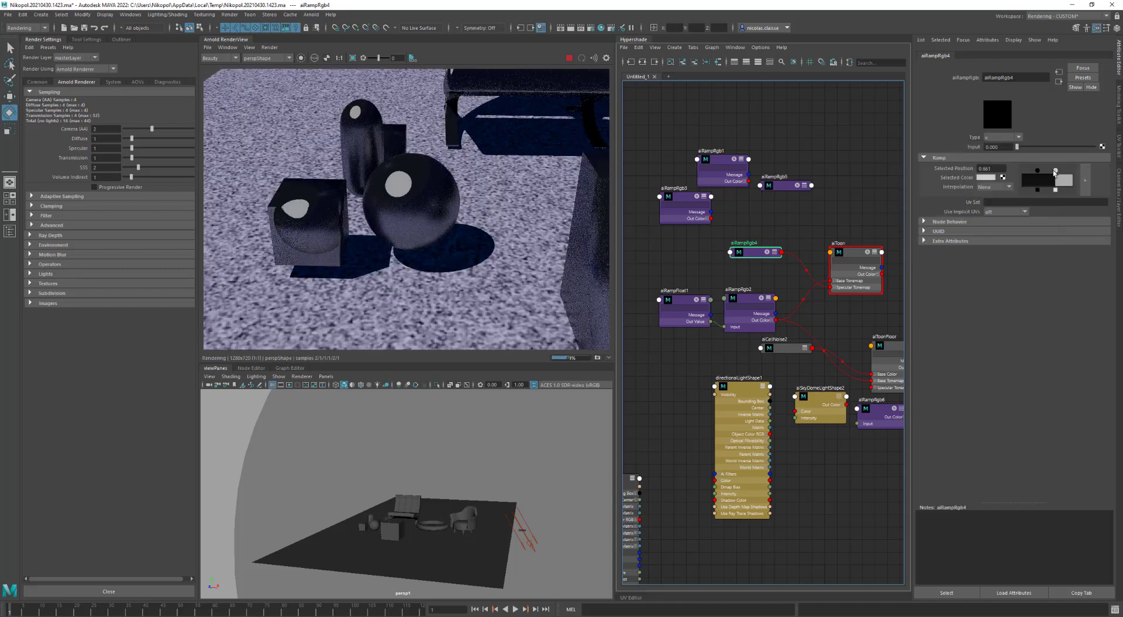
{"action": "mouse_move", "coordinate": [1055, 174]}
{"action": "left_mouse_down"}
{"action": "mouse_move", "coordinate": [1022, 171]}
{"action": "mouse_move", "coordinate": [1074, 174]}
{"action": "left_mouse_up"}
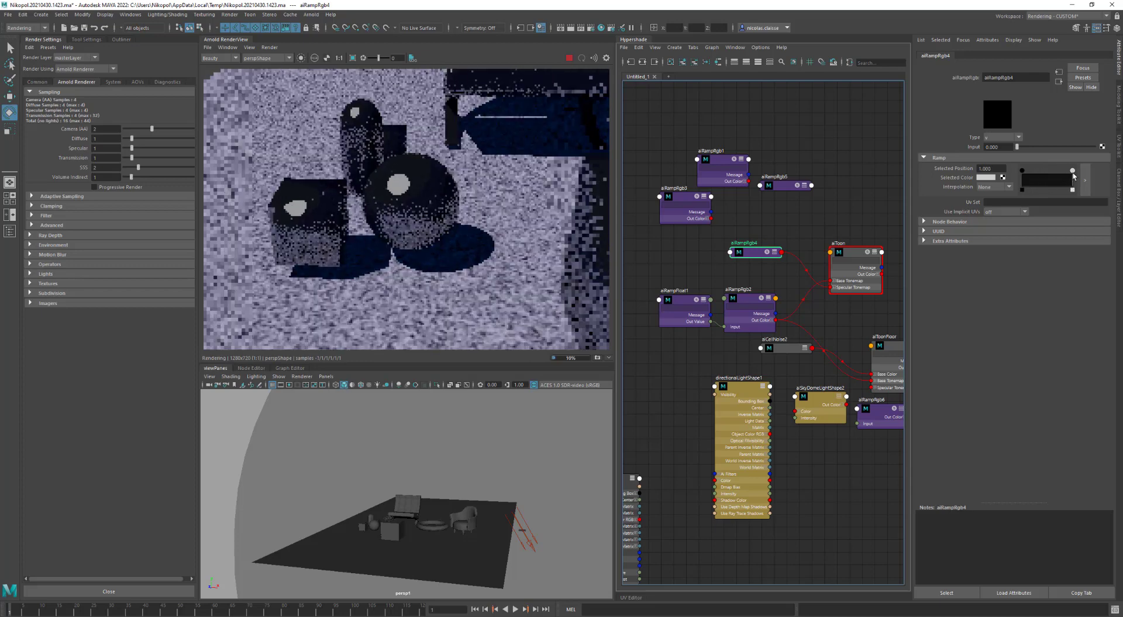
Brighten the base color of aiToon back to a light gray
{"action": "left_click", "coordinate": [853, 255]}
{"action": "left_click_drag", "start_coordinate": [1048, 186], "coordinate": [1074, 186]}
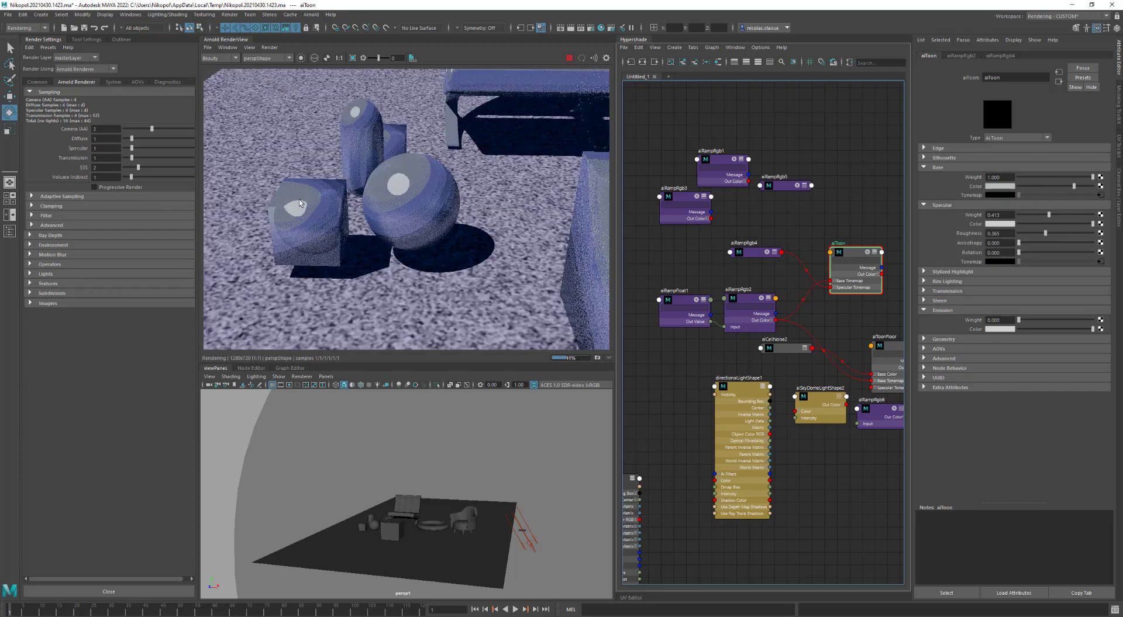
{"action": "right_click_drag", "start_coordinate": [377, 296], "coordinate": [380, 239], "text": "alt"}
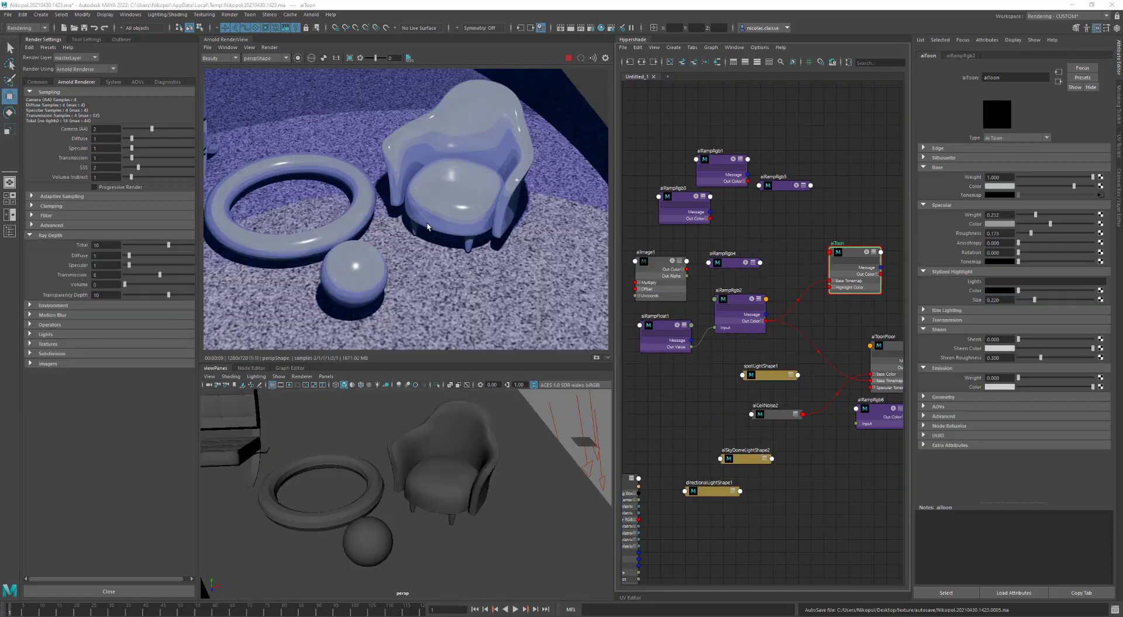
Lower the specular and diffuse ray depth to 0 in the Arnold render settings
{"action": "scroll", "coordinate": [427, 227], "scroll_direction": "down", "scroll_amount": 5}
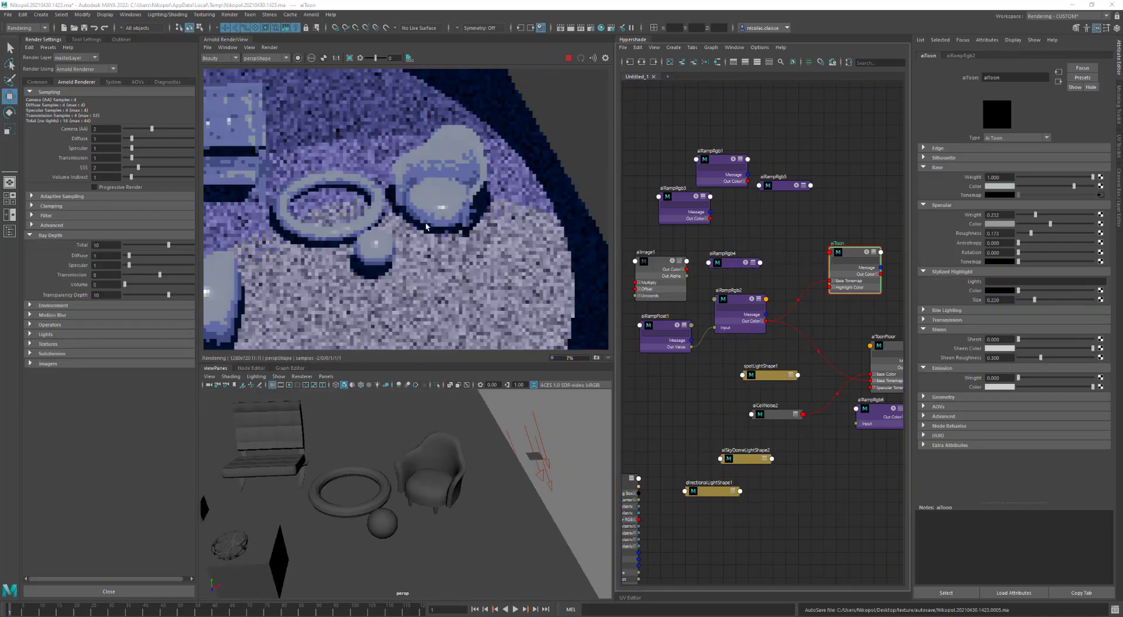
{"action": "scroll", "coordinate": [426, 227], "scroll_direction": "up", "scroll_amount": 5}
{"action": "scroll", "coordinate": [425, 227], "scroll_direction": "up", "scroll_amount": 4}
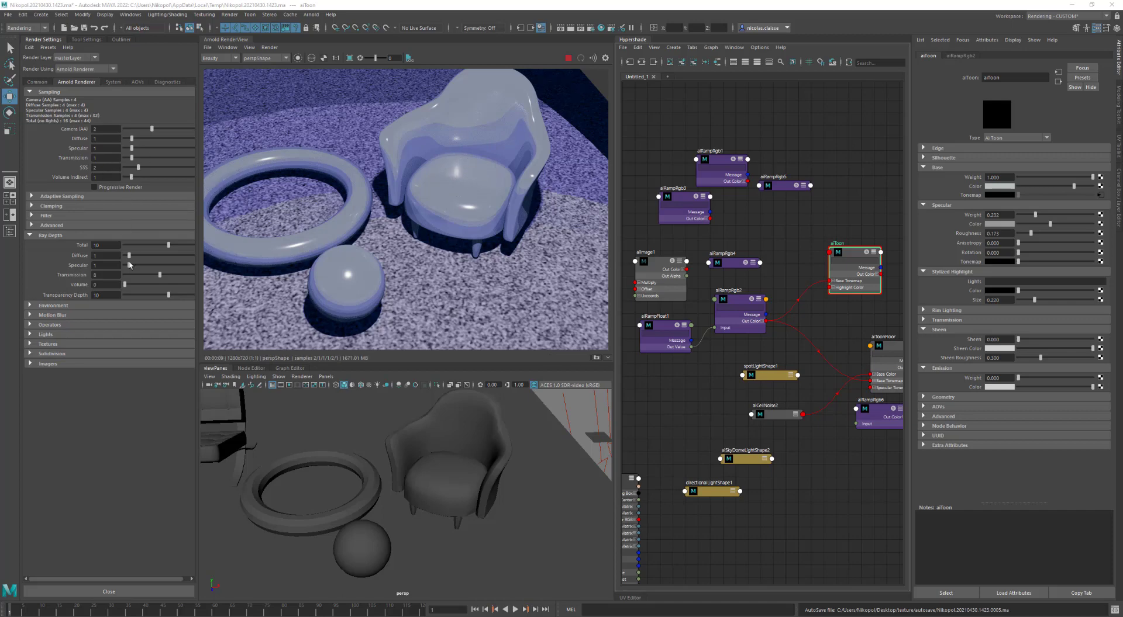
{"action": "left_click_drag", "start_coordinate": [127, 269], "coordinate": [118, 265]}
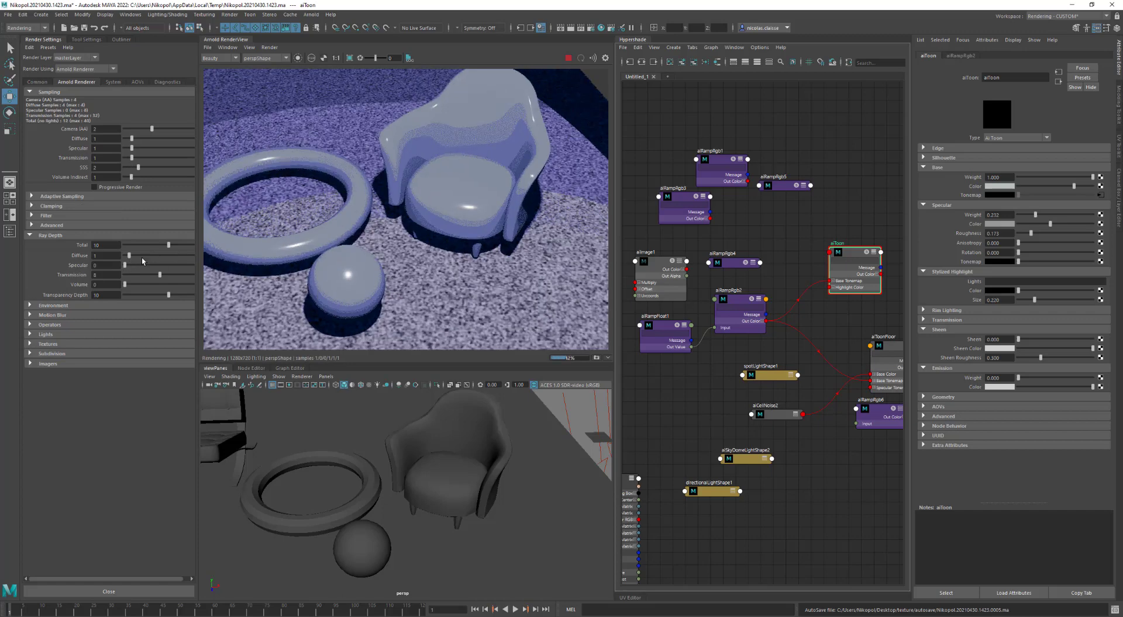
{"action": "left_click_drag", "start_coordinate": [129, 261], "coordinate": [124, 259]}
Assign spotLightShape1 as the stylized highlight light of aiToon and connect aiRampRgb4 to the highlight color
{"action": "left_click_drag", "start_coordinate": [470, 194], "coordinate": [477, 216], "text": "alt"}
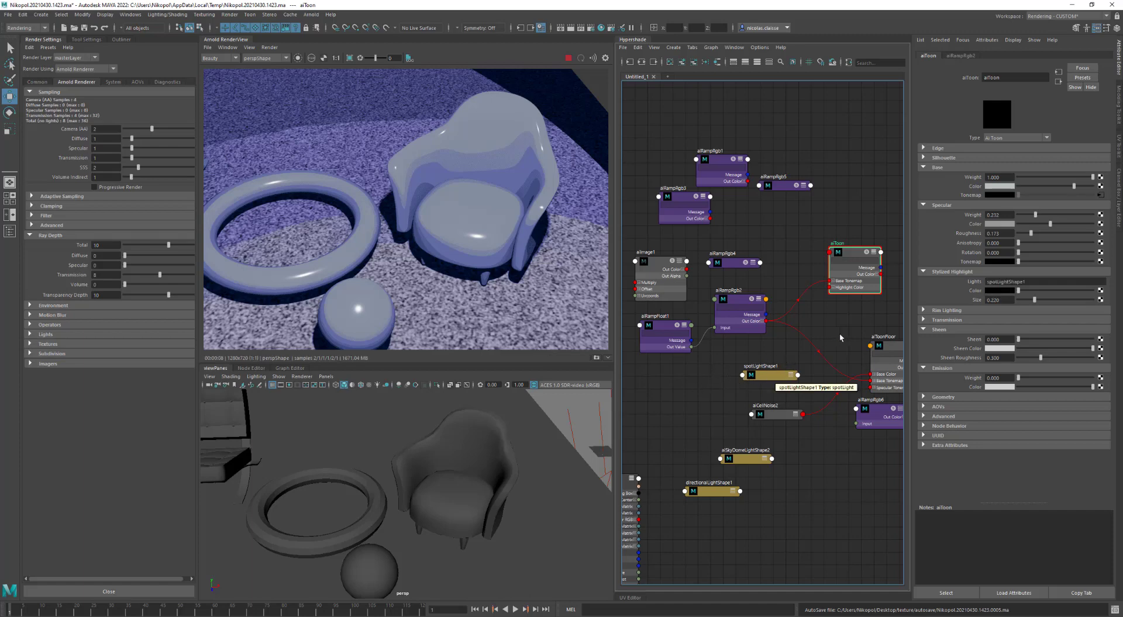
{"action": "key", "text": "Return"}
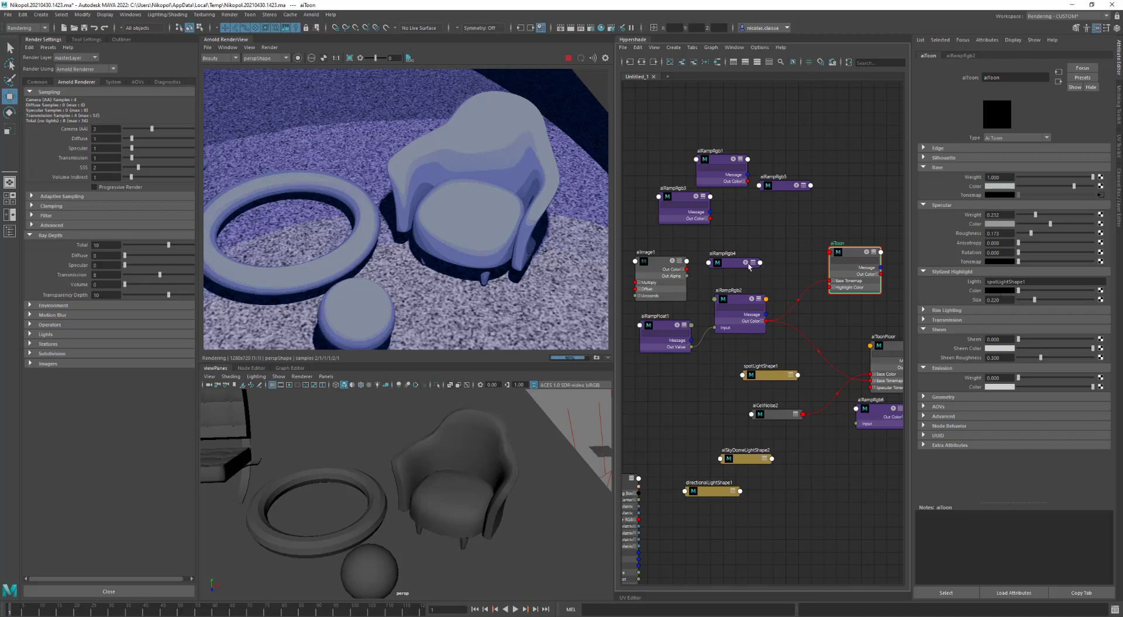
{"action": "middle_click_drag", "start_coordinate": [736, 262], "coordinate": [960, 291]}
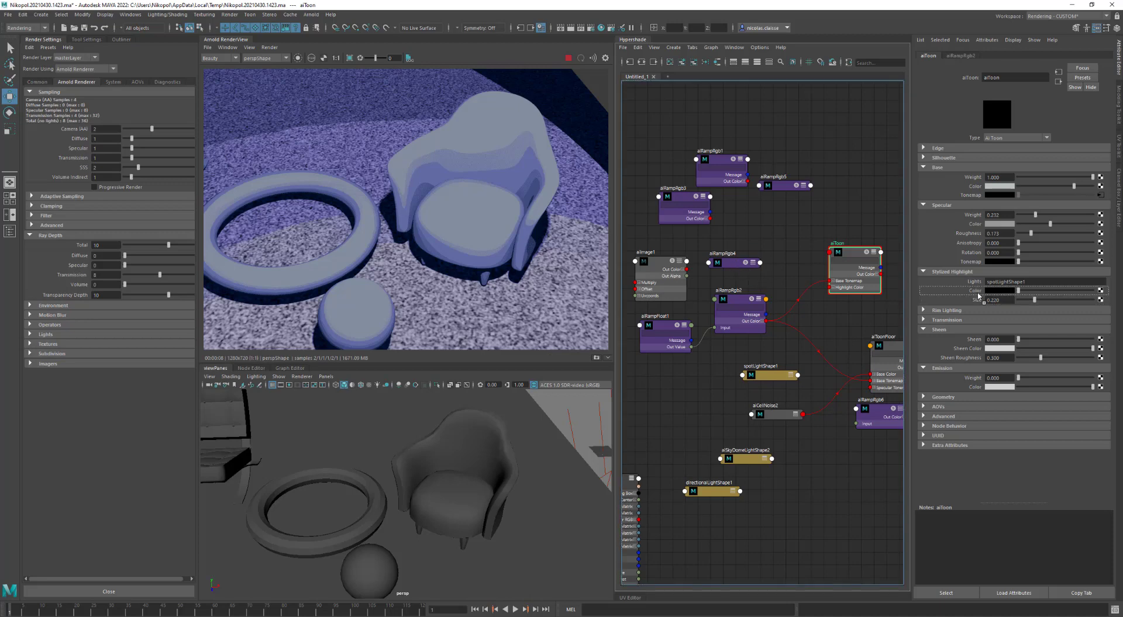
Remove the extra color stops from aiRampRgb4, keeping only a light stop and a black stop
{"action": "left_click", "coordinate": [732, 264]}
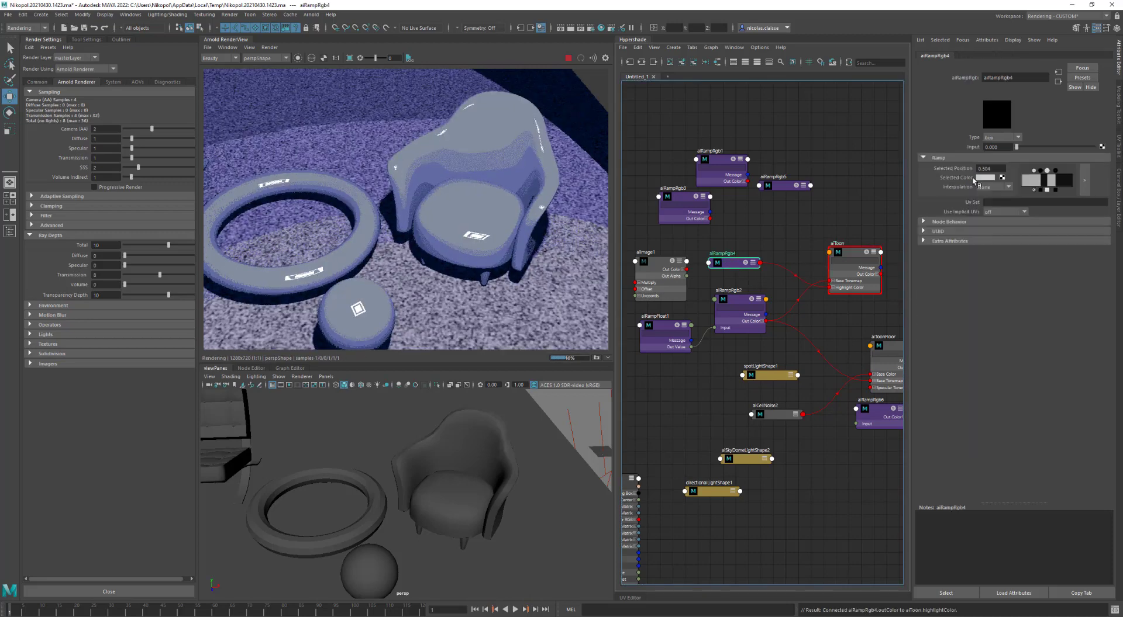
{"action": "left_click", "coordinate": [1047, 191]}
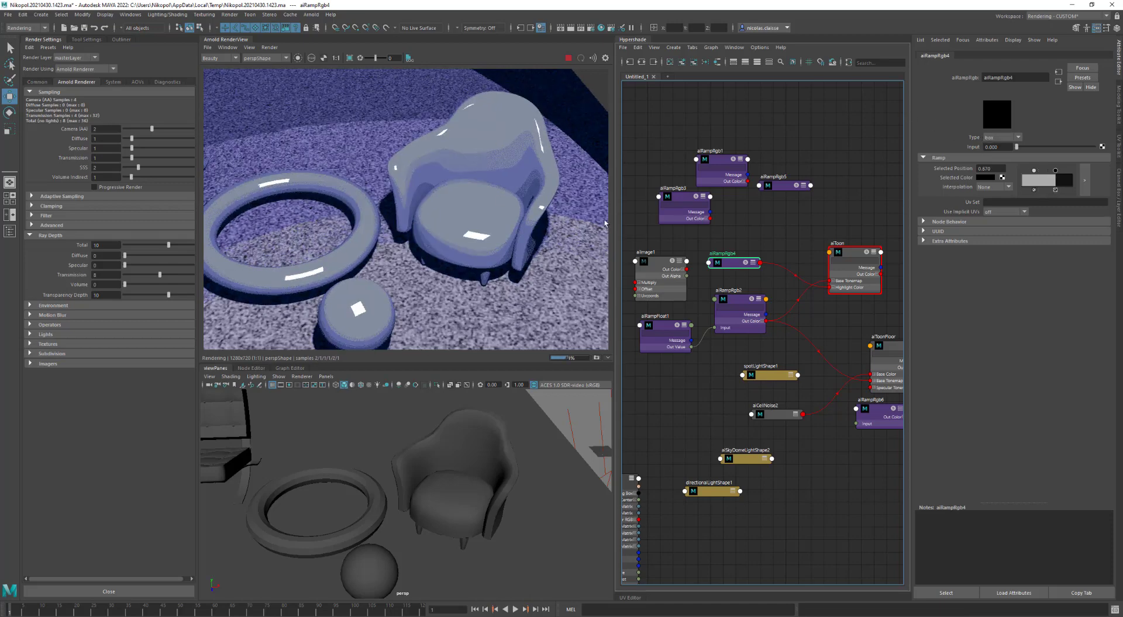
Try the diagonal and circular ramp types on aiRampRgb4 before returning it to box
{"action": "left_click", "coordinate": [1009, 139]}
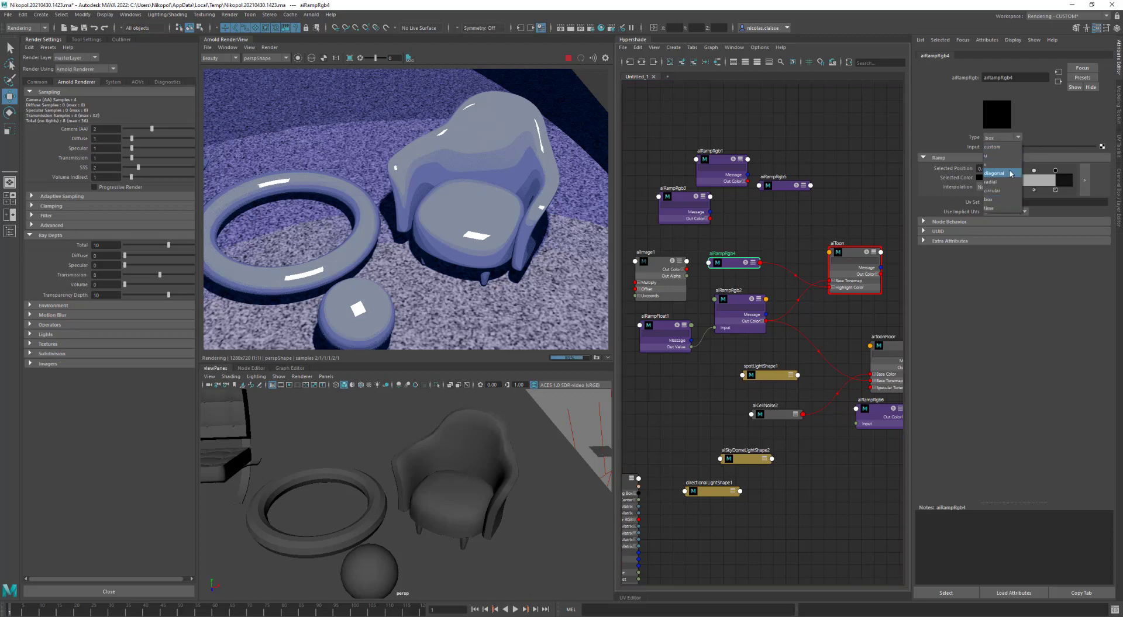
{"action": "left_click", "coordinate": [1010, 174]}
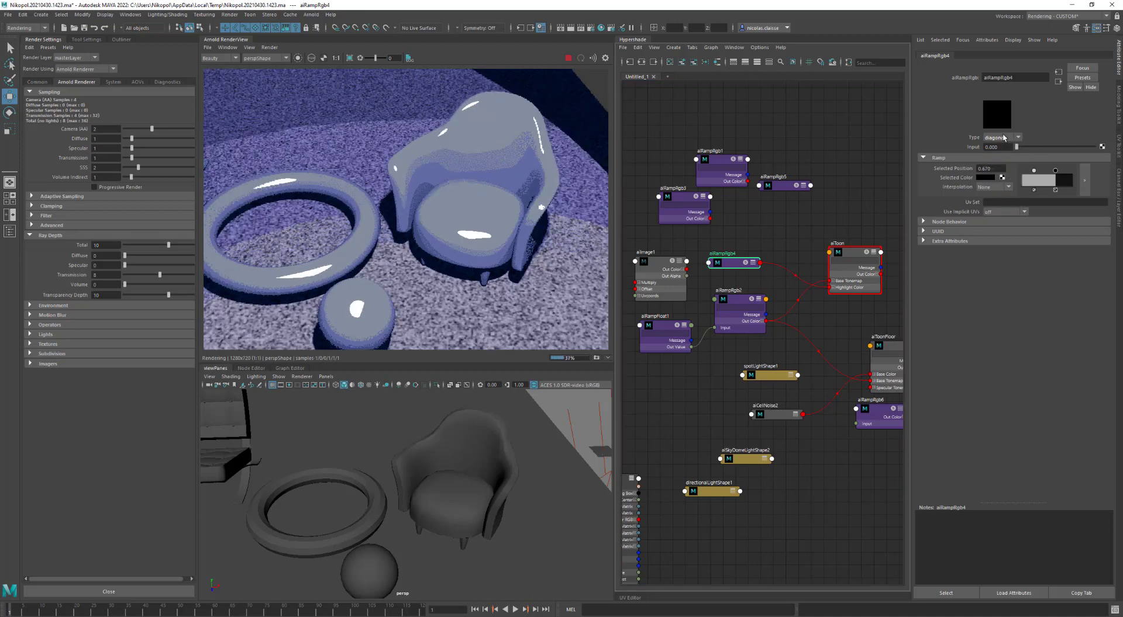
{"action": "left_click", "coordinate": [1004, 138]}
{"action": "left_click", "coordinate": [1007, 192]}
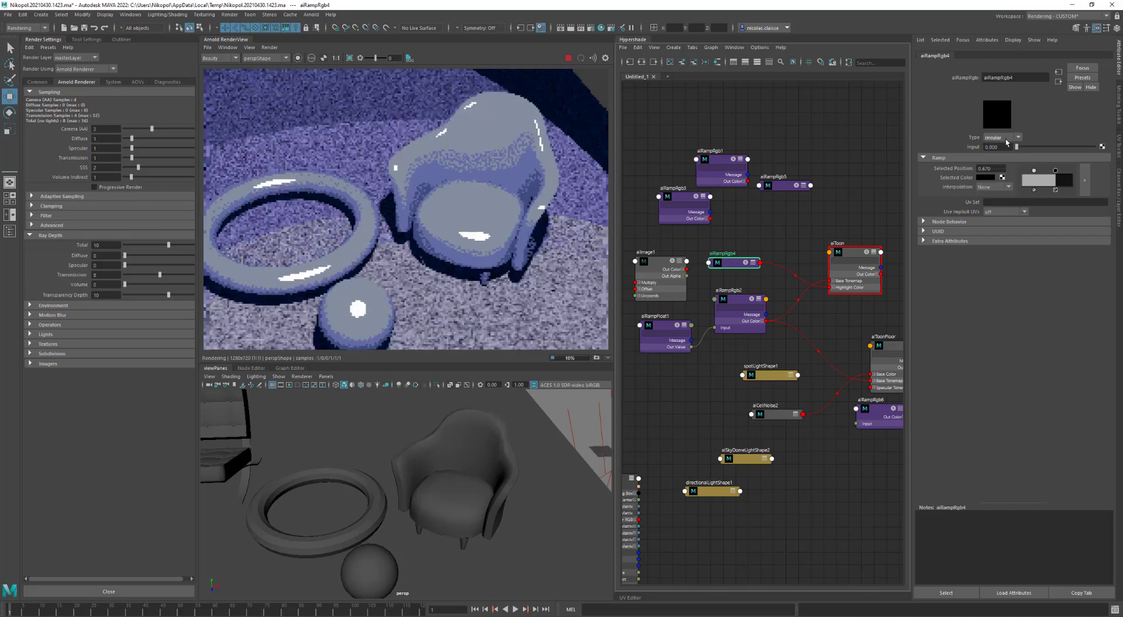
{"action": "left_click", "coordinate": [1006, 139]}
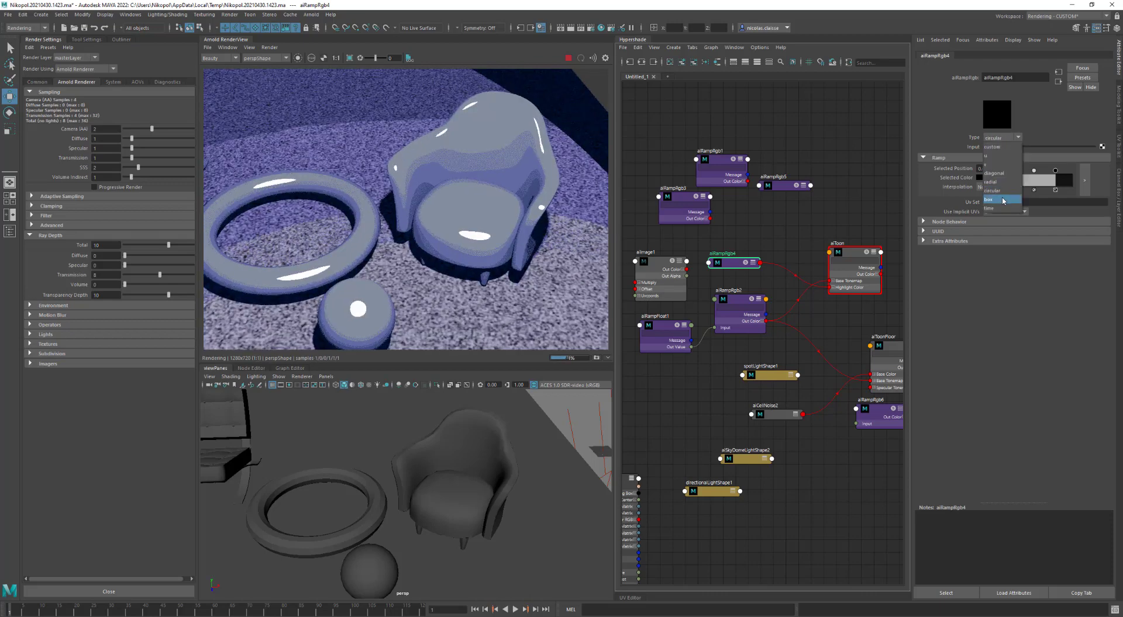
{"action": "left_click", "coordinate": [1003, 200]}
Move the black stop of aiRampRgb4 to about 0.9 and check the stylized highlight on the sphere up close
{"action": "scroll", "coordinate": [410, 497], "scroll_direction": "up", "scroll_amount": 2}
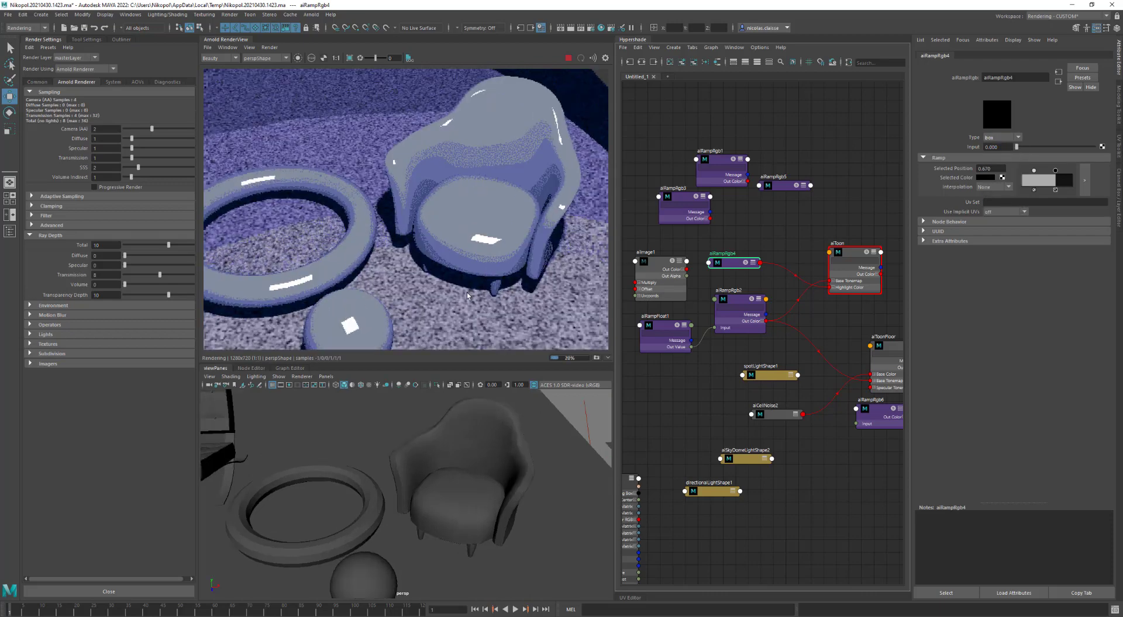
{"action": "left_click_drag", "start_coordinate": [466, 293], "coordinate": [479, 246], "text": "alt"}
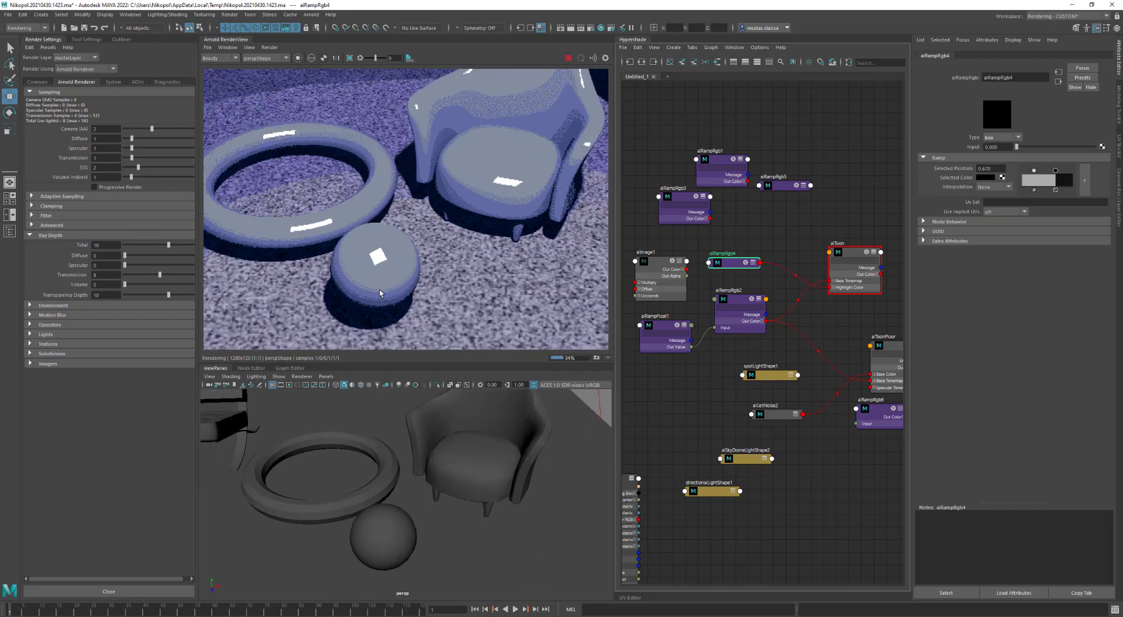
{"action": "left_click_drag", "start_coordinate": [380, 292], "coordinate": [376, 283], "text": "alt"}
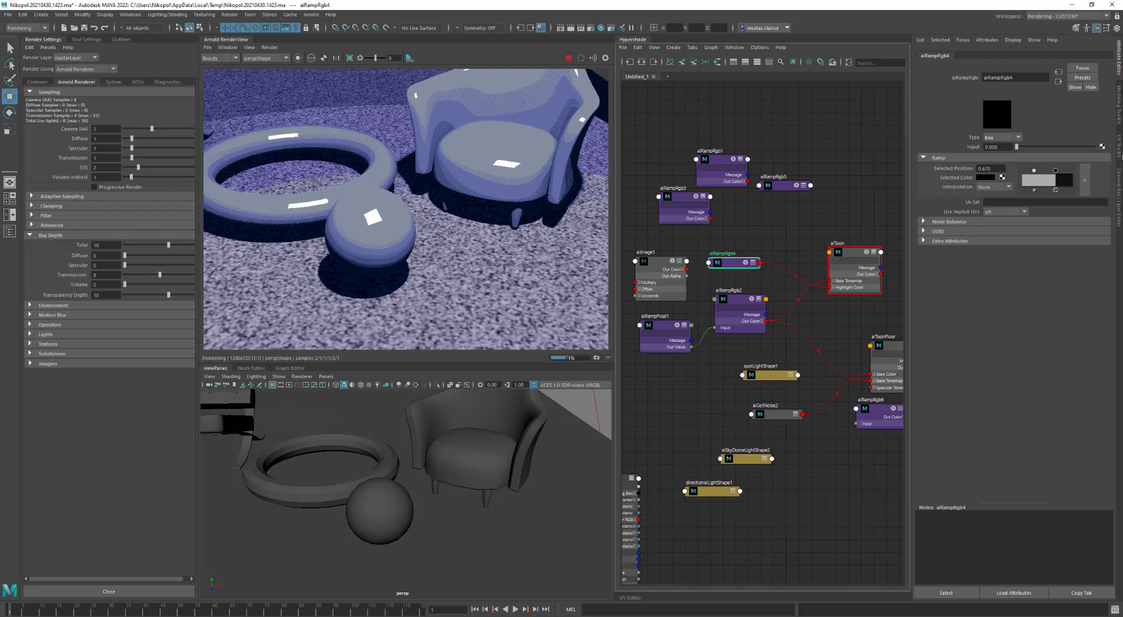
{"action": "mouse_move", "coordinate": [1055, 171]}
{"action": "left_mouse_down"}
{"action": "mouse_move", "coordinate": [1047, 174]}
{"action": "mouse_move", "coordinate": [1066, 174]}
{"action": "left_mouse_up"}
{"action": "scroll", "coordinate": [392, 230], "scroll_direction": "up", "scroll_amount": 3}
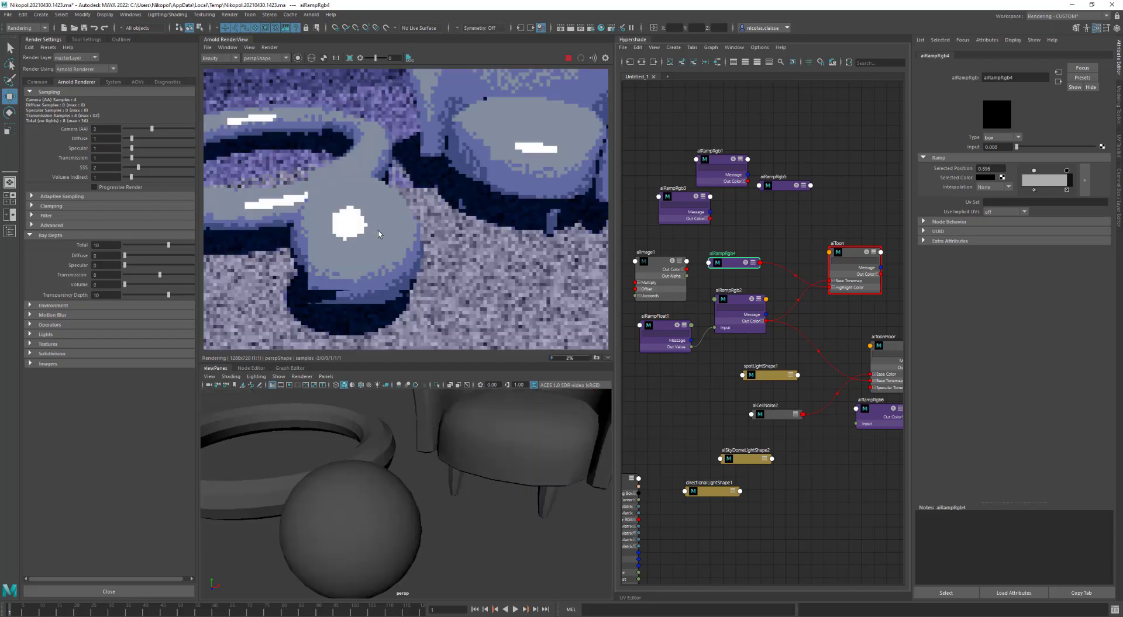
{"action": "left_click_drag", "start_coordinate": [378, 234], "coordinate": [442, 228], "text": "alt"}
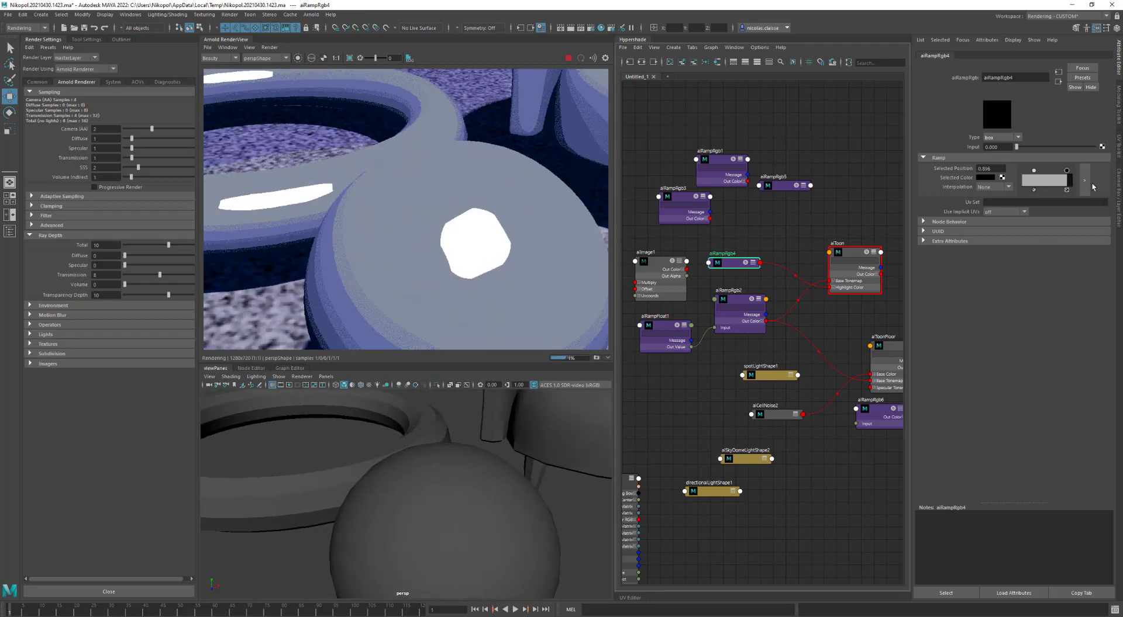
Move the black stop of aiRampRgb4 to about 0.7 and check the stylized highlights on the sphere, ring and chair from farther away
{"action": "mouse_move", "coordinate": [1066, 174]}
{"action": "left_mouse_down"}
{"action": "mouse_move", "coordinate": [1080, 175]}
{"action": "mouse_move", "coordinate": [1057, 177]}
{"action": "left_mouse_up"}
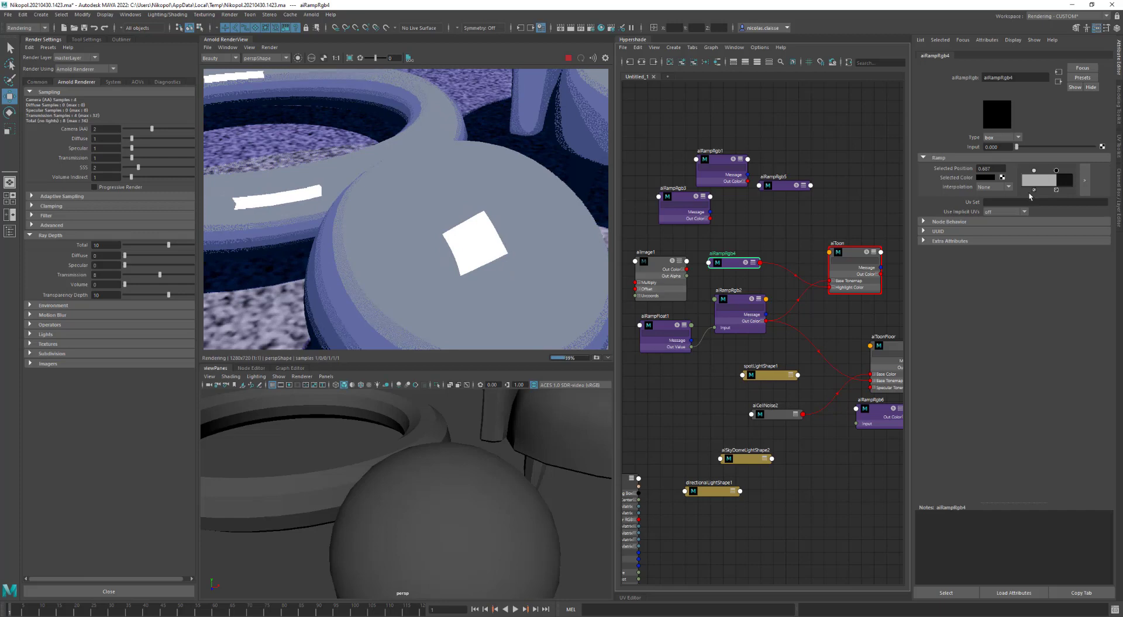
{"action": "left_click", "coordinate": [1033, 172]}
{"action": "scroll", "coordinate": [479, 271], "scroll_direction": "down", "scroll_amount": 5}
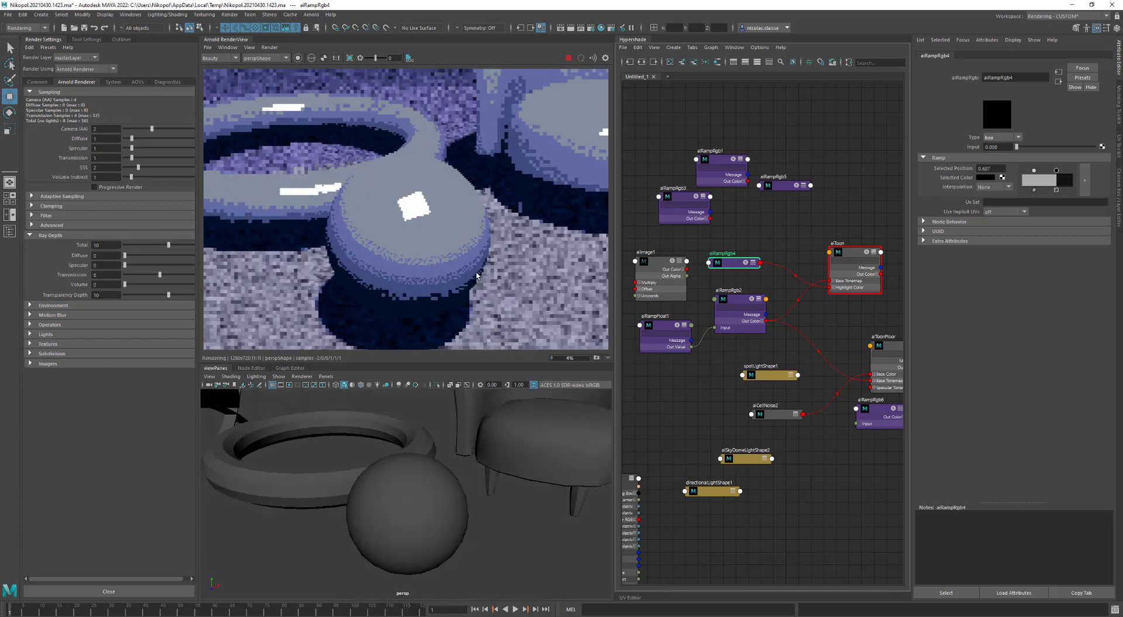
{"action": "scroll", "coordinate": [476, 272], "scroll_direction": "down", "scroll_amount": 3}
{"action": "scroll", "coordinate": [485, 270], "scroll_direction": "down", "scroll_amount": 2}
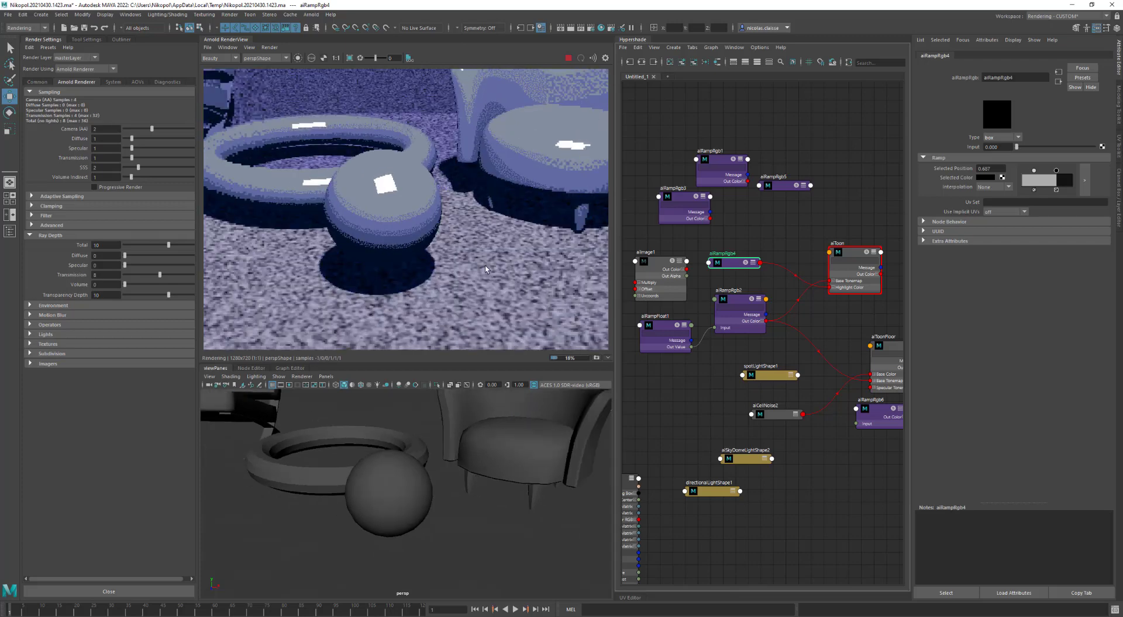
{"action": "middle_click_drag", "start_coordinate": [466, 257], "coordinate": [477, 260], "text": "alt"}
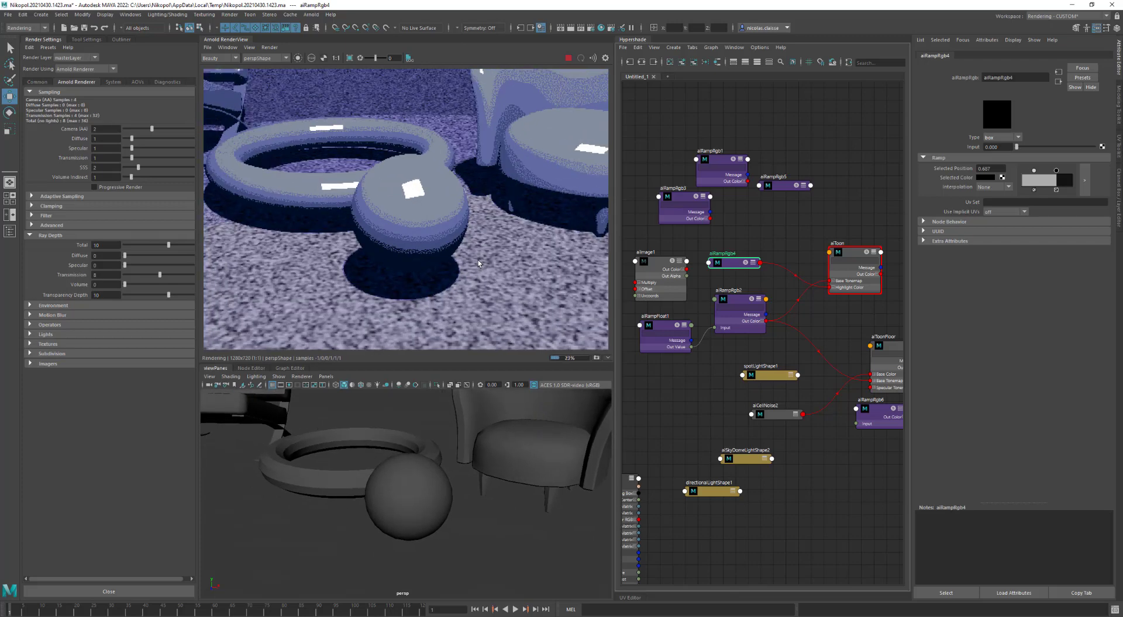
Set aiToon's stylized highlight size to about 0.34, adjust its specular weight to about 0.24 and lower its sheen roughness
{"action": "left_click", "coordinate": [851, 260]}
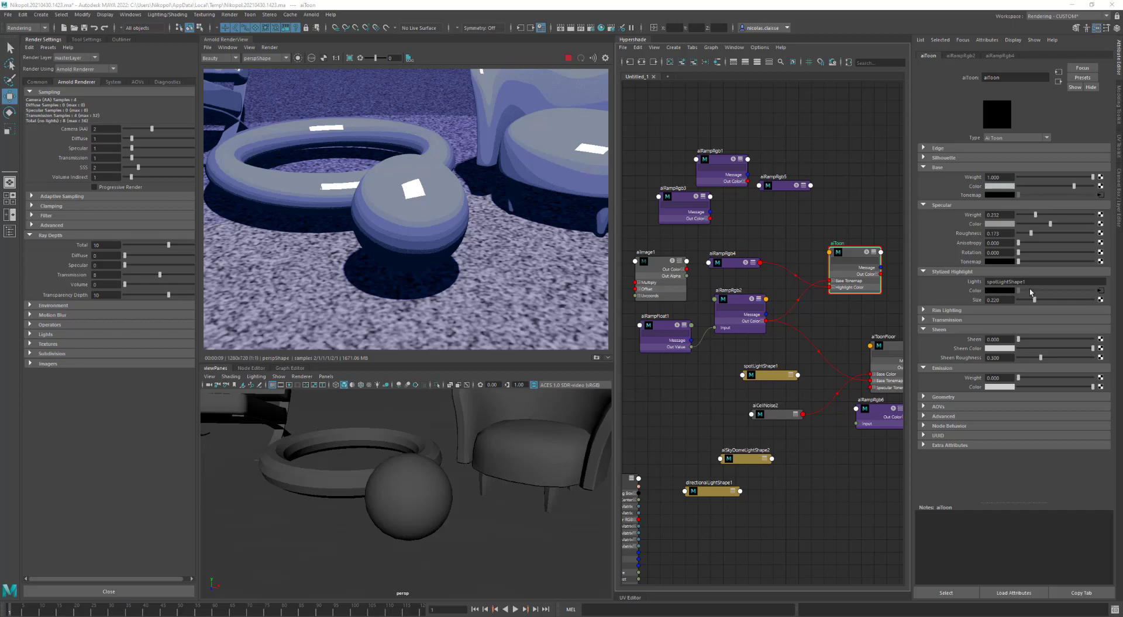
{"action": "left_click_drag", "start_coordinate": [1034, 303], "coordinate": [1043, 300]}
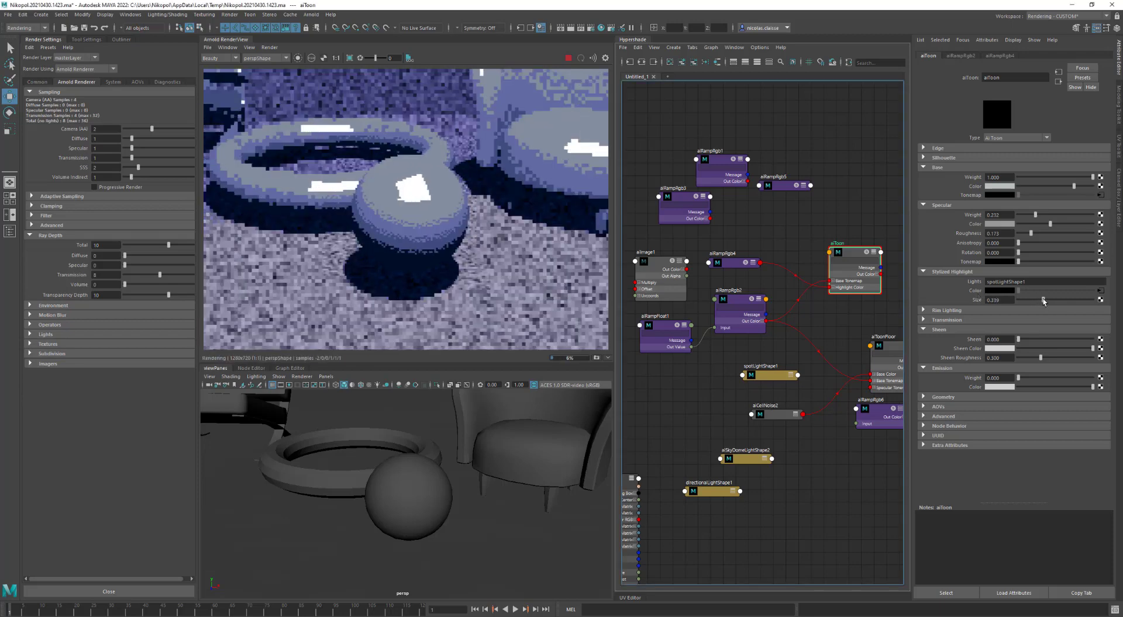
{"action": "mouse_move", "coordinate": [1034, 215]}
{"action": "left_mouse_down"}
{"action": "mouse_move", "coordinate": [1043, 220]}
{"action": "mouse_move", "coordinate": [1031, 216]}
{"action": "left_mouse_up"}
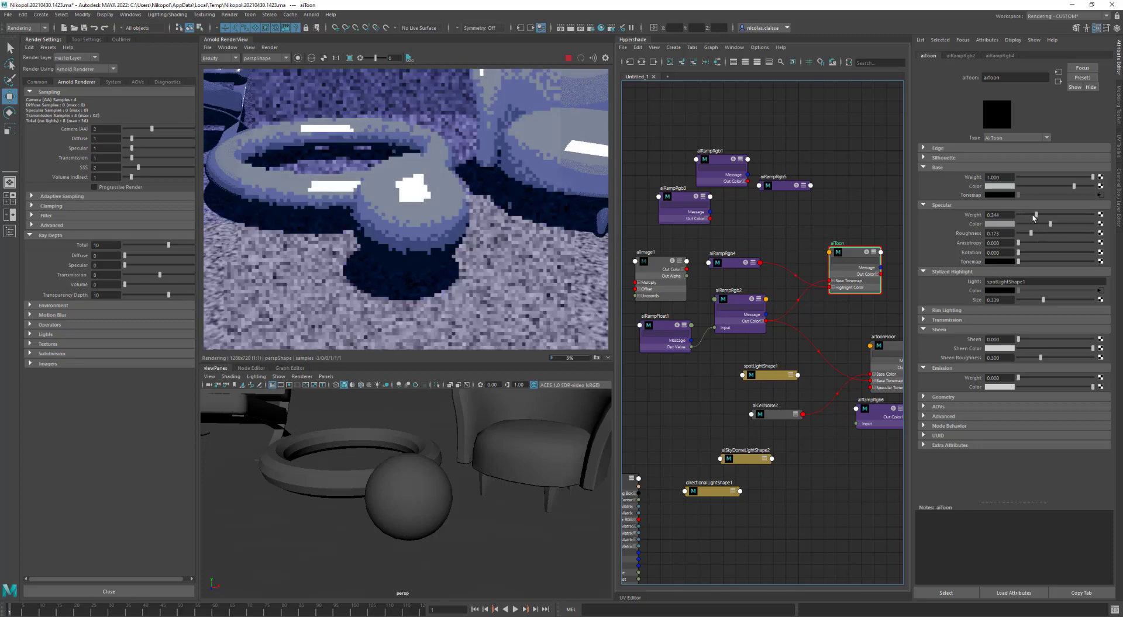
{"action": "left_click_drag", "start_coordinate": [1040, 358], "coordinate": [1034, 359]}
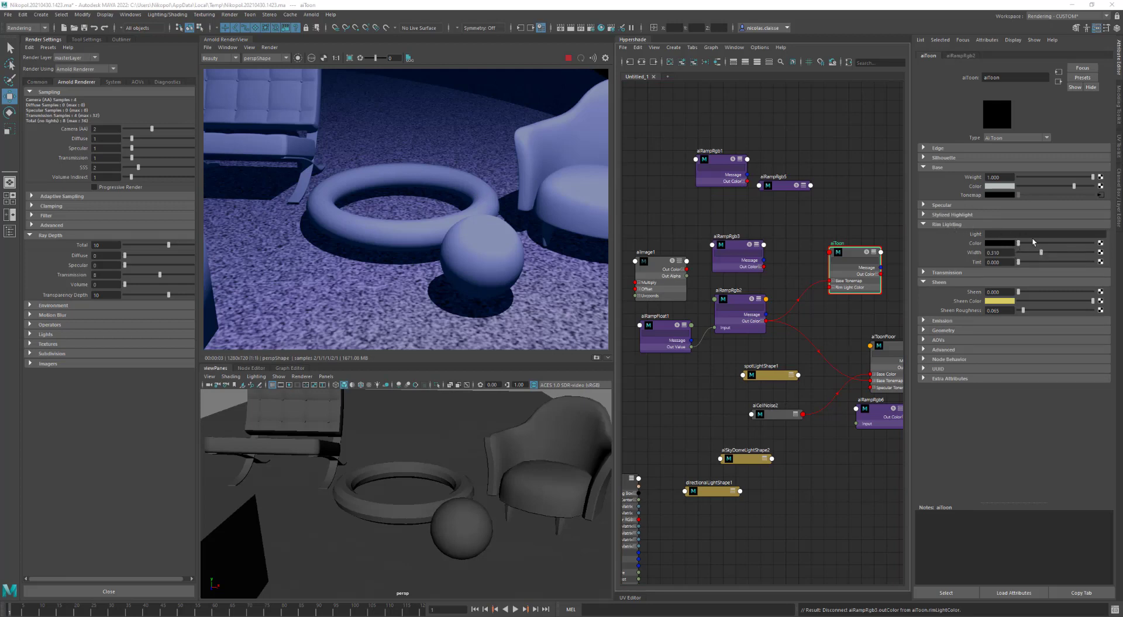
Set aiToon's rim lighting color to near white, its width to about 0.47 and its tint to 1
{"action": "left_click_drag", "start_coordinate": [1018, 243], "coordinate": [1097, 245]}
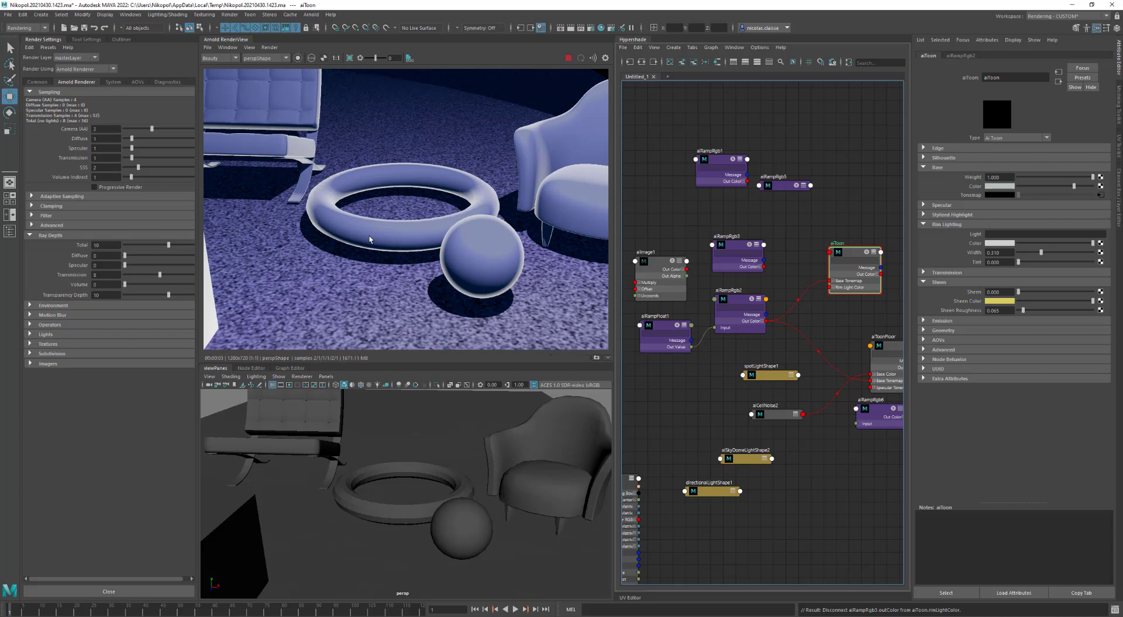
{"action": "left_click_drag", "start_coordinate": [1042, 254], "coordinate": [1055, 253]}
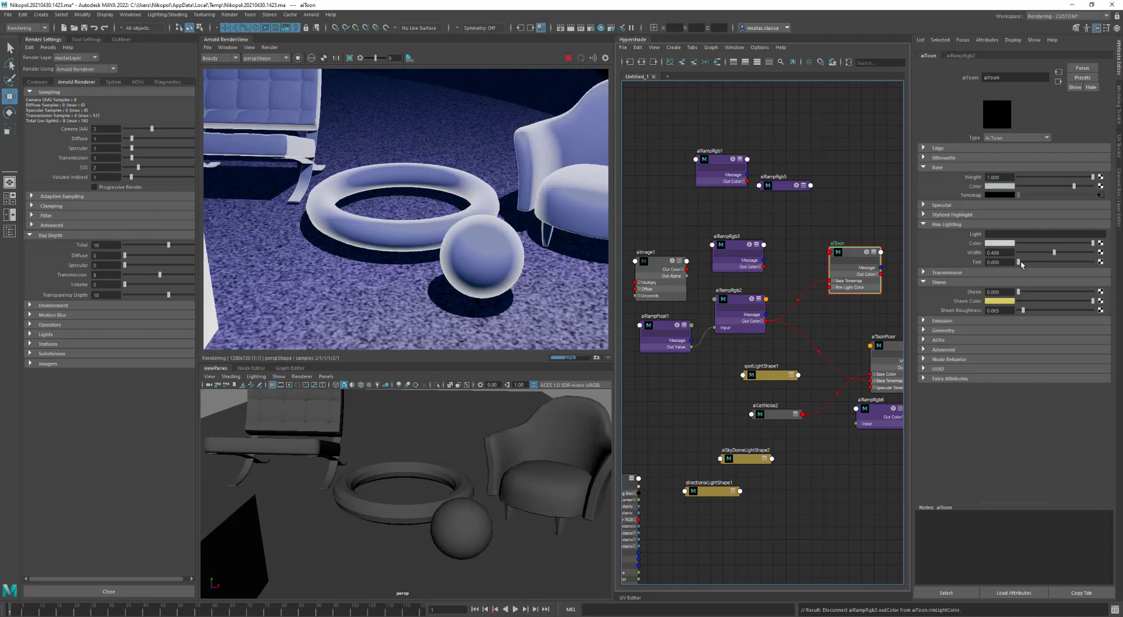
{"action": "left_click_drag", "start_coordinate": [1021, 267], "coordinate": [1032, 264]}
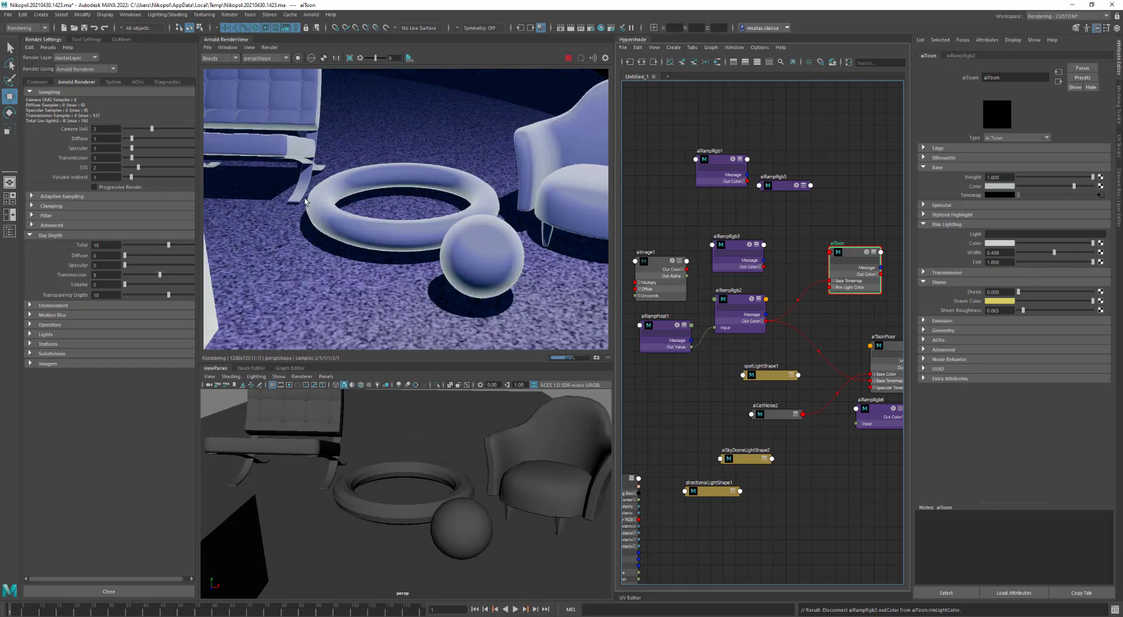
Store a render snapshot of the tinted rim lighting, set the rim tint to 0 and compare the result with the snapshot
{"action": "left_click", "coordinate": [597, 359]}
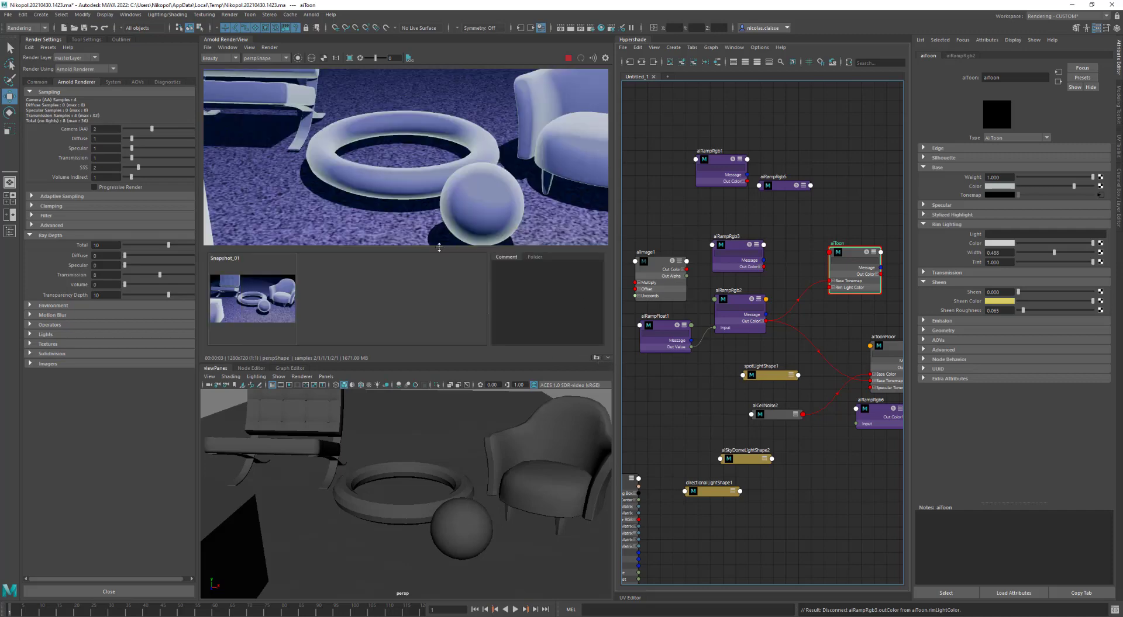
{"action": "left_click_drag", "start_coordinate": [439, 247], "coordinate": [439, 299]}
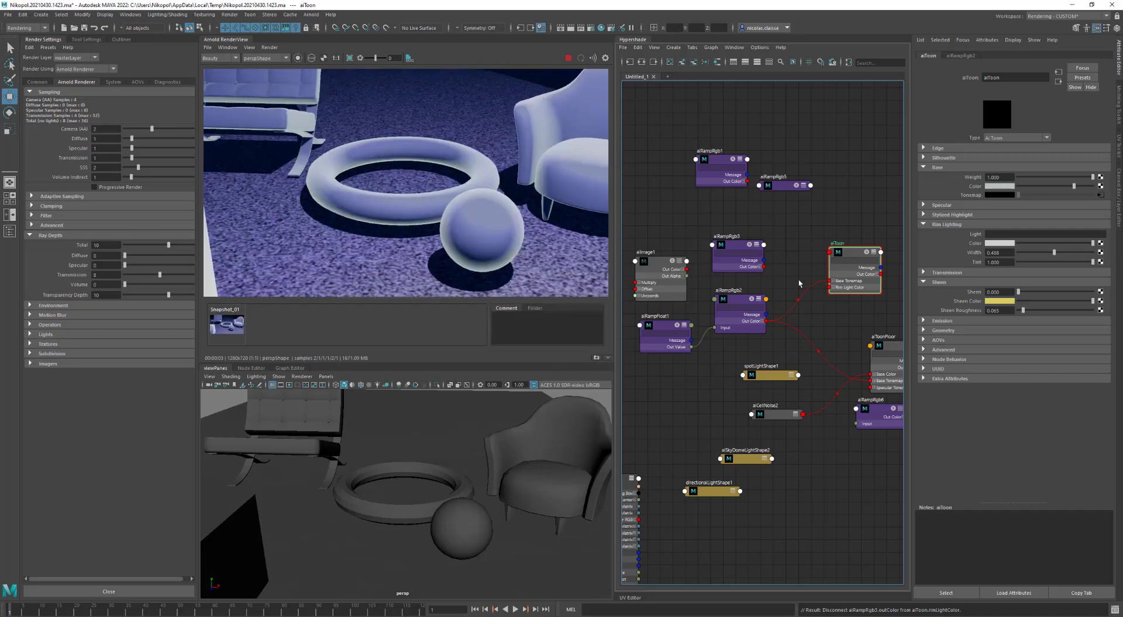
{"action": "left_click", "coordinate": [1020, 263]}
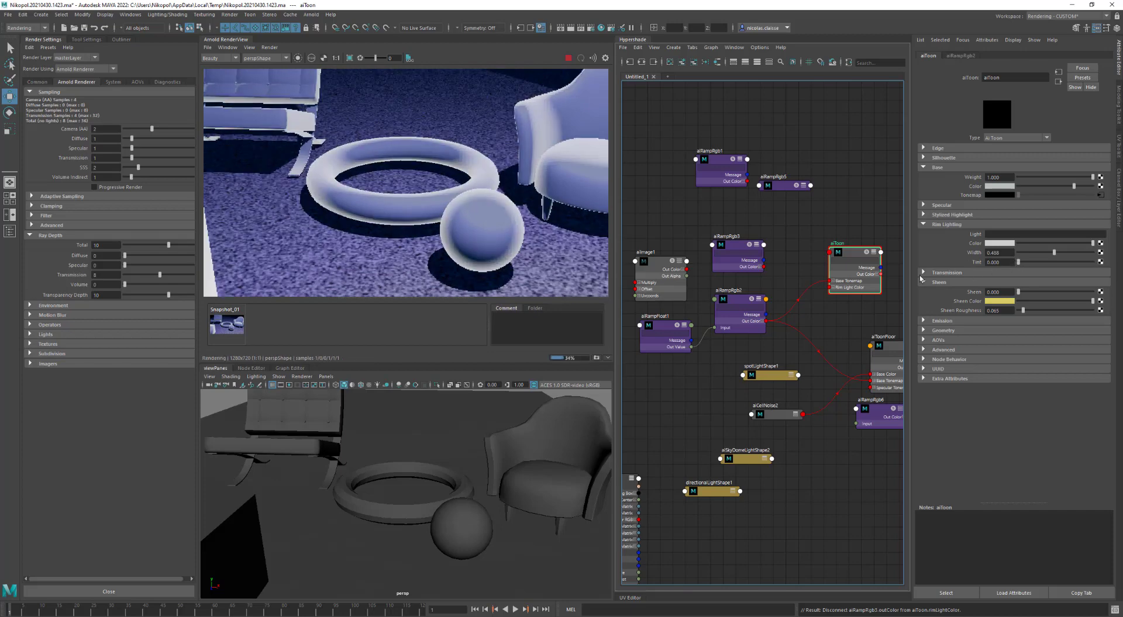
{"action": "left_click", "coordinate": [231, 329]}
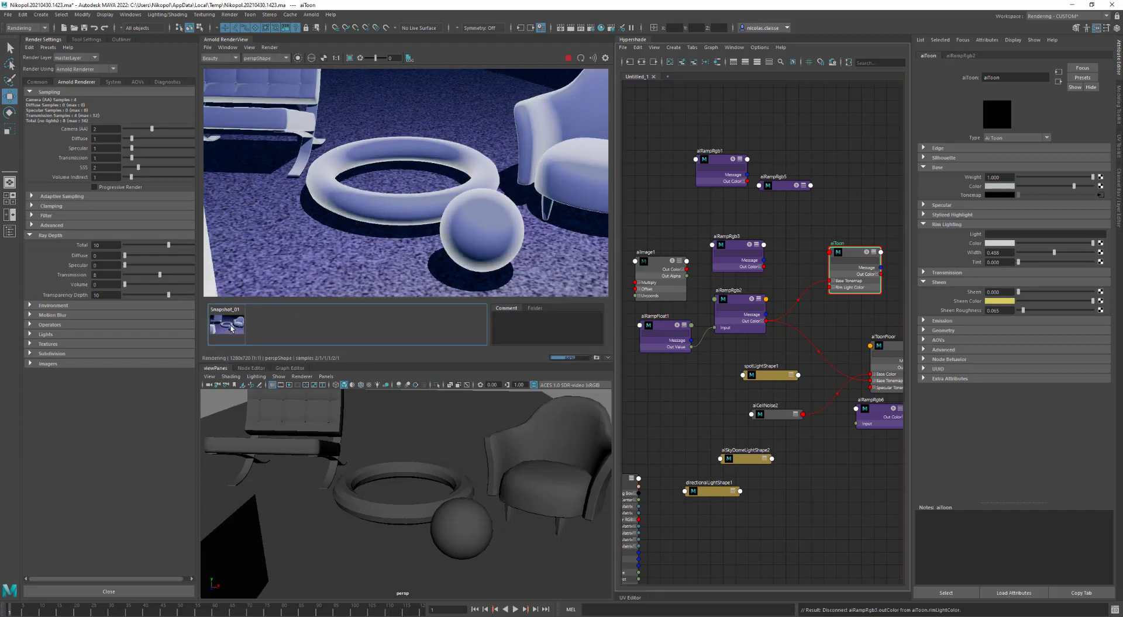
{"action": "left_click", "coordinate": [231, 329]}
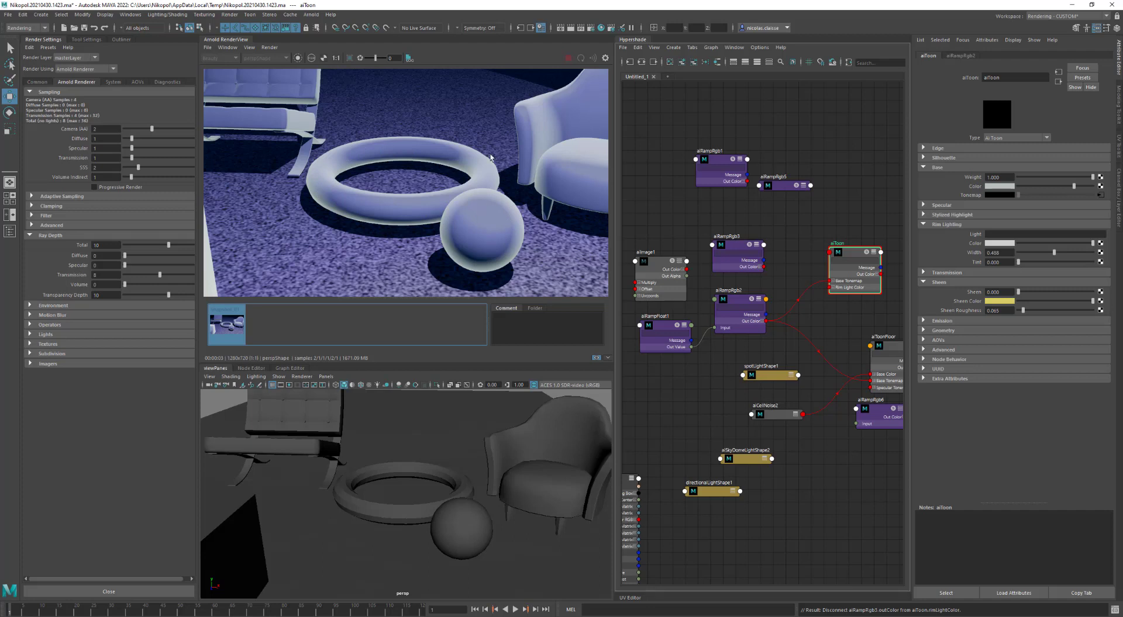
Set the rim lighting tint to 1 and width to about 0.33, and connect aiRampRgb3 to the rim light color of aiToon
{"action": "left_click", "coordinate": [1045, 262]}
{"action": "mouse_move", "coordinate": [1065, 264]}
{"action": "left_mouse_down"}
{"action": "mouse_move", "coordinate": [1096, 265]}
{"action": "mouse_move", "coordinate": [1047, 253]}
{"action": "left_mouse_up"}
{"action": "middle_click_drag", "start_coordinate": [729, 249], "coordinate": [957, 247]}
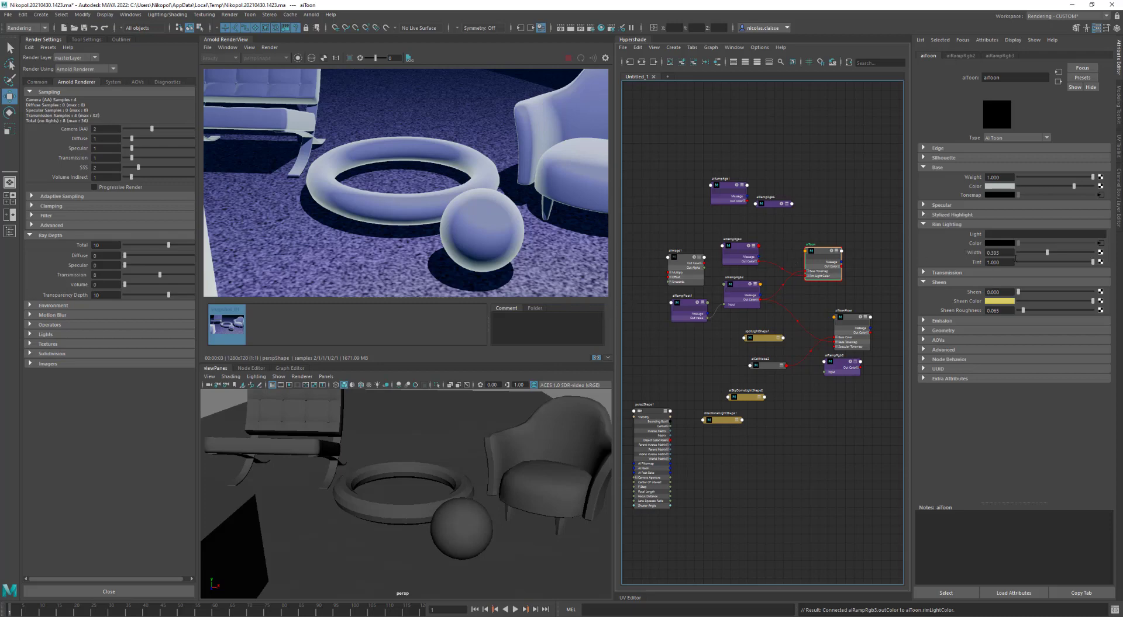
Update the full scene in the live render and inspect the black and yellow color stops of aiRampRgb3
{"action": "left_click", "coordinate": [747, 249]}
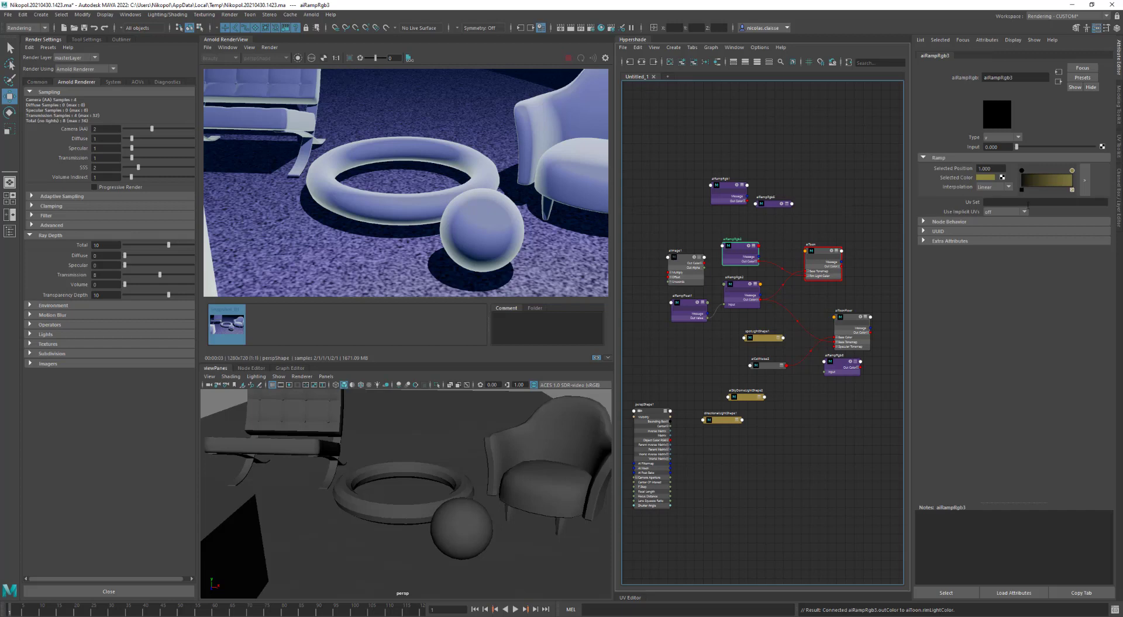
{"action": "mouse_move", "coordinate": [1072, 171]}
{"action": "left_mouse_down"}
{"action": "mouse_move", "coordinate": [1059, 172]}
{"action": "mouse_move", "coordinate": [1071, 170]}
{"action": "left_mouse_up"}
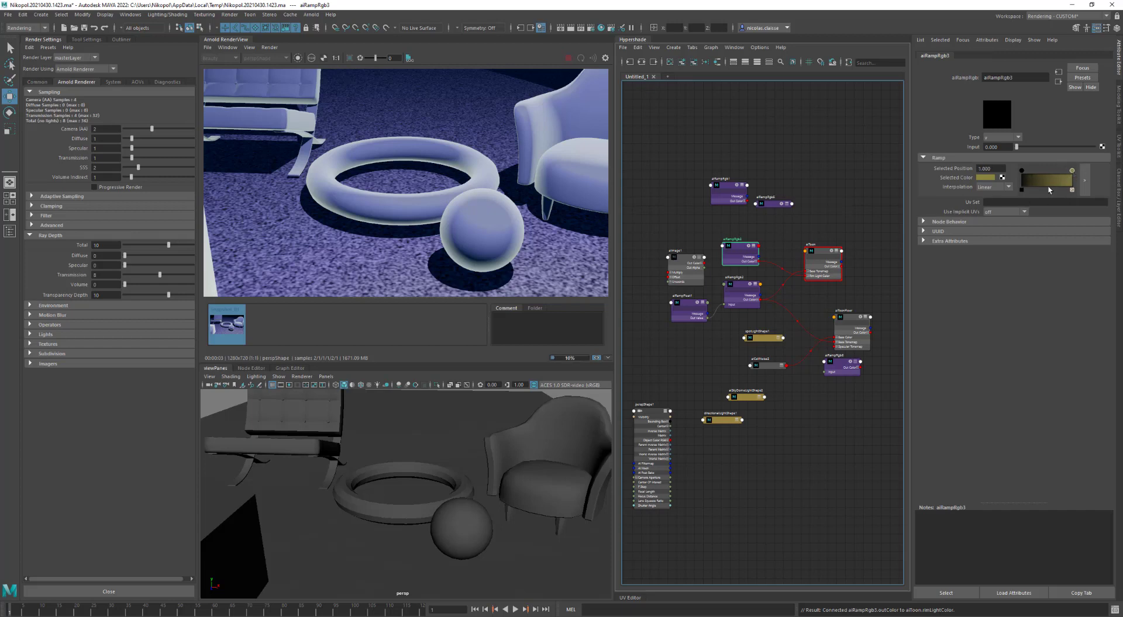
{"action": "left_click", "coordinate": [270, 48]}
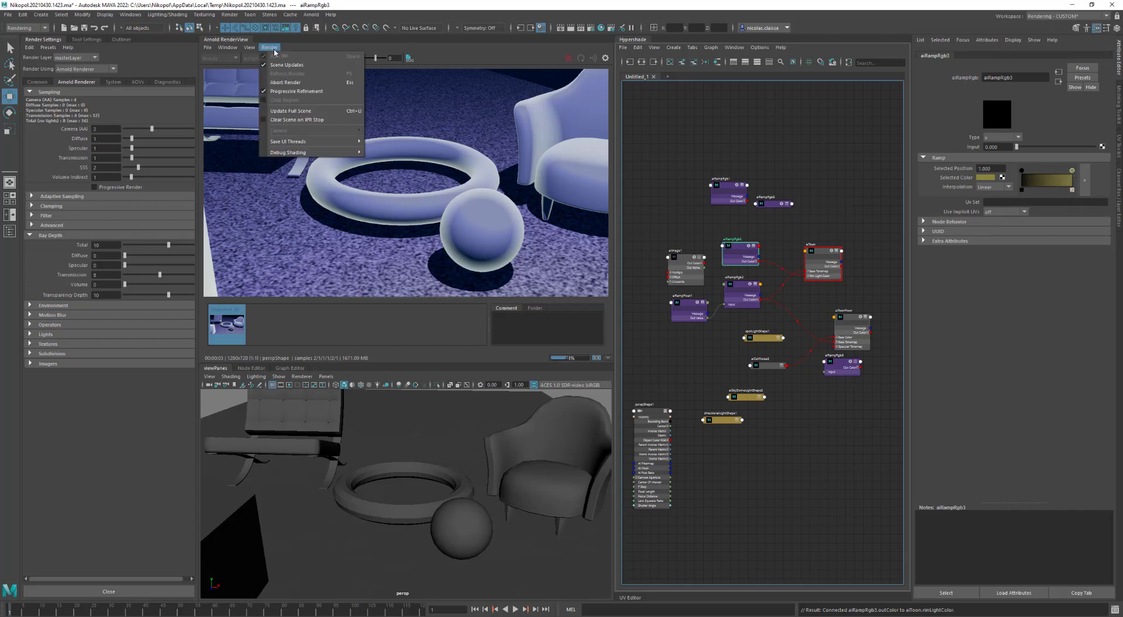
{"action": "left_click", "coordinate": [280, 113]}
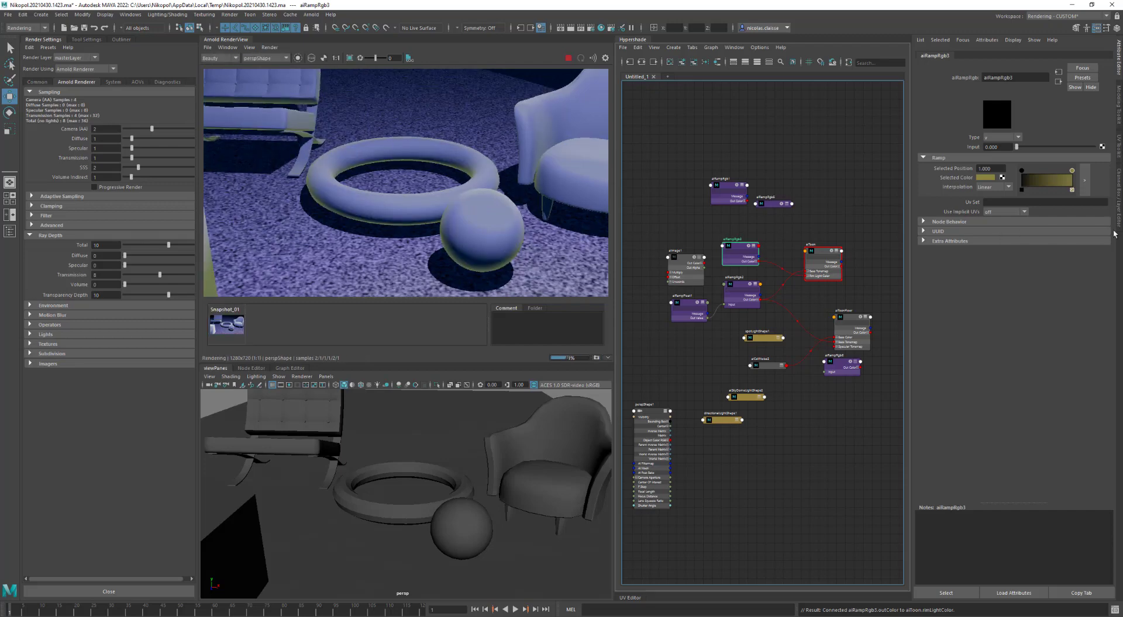
{"action": "left_click", "coordinate": [1034, 176]}
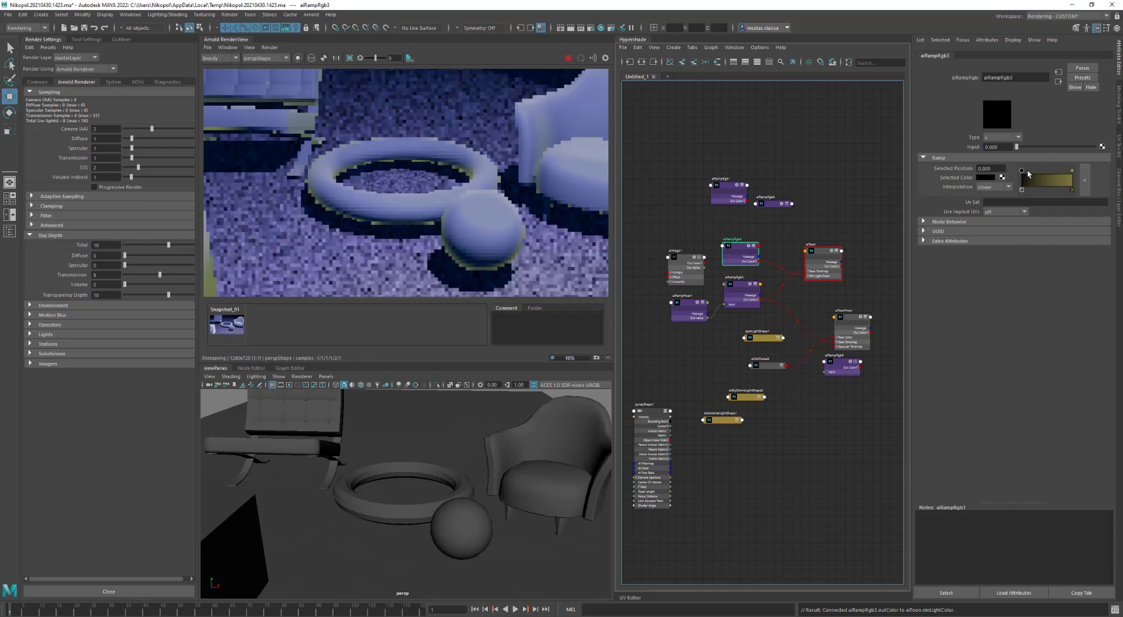
{"action": "mouse_move", "coordinate": [1034, 170]}
{"action": "left_mouse_down"}
{"action": "mouse_move", "coordinate": [1021, 171]}
{"action": "mouse_move", "coordinate": [1088, 176]}
{"action": "mouse_move", "coordinate": [1073, 175]}
{"action": "left_mouse_up"}
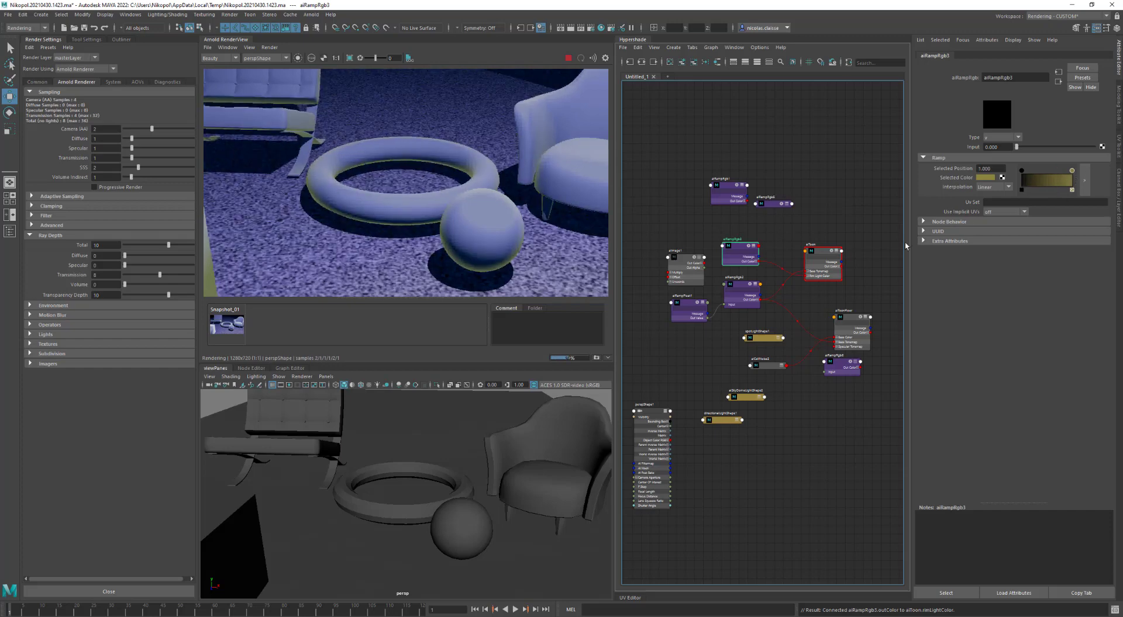
Assign spotLightShape1 as the rim lighting light of aiToon and widen the rim to about 0.56
{"action": "left_click", "coordinate": [816, 253]}
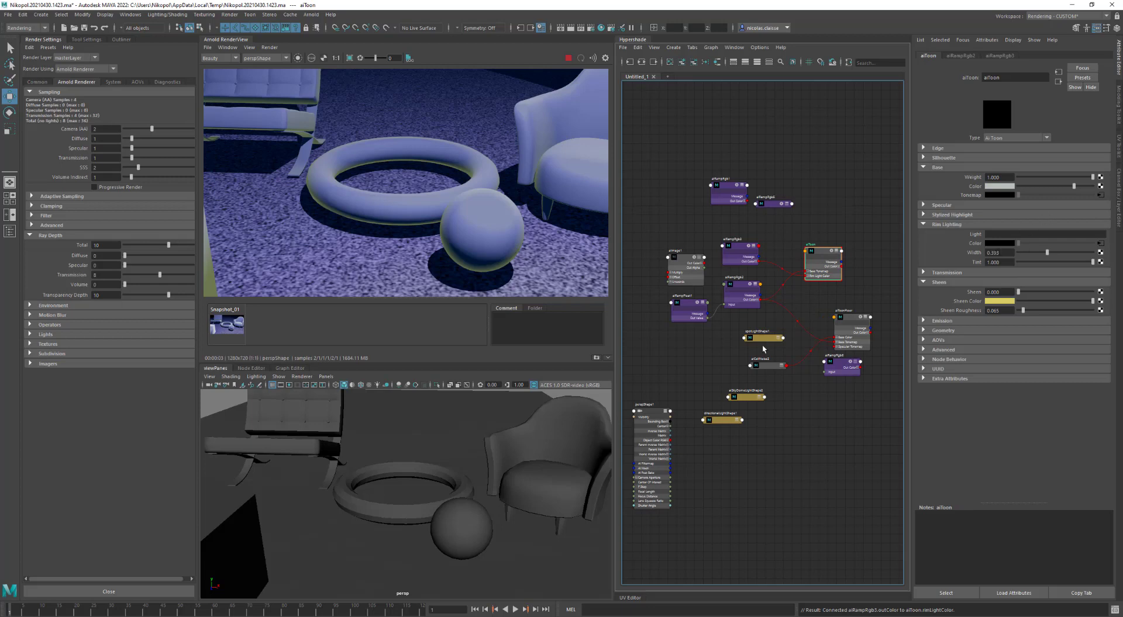
{"action": "middle_click_drag", "start_coordinate": [982, 278], "coordinate": [1062, 236]}
{"action": "left_click", "coordinate": [1064, 235]}
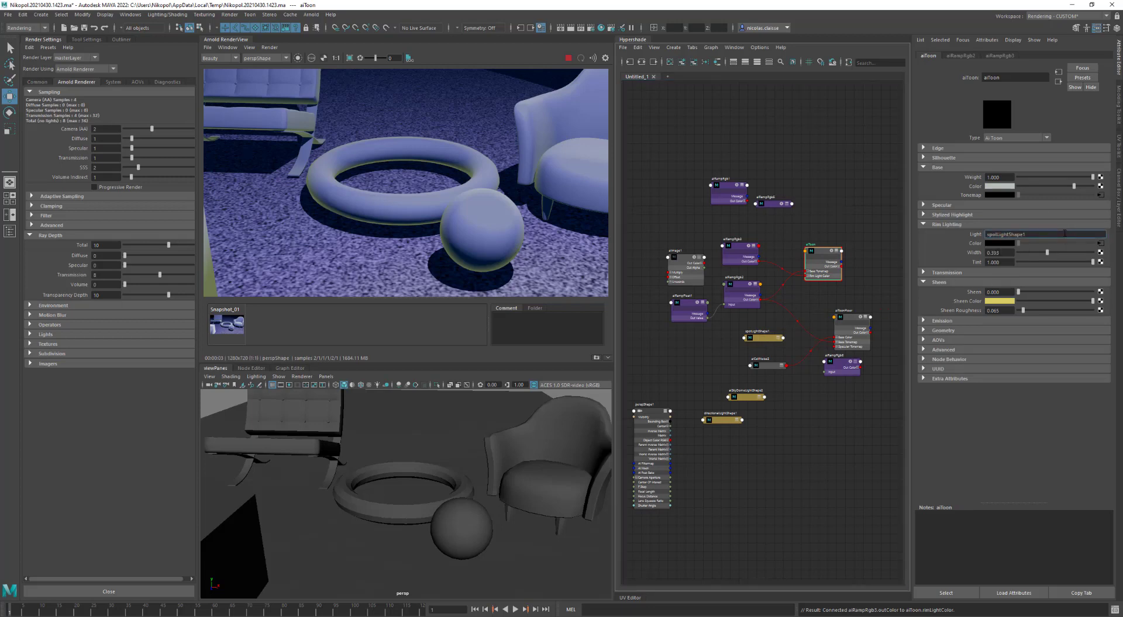
{"action": "key", "text": "Return"}
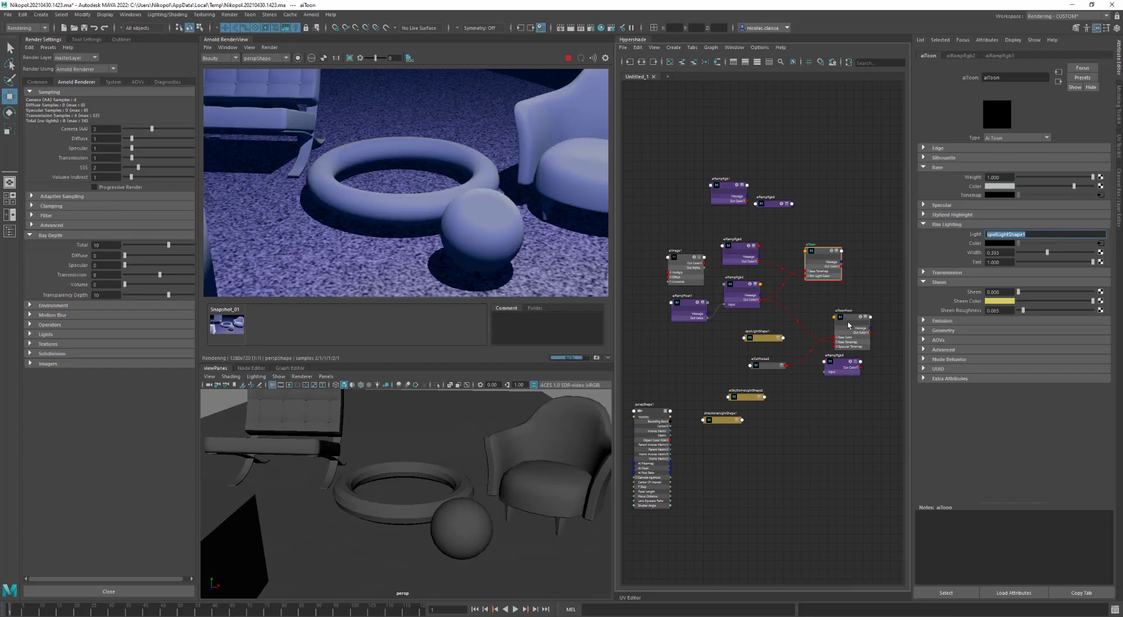
{"action": "left_click_drag", "start_coordinate": [1050, 251], "coordinate": [1060, 255]}
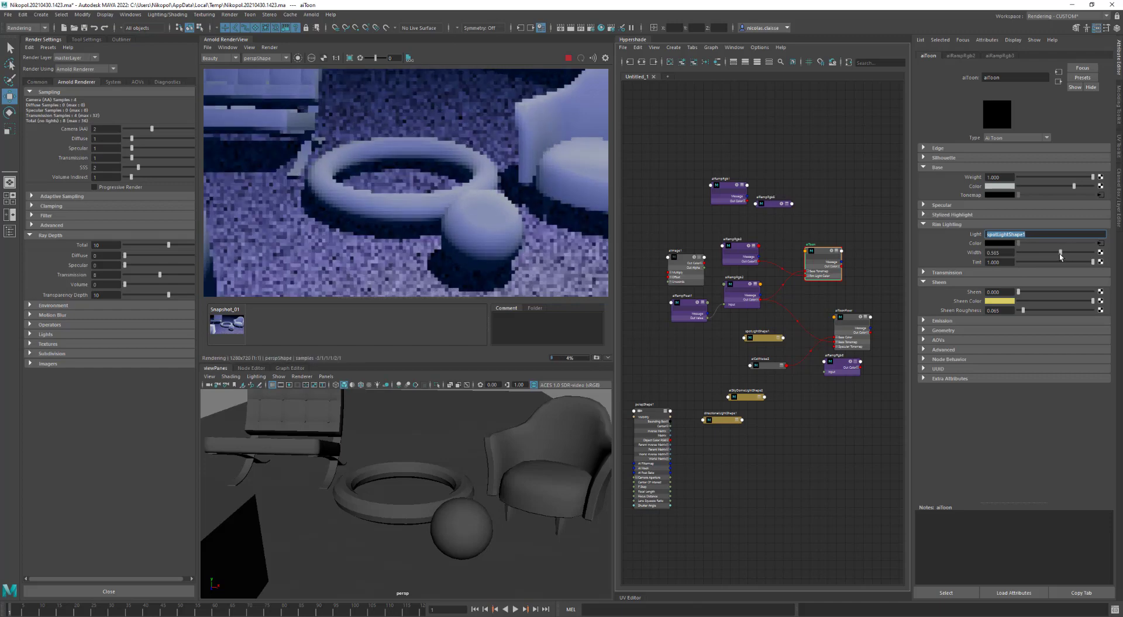
Brighten the yellow end stop of aiRampRgb3 to a lighter yellow
{"action": "left_click", "coordinate": [740, 251]}
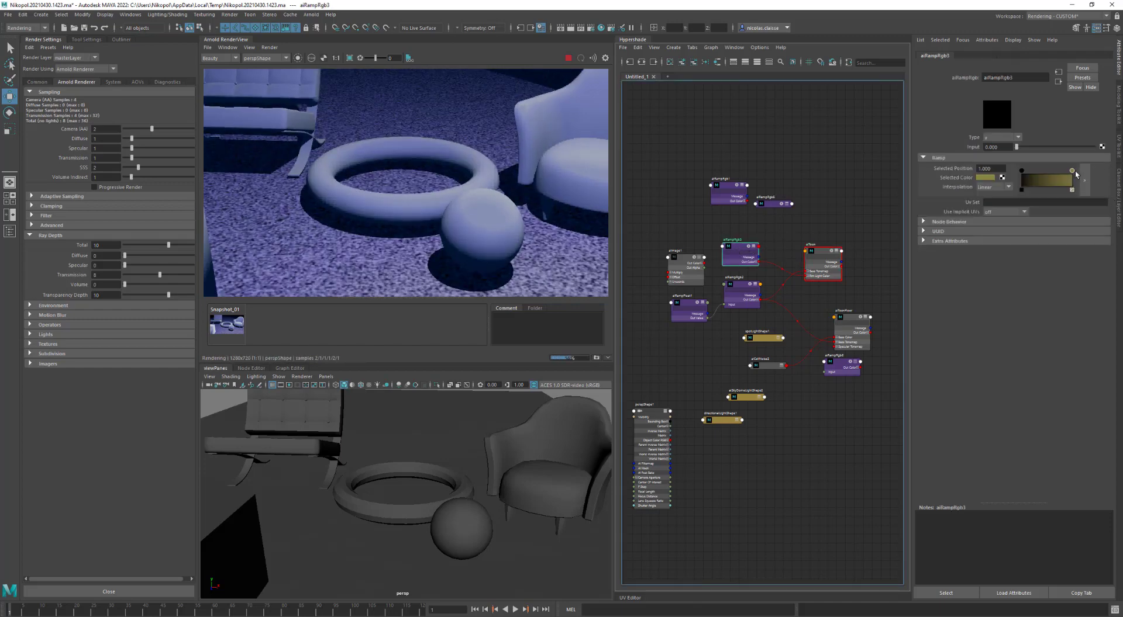
{"action": "left_click", "coordinate": [985, 178]}
{"action": "left_click_drag", "start_coordinate": [990, 219], "coordinate": [1003, 222]}
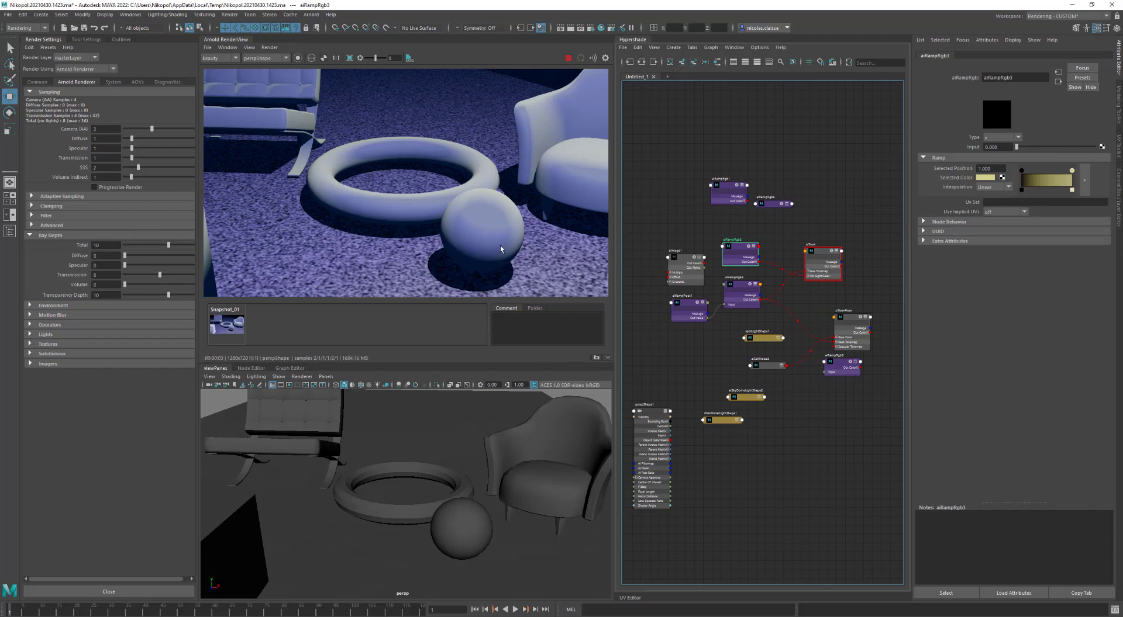
Clear aiToon's rim lighting light, keep the tint at 1 and raise the rim width to about 0.74
{"action": "left_click", "coordinate": [821, 256]}
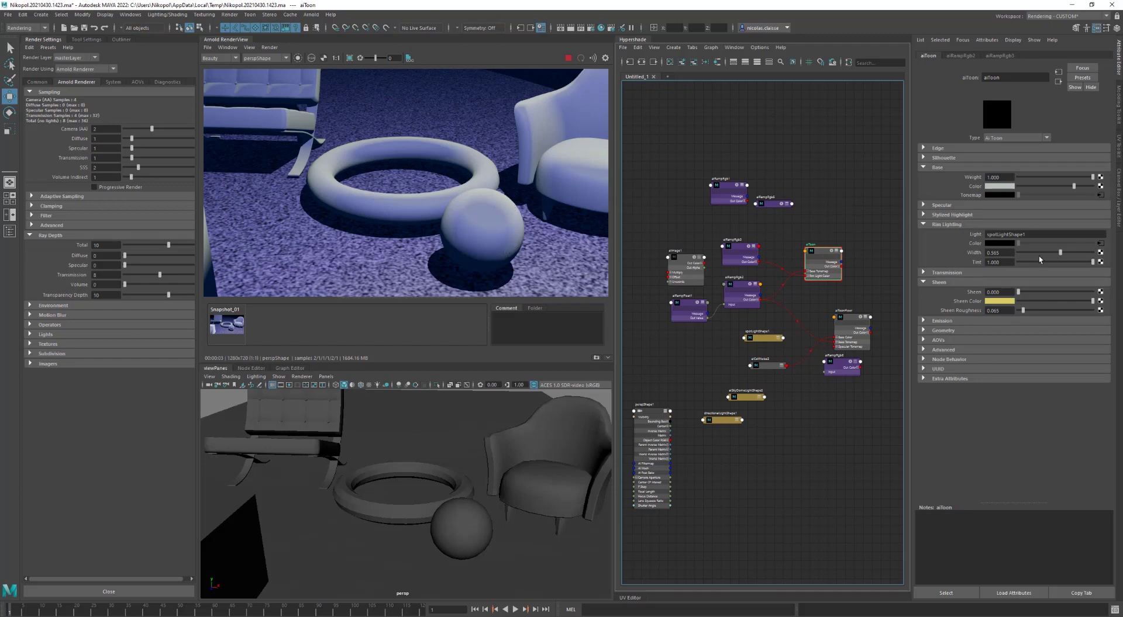
{"action": "left_click_drag", "start_coordinate": [1089, 262], "coordinate": [1104, 269]}
{"action": "key", "text": "super+shift+s"}
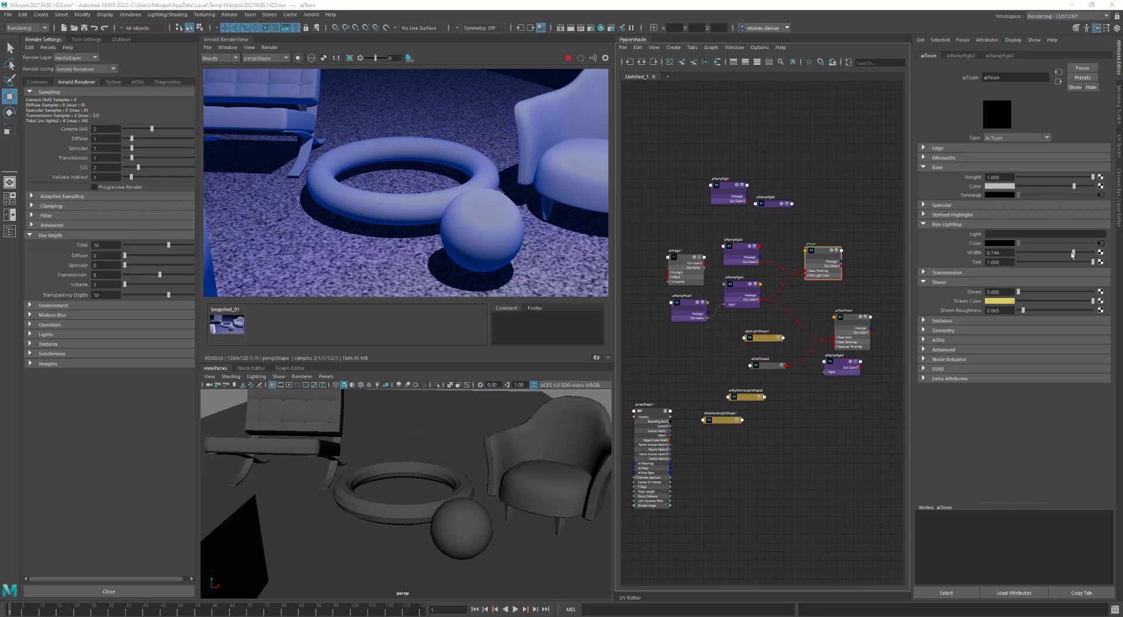
Set the end stop of aiRampRgb3 to blue, accept the student version notice and check the rim lighting on the furniture
{"action": "left_click", "coordinate": [1101, 243]}
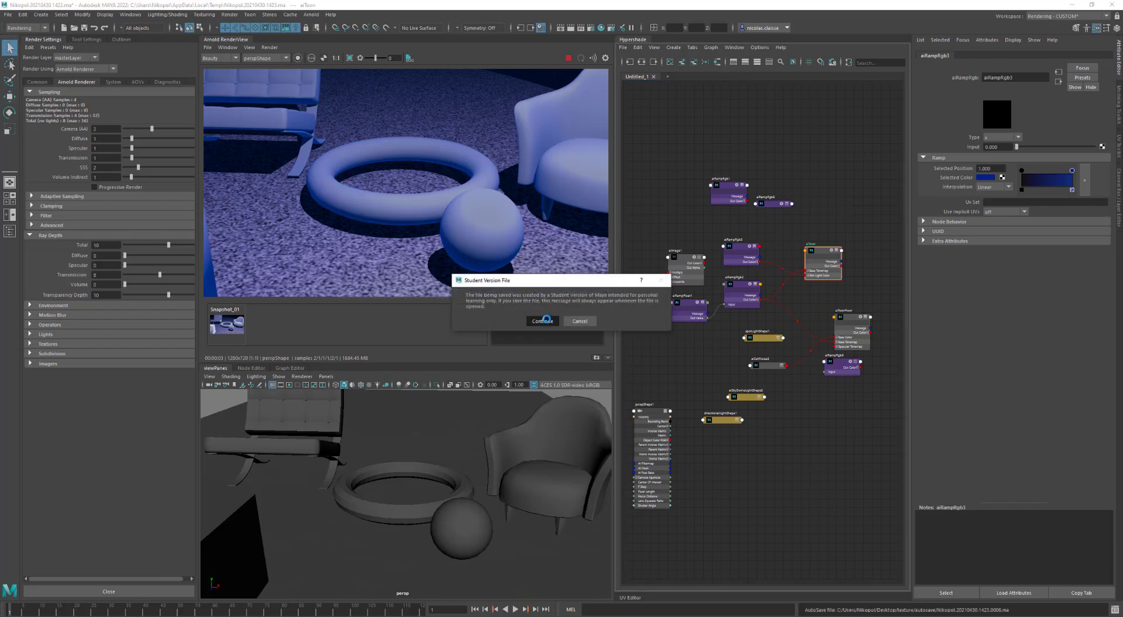
{"action": "left_click", "coordinate": [543, 321]}
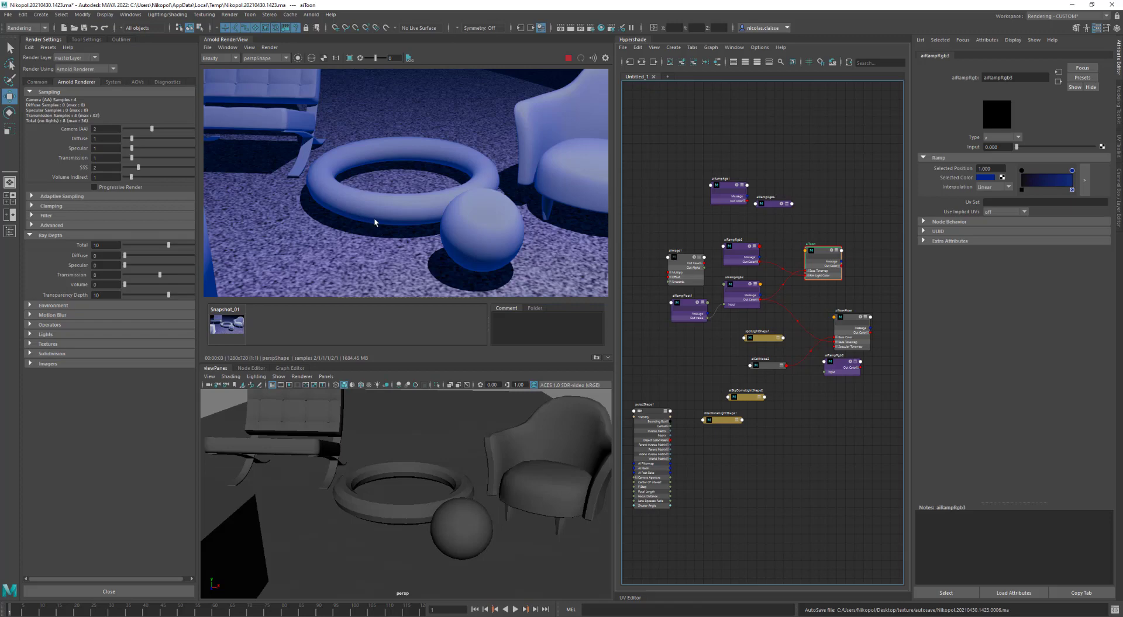
{"action": "right_click_drag", "start_coordinate": [423, 250], "coordinate": [410, 227], "text": "alt"}
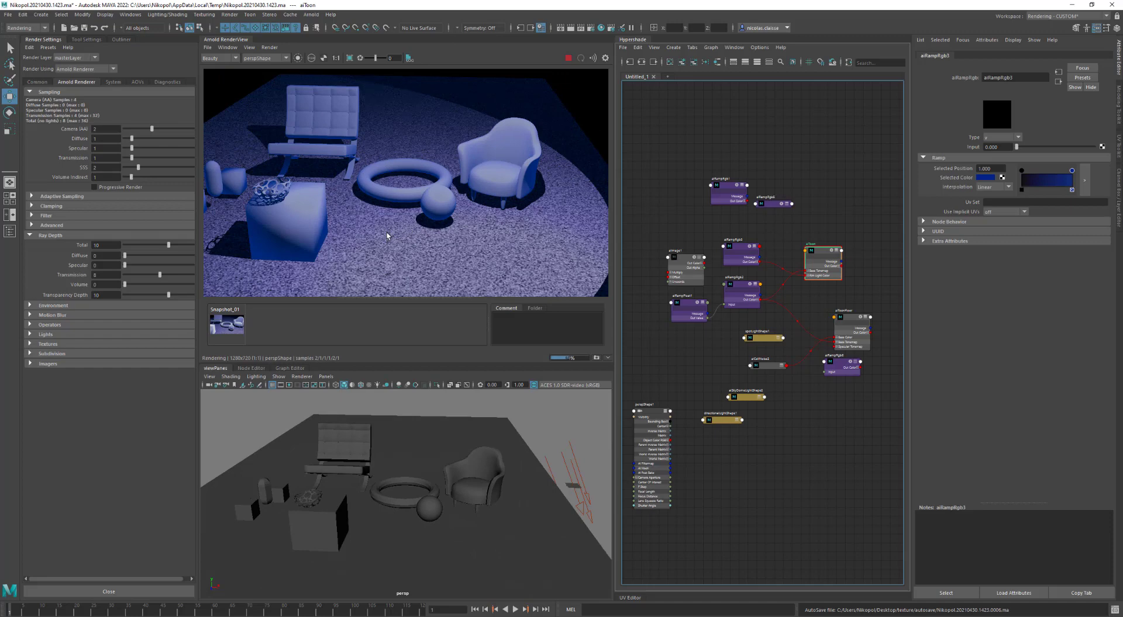
{"action": "right_click_drag", "start_coordinate": [410, 238], "coordinate": [478, 214], "text": "alt"}
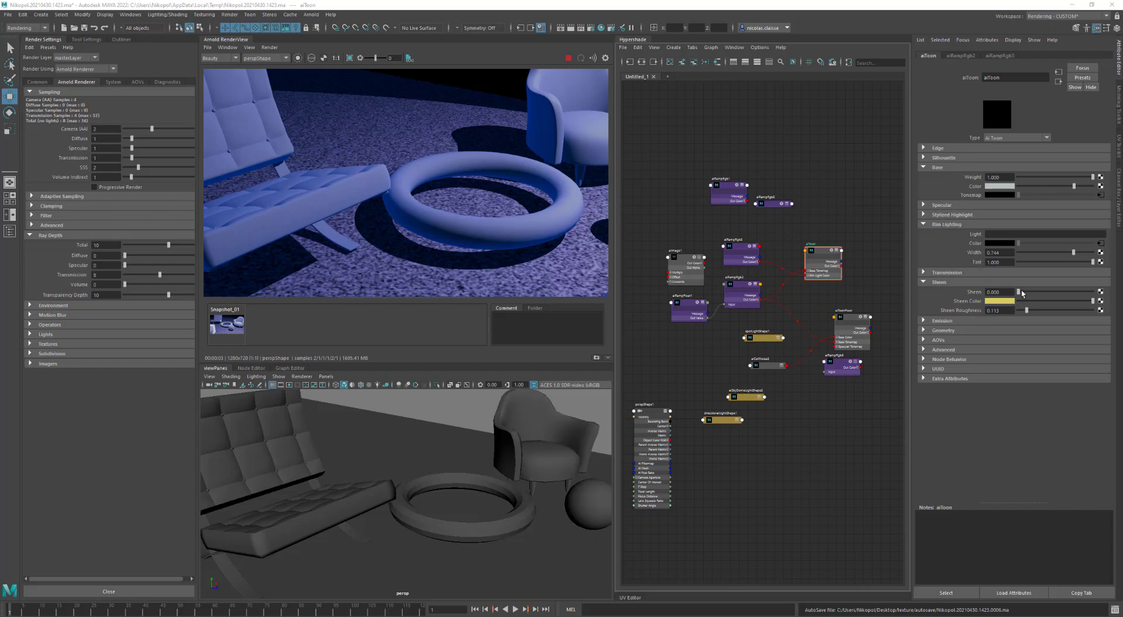
Set aiToon's sheen weight to about 0.75 and its sheen roughness to about 0.03
{"action": "left_click_drag", "start_coordinate": [1019, 292], "coordinate": [1074, 292]}
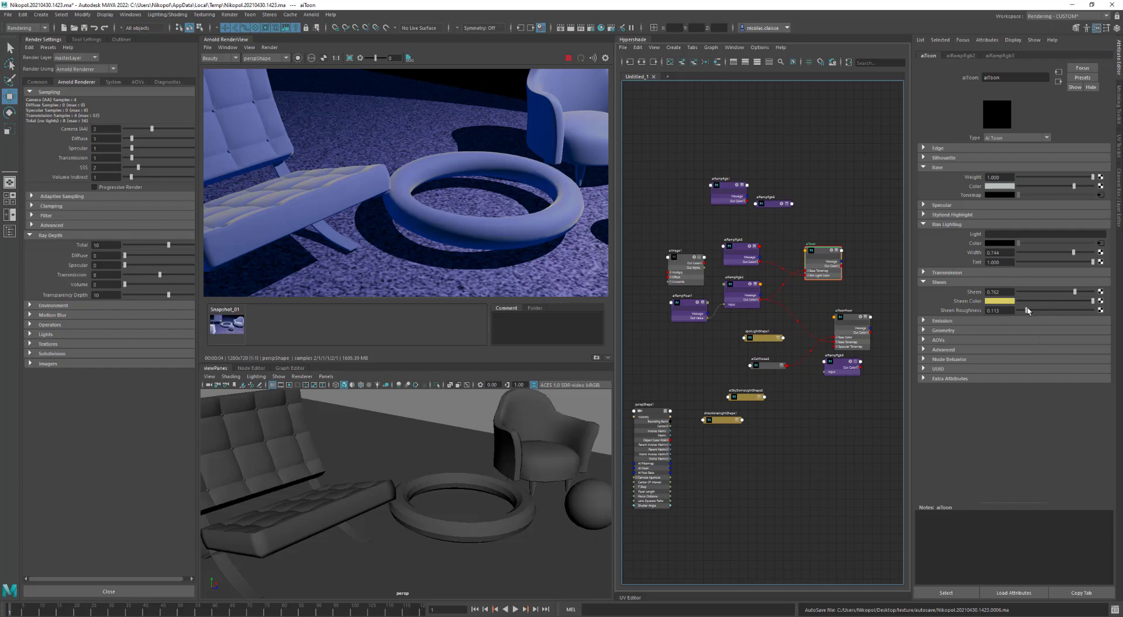
{"action": "mouse_move", "coordinate": [1028, 311]}
{"action": "left_mouse_down"}
{"action": "mouse_move", "coordinate": [1044, 310]}
{"action": "mouse_move", "coordinate": [1021, 313]}
{"action": "left_mouse_up"}
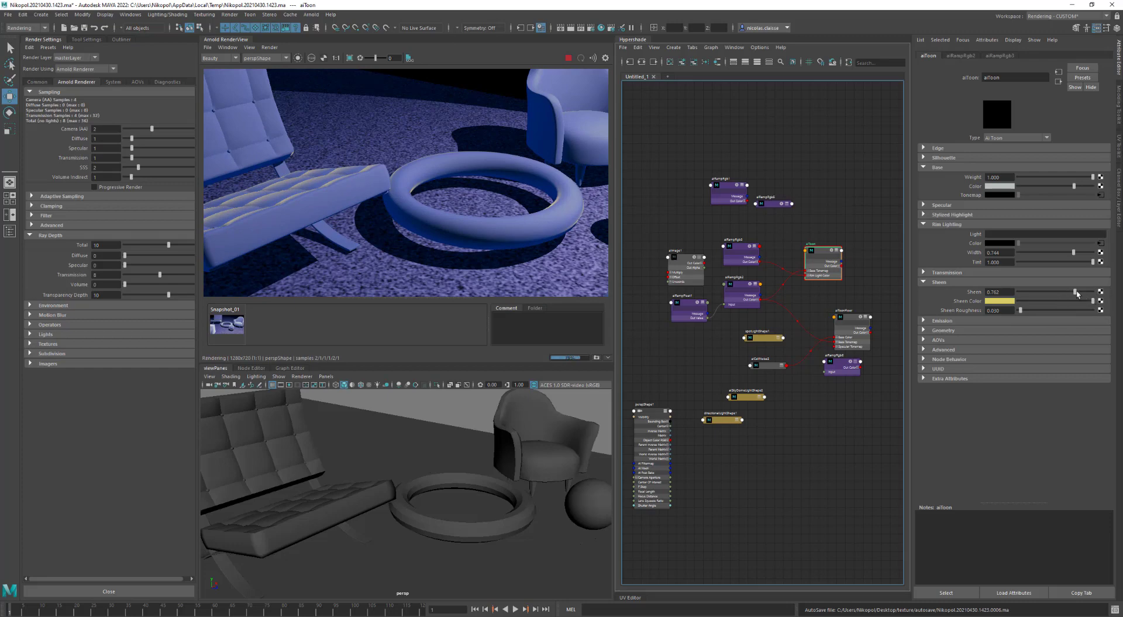
{"action": "mouse_move", "coordinate": [1075, 293]}
{"action": "left_mouse_down"}
{"action": "mouse_move", "coordinate": [1063, 293]}
{"action": "mouse_move", "coordinate": [1073, 292]}
{"action": "left_mouse_up"}
Change aiToon's sheen color to a blue from the color history, raise it to full brightness and reduce its saturation
{"action": "left_click", "coordinate": [988, 300]}
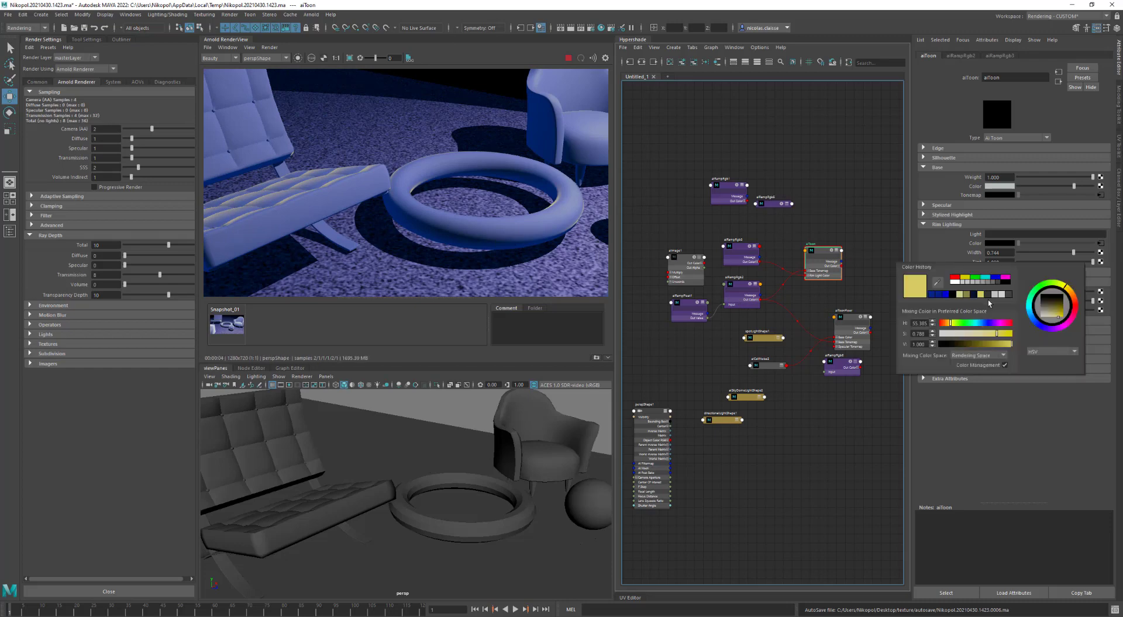
{"action": "left_click", "coordinate": [934, 296]}
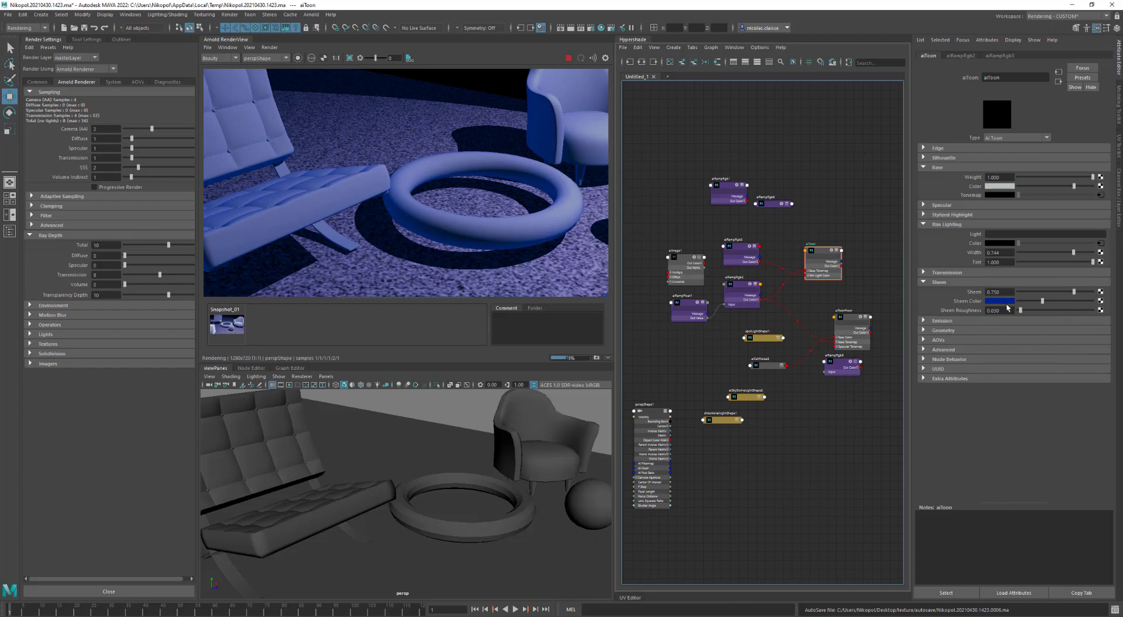
{"action": "left_click_drag", "start_coordinate": [1042, 301], "coordinate": [1092, 302]}
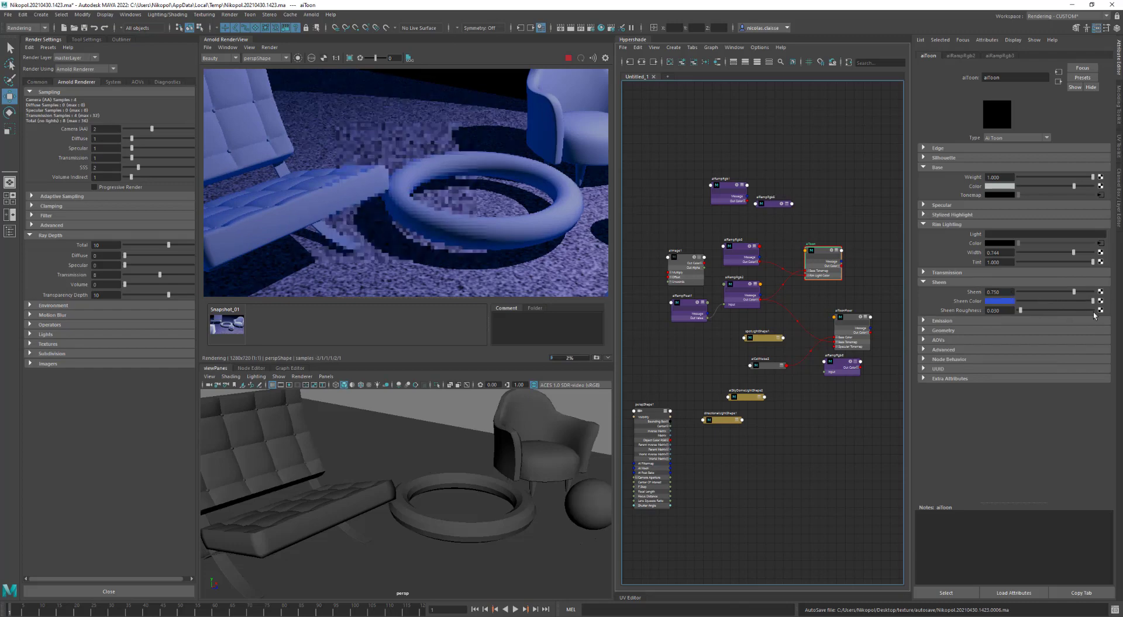
{"action": "left_click", "coordinate": [992, 301]}
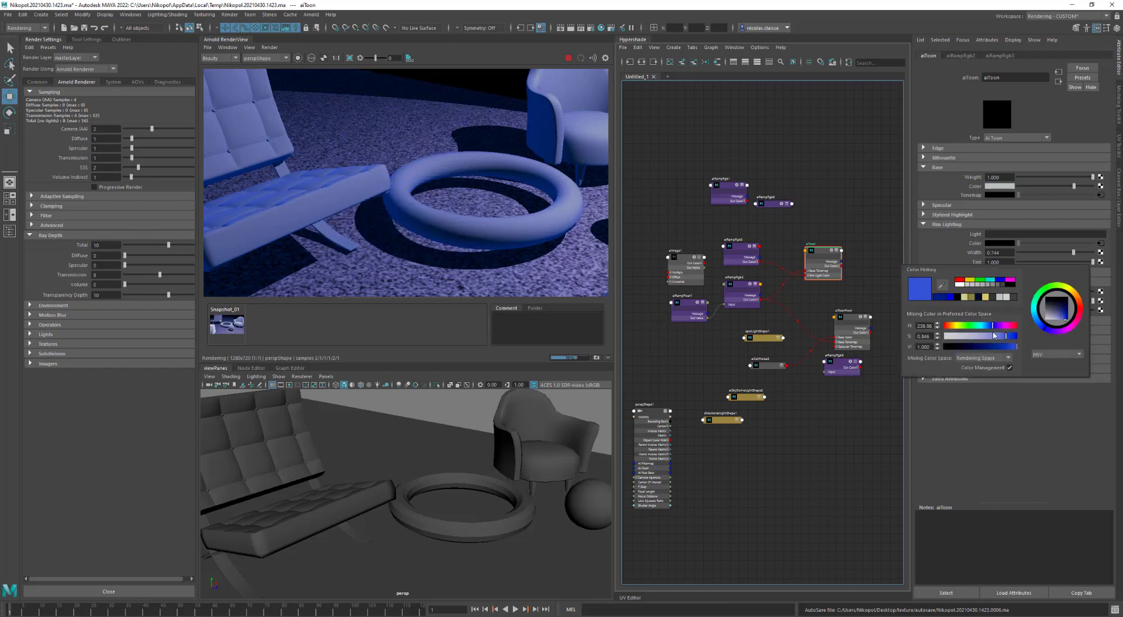
{"action": "mouse_move", "coordinate": [993, 336]}
{"action": "left_mouse_down"}
{"action": "mouse_move", "coordinate": [963, 337]}
{"action": "mouse_move", "coordinate": [982, 338]}
{"action": "left_mouse_up"}
{"action": "left_click_drag", "start_coordinate": [512, 225], "coordinate": [509, 219], "text": "alt"}
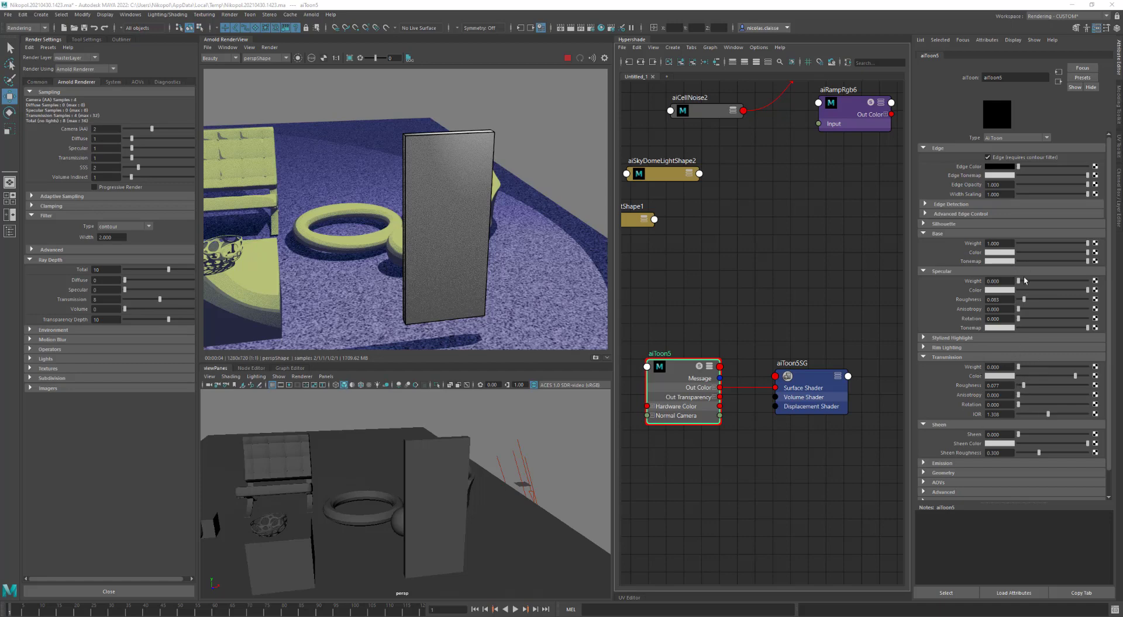
On aiToon5, set the specular weight to 1 and the transmission weight to about 0.81 with a pale blue transmission color
{"action": "left_click_drag", "start_coordinate": [1022, 283], "coordinate": [1087, 281]}
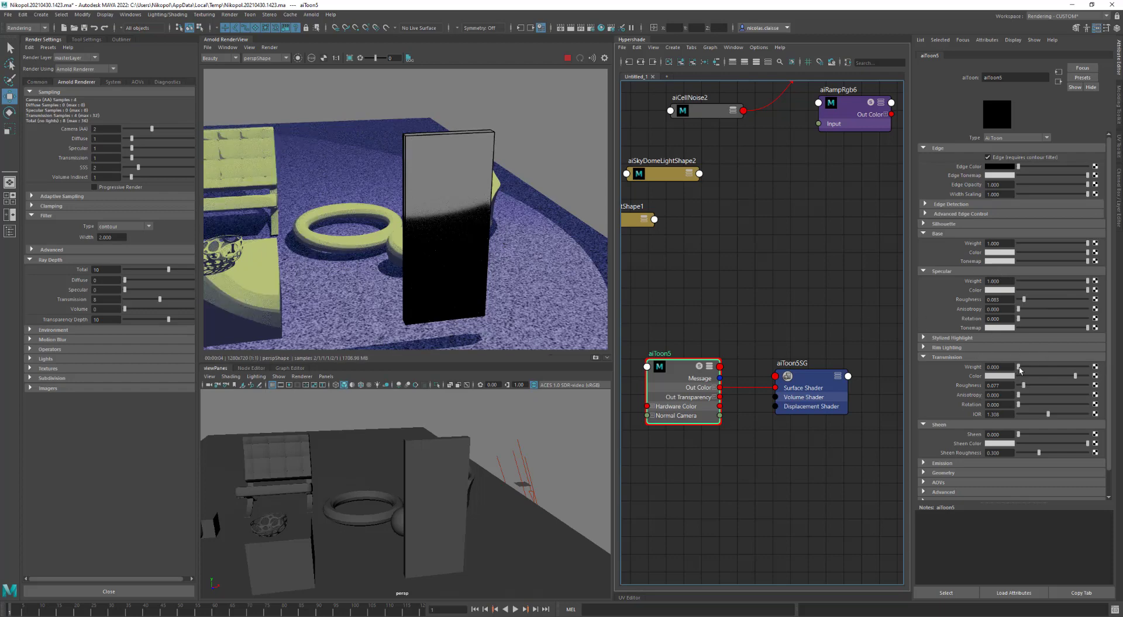
{"action": "left_click_drag", "start_coordinate": [1019, 370], "coordinate": [1073, 370]}
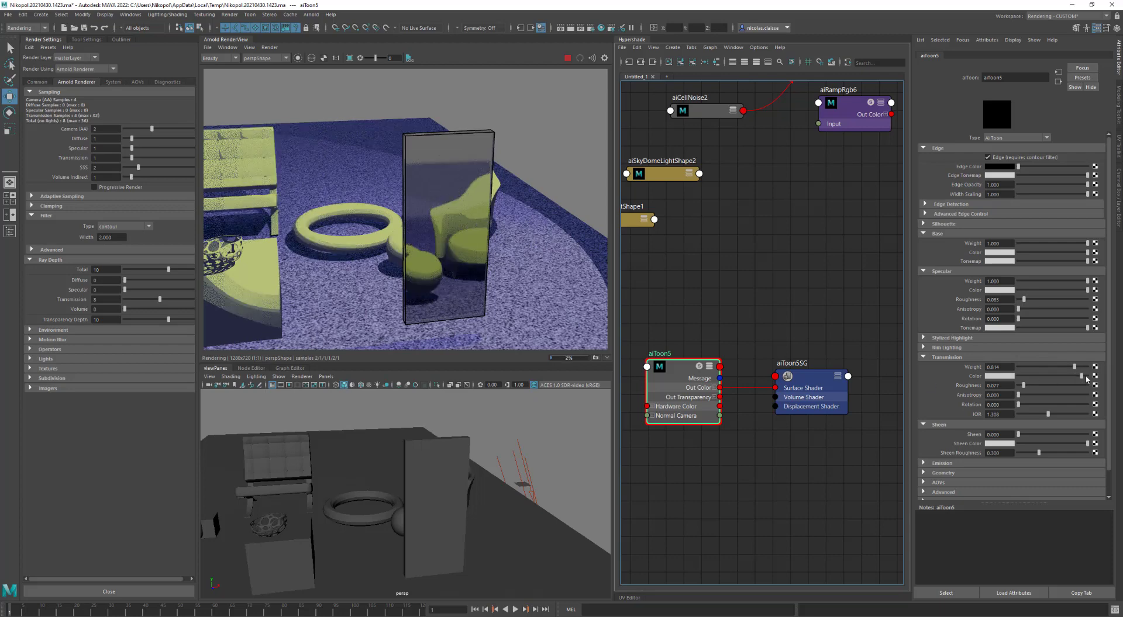
{"action": "left_click_drag", "start_coordinate": [1075, 376], "coordinate": [1081, 377]}
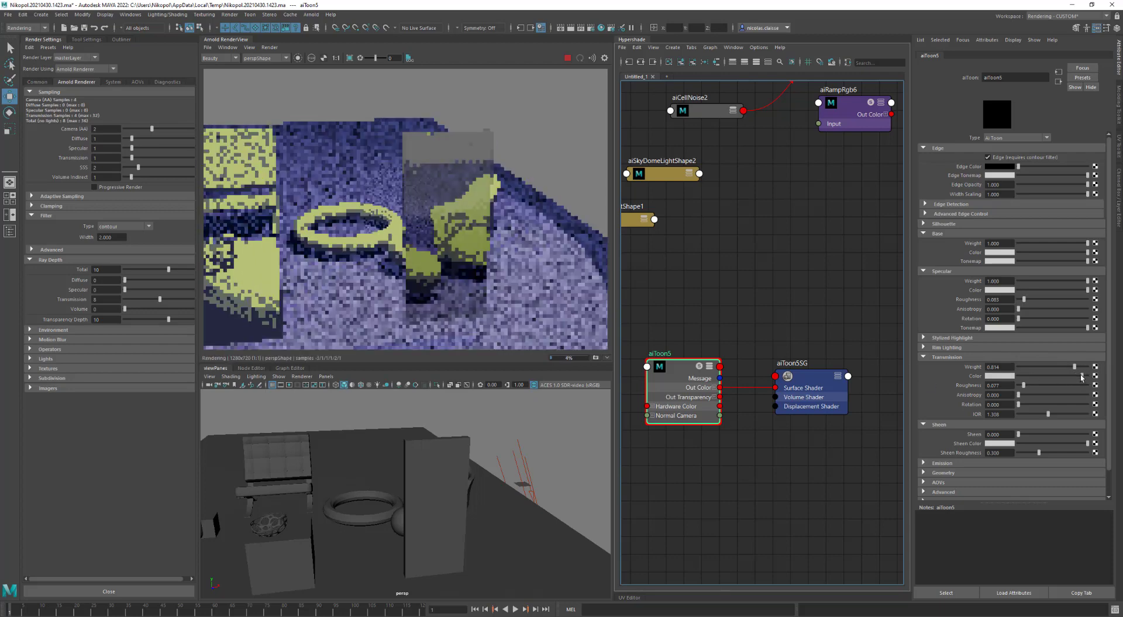
{"action": "left_click", "coordinate": [999, 376]}
{"action": "left_click_drag", "start_coordinate": [996, 412], "coordinate": [974, 411]}
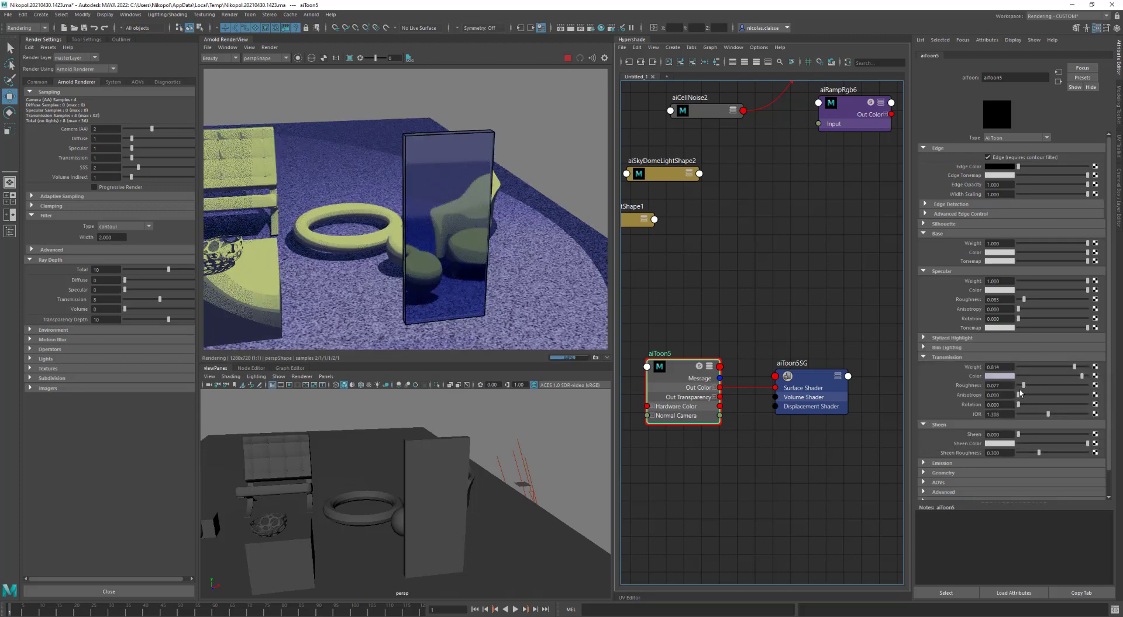
Test aiToon5's transmission roughness at 0 and 0.3, settle on about 0.115, and set the IOR to 1.5
{"action": "left_click_drag", "start_coordinate": [1023, 386], "coordinate": [1012, 389]}
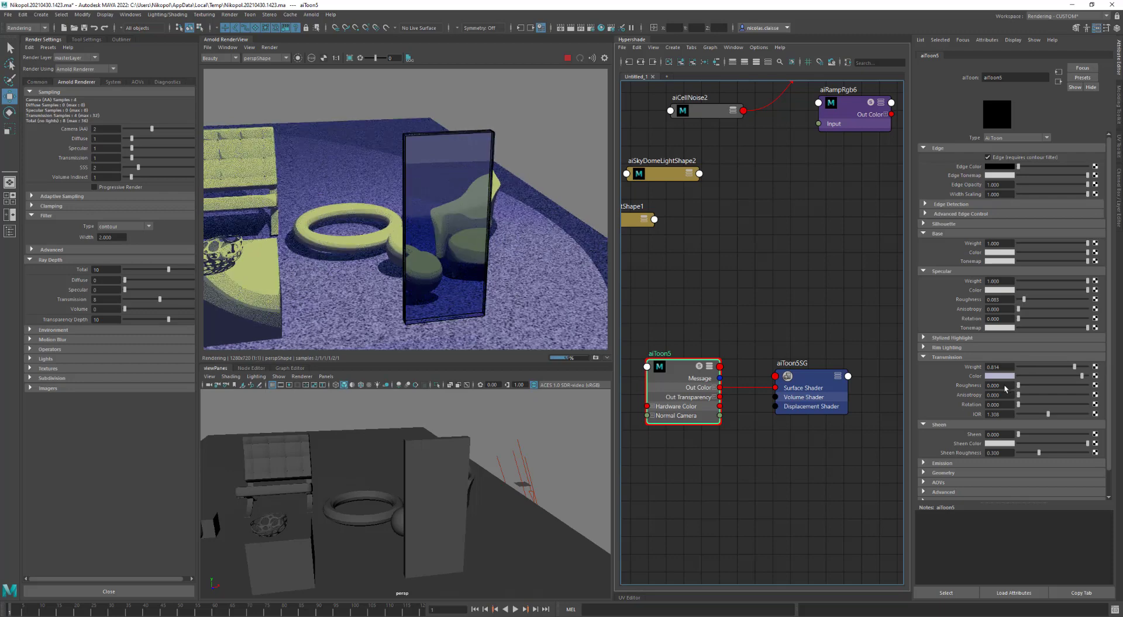
{"action": "left_click_drag", "start_coordinate": [1004, 388], "coordinate": [1037, 389]}
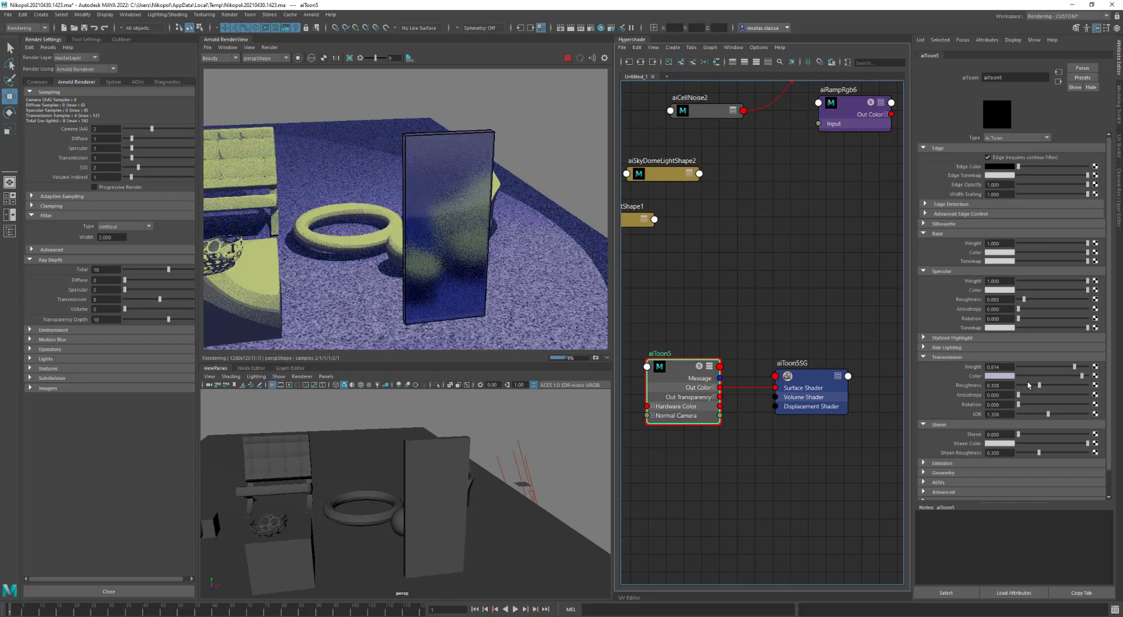
{"action": "left_click", "coordinate": [1026, 384]}
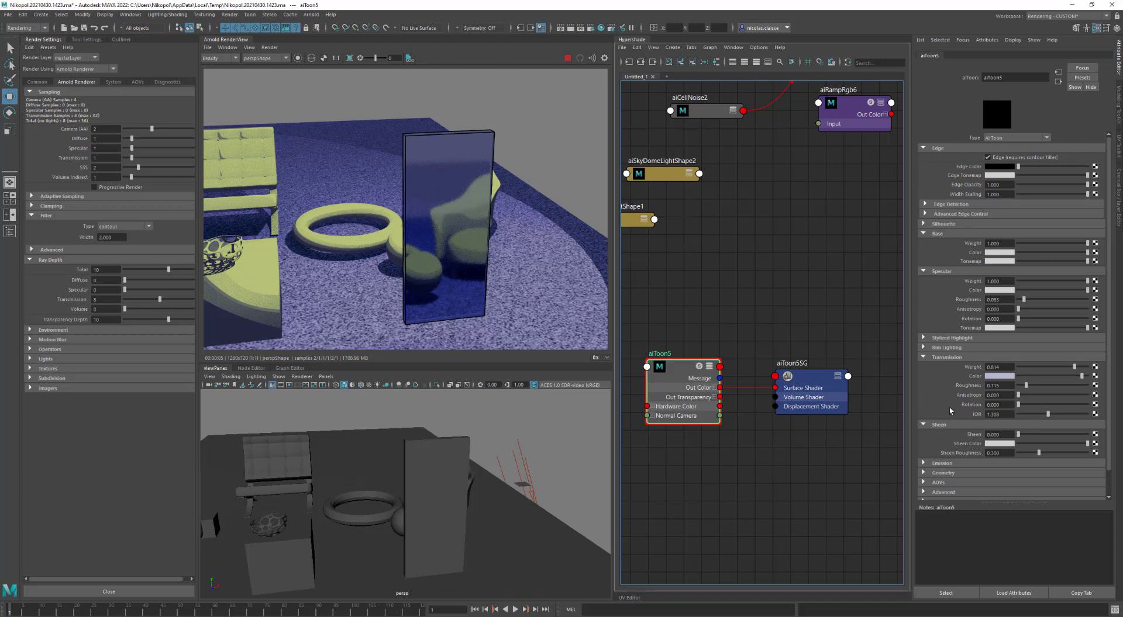
{"action": "left_click", "coordinate": [1005, 414]}
{"action": "left_click_drag", "start_coordinate": [997, 414], "coordinate": [989, 414]}
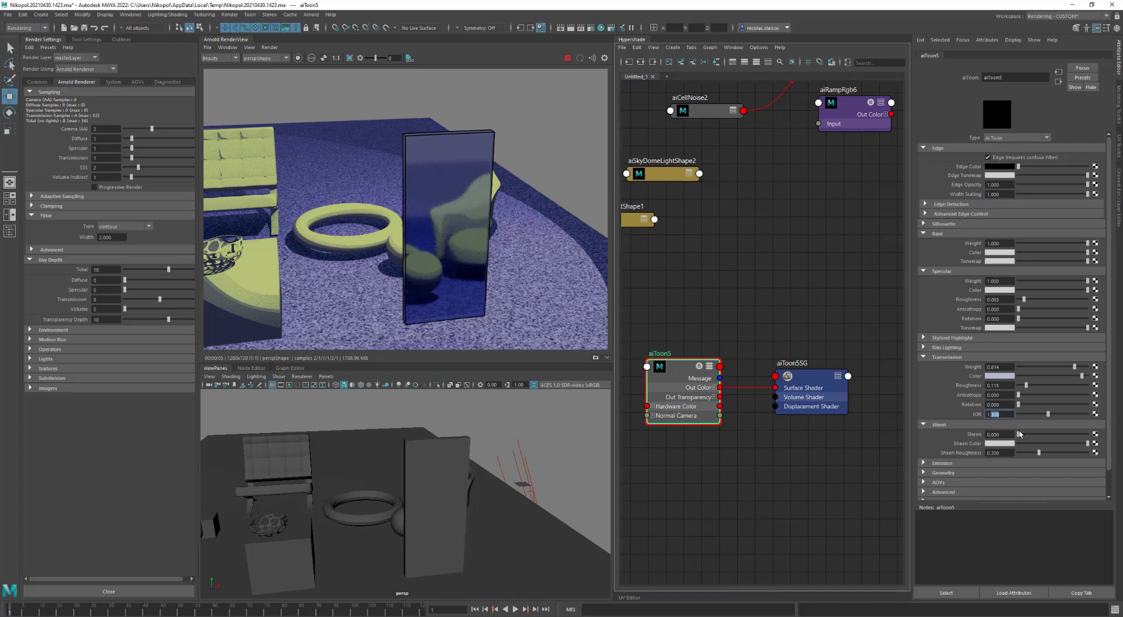
{"action": "type", "text": "5"}
{"action": "key", "text": "Return"}
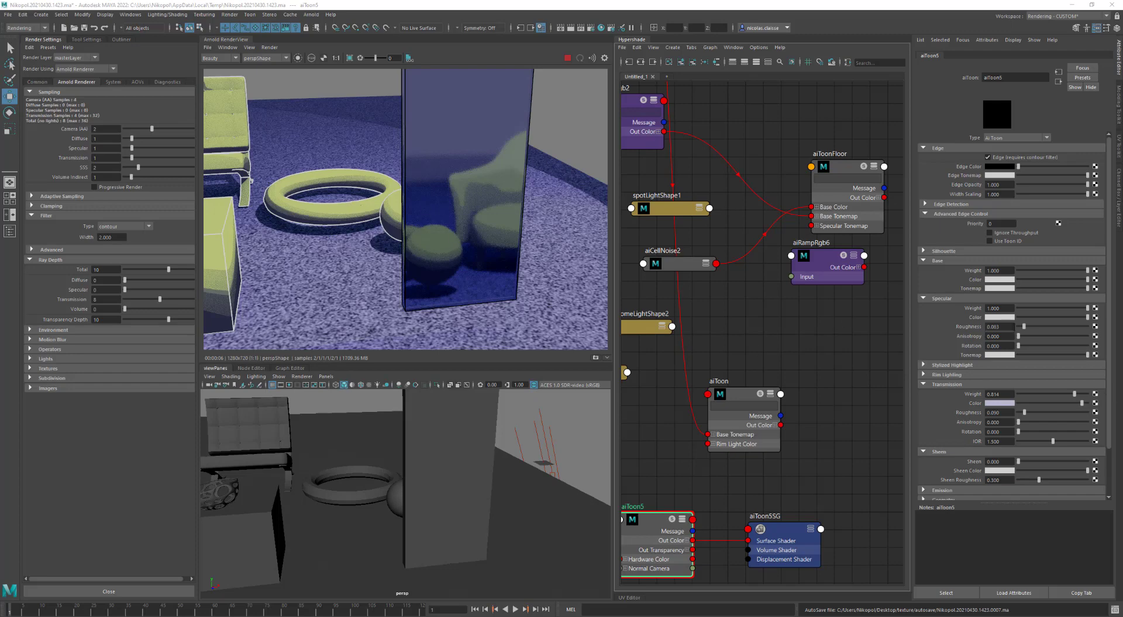
Set both the specular roughness and the transmission roughness of aiToon5 to 0
{"action": "left_click_drag", "start_coordinate": [1023, 329], "coordinate": [1016, 329]}
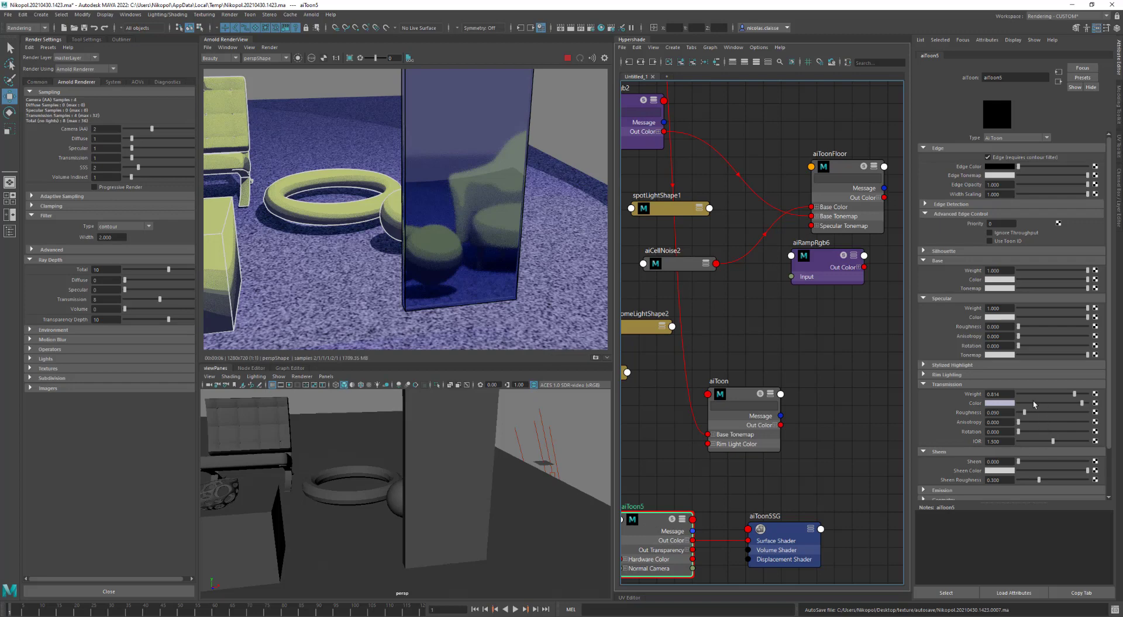
{"action": "left_click_drag", "start_coordinate": [1023, 412], "coordinate": [939, 409]}
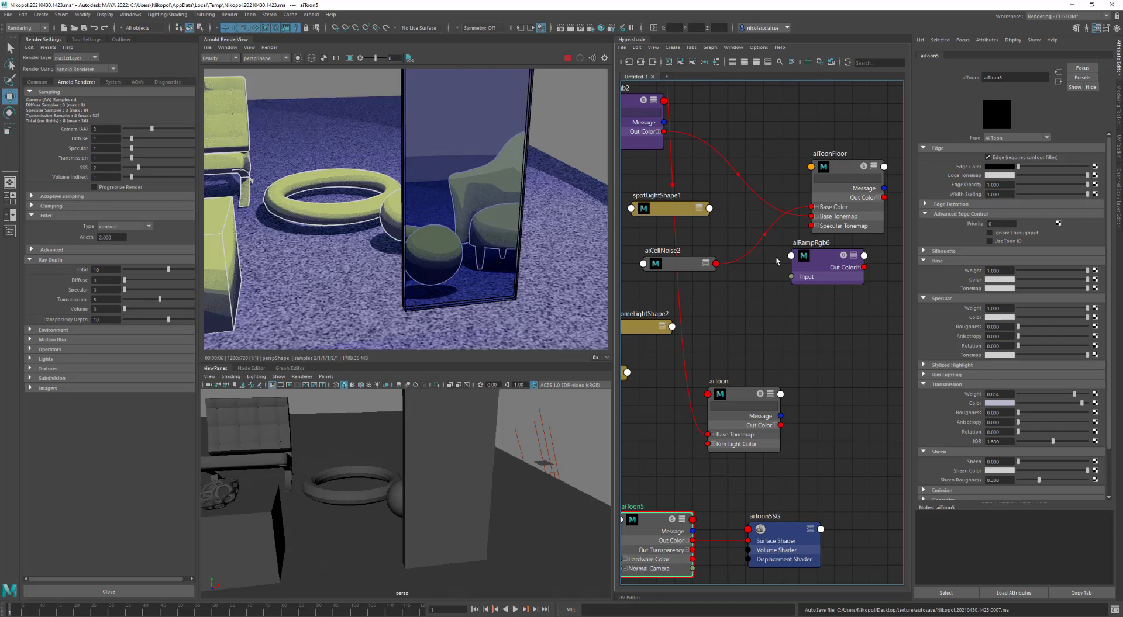
Try Ignore Throughput in aiToon's advanced edge control by turning it on and back off
{"action": "left_click", "coordinate": [740, 396]}
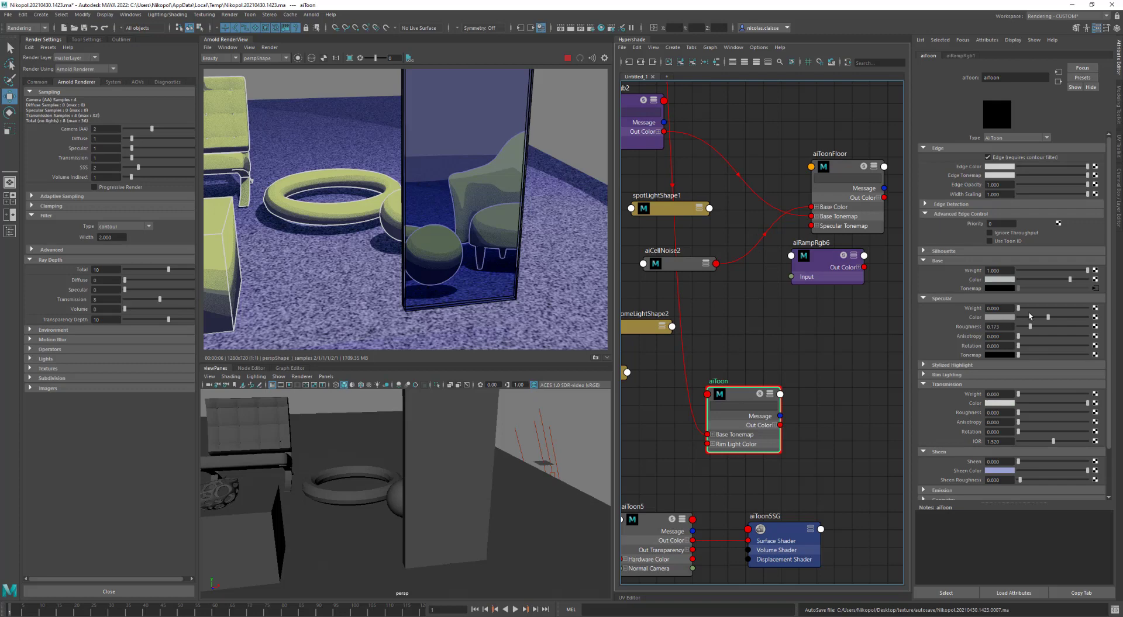
{"action": "left_click", "coordinate": [1006, 234]}
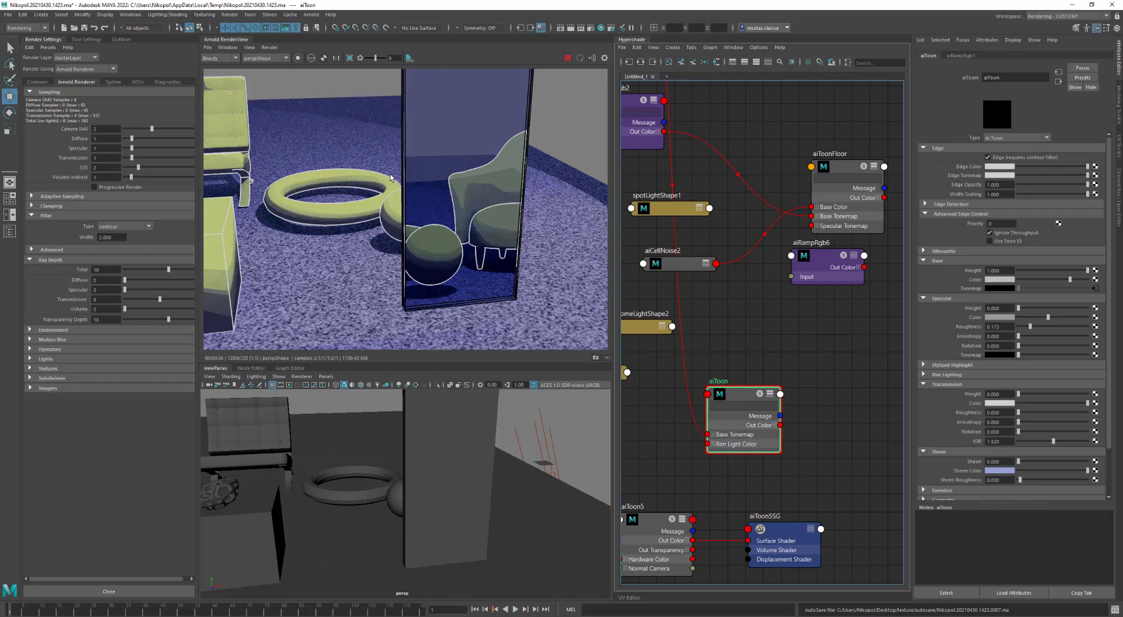
{"action": "left_click", "coordinate": [1009, 235]}
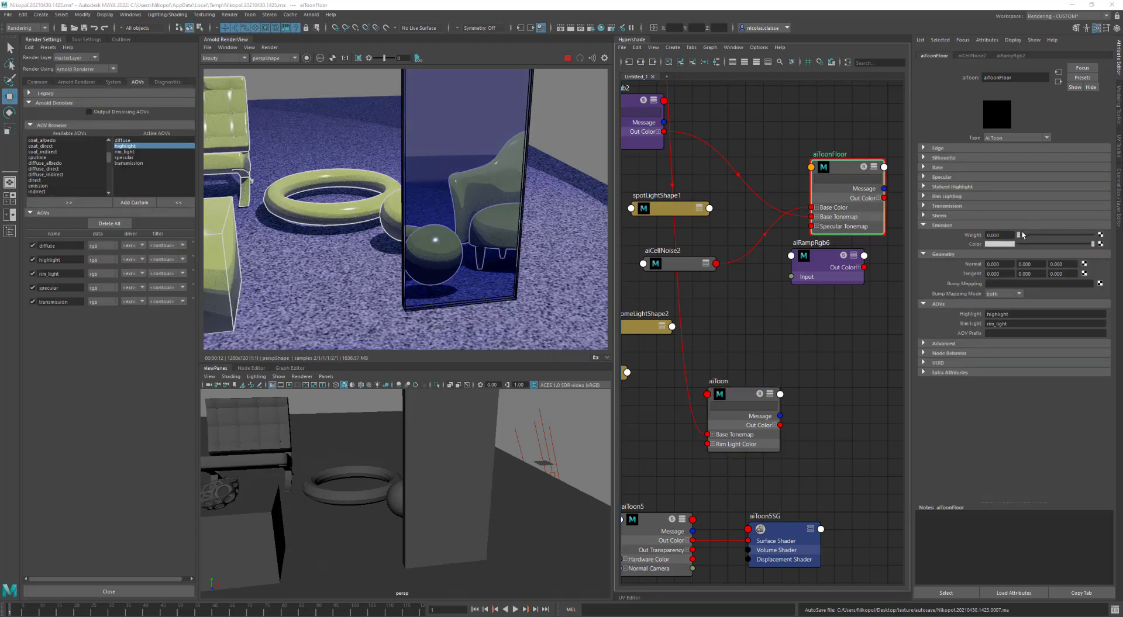
Test aiToonFloor's emission weight and return it to 0, then review the bump mapping modes and keep both
{"action": "mouse_move", "coordinate": [1020, 235]}
{"action": "left_mouse_down"}
{"action": "mouse_move", "coordinate": [1062, 235]}
{"action": "mouse_move", "coordinate": [1016, 237]}
{"action": "left_mouse_up"}
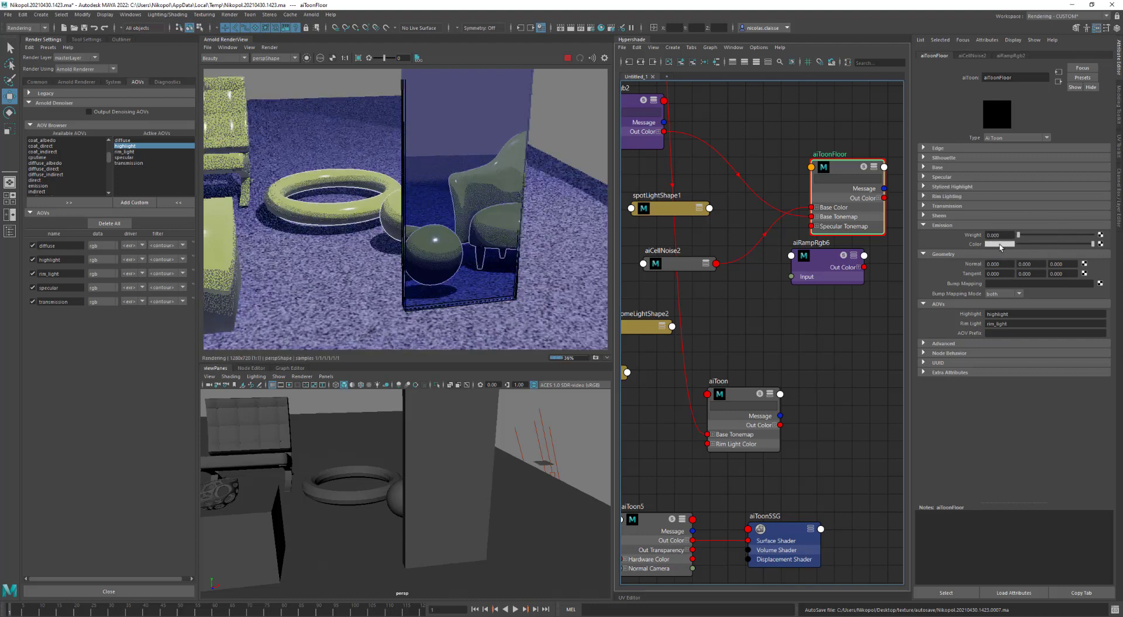
{"action": "left_click", "coordinate": [930, 226]}
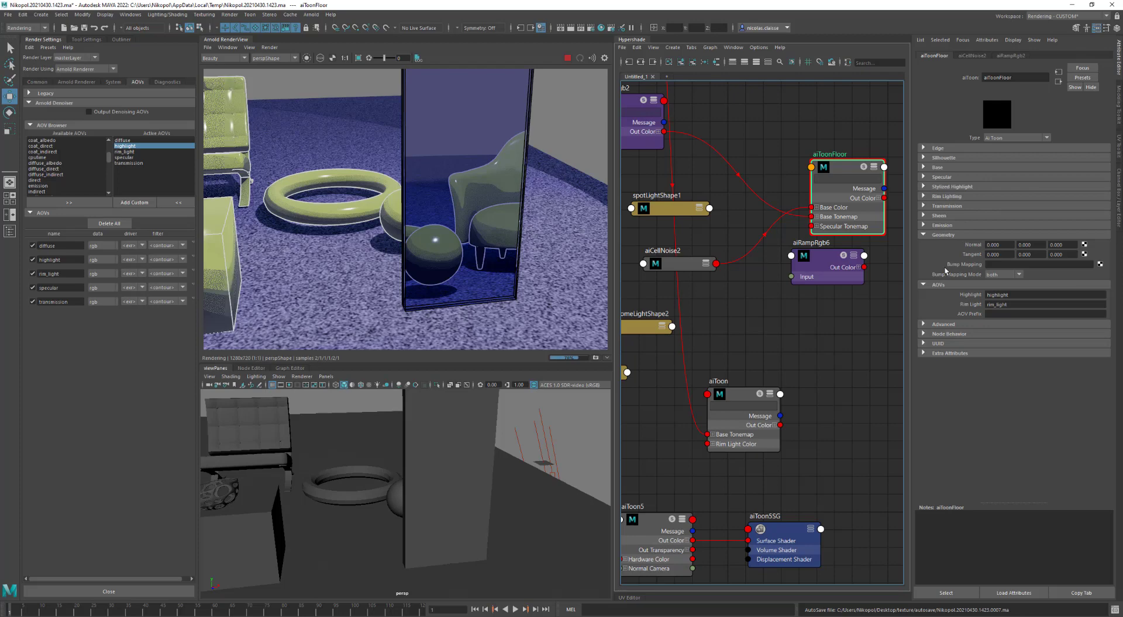
{"action": "left_click", "coordinate": [996, 275]}
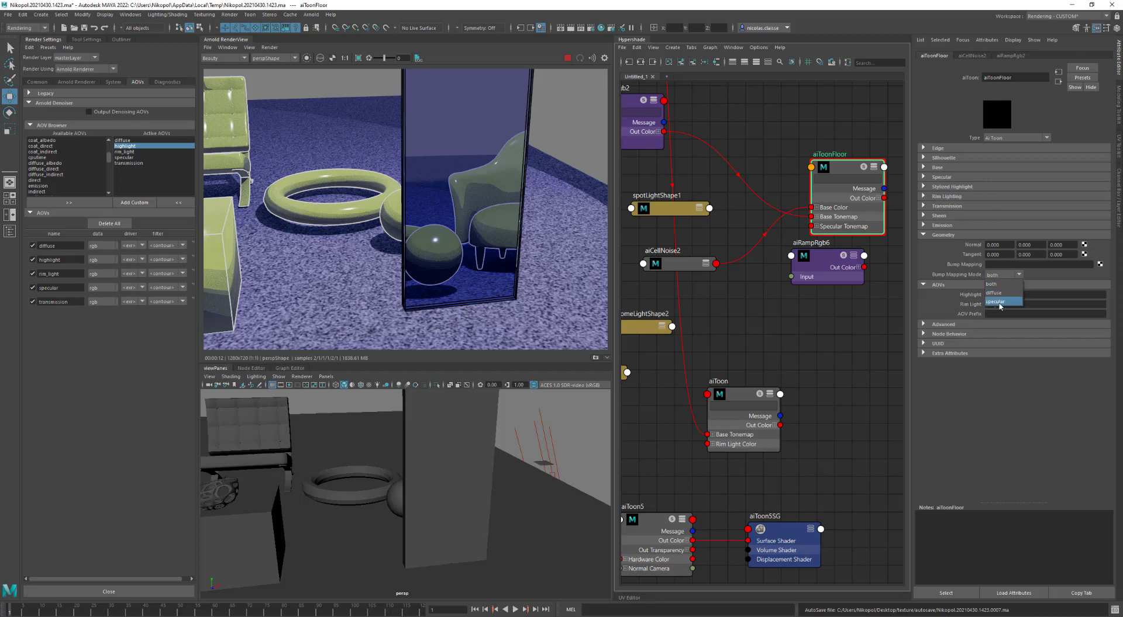
{"action": "left_click", "coordinate": [997, 284]}
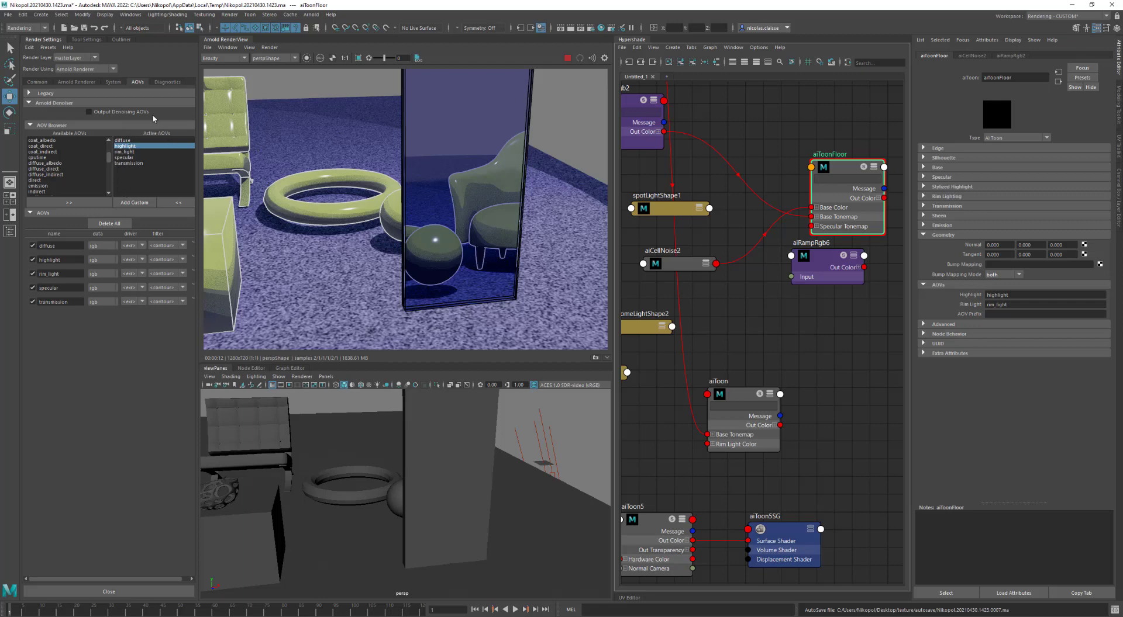
Examine the diffuse, specular, transmission and rim_light AOVs of the render
{"action": "left_click", "coordinate": [228, 57]}
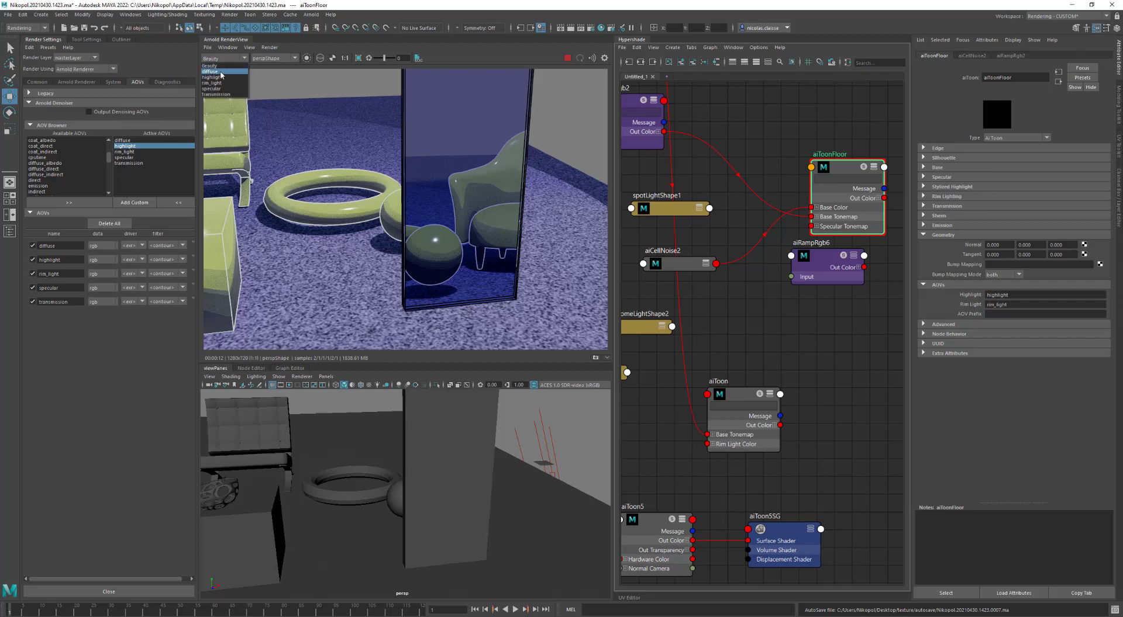
{"action": "left_click", "coordinate": [221, 75]}
{"action": "left_click", "coordinate": [227, 59]}
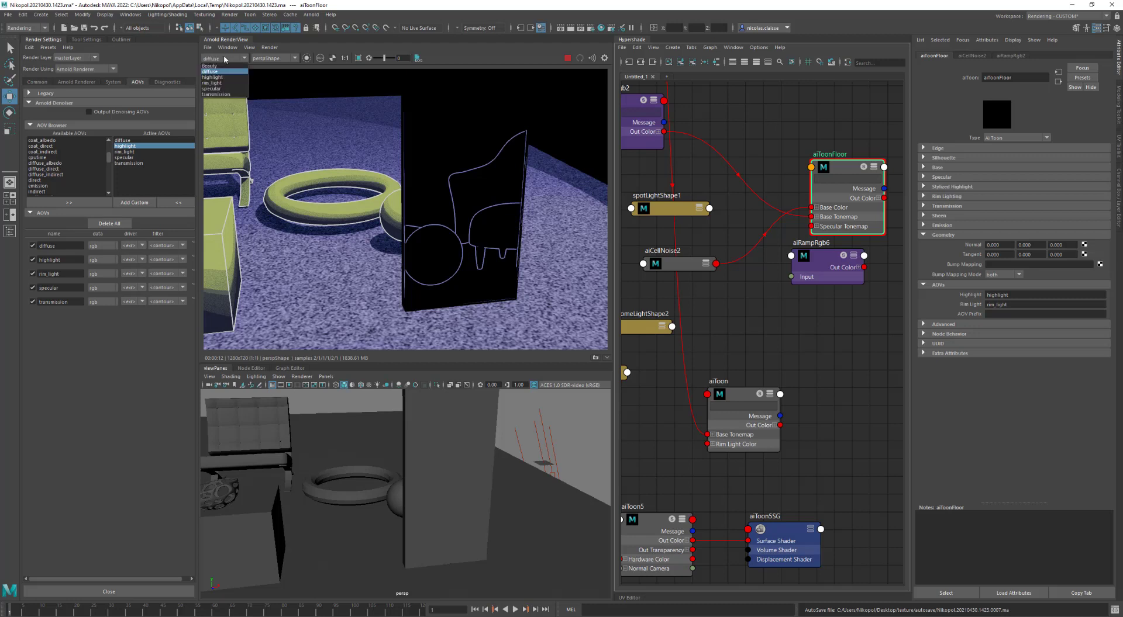
{"action": "left_click", "coordinate": [213, 88]}
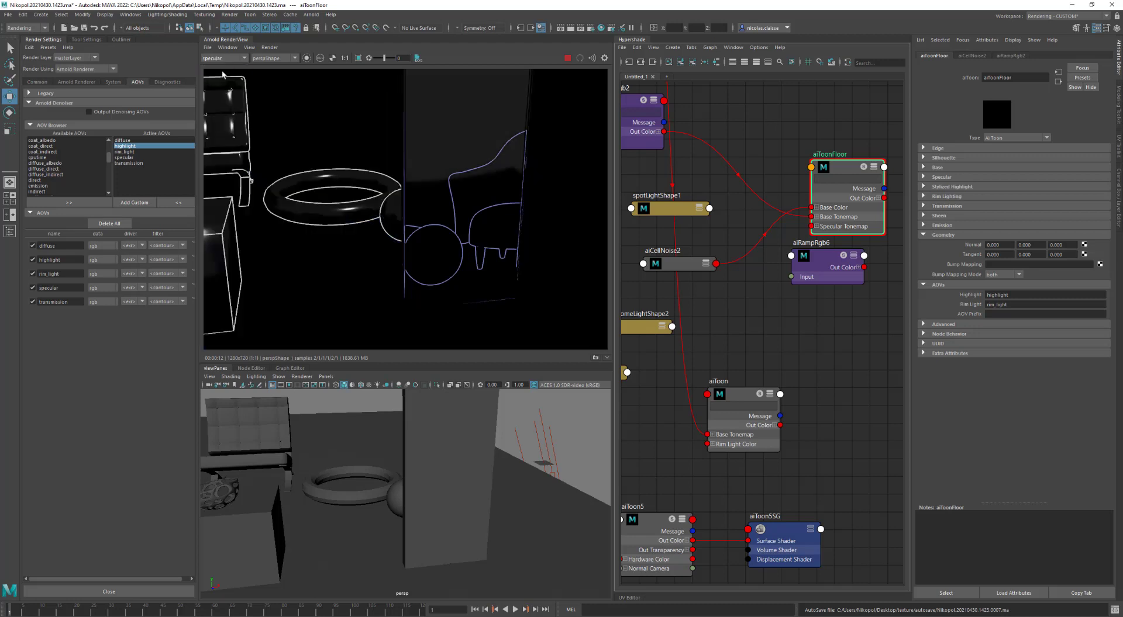
{"action": "left_click", "coordinate": [222, 59]}
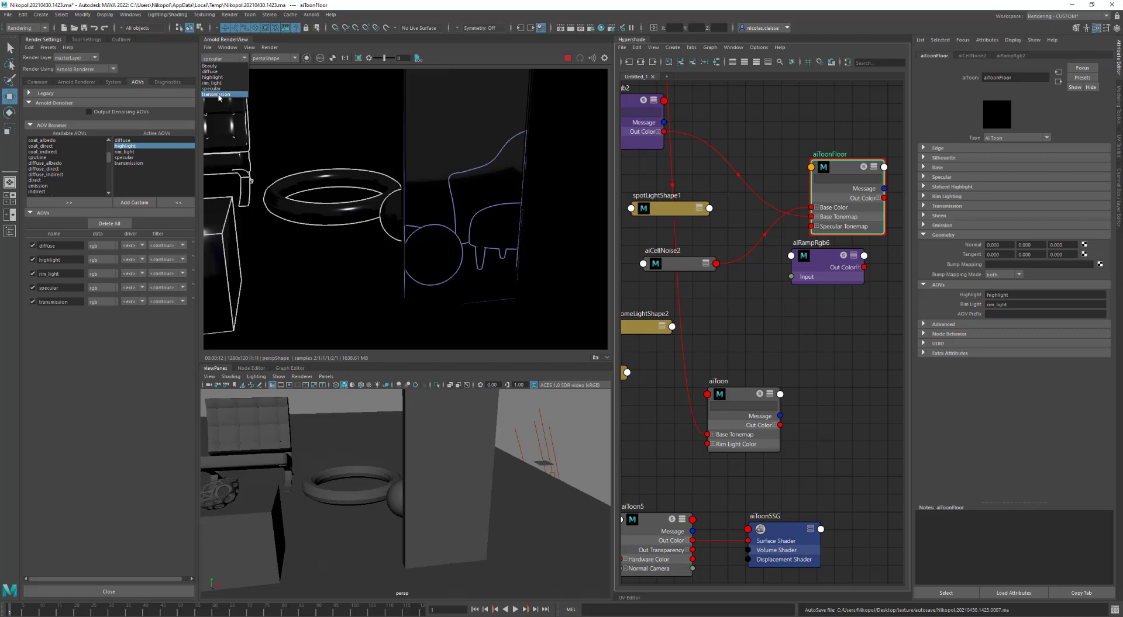
{"action": "left_click", "coordinate": [221, 98]}
{"action": "left_click", "coordinate": [227, 58]}
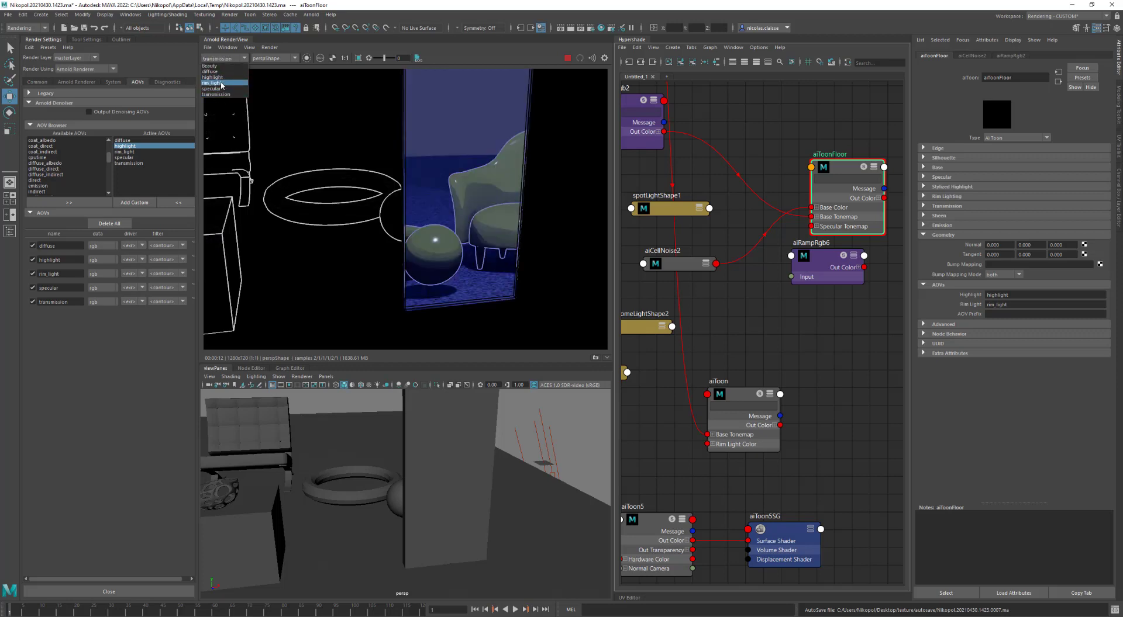
{"action": "left_click", "coordinate": [216, 83]}
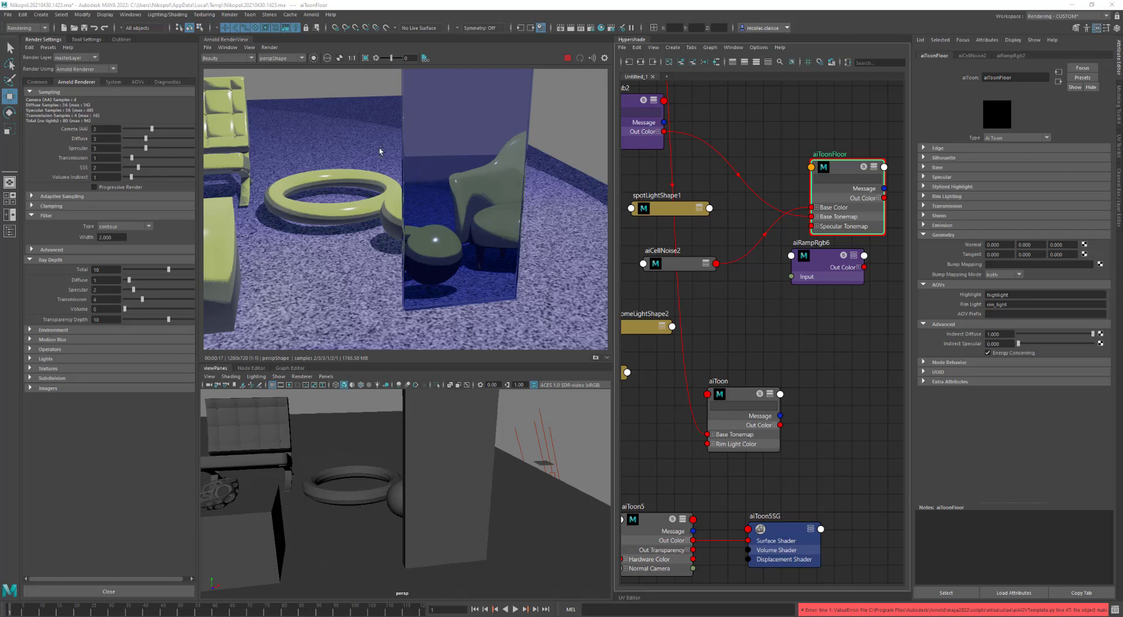
Show the diffuse_indirect AOV in the render and reduce aiToonFloor's indirect diffuse to 0
{"action": "left_click", "coordinate": [138, 81]}
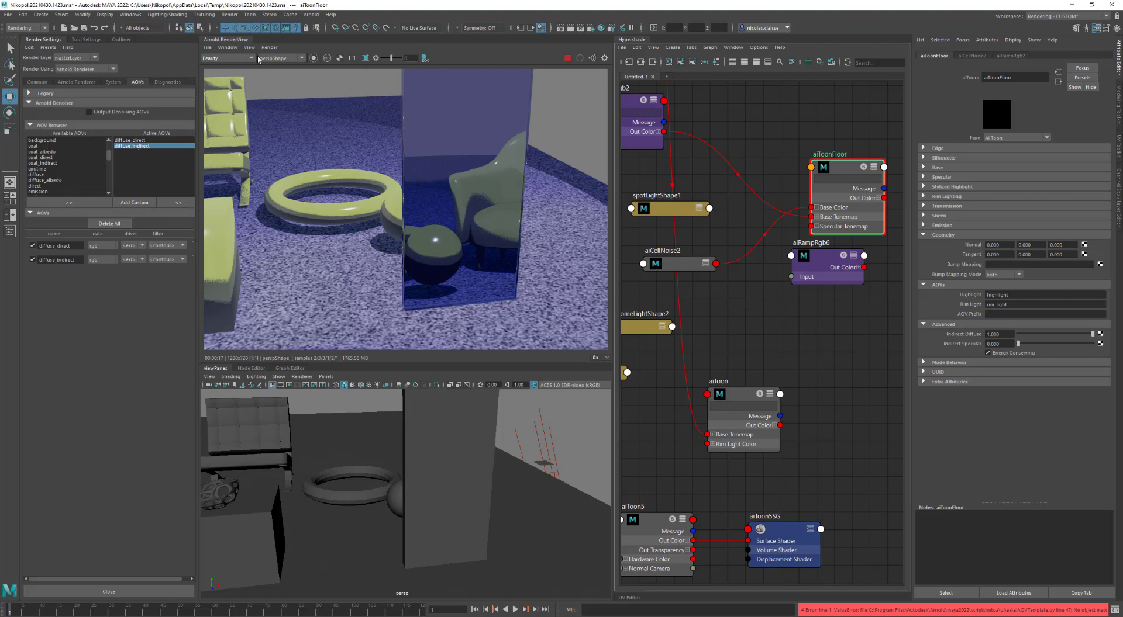
{"action": "left_click", "coordinate": [226, 58]}
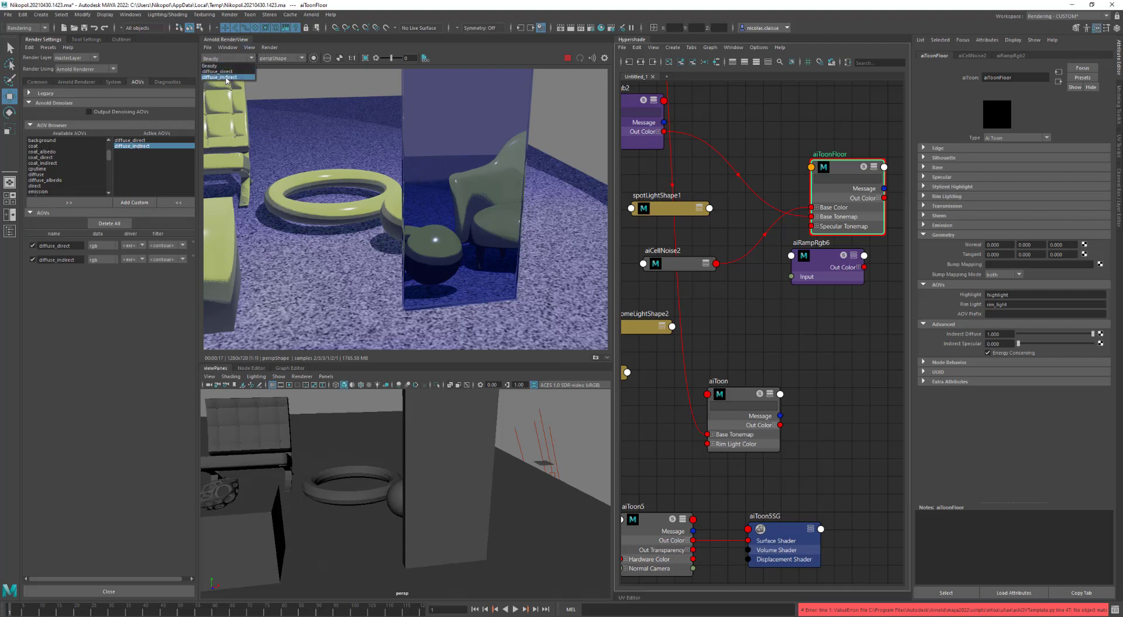
{"action": "left_click", "coordinate": [226, 77]}
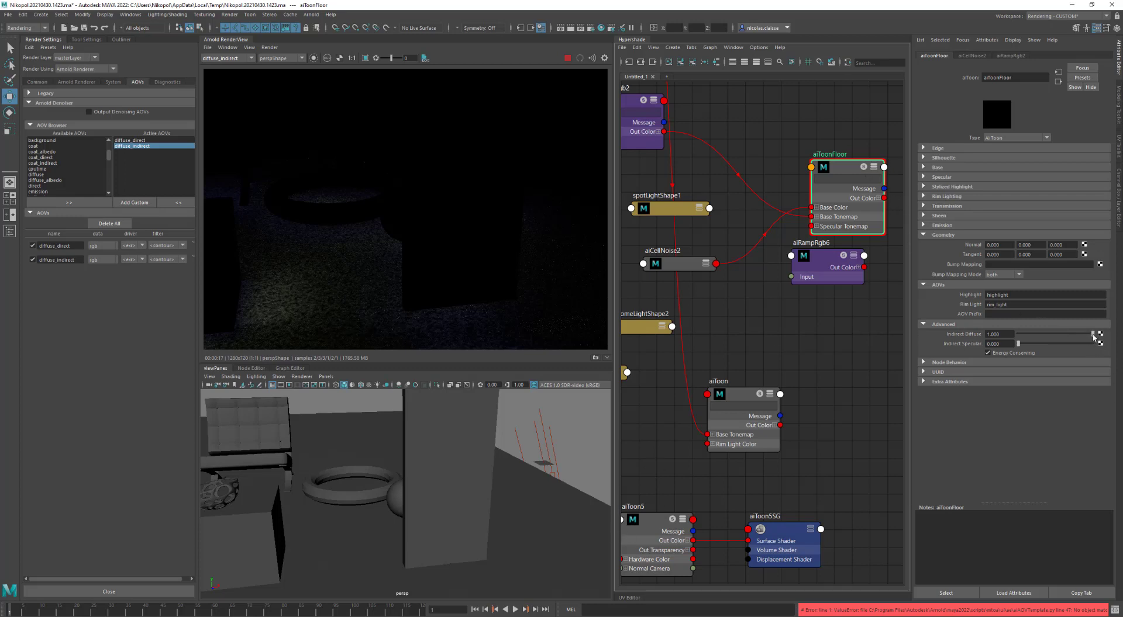
{"action": "left_click_drag", "start_coordinate": [1093, 336], "coordinate": [1015, 344]}
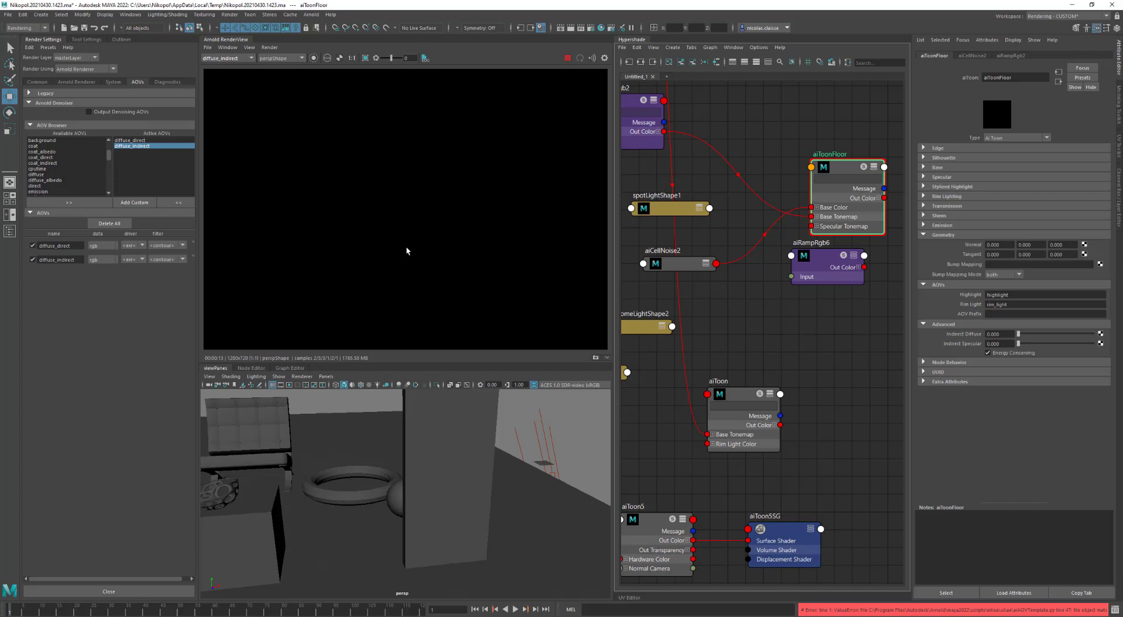
Switch the Arnold render display from the diffuse_indirect AOV back to Beauty
{"action": "left_click", "coordinate": [242, 60]}
{"action": "left_click", "coordinate": [241, 66]}
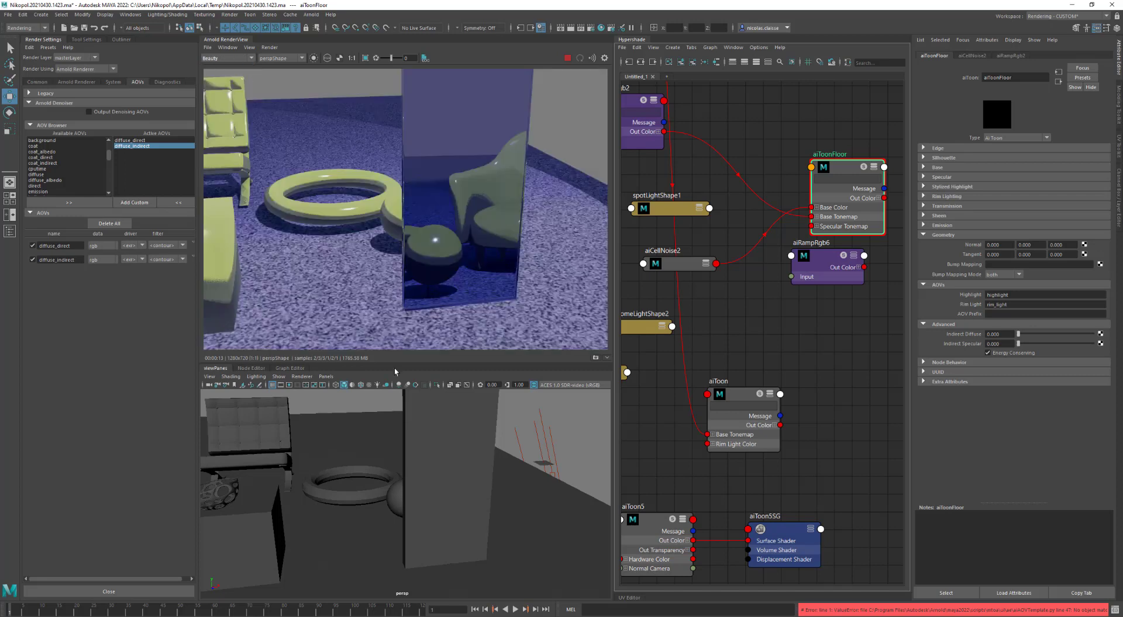
Switch to the browser and open the toon shader's main page in the Arnold for Maya user guide to read its introduction
{"action": "key", "text": "alt+Tab"}
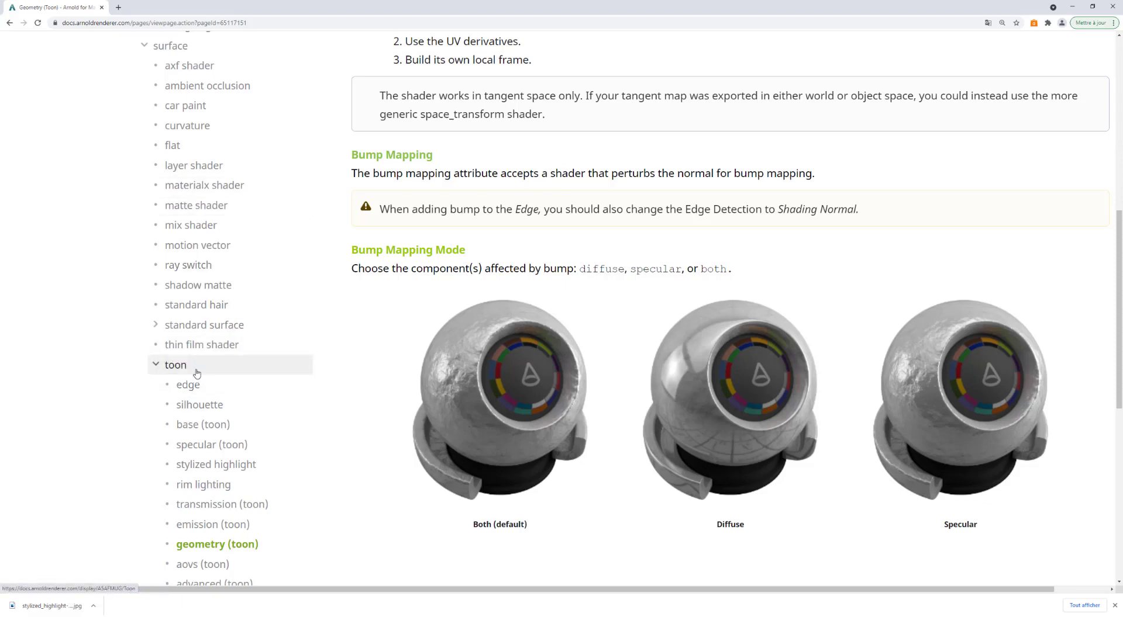
{"action": "left_click", "coordinate": [168, 365]}
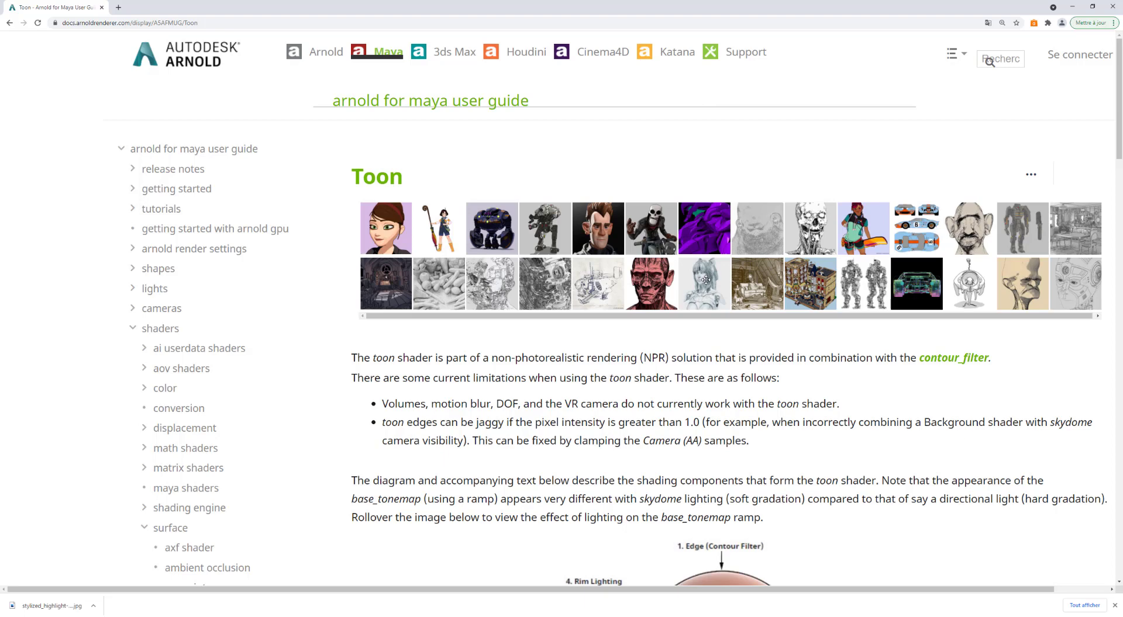
{"action": "scroll", "coordinate": [706, 280], "scroll_direction": "down", "scroll_amount": 2}
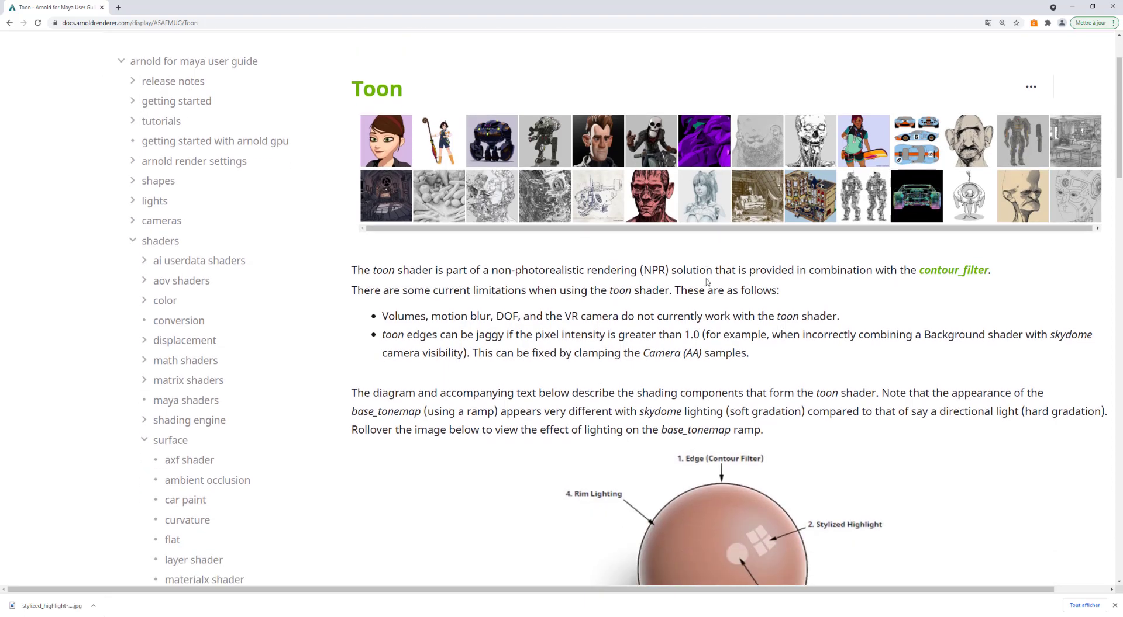
{"action": "scroll", "coordinate": [707, 282], "scroll_direction": "up", "scroll_amount": 2}
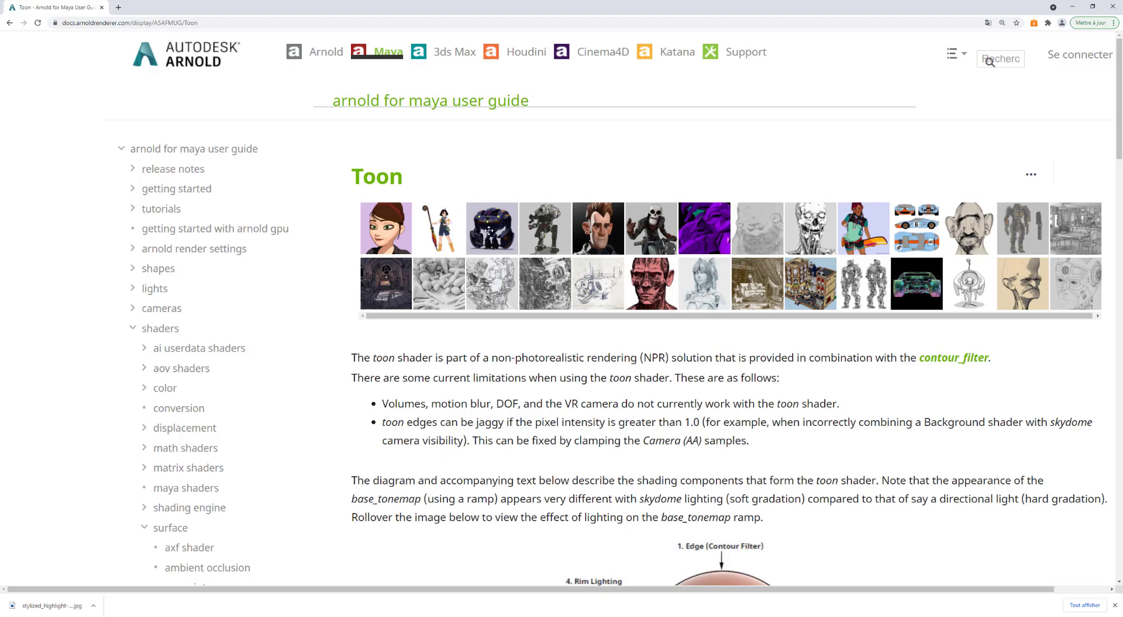
Examine the Toon page's example renders enlarged one after another, from attic-studio-500.jpg through to toon-attic-500.jpg
{"action": "left_click", "coordinate": [395, 284]}
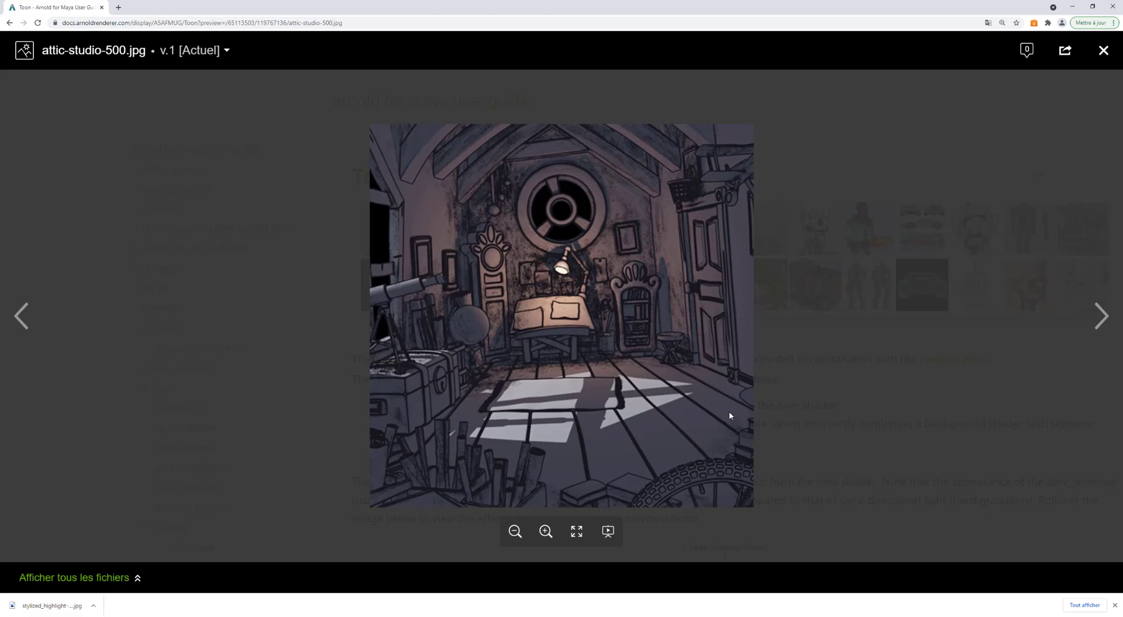
{"action": "left_click", "coordinate": [1105, 331]}
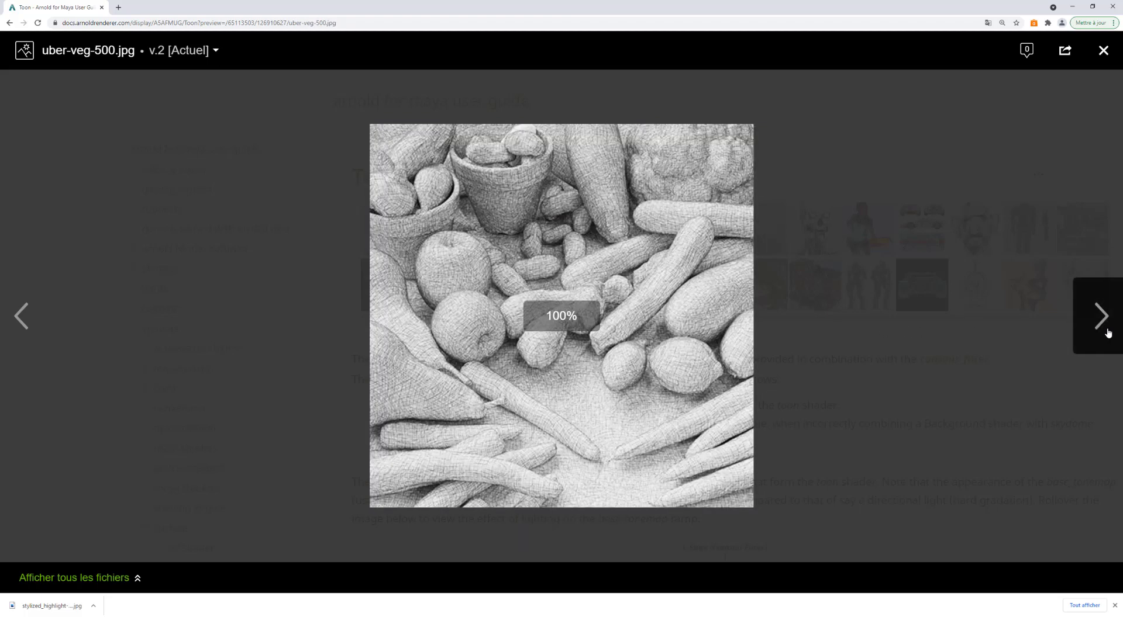
{"action": "left_click", "coordinate": [1107, 332]}
{"action": "left_click", "coordinate": [1107, 332]}
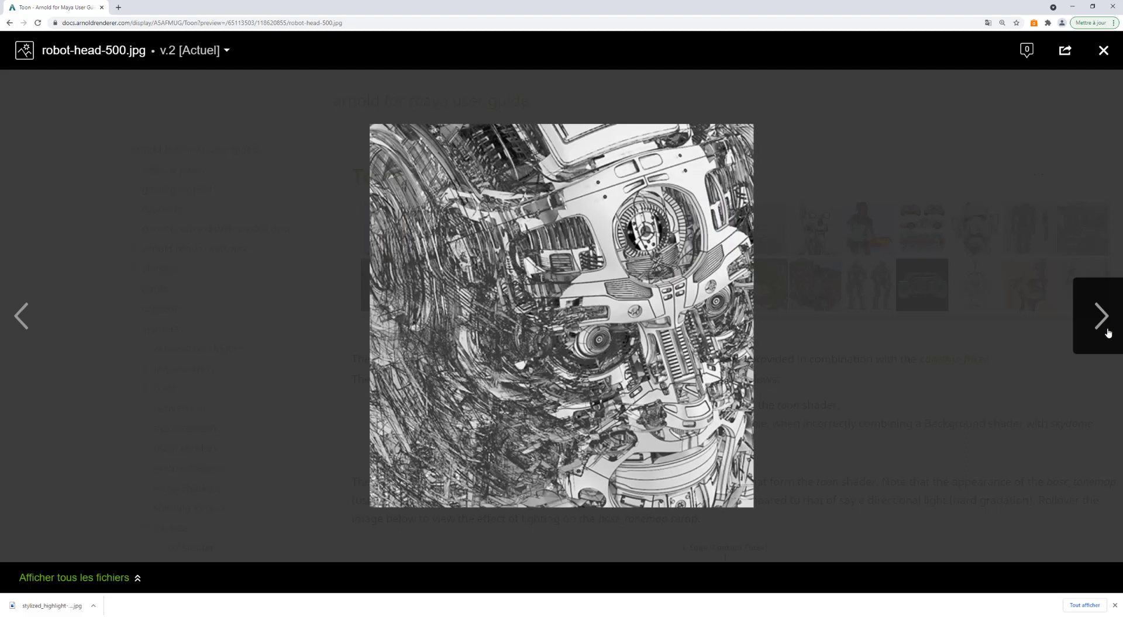
{"action": "left_click", "coordinate": [1107, 332]}
{"action": "left_click", "coordinate": [1107, 332]}
{"action": "left_click", "coordinate": [1107, 332]}
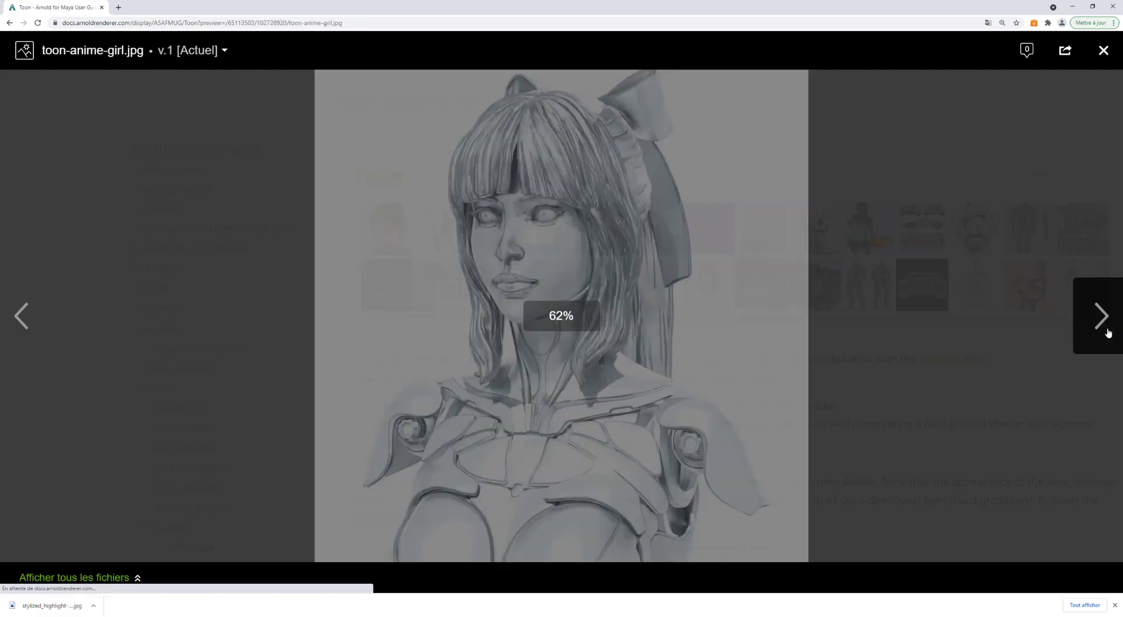
{"action": "left_click", "coordinate": [1107, 332]}
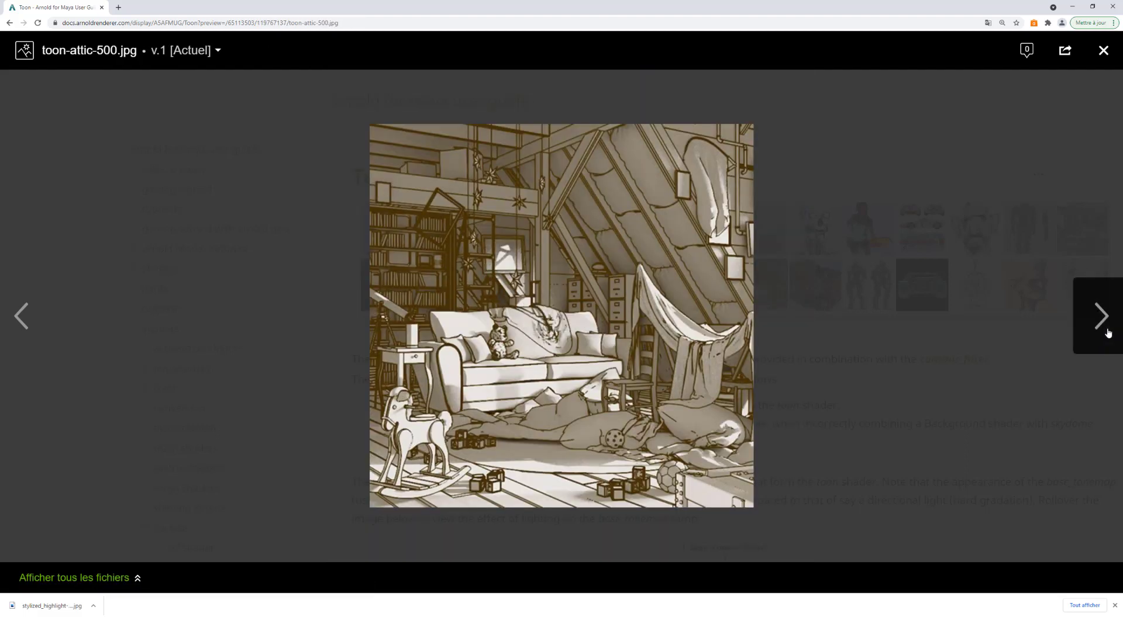